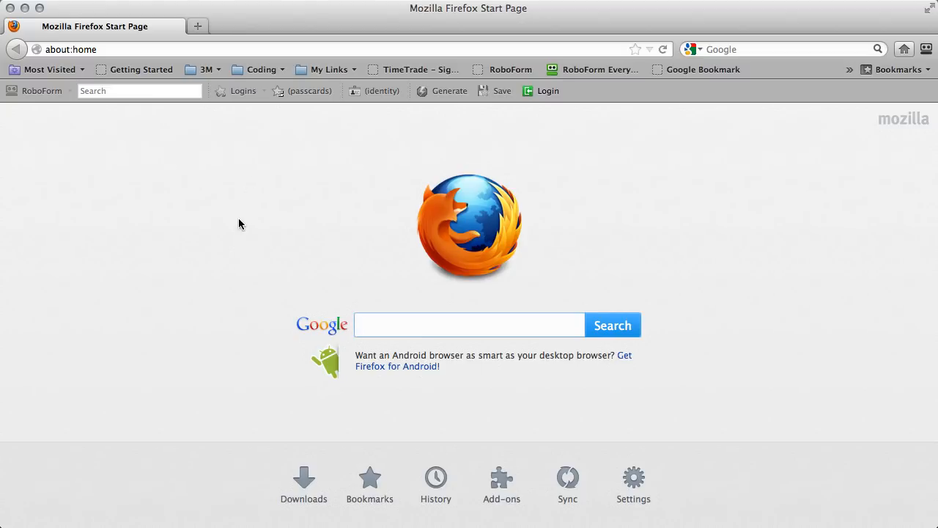
Enter gmail.com in the Firefox address bar and load it.
{"action": "left_click", "coordinate": [102, 49]}
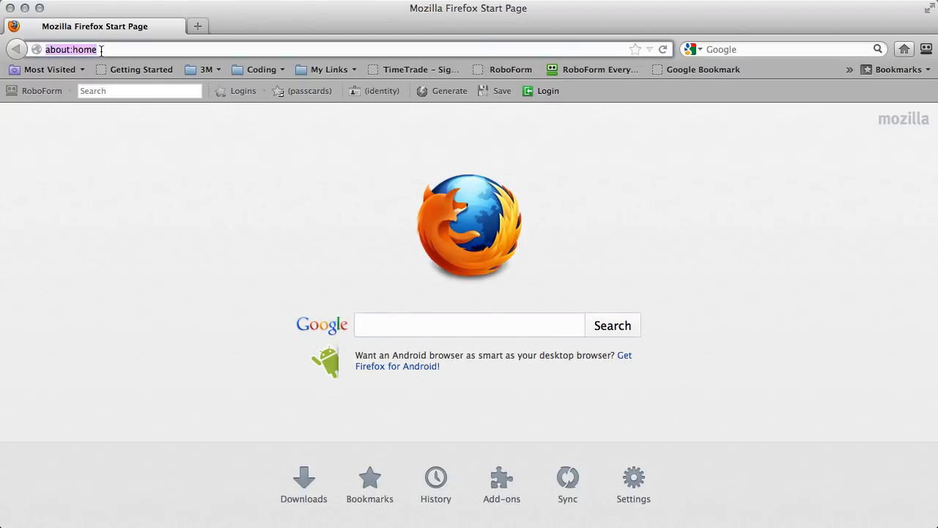
{"action": "type", "text": "gam"}
{"action": "key", "text": "BackSpace"}
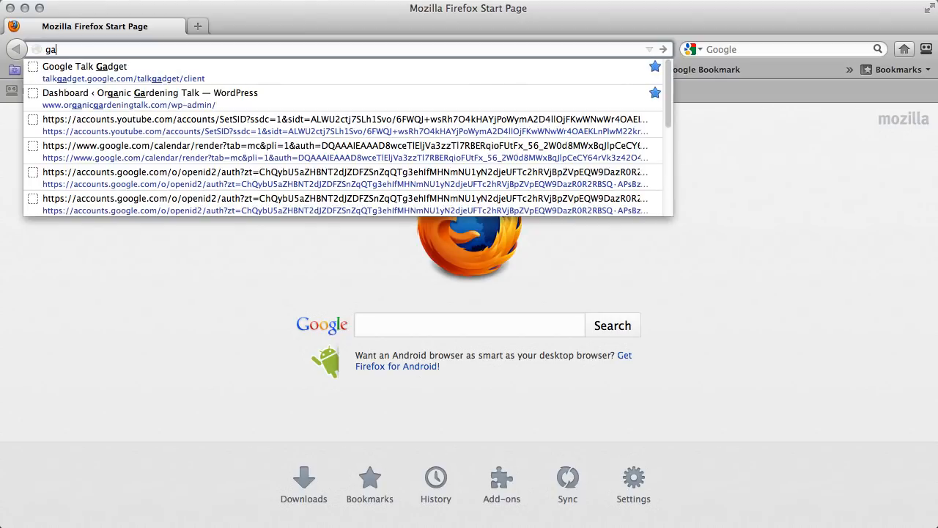
{"action": "key", "text": "BackSpace"}
{"action": "type", "text": "mail.com/"}
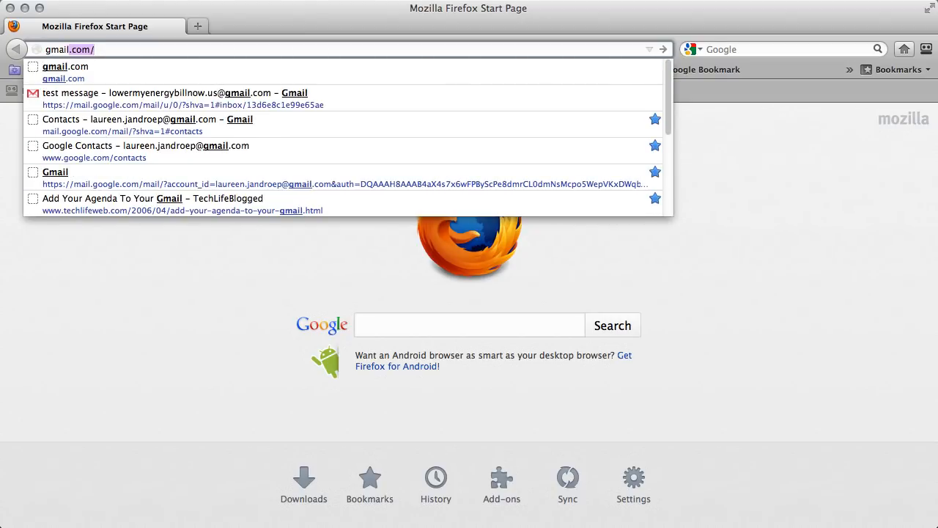
{"action": "key", "text": "Return"}
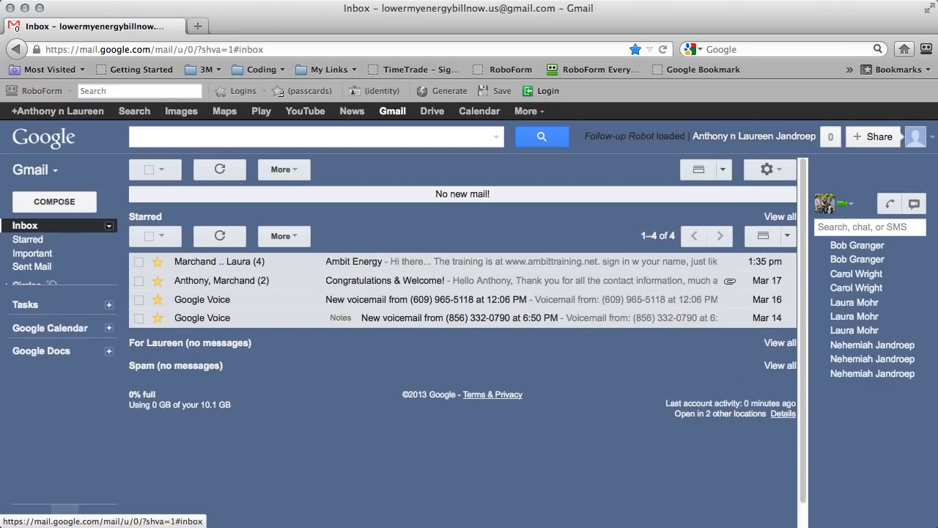
Sign out of the current Google account and start creating a new one.
{"action": "left_click", "coordinate": [796, 138]}
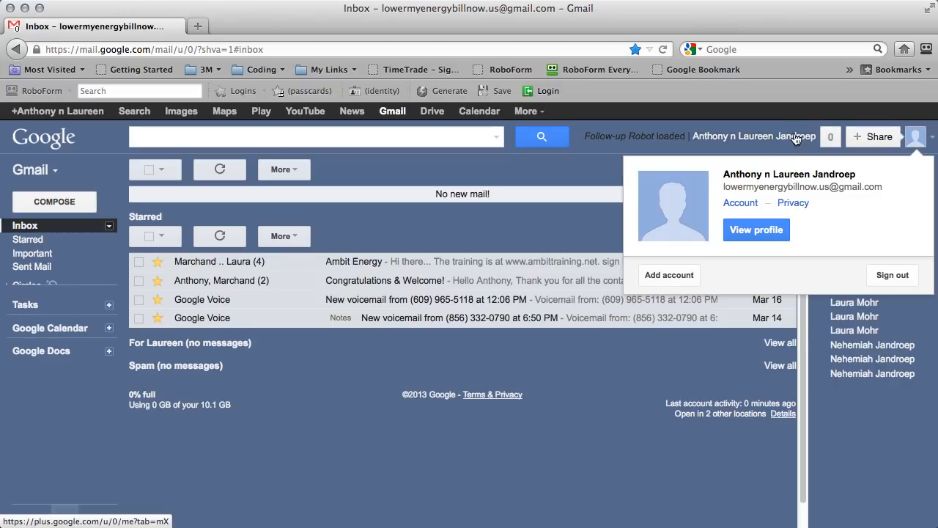
{"action": "left_click", "coordinate": [893, 275]}
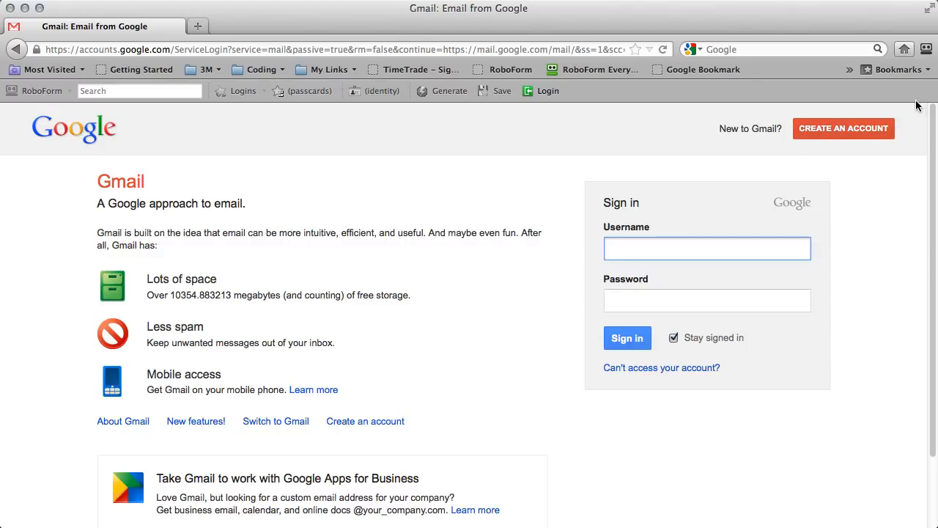
{"action": "left_click", "coordinate": [859, 131]}
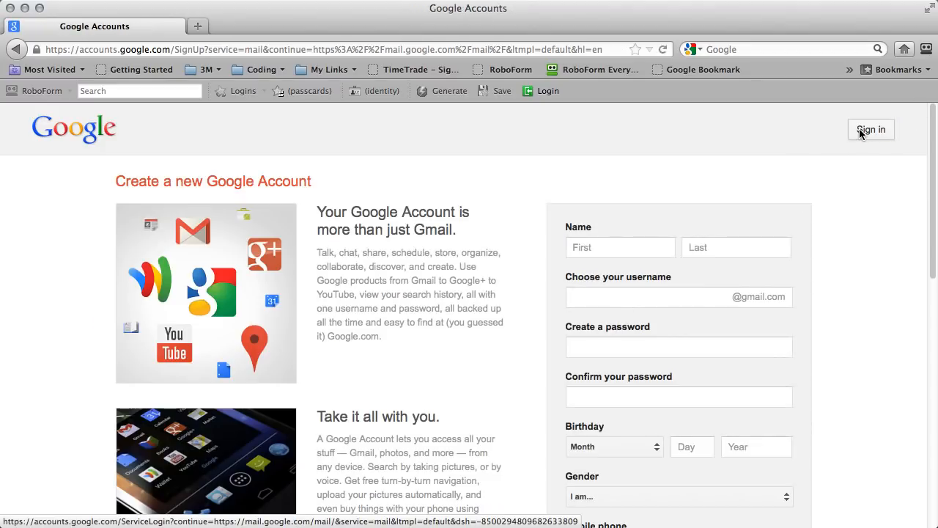
Fill in the first name, last name, username and matching password on the sign-up form.
{"action": "scroll", "coordinate": [624, 215], "scroll_direction": "down", "scroll_amount": 2}
{"action": "left_click", "coordinate": [601, 189]}
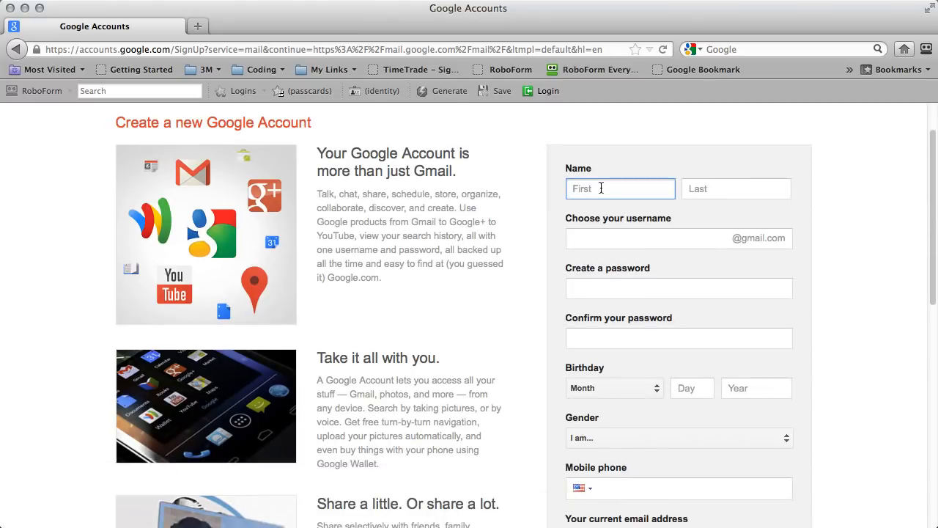
{"action": "key", "text": "Tab"}
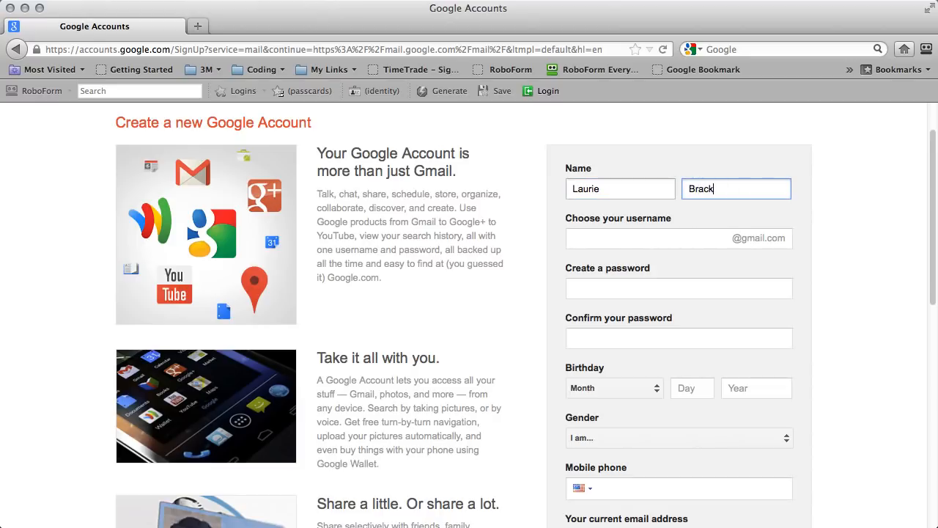
{"action": "key", "text": "Tab"}
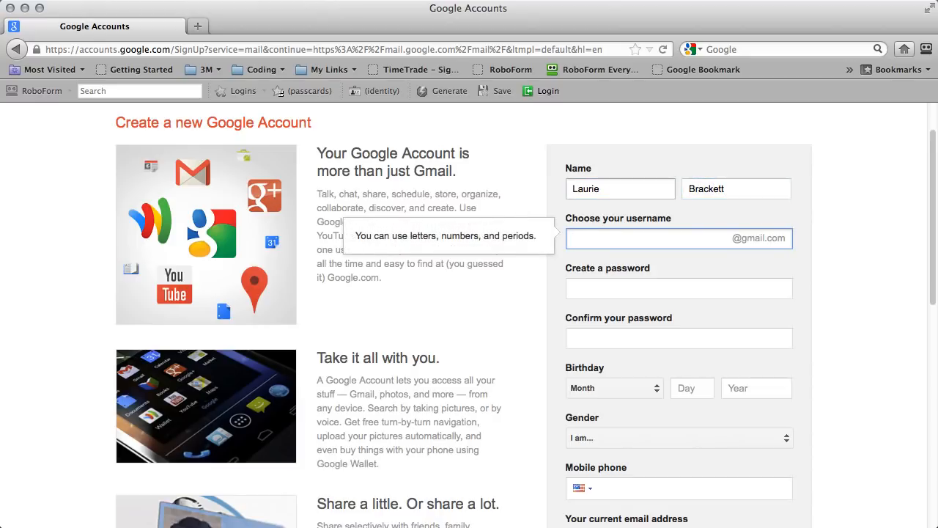
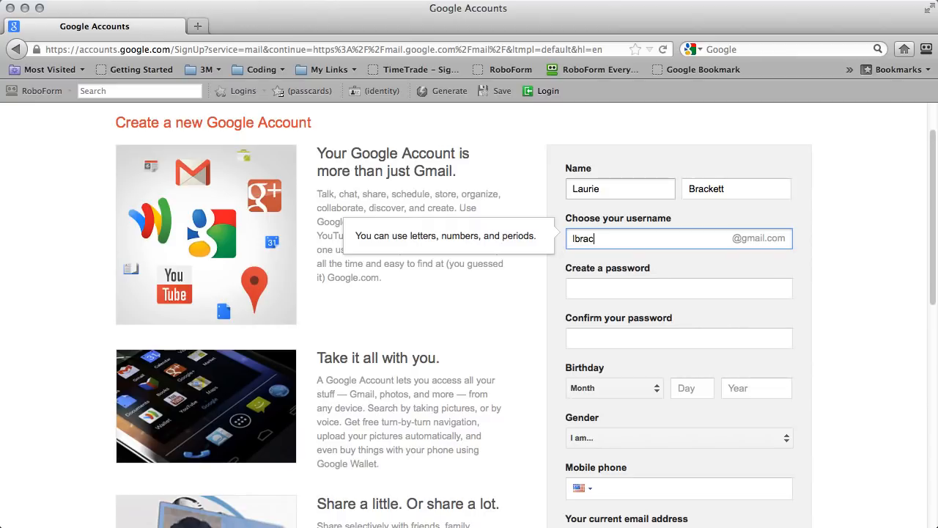
{"action": "key", "text": "Tab"}
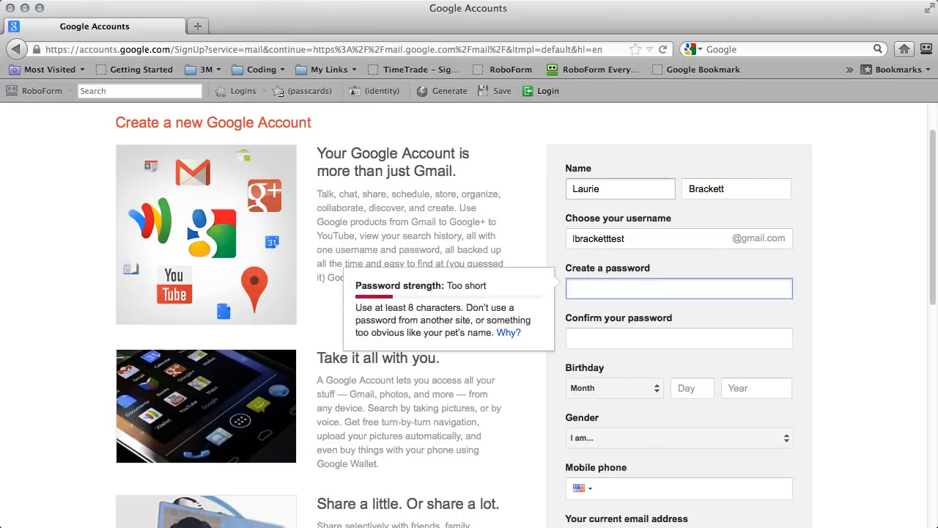
{"action": "type", "text": "•••••••••"}
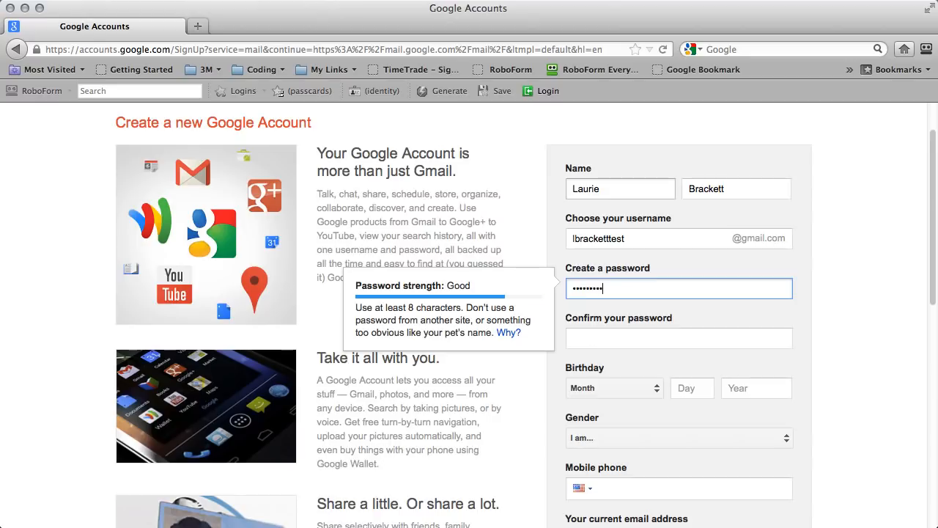
{"action": "key", "text": "Tab"}
{"action": "type", "text": "•••••••••"}
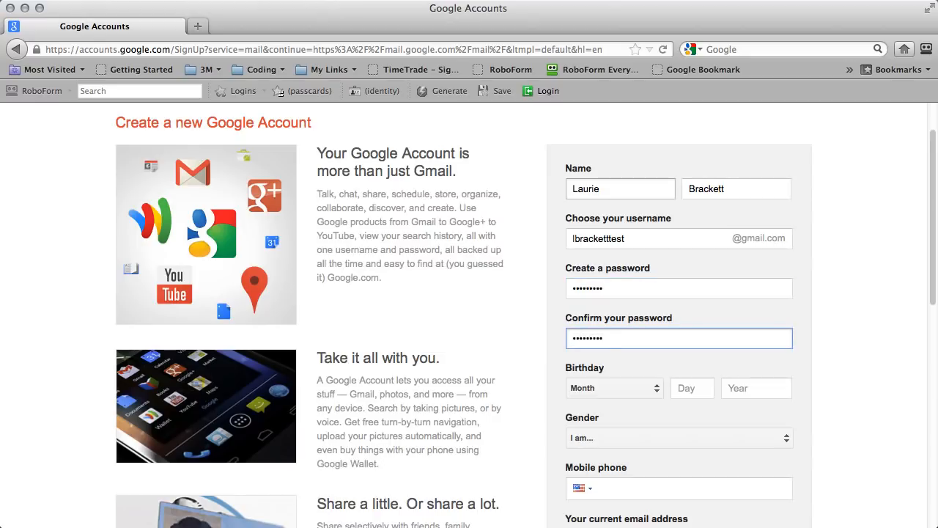
{"action": "key", "text": "Tab"}
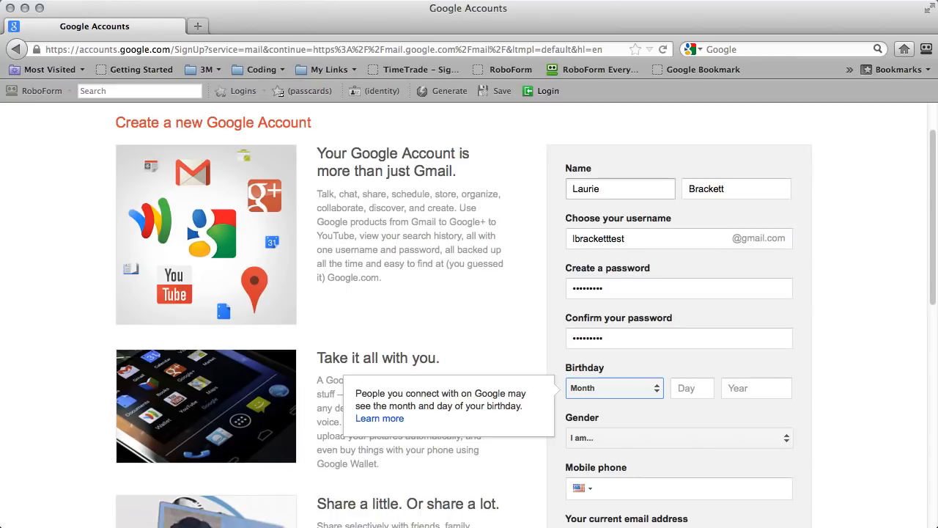
{"action": "left_click", "coordinate": [616, 392]}
{"action": "left_click", "coordinate": [618, 404]}
{"action": "left_click", "coordinate": [706, 390]}
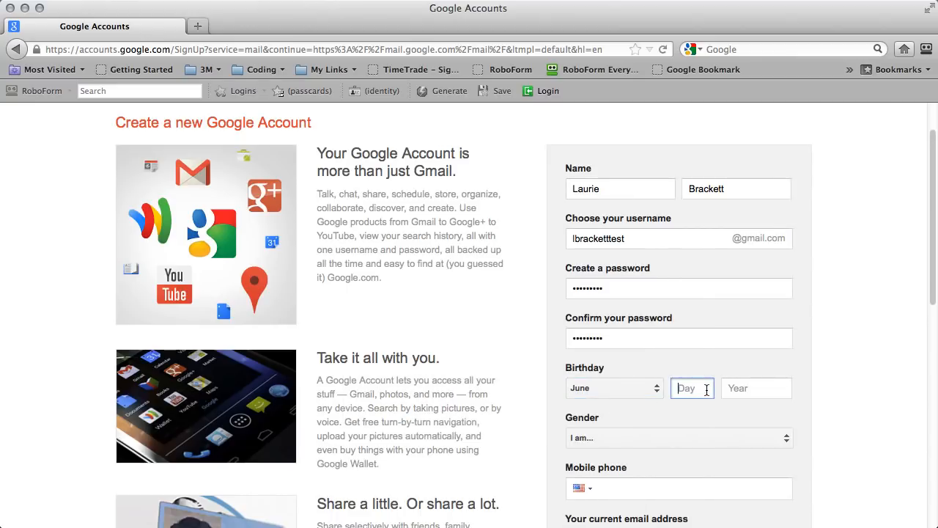
{"action": "type", "text": "17"}
{"action": "left_click", "coordinate": [753, 387]}
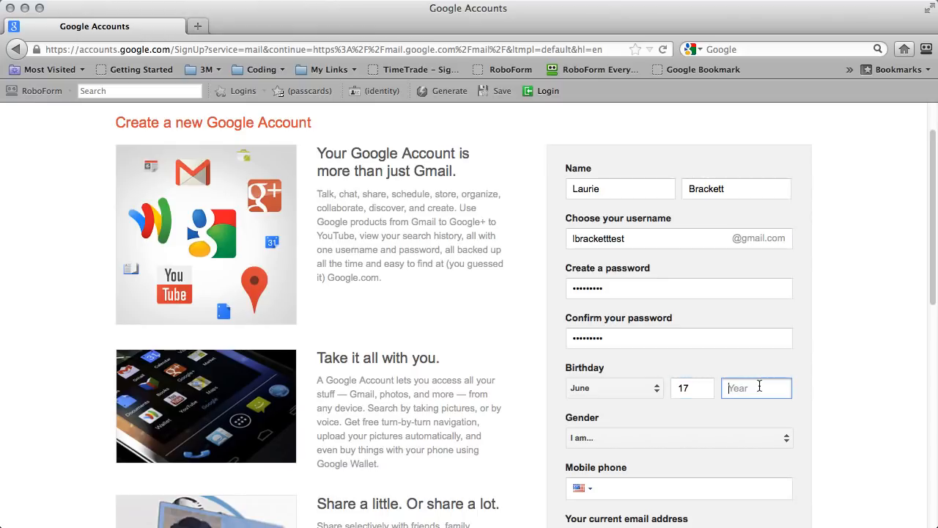
{"action": "type", "text": "1974"}
{"action": "left_click", "coordinate": [722, 438]}
{"action": "left_click", "coordinate": [671, 441]}
{"action": "scroll", "coordinate": [650, 436], "scroll_direction": "down", "scroll_amount": 5}
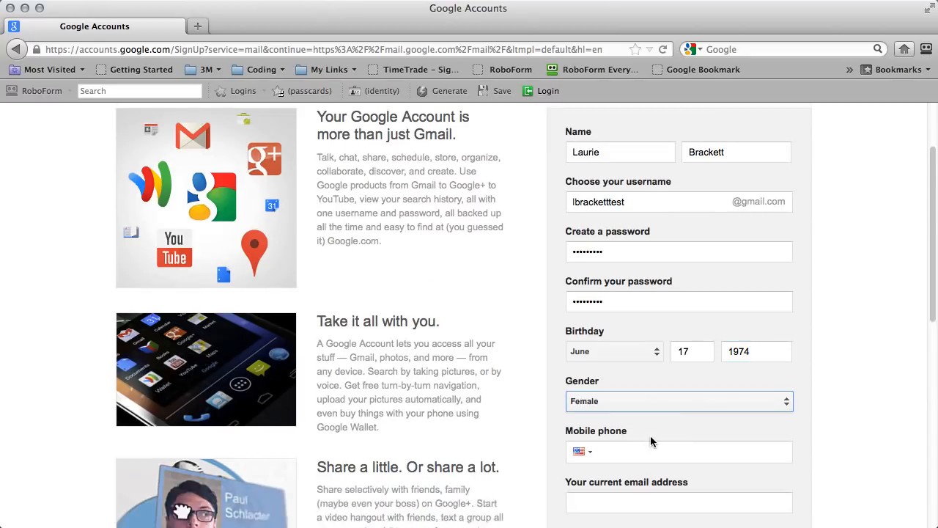
Enter the mobile phone number and the current e-mail address.
{"action": "left_click", "coordinate": [616, 265]}
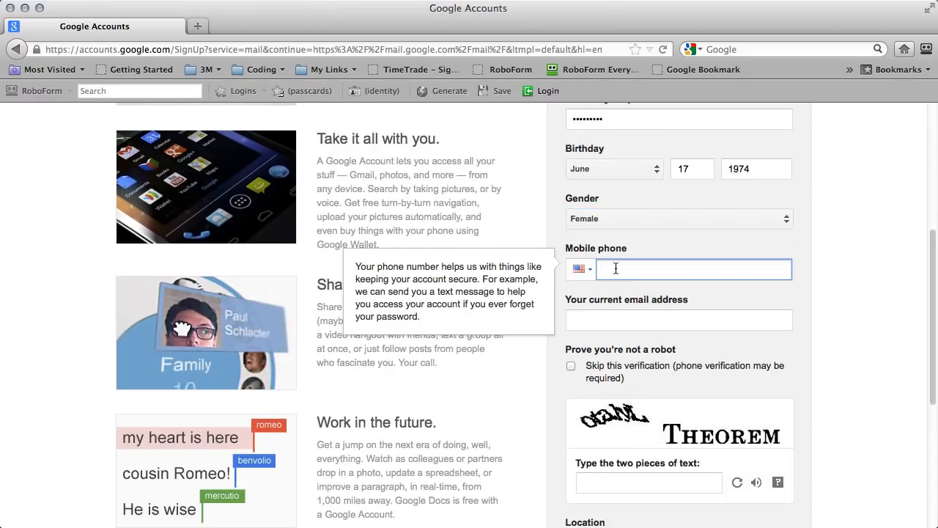
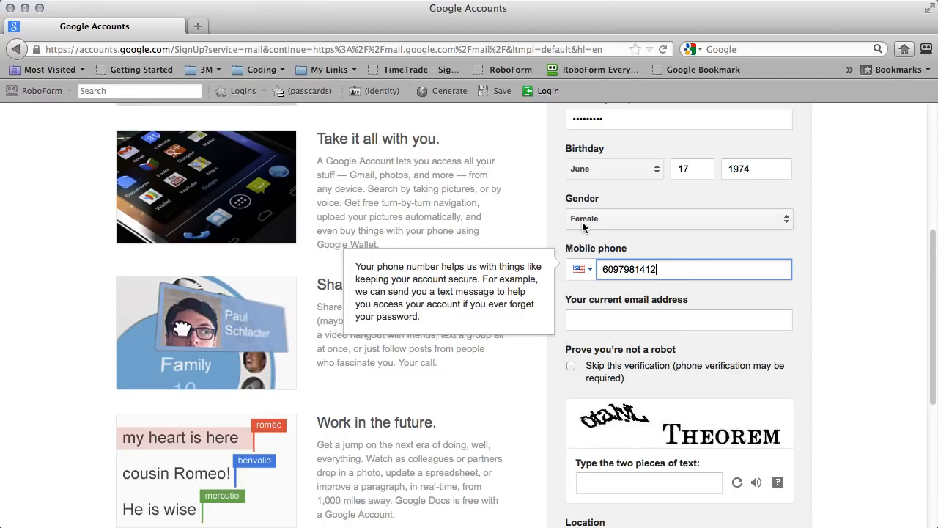
{"action": "left_click", "coordinate": [649, 330]}
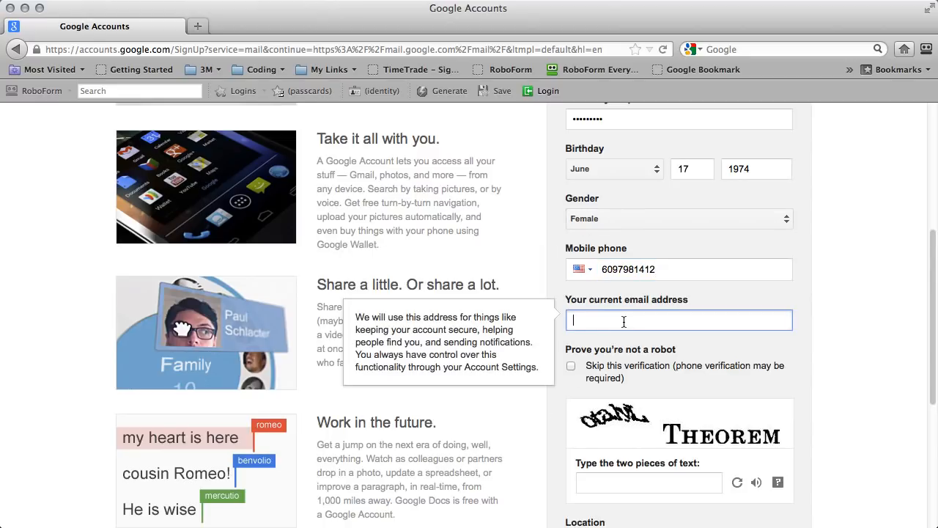
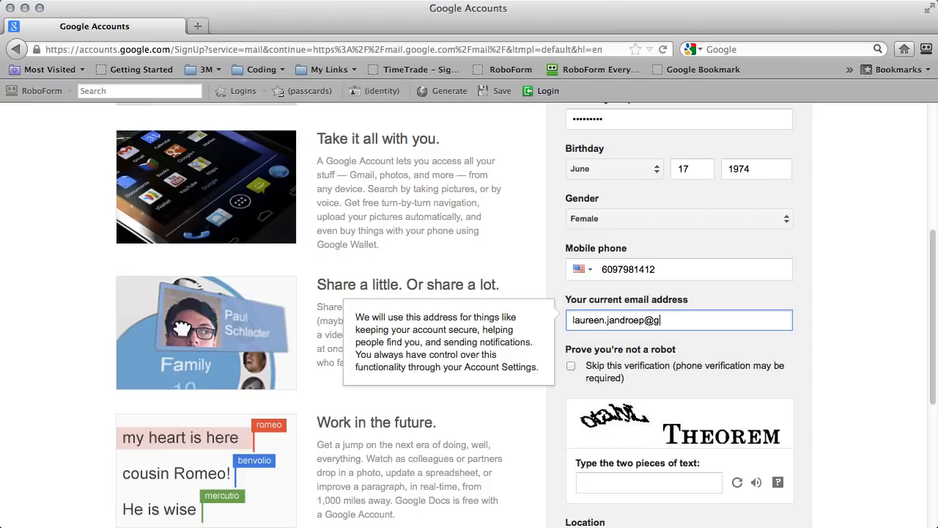
Type the captcha words 'otahyl theorem', accept the Terms of Service and submit.
{"action": "left_click", "coordinate": [572, 368]}
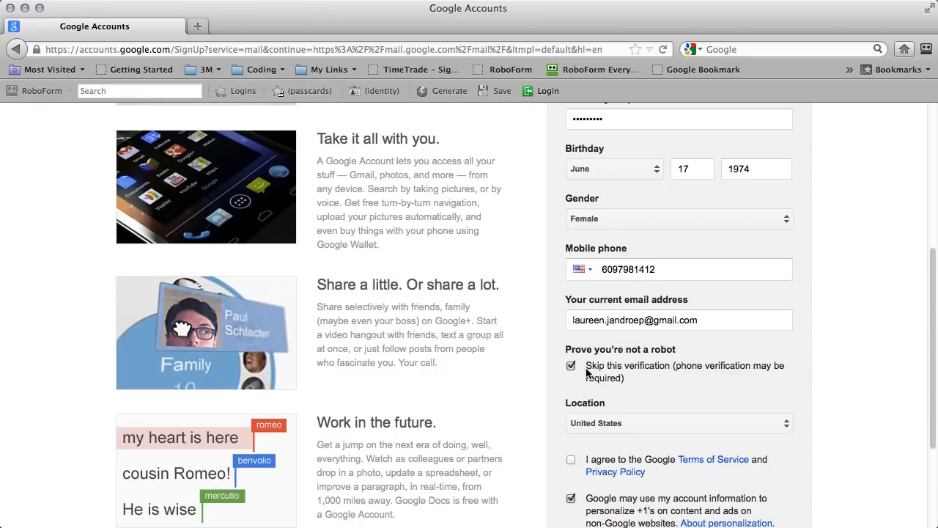
{"action": "left_click", "coordinate": [573, 367]}
{"action": "scroll", "coordinate": [629, 361], "scroll_direction": "down", "scroll_amount": 1}
{"action": "scroll", "coordinate": [630, 361], "scroll_direction": "down", "scroll_amount": 2}
{"action": "left_click", "coordinate": [607, 430]}
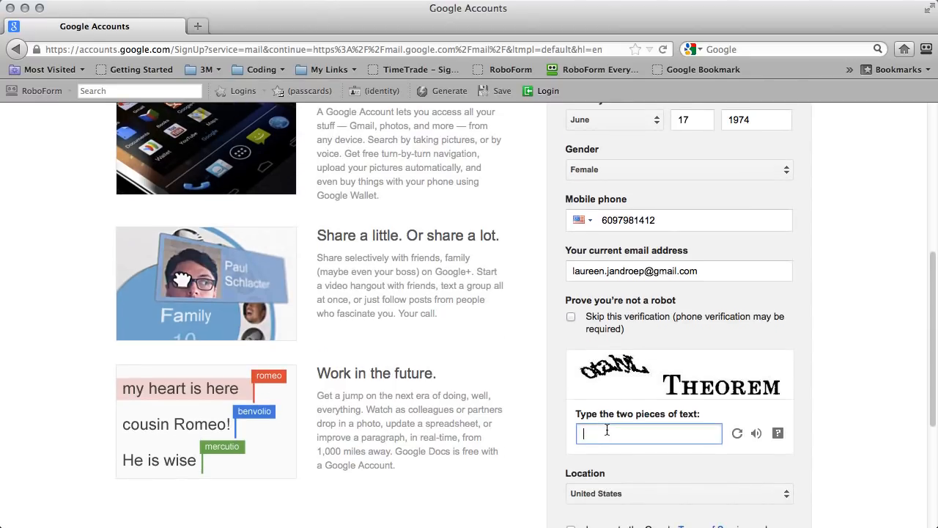
{"action": "type", "text": "otahyl theorem"}
{"action": "scroll", "coordinate": [181, 278], "scroll_direction": "down", "scroll_amount": 5}
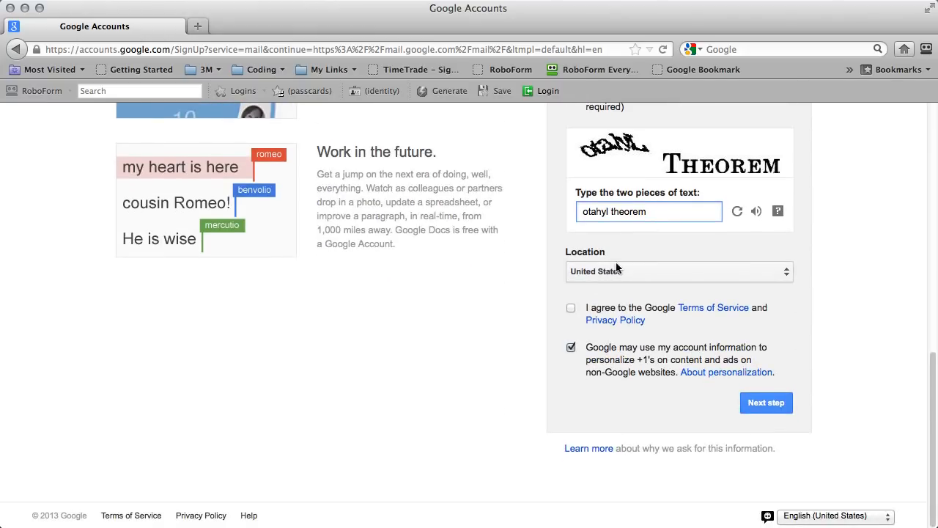
{"action": "left_click", "coordinate": [570, 309]}
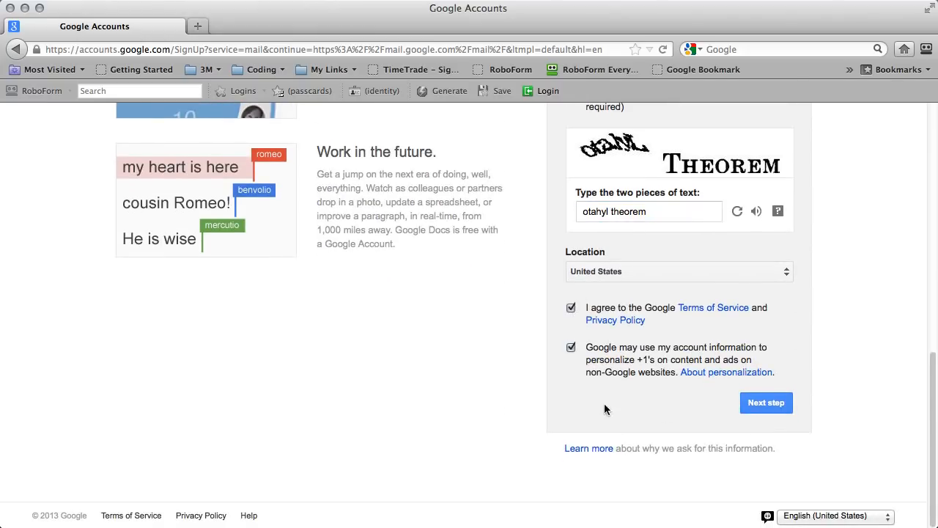
{"action": "left_click", "coordinate": [765, 401]}
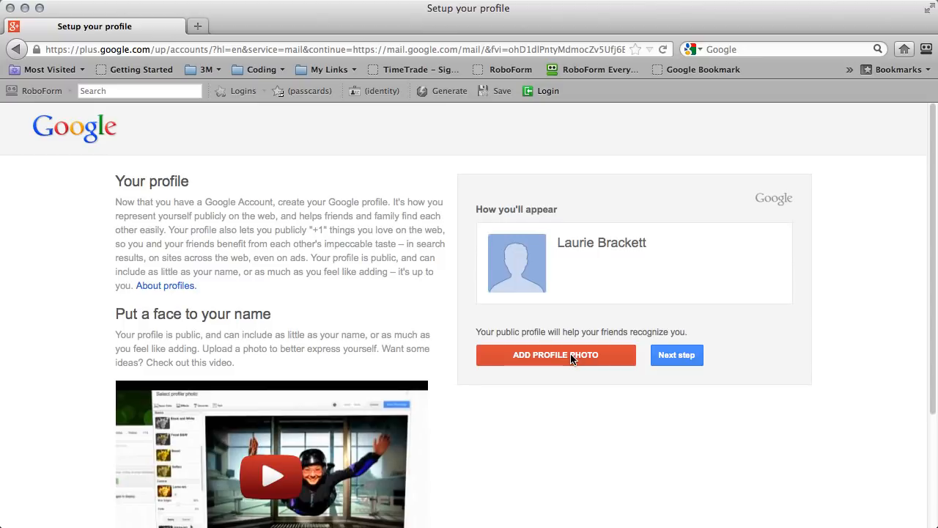
Continue past the profile step without adding a photo.
{"action": "left_click", "coordinate": [688, 359]}
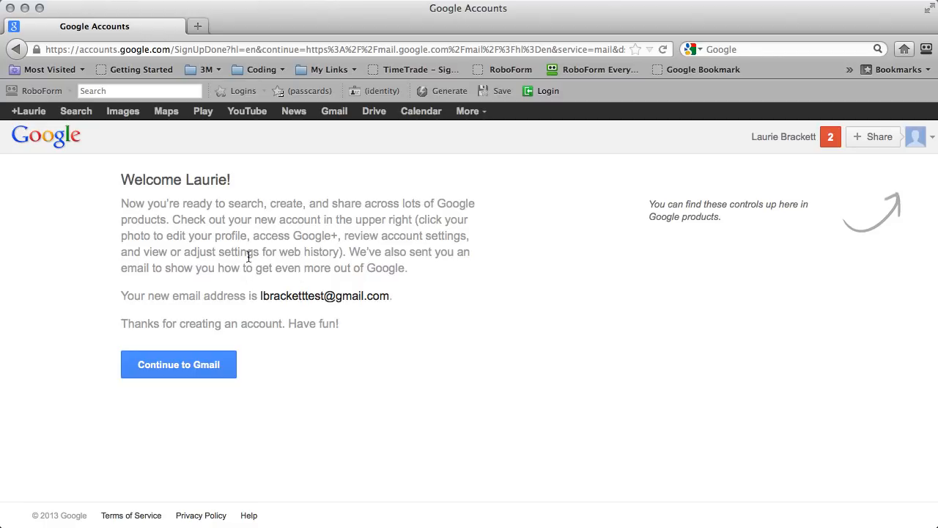
Enter Gmail, close the welcome popup and tour reminder, and select all three conversations.
{"action": "left_click", "coordinate": [193, 369]}
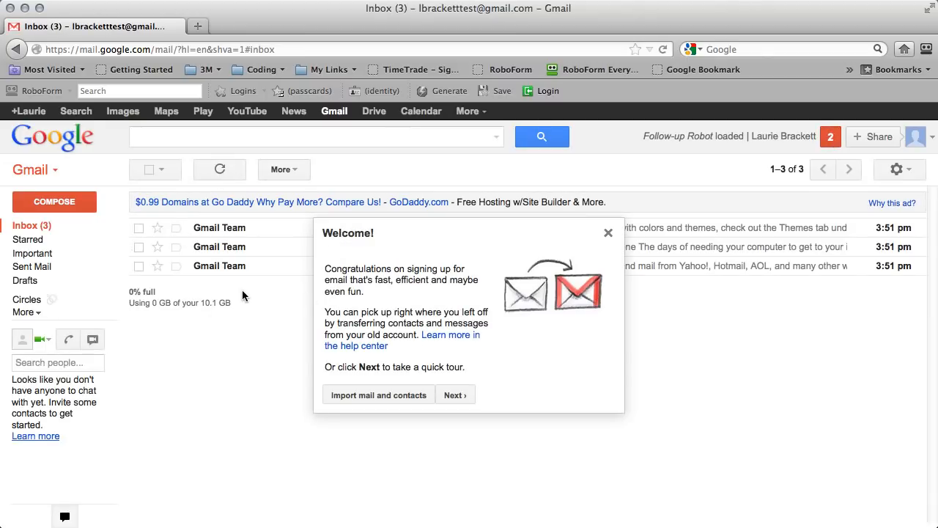
{"action": "left_click", "coordinate": [608, 232]}
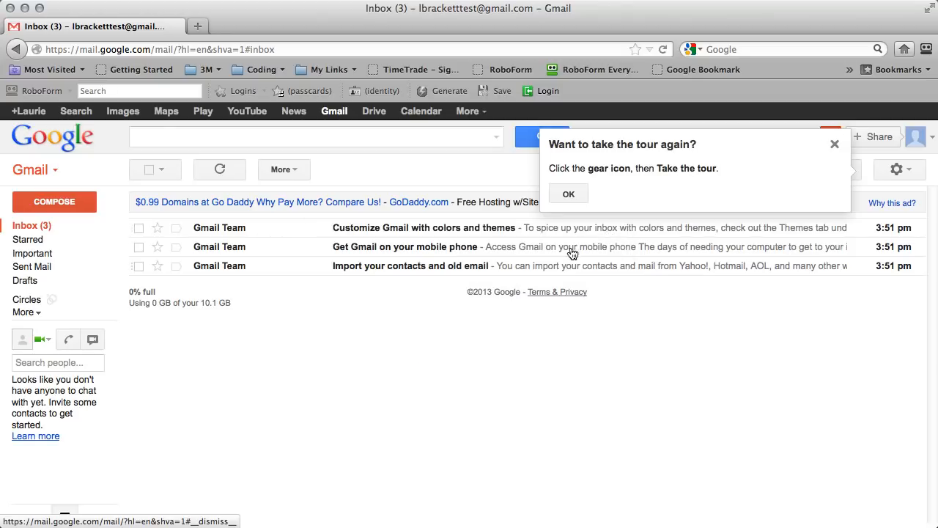
{"action": "left_click", "coordinate": [833, 146]}
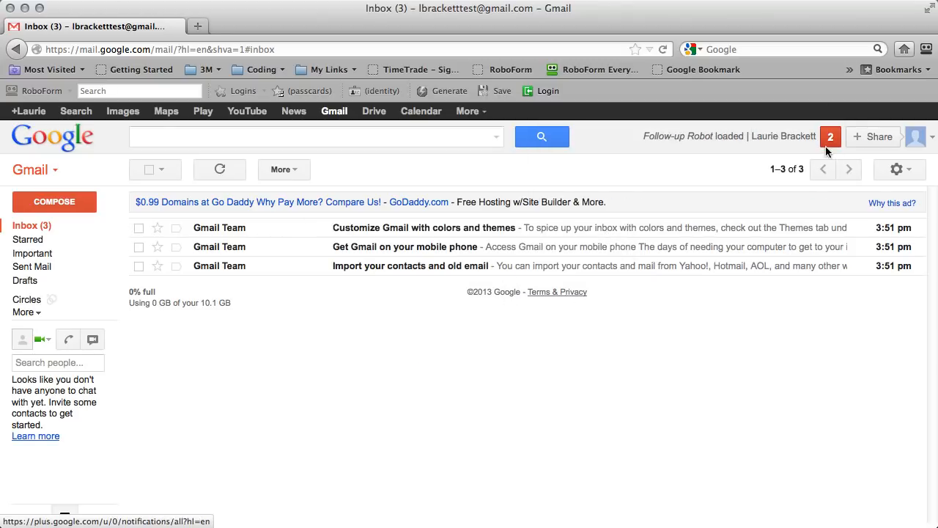
{"action": "left_click", "coordinate": [150, 169]}
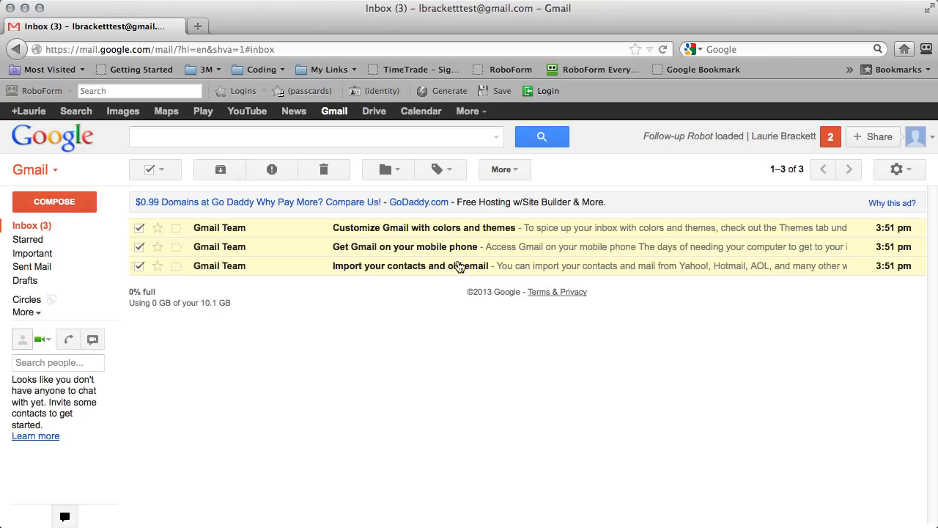
Archive the three welcome conversations and the Google+ team message, leaving the inbox empty.
{"action": "left_click", "coordinate": [218, 171]}
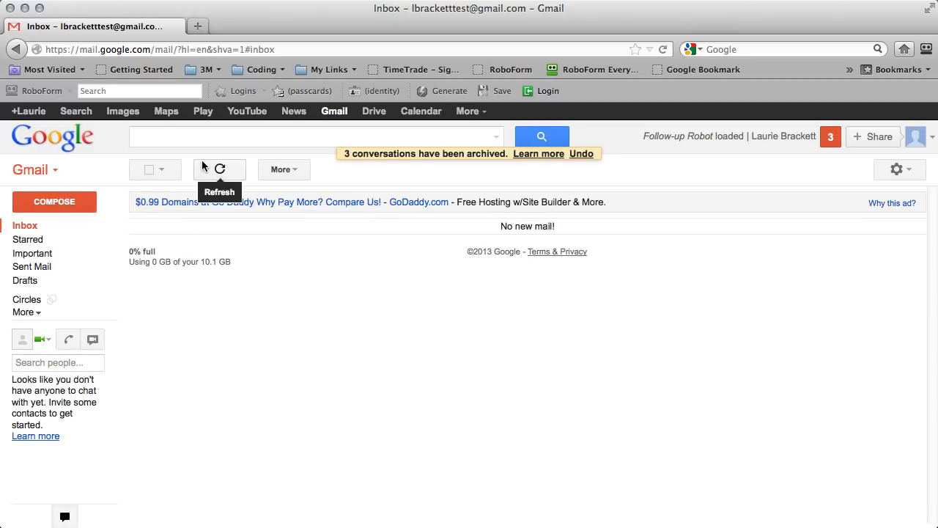
{"action": "left_click", "coordinate": [24, 313]}
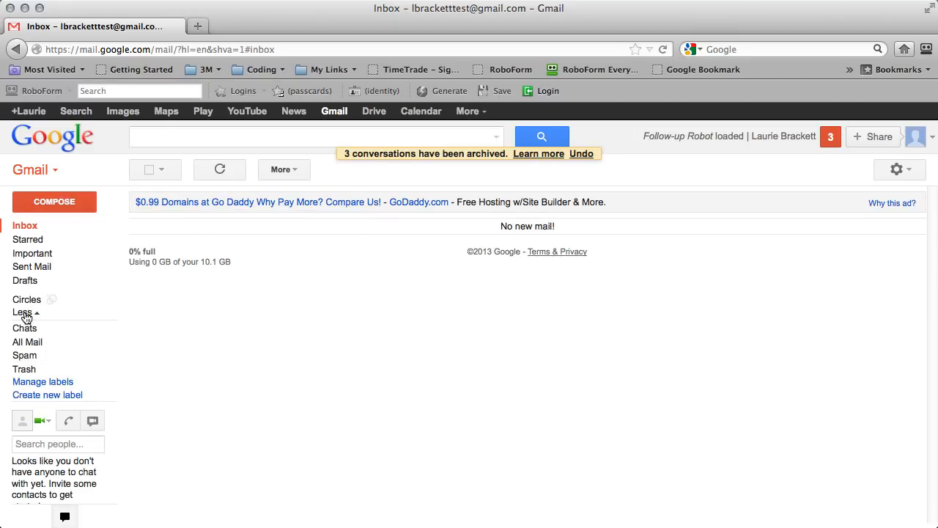
{"action": "left_click", "coordinate": [34, 342]}
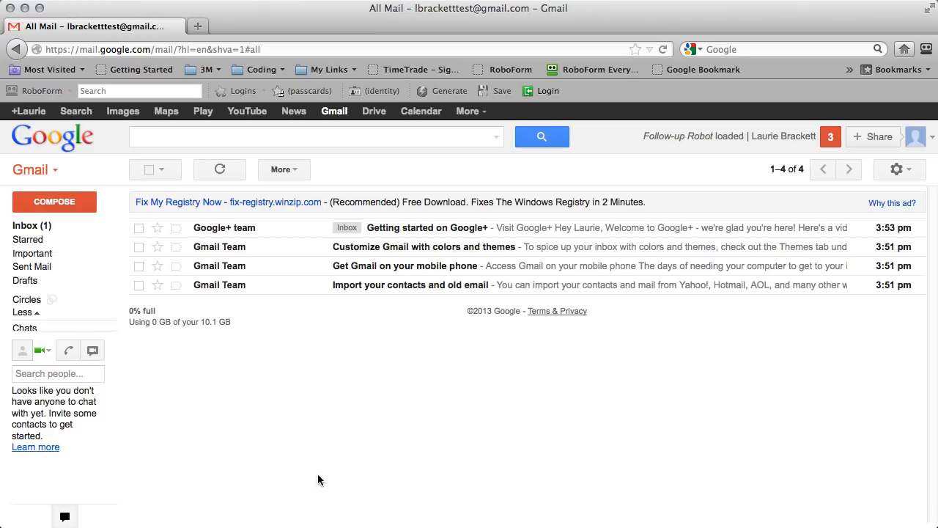
{"action": "left_click", "coordinate": [26, 226]}
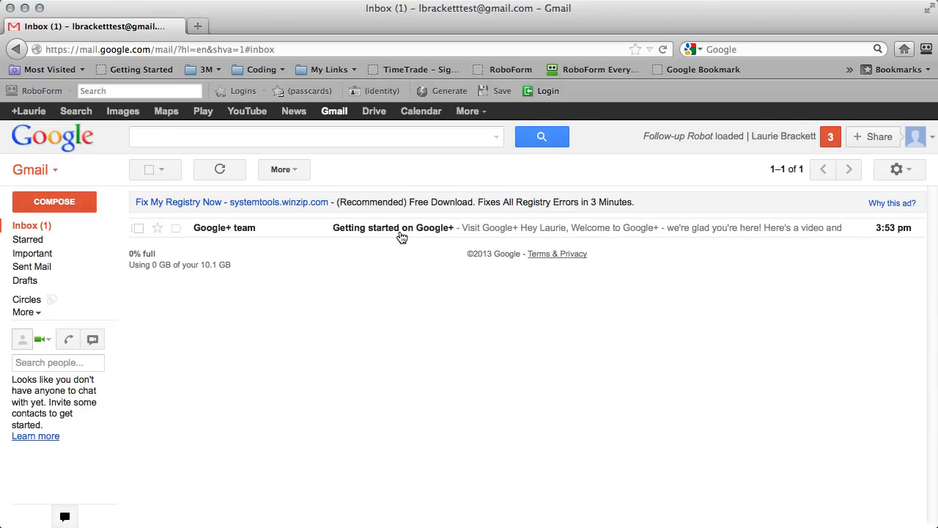
{"action": "left_click", "coordinate": [137, 230]}
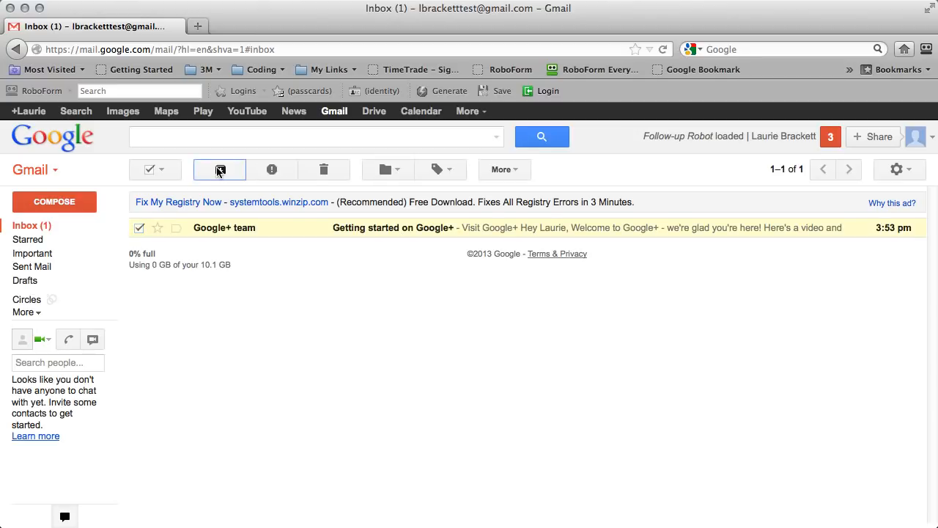
{"action": "left_click", "coordinate": [218, 169]}
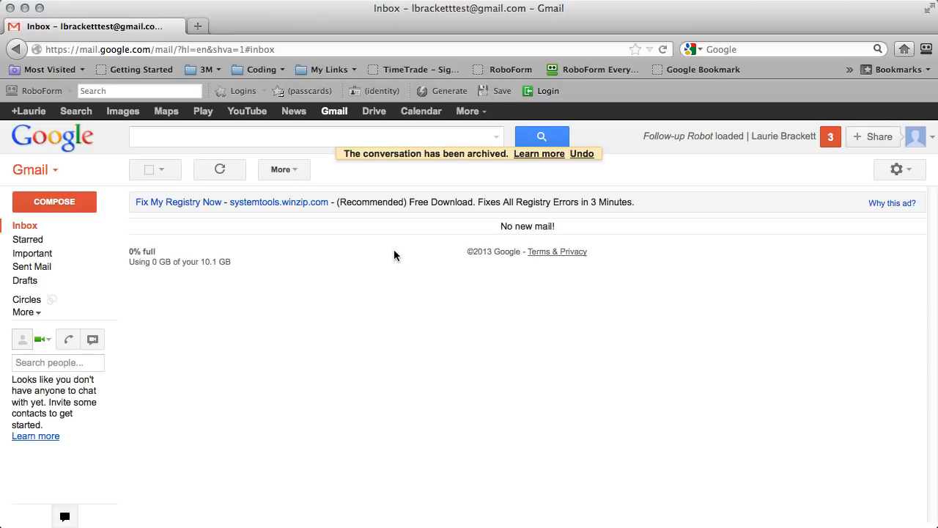
{"action": "left_click", "coordinate": [907, 172]}
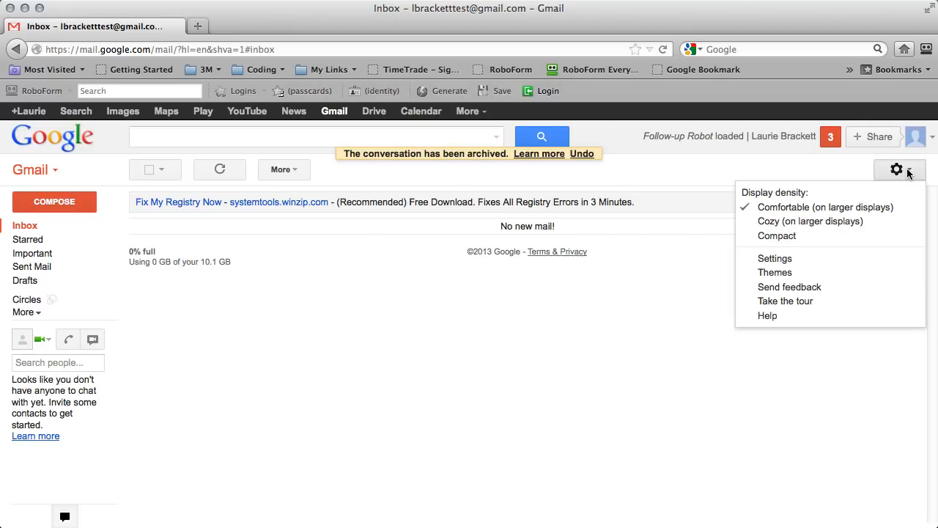
Apply the green Wasabi theme and return to the inbox.
{"action": "left_click", "coordinate": [770, 270]}
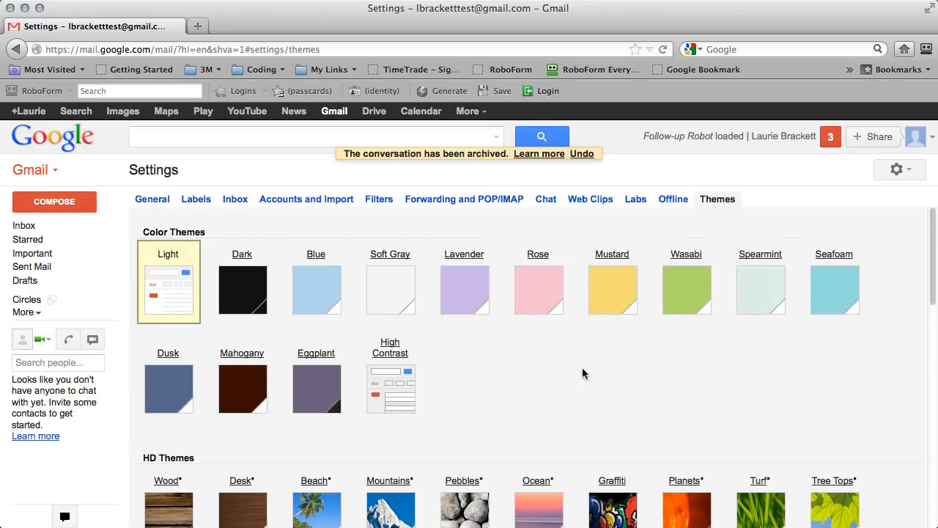
{"action": "left_click", "coordinate": [678, 283]}
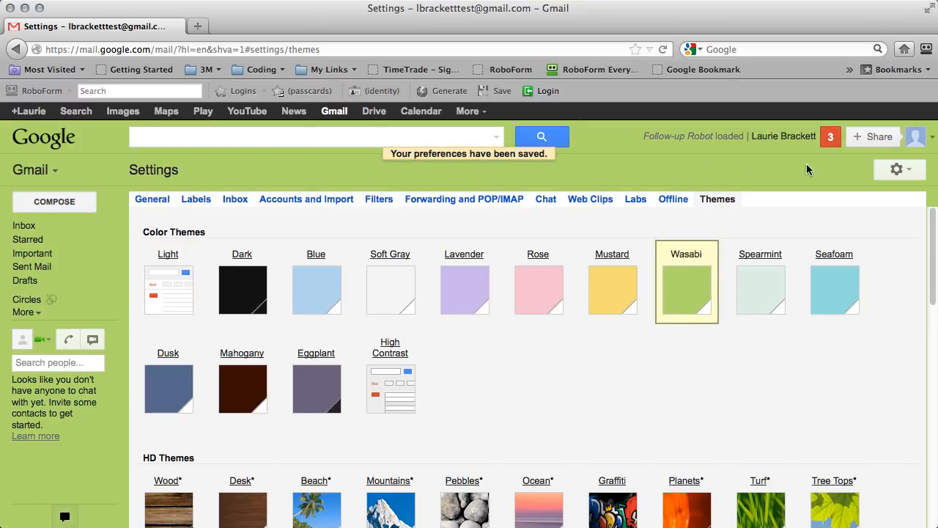
{"action": "left_click", "coordinate": [25, 227]}
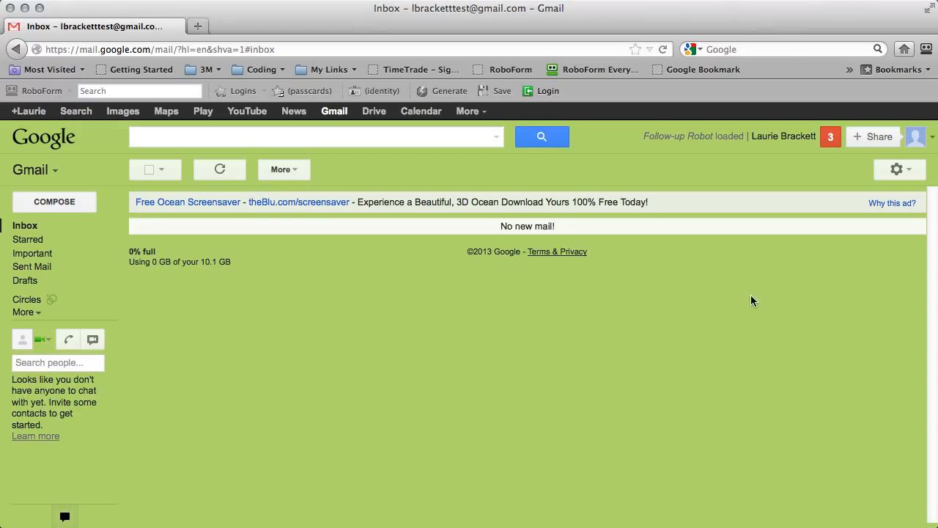
Open the Labs page in Gmail Settings.
{"action": "left_click", "coordinate": [912, 170]}
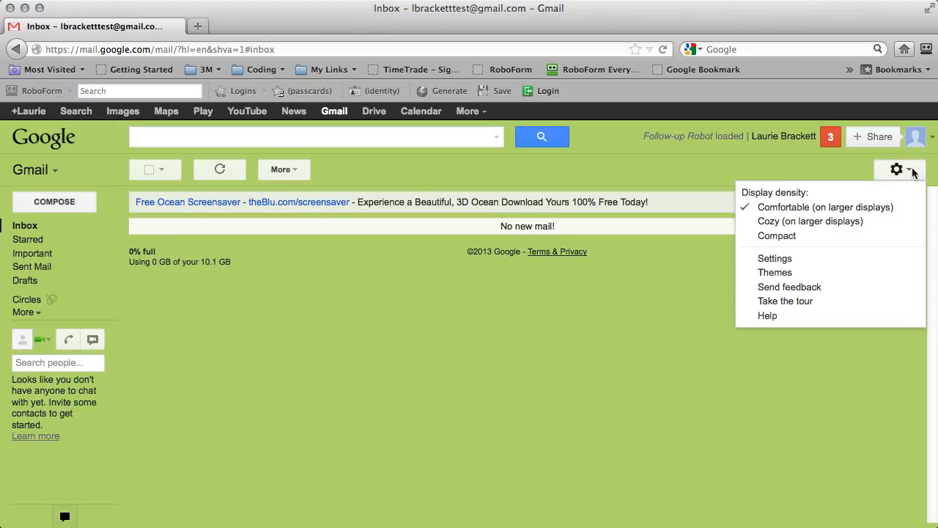
{"action": "left_click", "coordinate": [774, 258]}
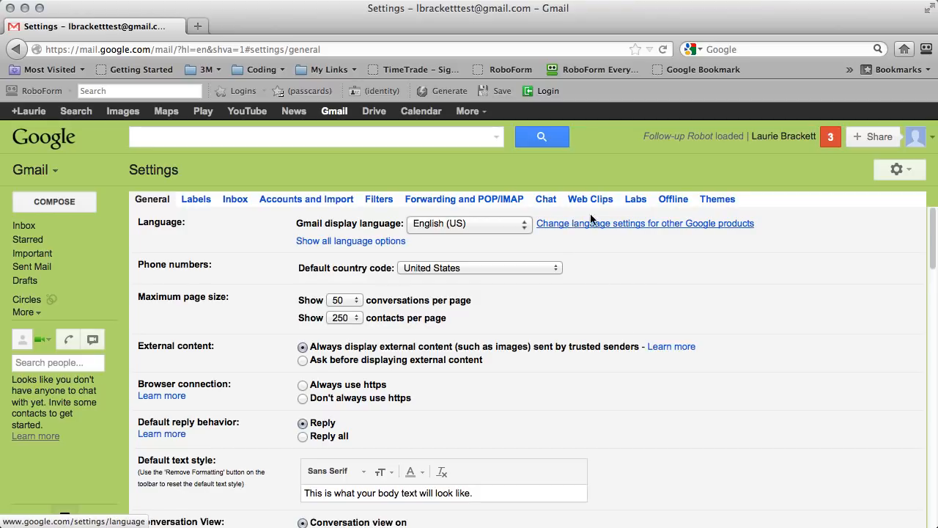
{"action": "left_click", "coordinate": [636, 201]}
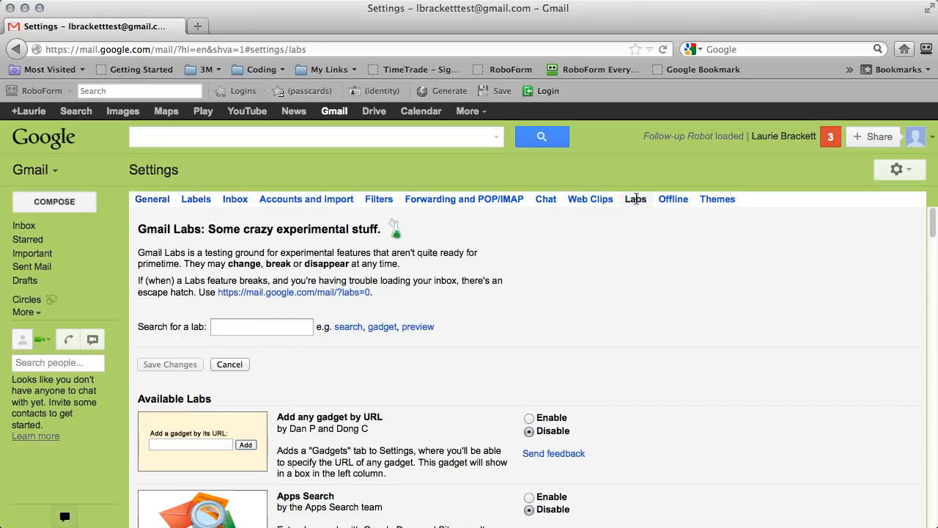
{"action": "scroll", "coordinate": [565, 282], "scroll_direction": "down", "scroll_amount": 5}
{"action": "scroll", "coordinate": [568, 287], "scroll_direction": "down", "scroll_amount": 1}
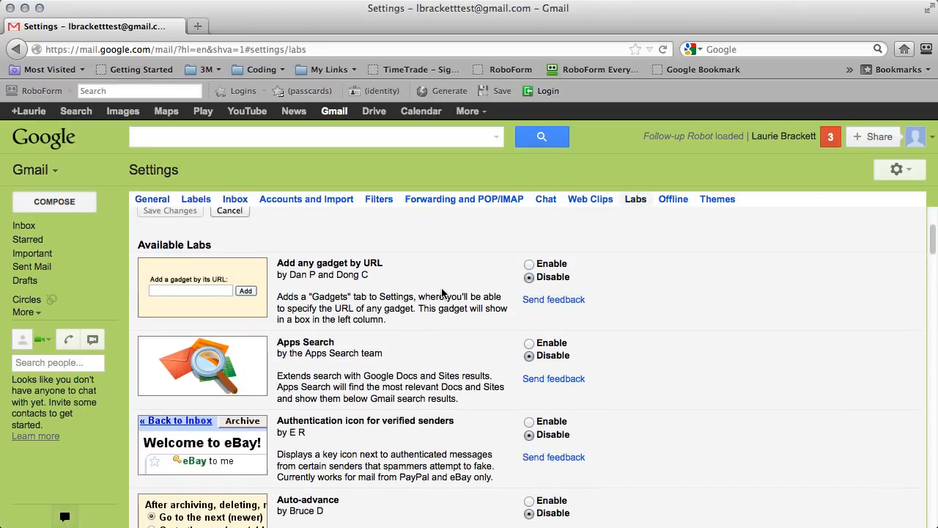
{"action": "scroll", "coordinate": [443, 292], "scroll_direction": "up", "scroll_amount": 4}
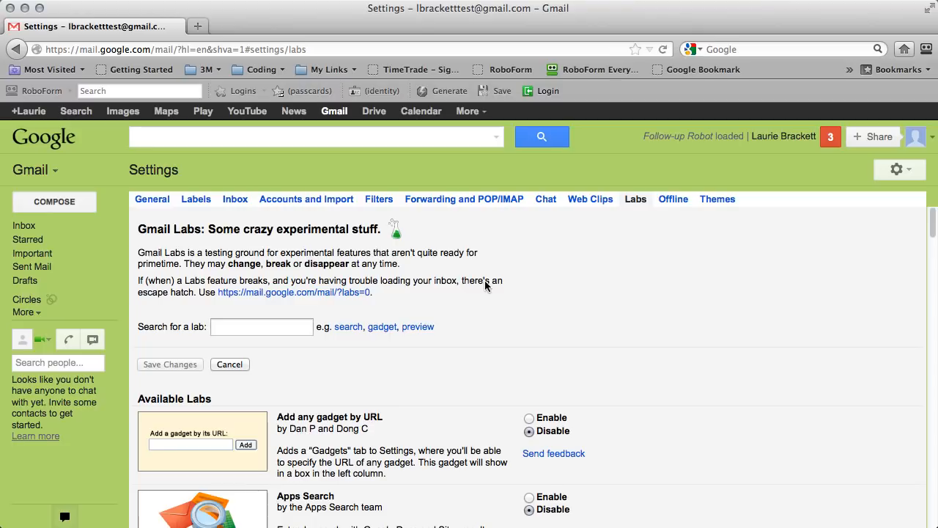
{"action": "scroll", "coordinate": [497, 291], "scroll_direction": "down", "scroll_amount": 3}
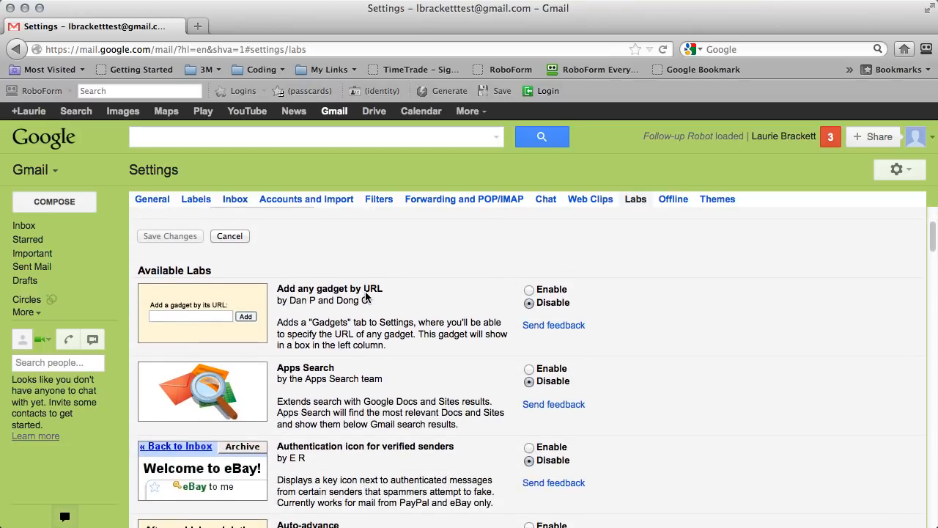
Enable the Add any gadget by URL and Canned Responses labs.
{"action": "left_click", "coordinate": [528, 290]}
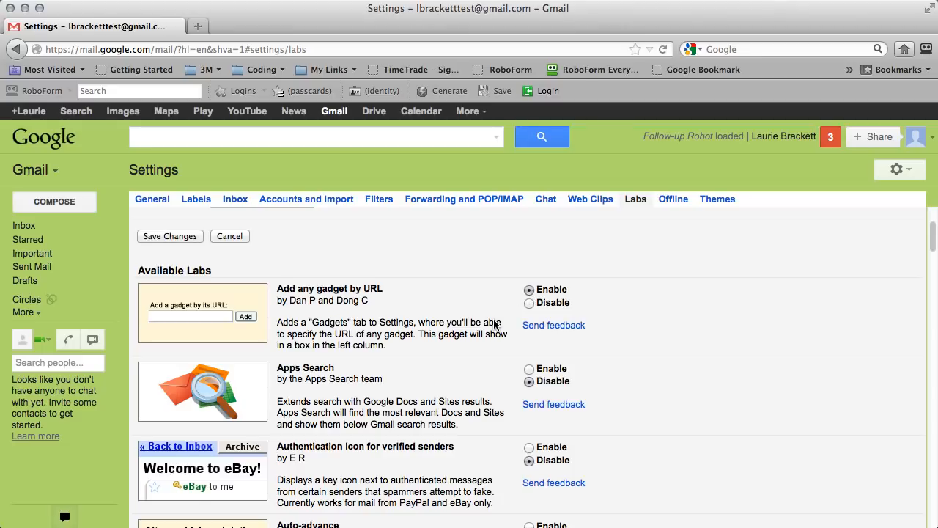
{"action": "scroll", "coordinate": [495, 325], "scroll_direction": "down", "scroll_amount": 2}
{"action": "scroll", "coordinate": [390, 329], "scroll_direction": "down", "scroll_amount": 1}
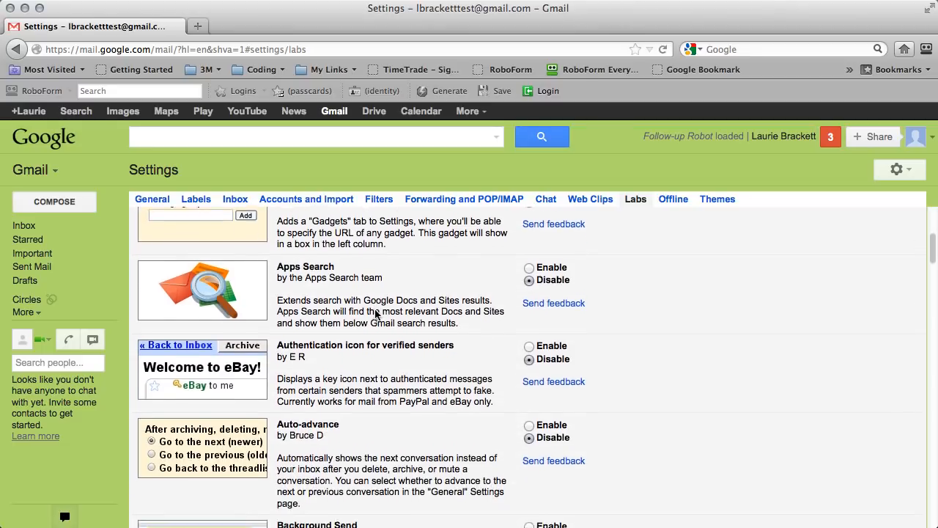
{"action": "scroll", "coordinate": [393, 331], "scroll_direction": "down", "scroll_amount": 1}
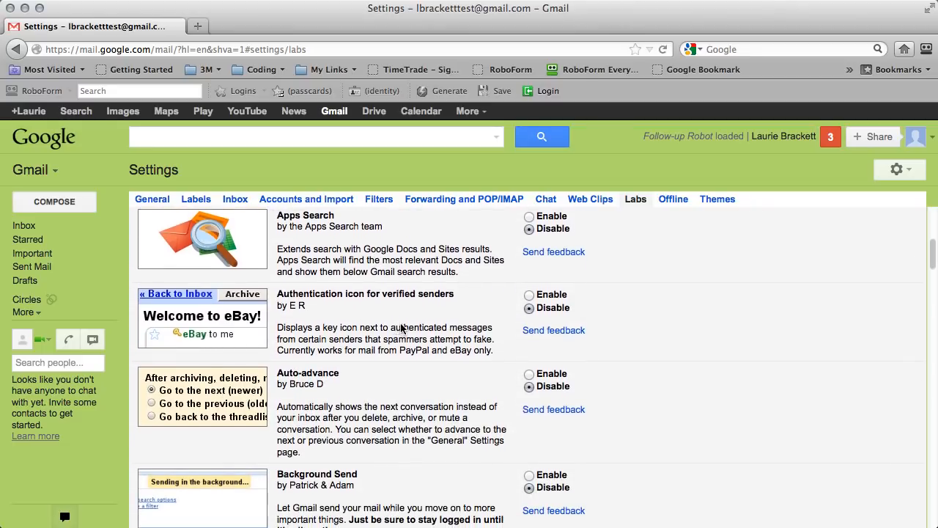
{"action": "scroll", "coordinate": [402, 328], "scroll_direction": "down", "scroll_amount": 1}
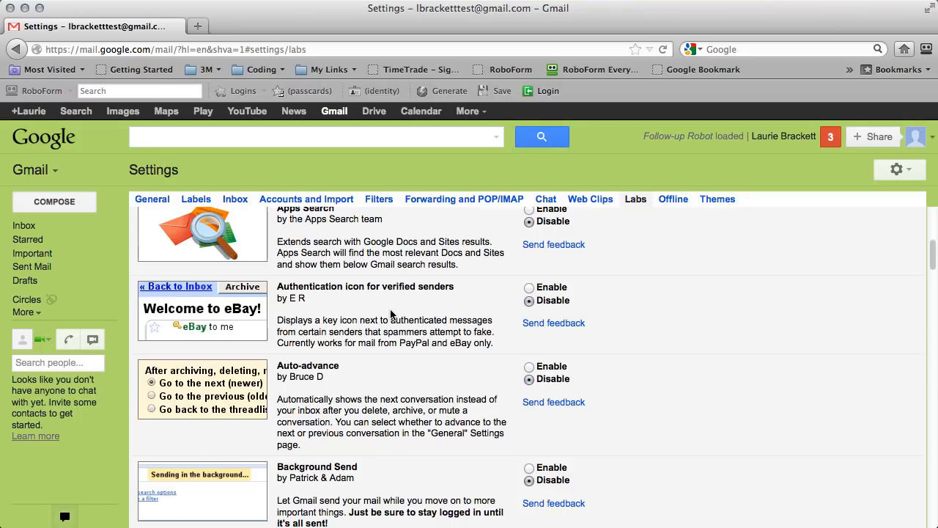
{"action": "scroll", "coordinate": [392, 314], "scroll_direction": "down", "scroll_amount": 1}
{"action": "scroll", "coordinate": [386, 370], "scroll_direction": "down", "scroll_amount": 5}
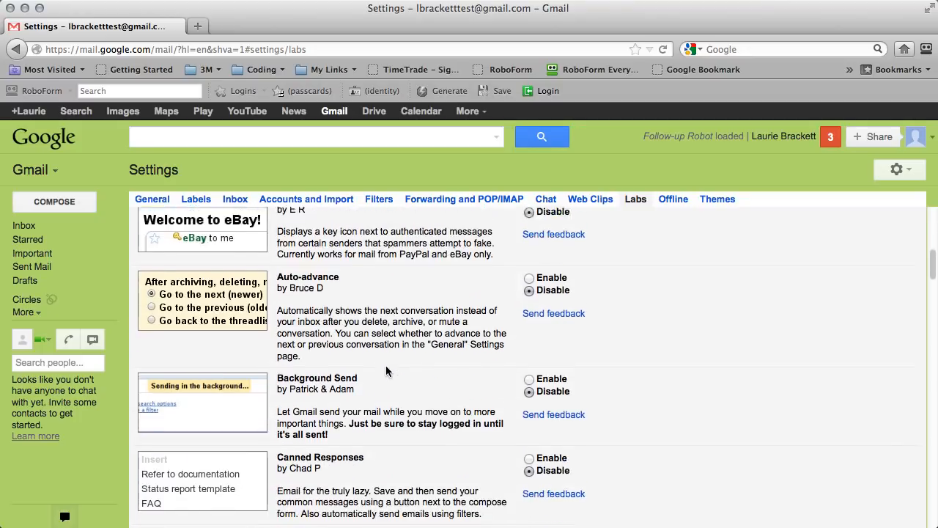
{"action": "scroll", "coordinate": [386, 370], "scroll_direction": "down", "scroll_amount": 3}
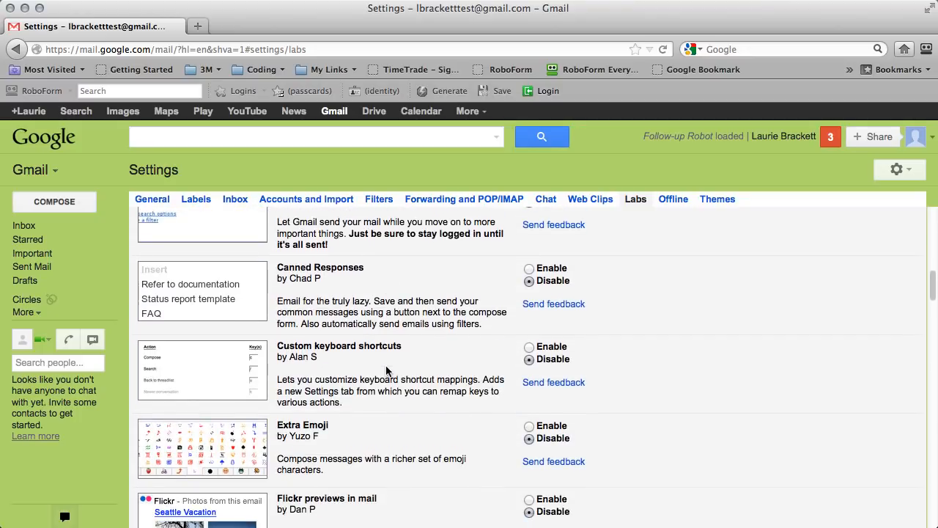
{"action": "left_click", "coordinate": [529, 268]}
{"action": "scroll", "coordinate": [438, 338], "scroll_direction": "down", "scroll_amount": 6}
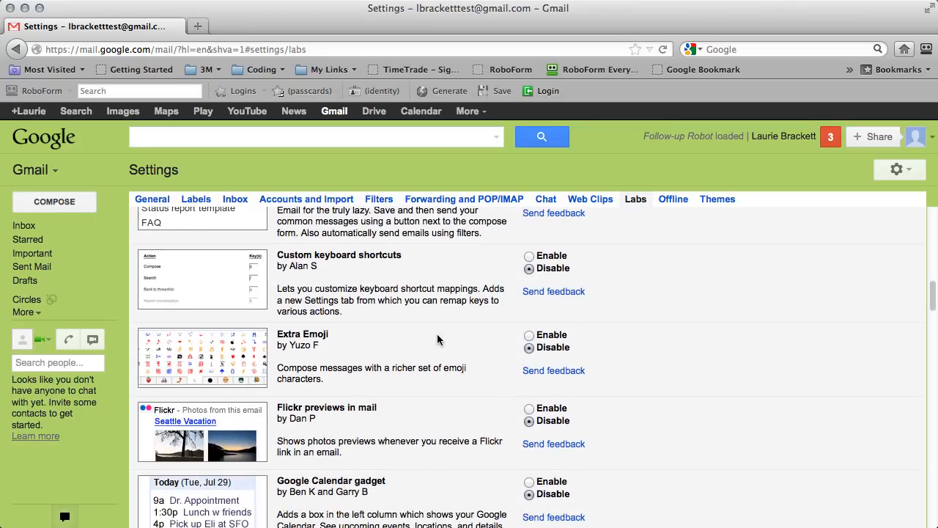
{"action": "scroll", "coordinate": [438, 339], "scroll_direction": "down", "scroll_amount": 4}
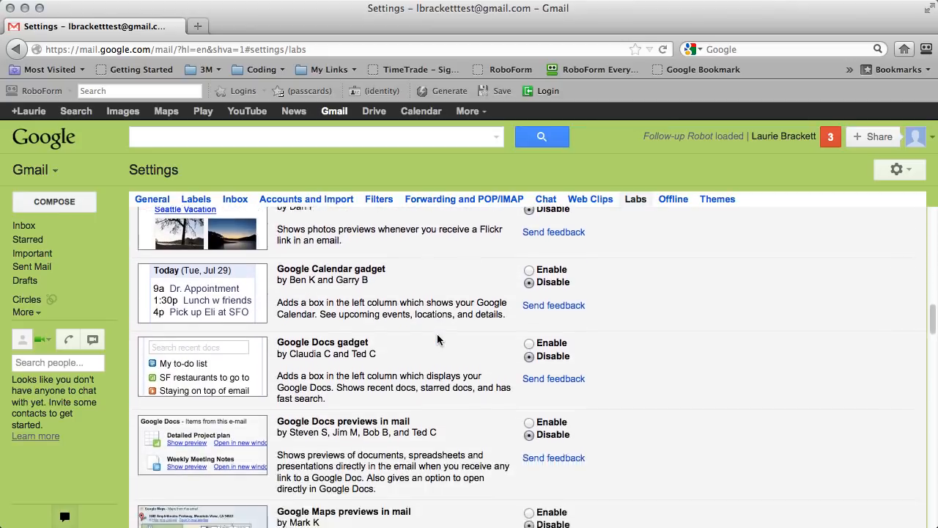
Enable the Google Calendar gadget, Google Docs gadget, Docs previews and Google Voice player labs.
{"action": "left_click", "coordinate": [535, 268]}
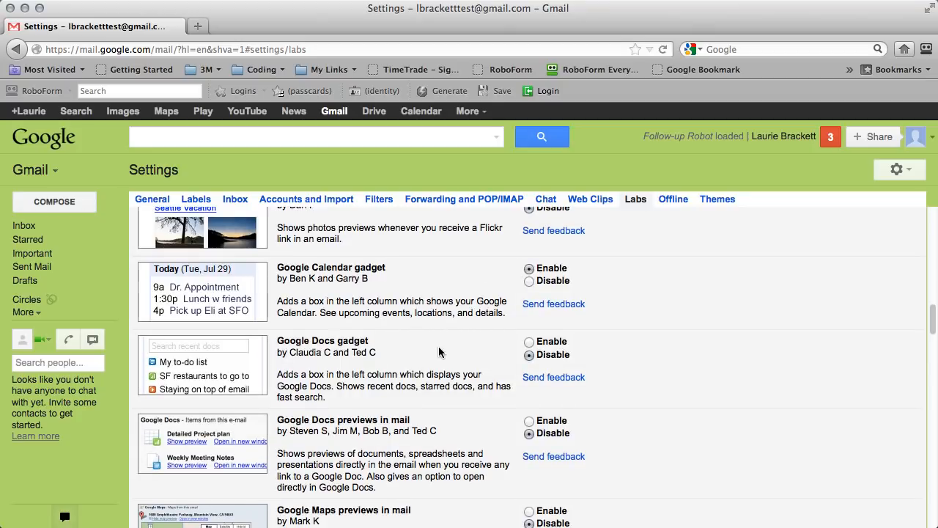
{"action": "left_click", "coordinate": [529, 342]}
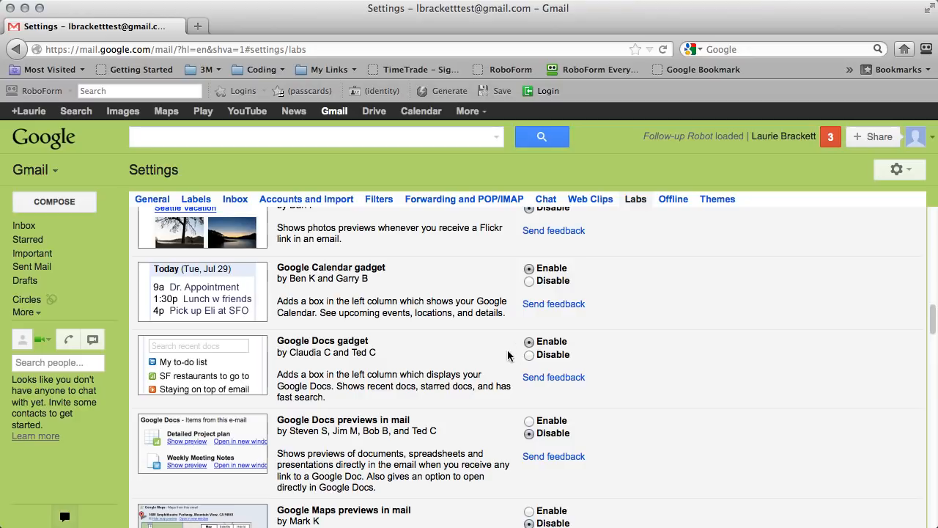
{"action": "scroll", "coordinate": [461, 368], "scroll_direction": "down", "scroll_amount": 3}
{"action": "scroll", "coordinate": [460, 368], "scroll_direction": "down", "scroll_amount": 1}
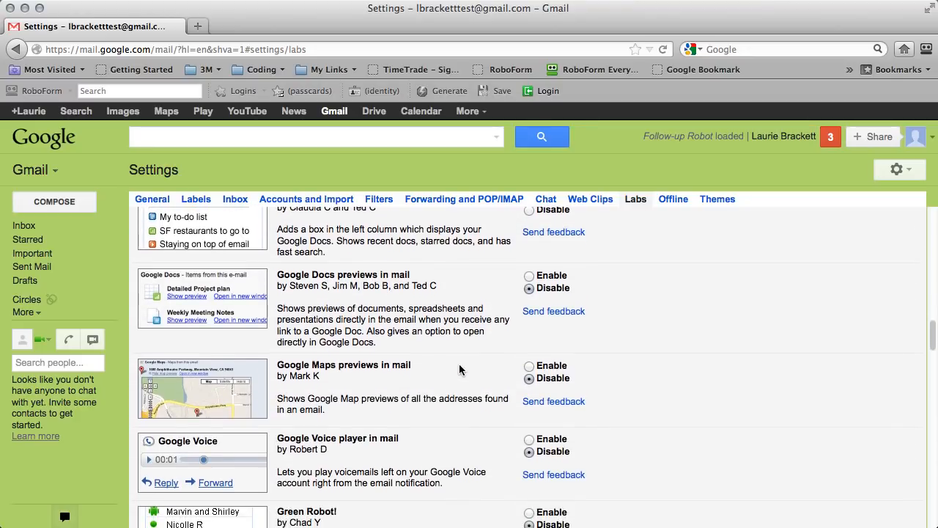
{"action": "left_click", "coordinate": [529, 277]}
{"action": "scroll", "coordinate": [434, 345], "scroll_direction": "down", "scroll_amount": 1}
{"action": "scroll", "coordinate": [434, 345], "scroll_direction": "down", "scroll_amount": 2}
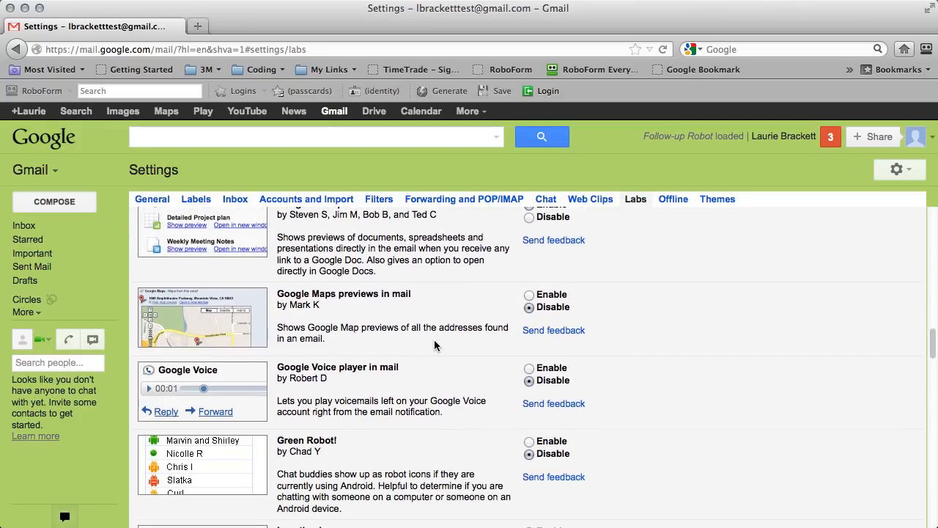
{"action": "scroll", "coordinate": [433, 346], "scroll_direction": "down", "scroll_amount": 3}
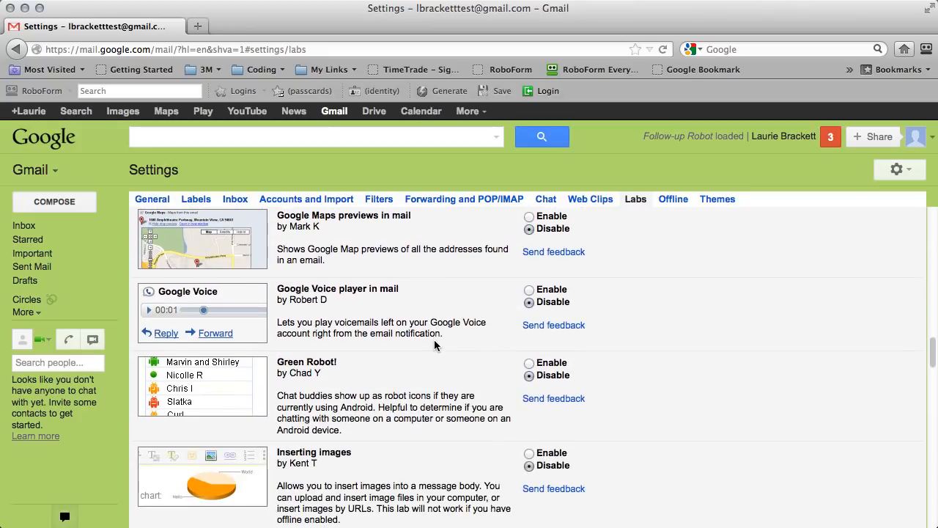
{"action": "left_click", "coordinate": [529, 289]}
Enable the Mark as Read Button, Multiple Inboxes, Pictures in chat and Right-side chat labs.
{"action": "scroll", "coordinate": [473, 343], "scroll_direction": "down", "scroll_amount": 3}
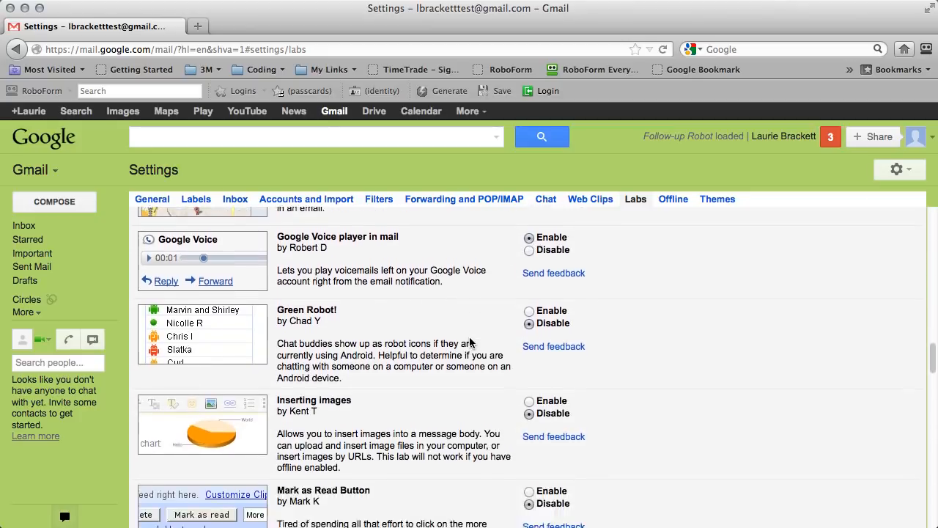
{"action": "scroll", "coordinate": [472, 343], "scroll_direction": "down", "scroll_amount": 4}
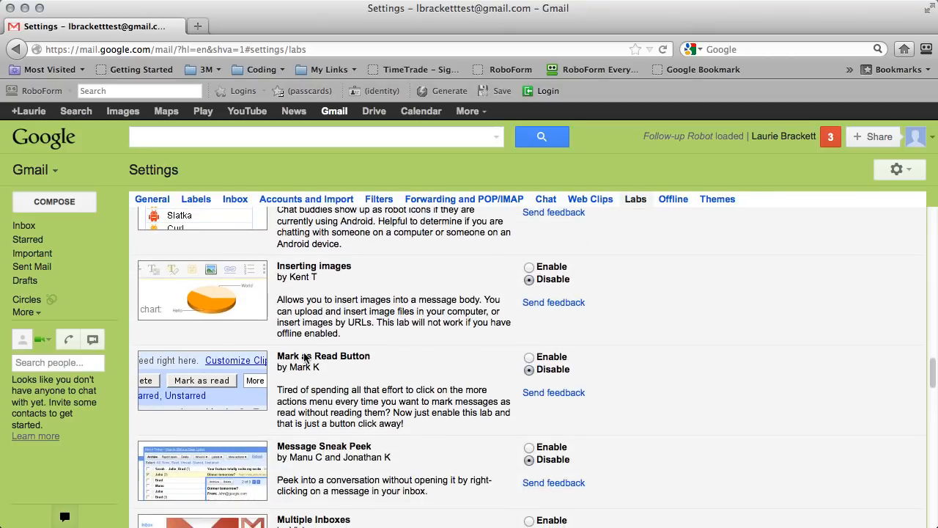
{"action": "left_click", "coordinate": [529, 357]}
{"action": "scroll", "coordinate": [450, 368], "scroll_direction": "down", "scroll_amount": 5}
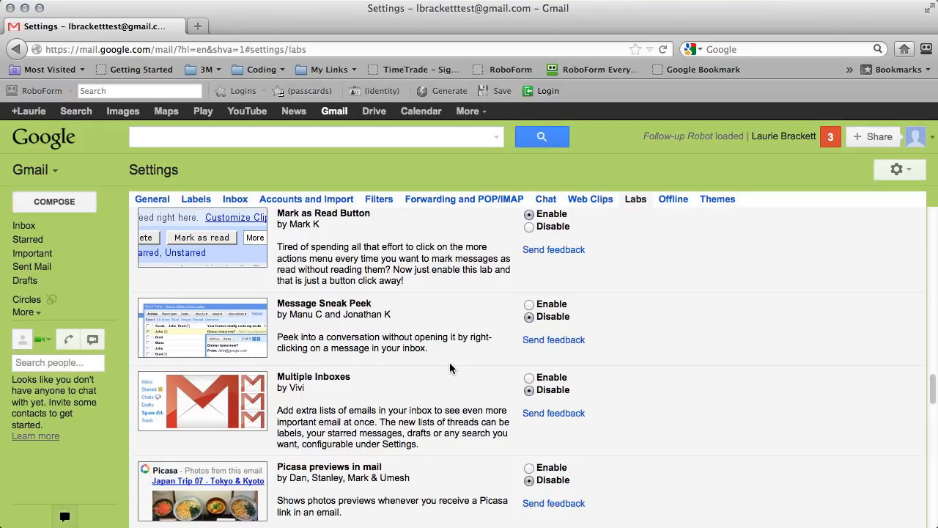
{"action": "left_click", "coordinate": [530, 378]}
{"action": "scroll", "coordinate": [428, 350], "scroll_direction": "down", "scroll_amount": 3}
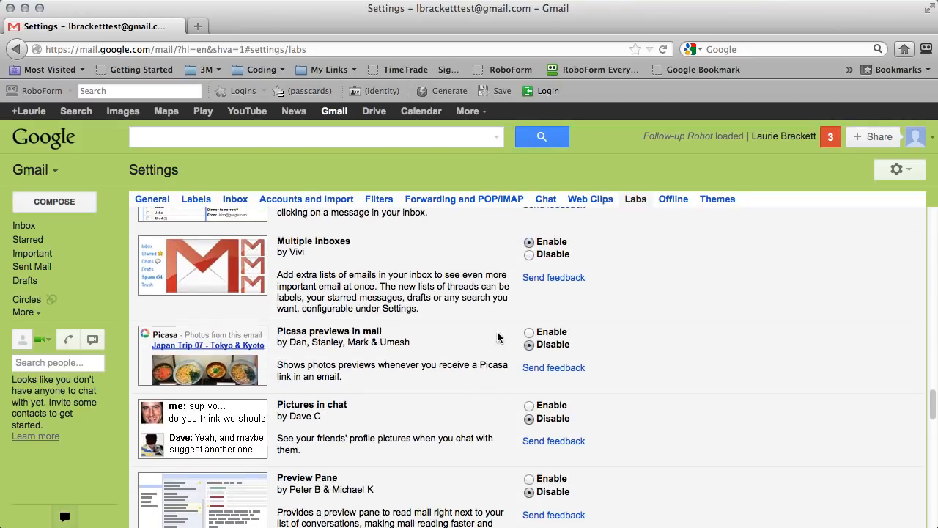
{"action": "scroll", "coordinate": [451, 366], "scroll_direction": "down", "scroll_amount": 5}
{"action": "scroll", "coordinate": [451, 366], "scroll_direction": "up", "scroll_amount": 1}
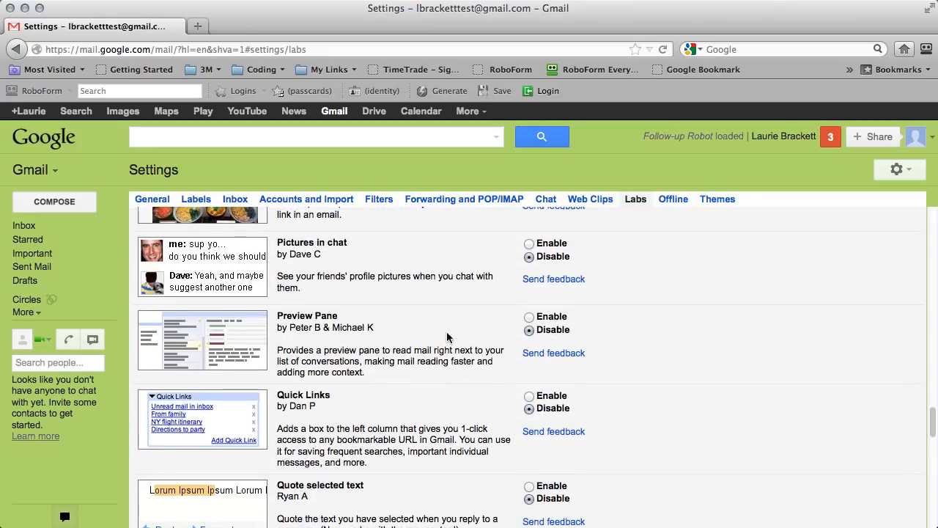
{"action": "left_click", "coordinate": [528, 244]}
{"action": "scroll", "coordinate": [462, 346], "scroll_direction": "down", "scroll_amount": 2}
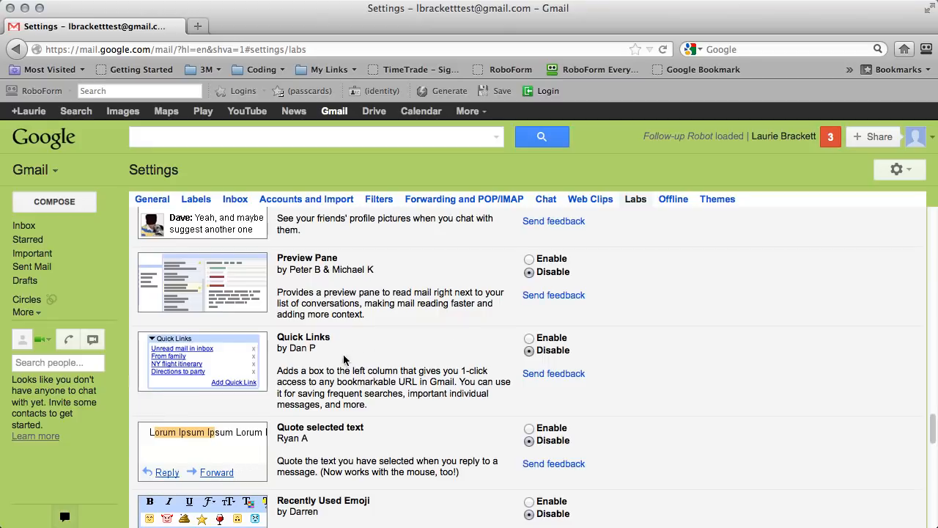
{"action": "scroll", "coordinate": [421, 362], "scroll_direction": "down", "scroll_amount": 3}
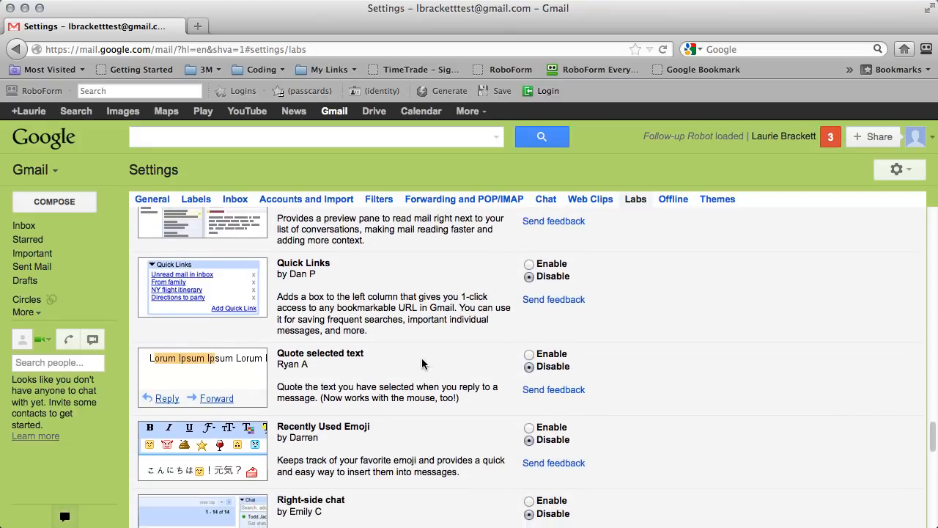
{"action": "scroll", "coordinate": [421, 358], "scroll_direction": "down", "scroll_amount": 4}
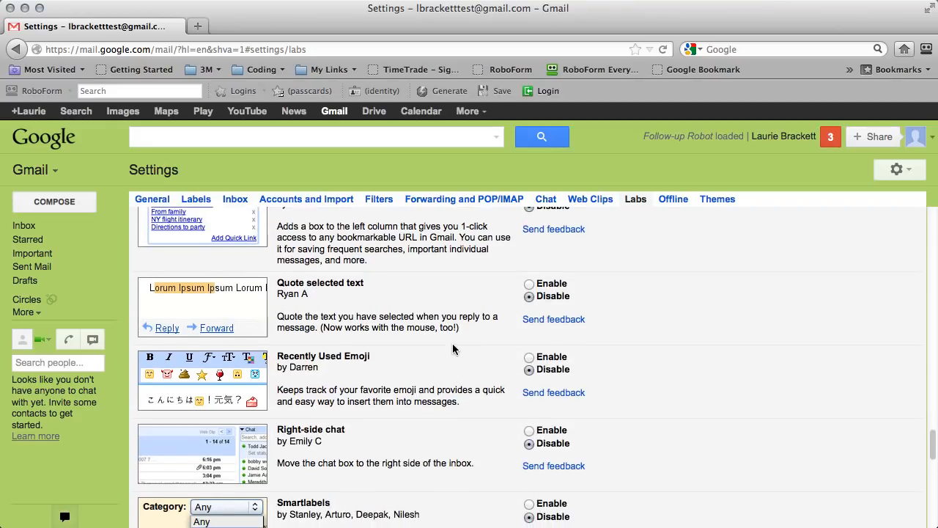
{"action": "scroll", "coordinate": [458, 375], "scroll_direction": "down", "scroll_amount": 3}
{"action": "left_click", "coordinate": [529, 372]}
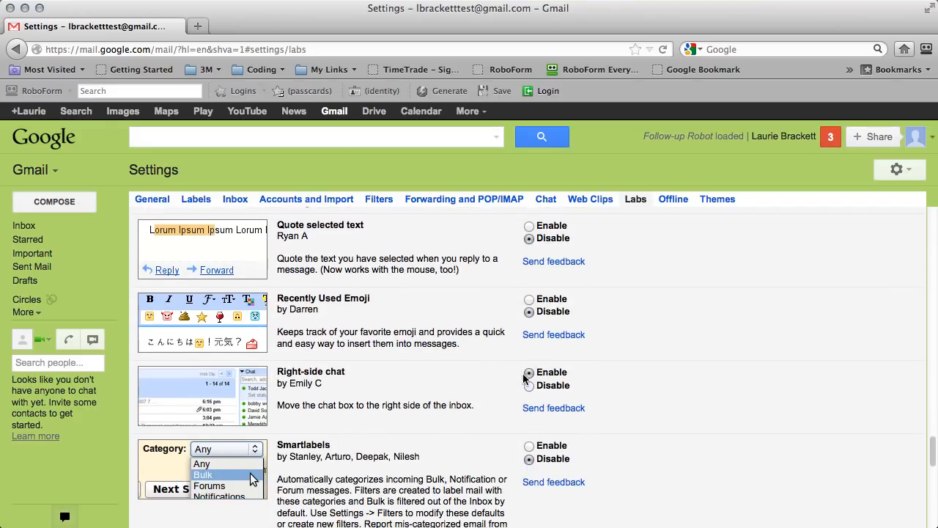
{"action": "scroll", "coordinate": [464, 381], "scroll_direction": "down", "scroll_amount": 5}
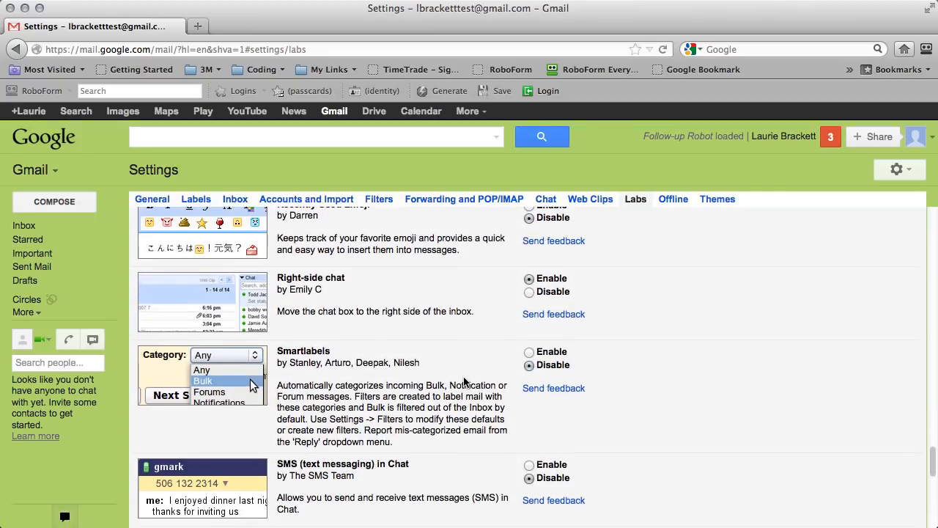
{"action": "scroll", "coordinate": [463, 381], "scroll_direction": "down", "scroll_amount": 1}
{"action": "scroll", "coordinate": [463, 380], "scroll_direction": "down", "scroll_amount": 4}
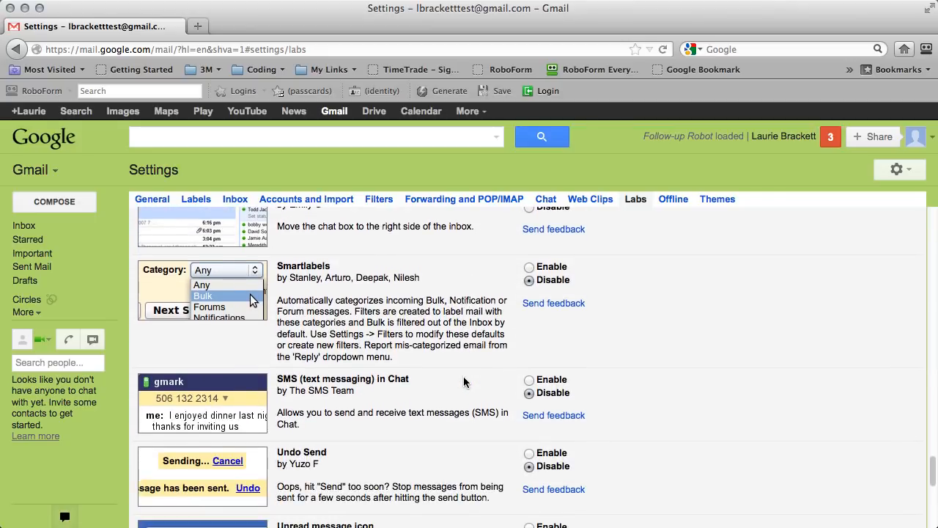
{"action": "scroll", "coordinate": [463, 376], "scroll_direction": "down", "scroll_amount": 3}
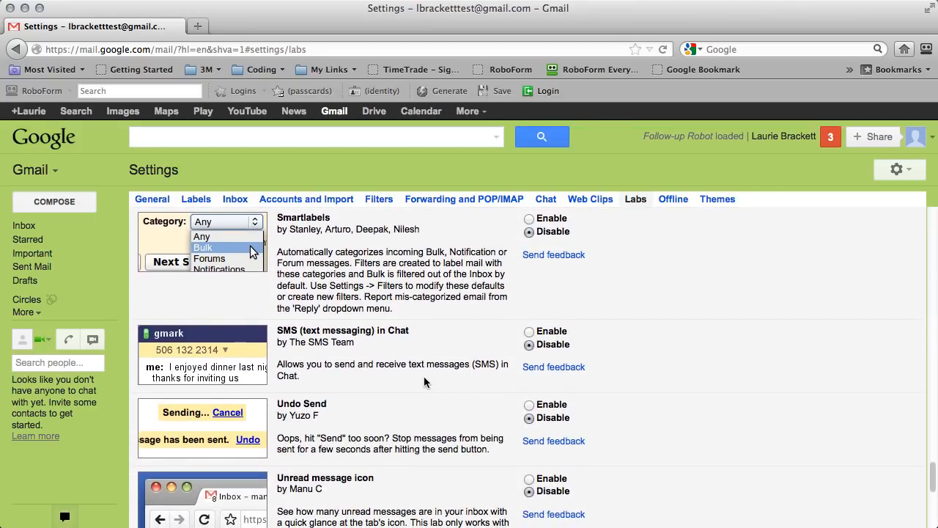
{"action": "scroll", "coordinate": [427, 383], "scroll_direction": "down", "scroll_amount": 3}
{"action": "scroll", "coordinate": [427, 383], "scroll_direction": "down", "scroll_amount": 3}
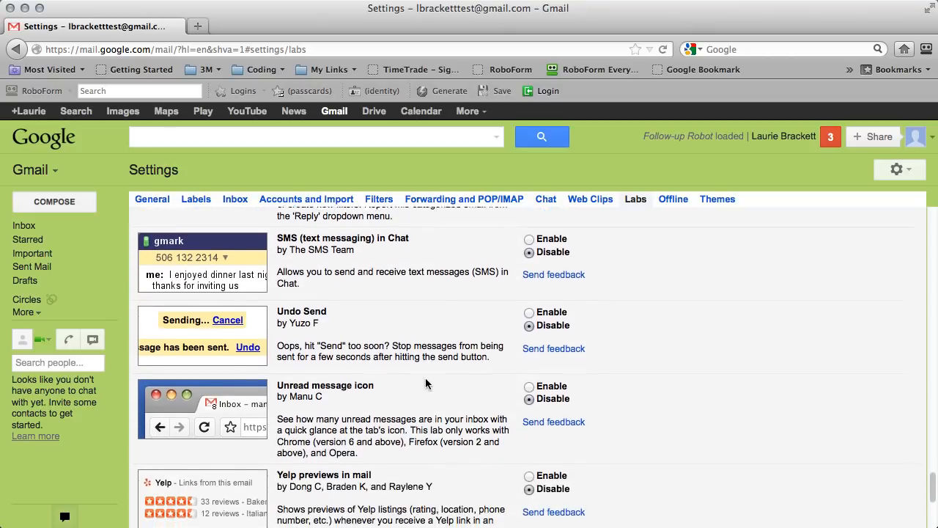
{"action": "scroll", "coordinate": [427, 384], "scroll_direction": "down", "scroll_amount": 3}
{"action": "scroll", "coordinate": [426, 383], "scroll_direction": "down", "scroll_amount": 1}
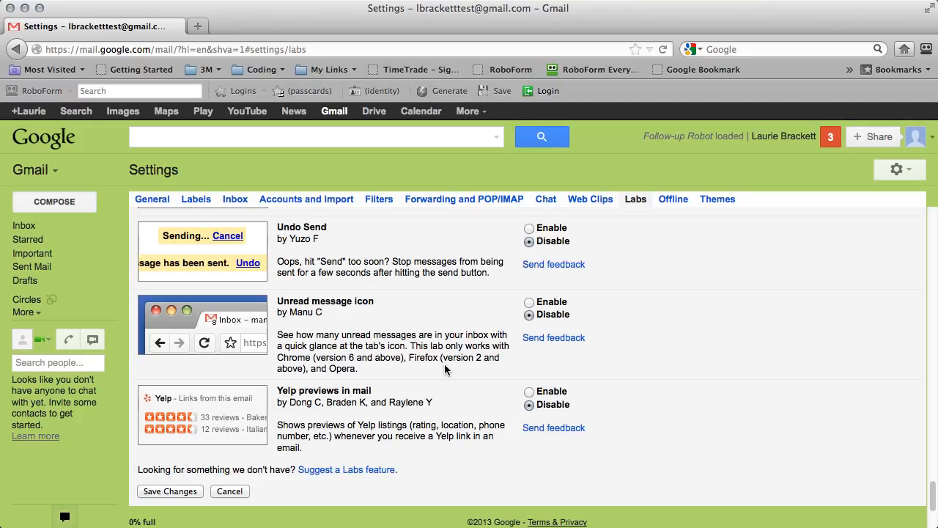
{"action": "scroll", "coordinate": [444, 369], "scroll_direction": "down", "scroll_amount": 5}
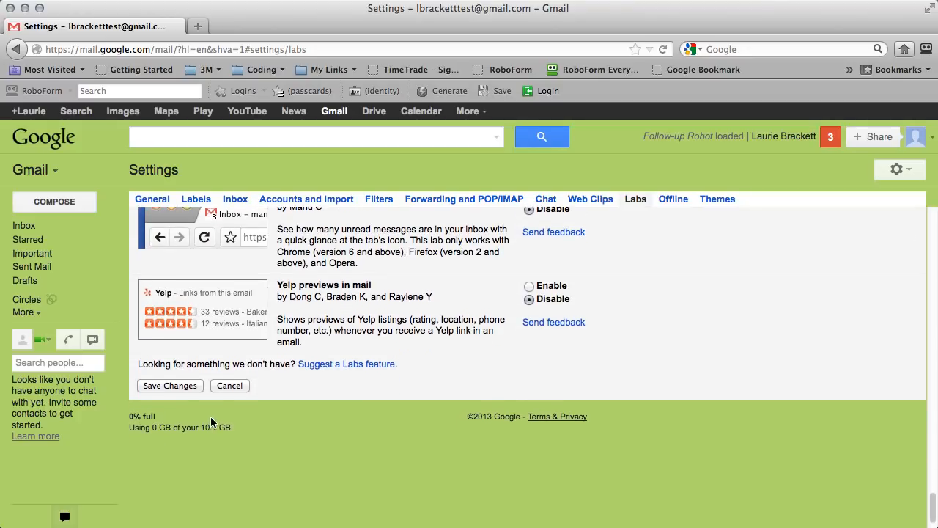
Save the newly enabled Labs features and return to the inbox with chat on the right.
{"action": "left_click", "coordinate": [184, 386]}
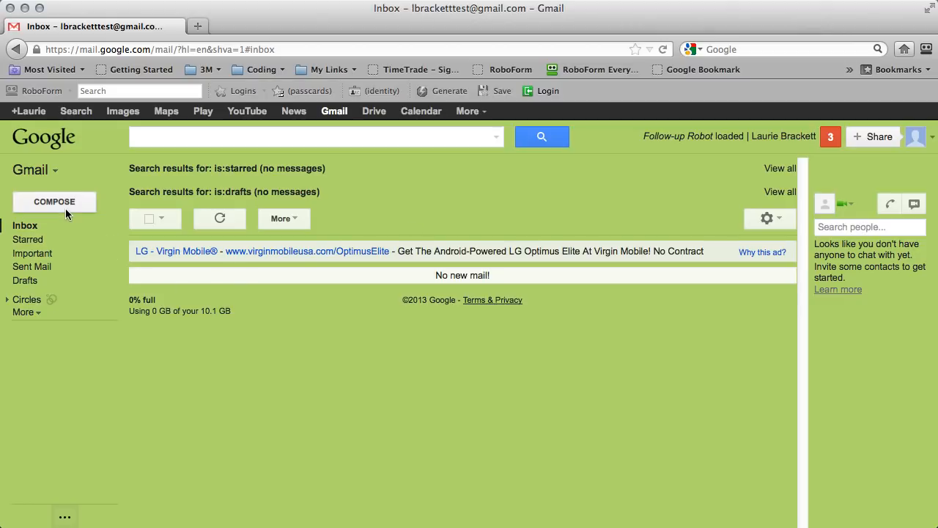
In Contacts, create a new contact with the person's full name and home e-mail address.
{"action": "left_click", "coordinate": [31, 173]}
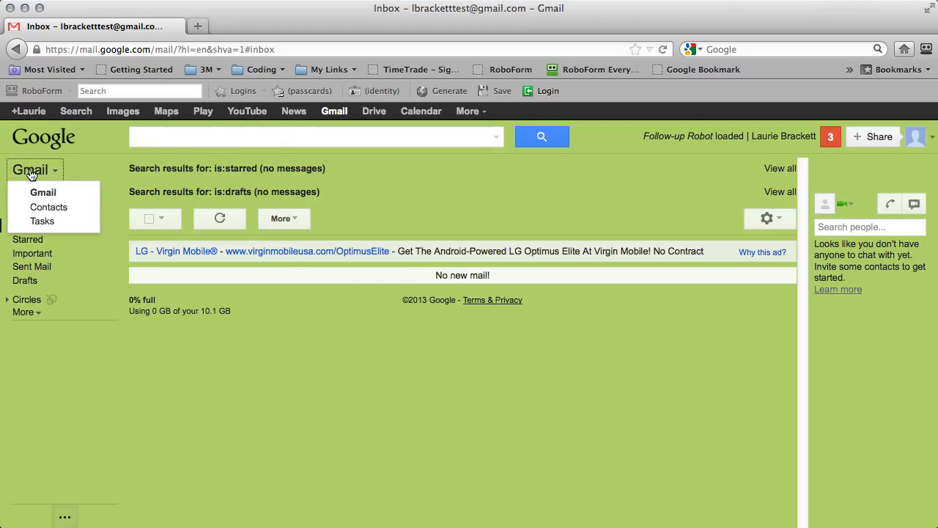
{"action": "left_click", "coordinate": [36, 209]}
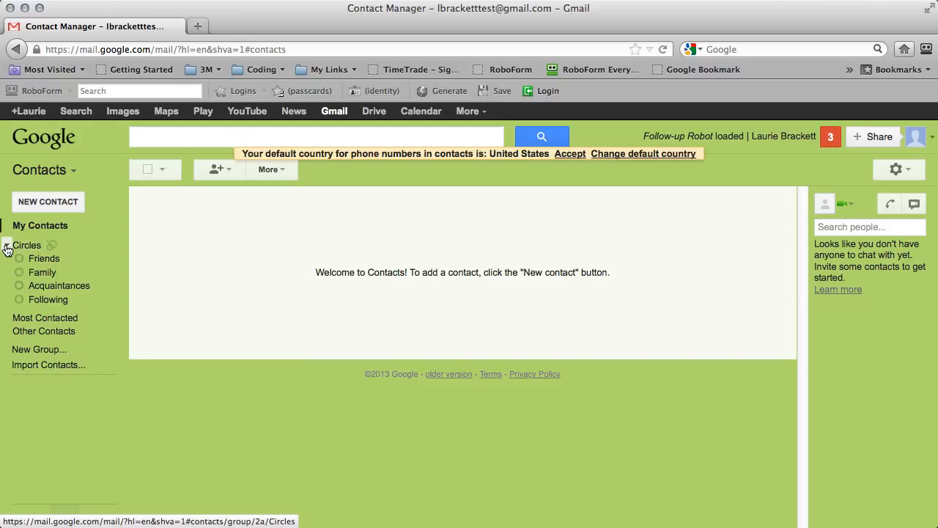
{"action": "left_click", "coordinate": [6, 248]}
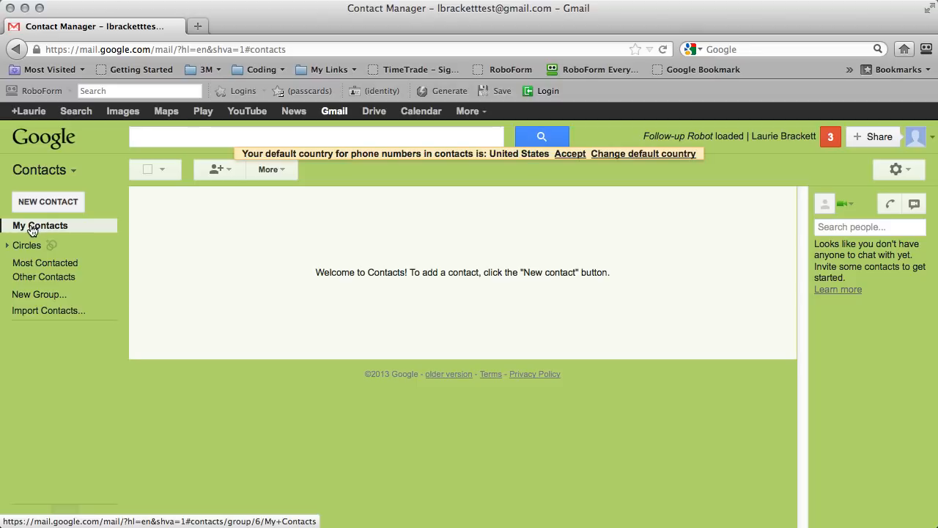
{"action": "left_click", "coordinate": [52, 204]}
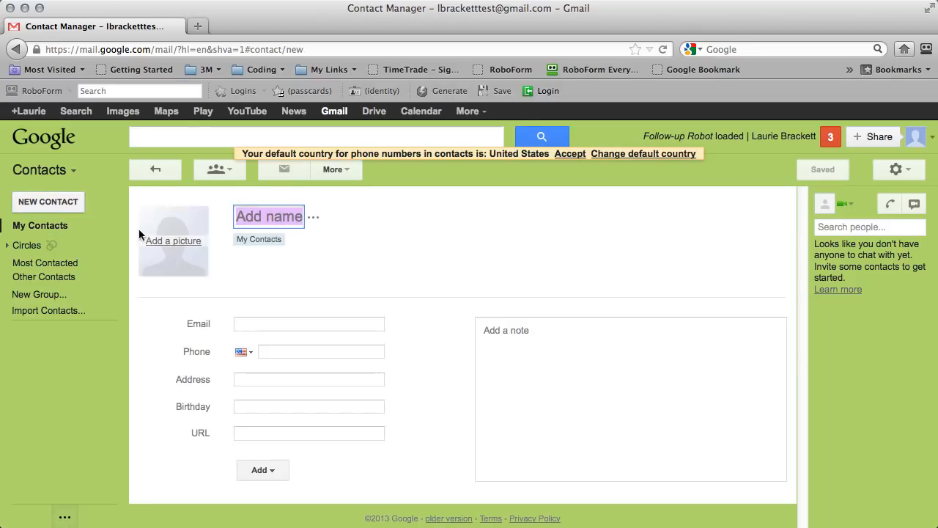
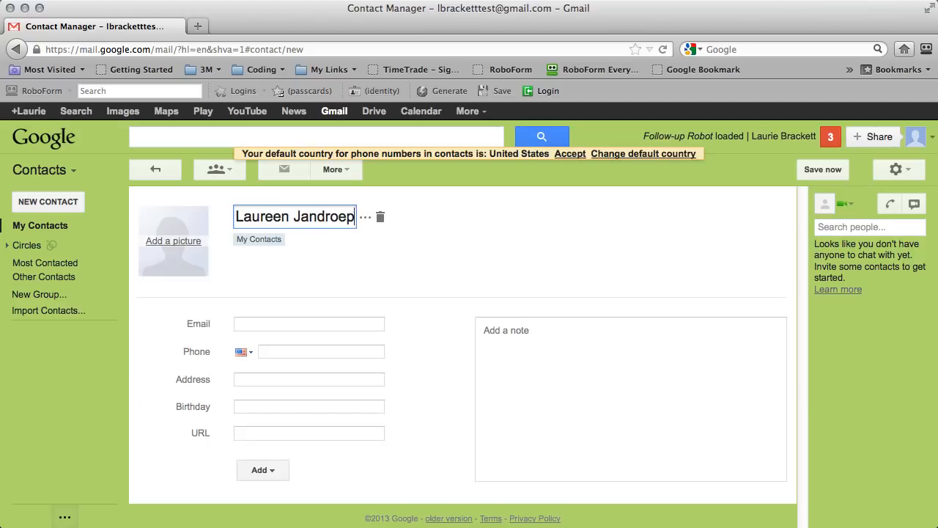
{"action": "key", "text": "Return"}
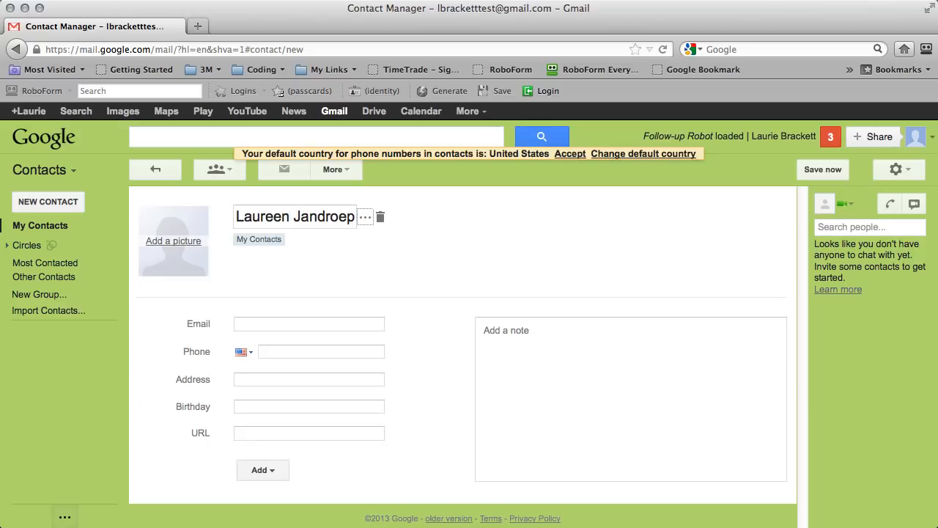
{"action": "left_click", "coordinate": [267, 323]}
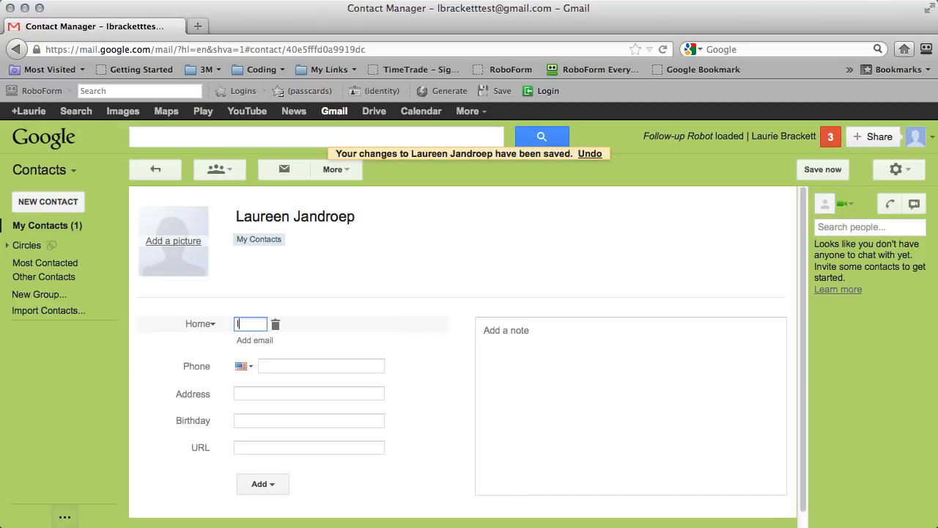
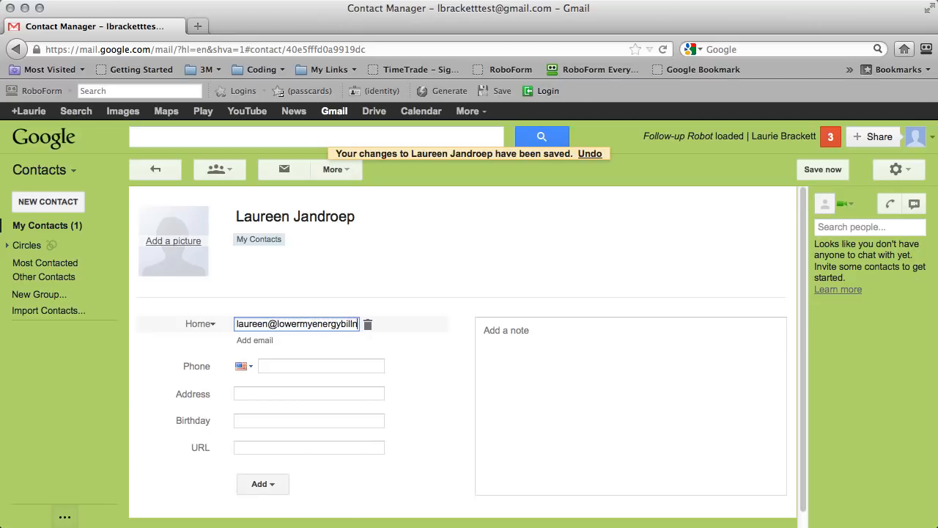
{"action": "key", "text": "Tab"}
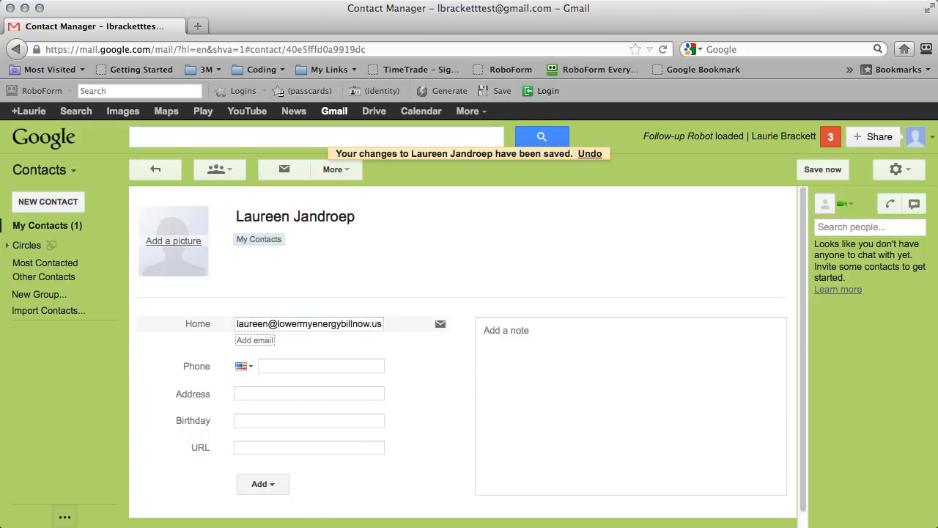
Add the contact's mobile phone number, correcting the mistyped last digit.
{"action": "left_click", "coordinate": [298, 364]}
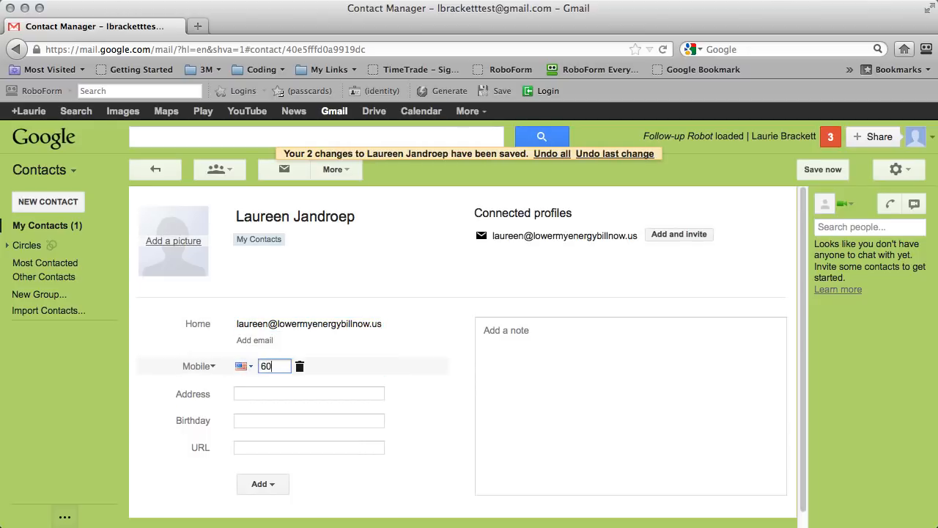
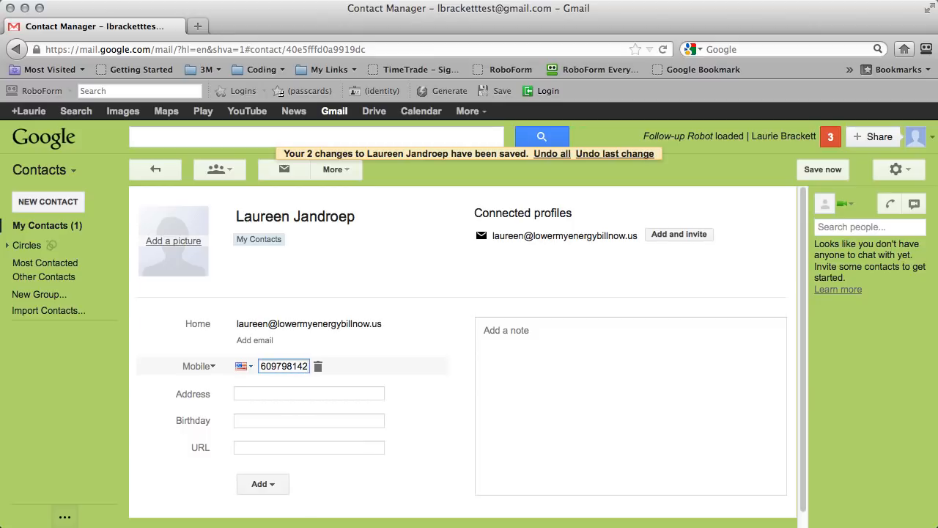
{"action": "key", "text": "Tab"}
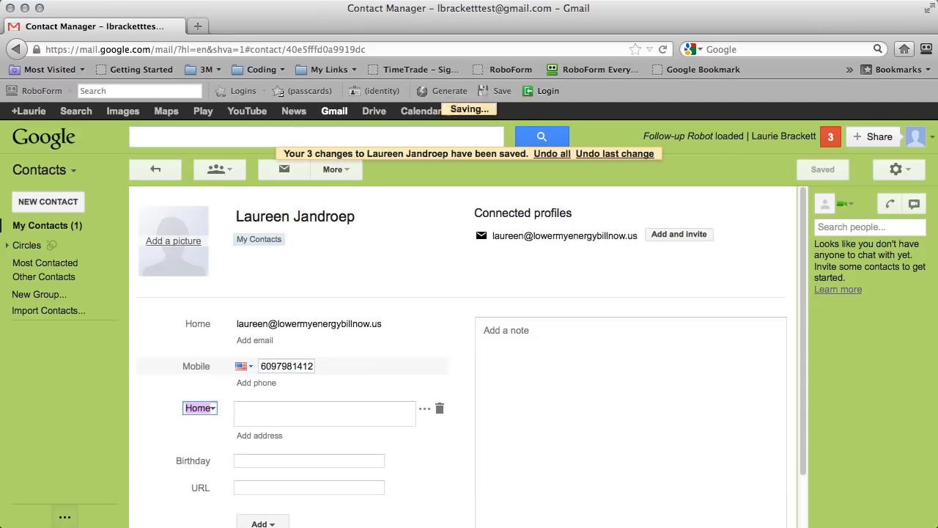
Leave the address and note fields empty and click away so the contact saves.
{"action": "left_click", "coordinate": [355, 404]}
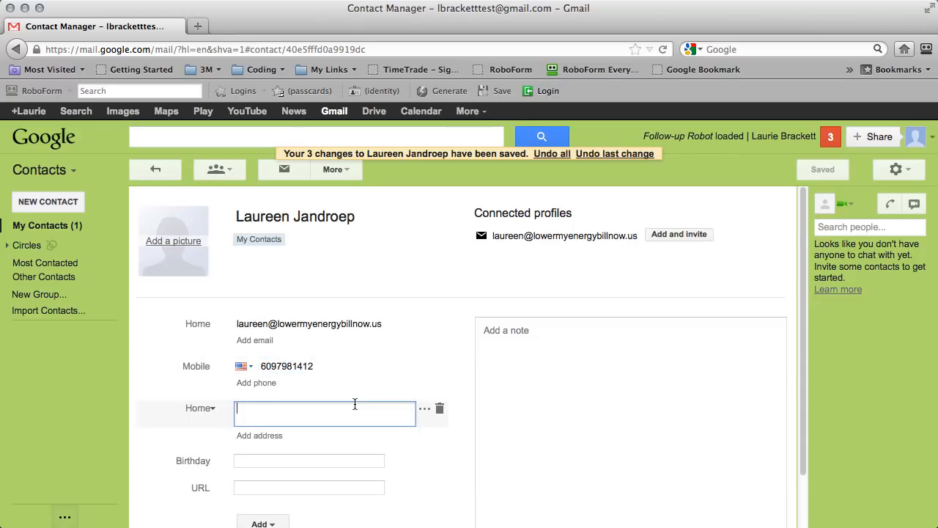
{"action": "scroll", "coordinate": [417, 377], "scroll_direction": "down", "scroll_amount": 2}
{"action": "scroll", "coordinate": [488, 349], "scroll_direction": "up", "scroll_amount": 2}
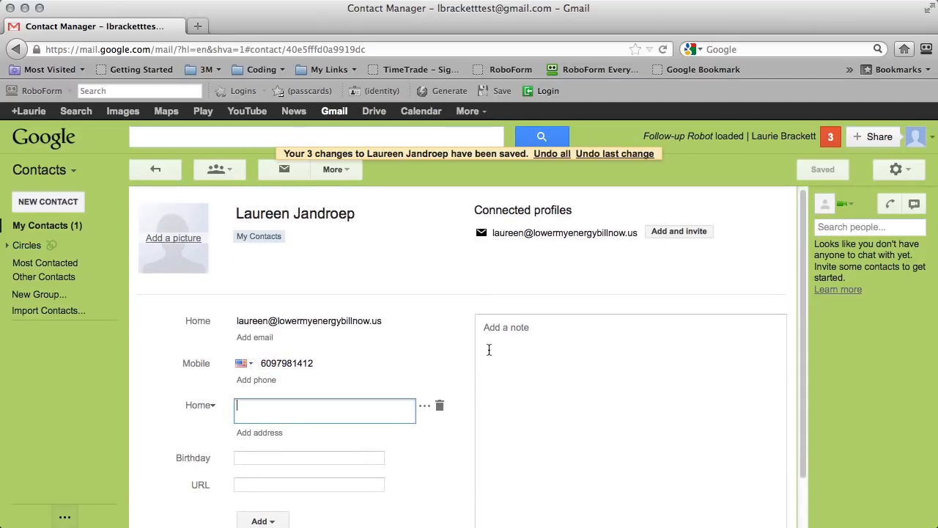
{"action": "left_click", "coordinate": [489, 350]}
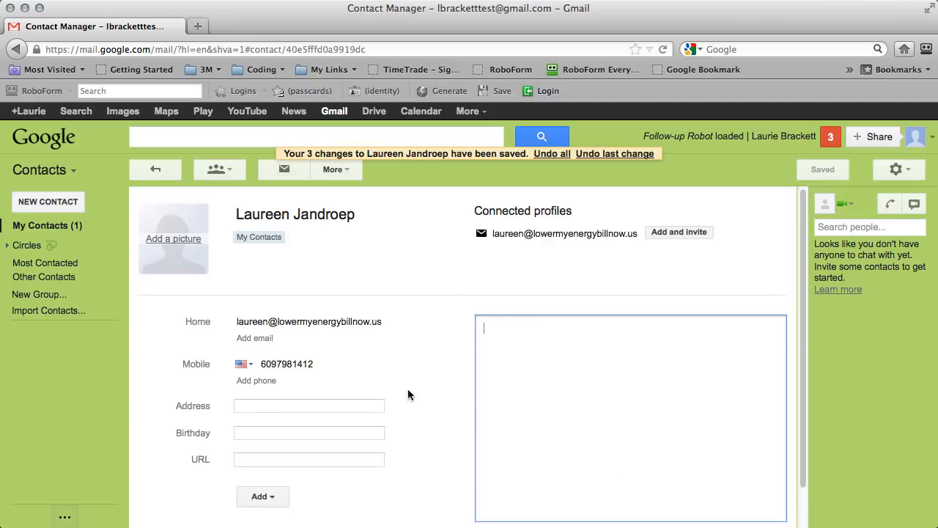
{"action": "left_click", "coordinate": [332, 272]}
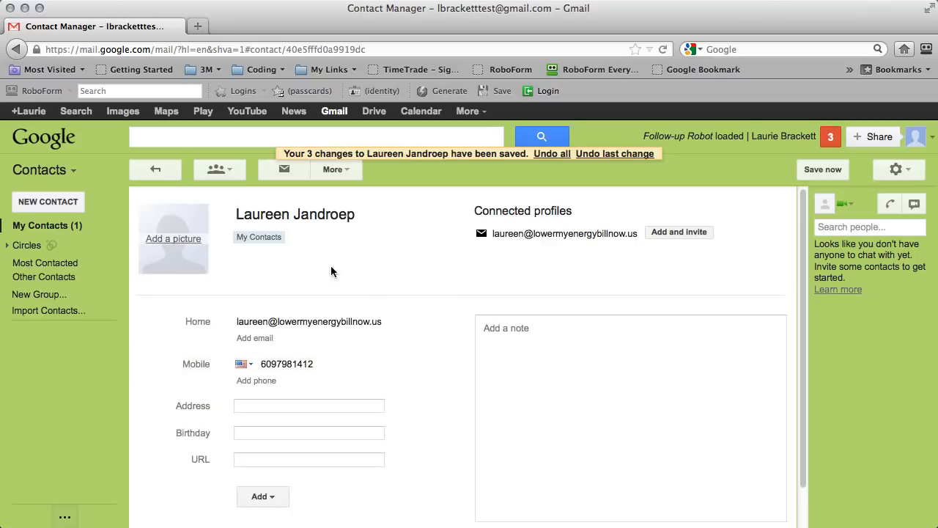
{"action": "left_click", "coordinate": [45, 227]}
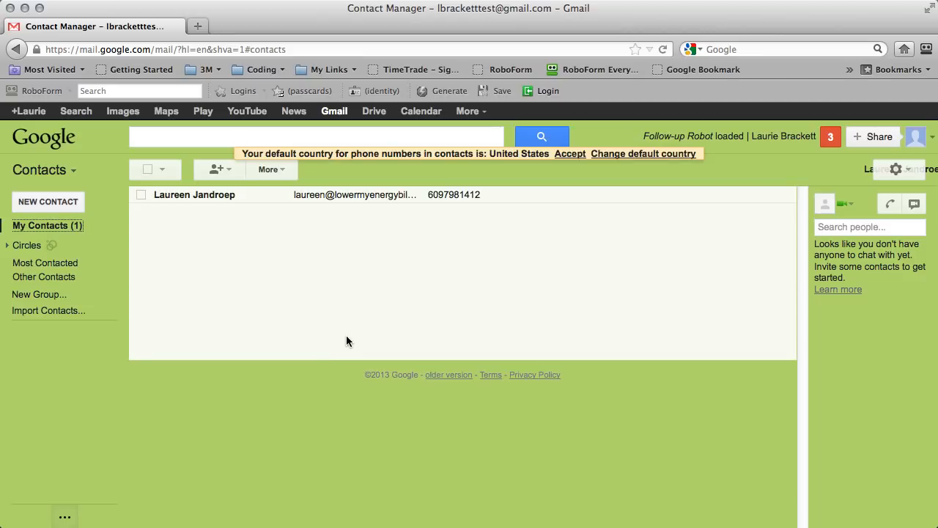
{"action": "left_click", "coordinate": [354, 198]}
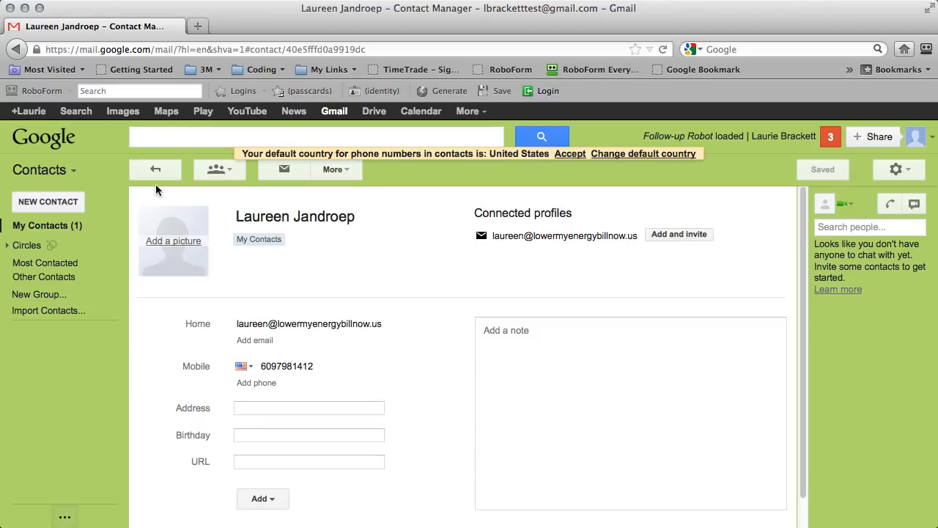
Put the contact in a new 'Customer Prospect' group and display that group's members.
{"action": "left_click", "coordinate": [219, 173]}
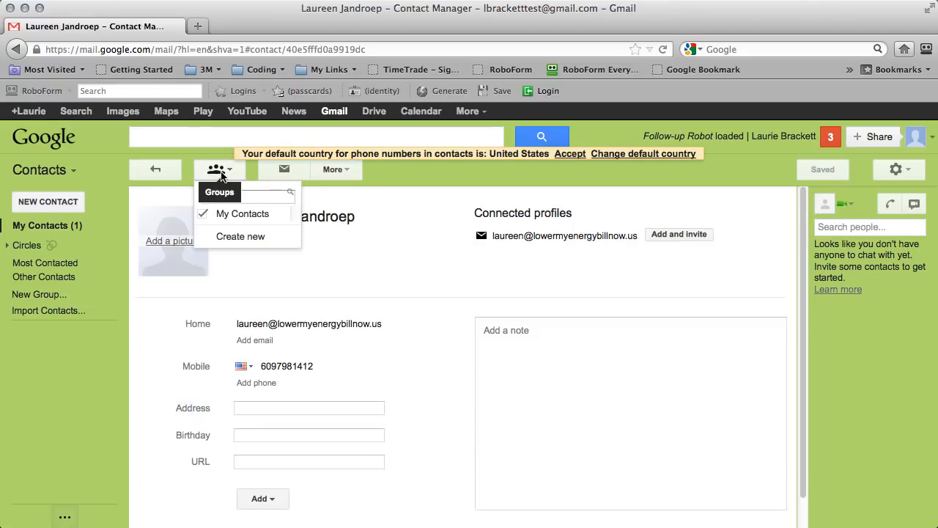
{"action": "left_click", "coordinate": [238, 239]}
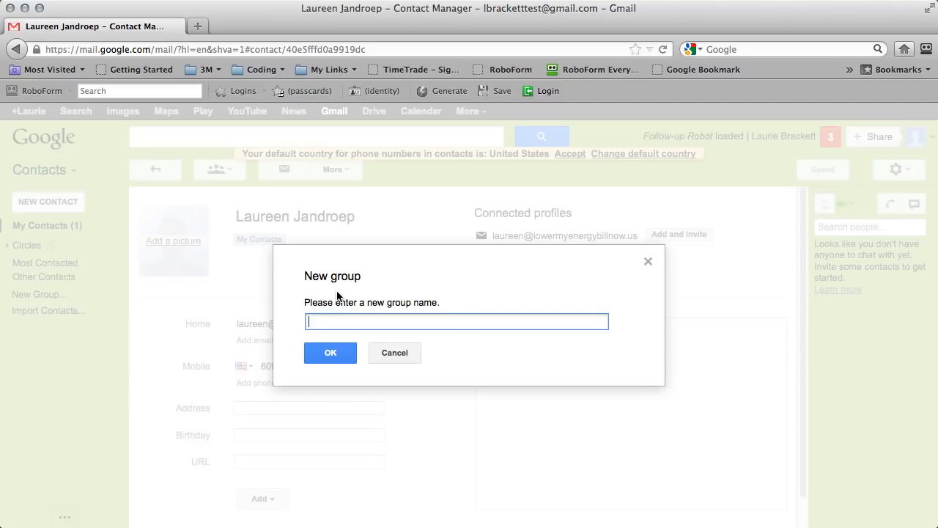
{"action": "type", "text": "Customer Prospect"}
{"action": "left_click", "coordinate": [328, 353]}
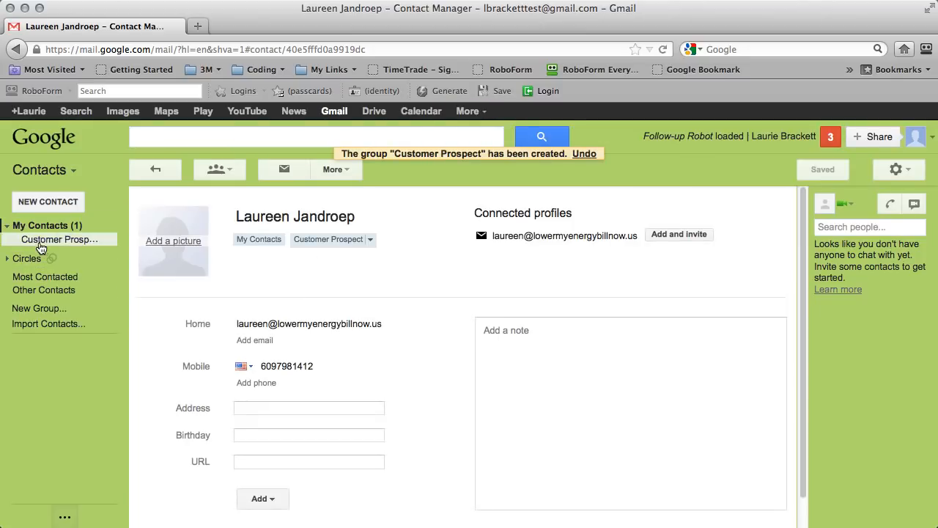
{"action": "left_click", "coordinate": [56, 242]}
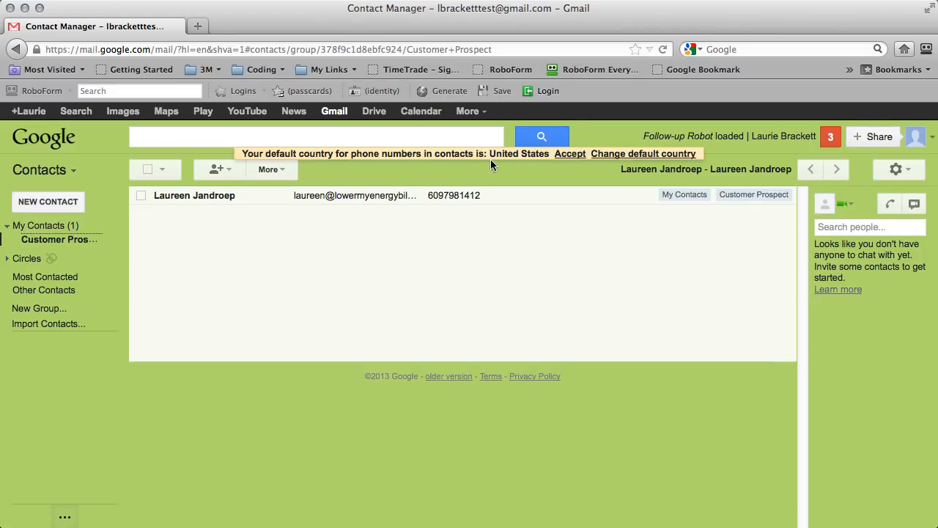
Accept the default phone-number country and rename the group from Customer Prospect to 'Cust. Prospect'.
{"action": "left_click", "coordinate": [571, 154]}
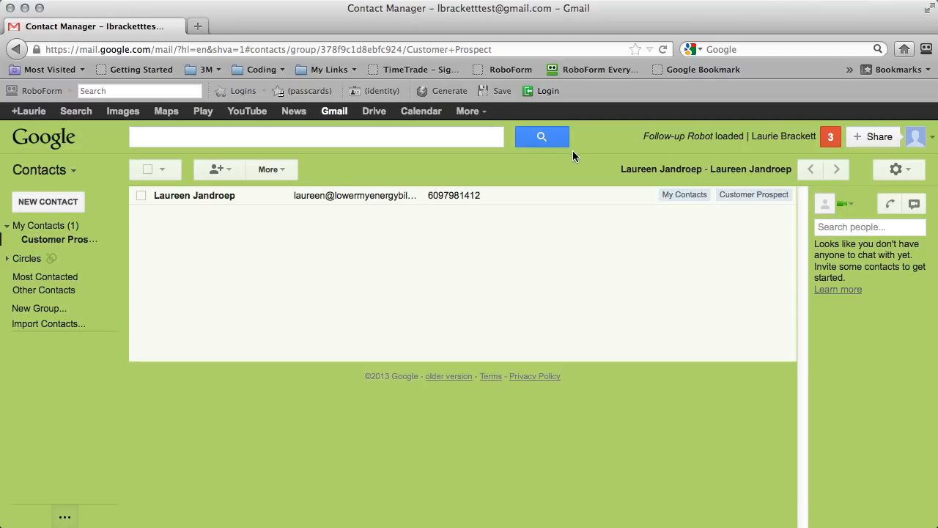
{"action": "left_click", "coordinate": [286, 172]}
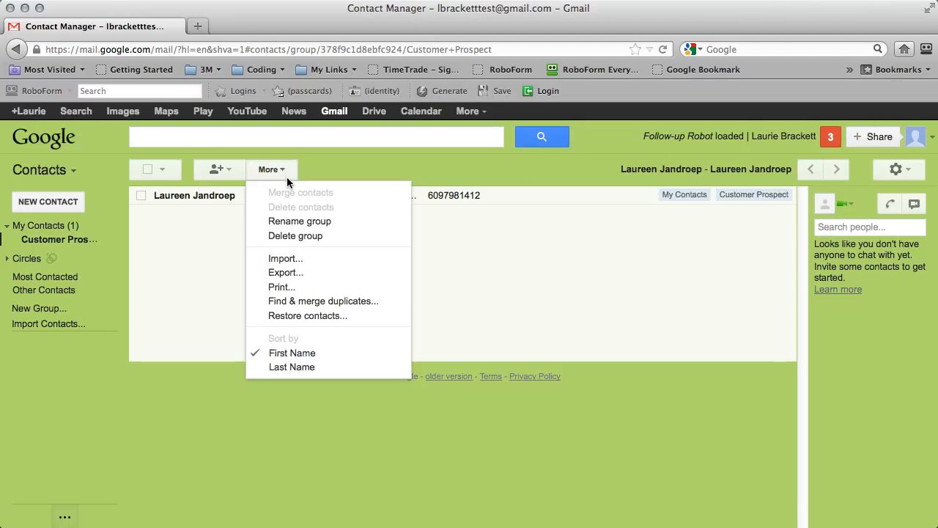
{"action": "left_click", "coordinate": [290, 224]}
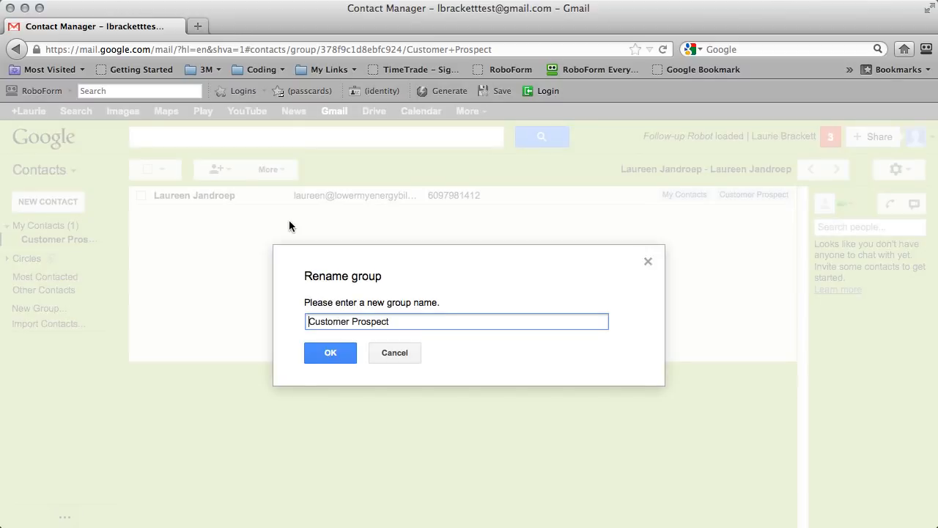
{"action": "left_click", "coordinate": [349, 322]}
{"action": "key", "text": "BackSpace"}
{"action": "key", "text": "BackSpace"}
{"action": "key", "text": "BackSpace"}
{"action": "key", "text": "BackSpace"}
{"action": "type", "text": "."}
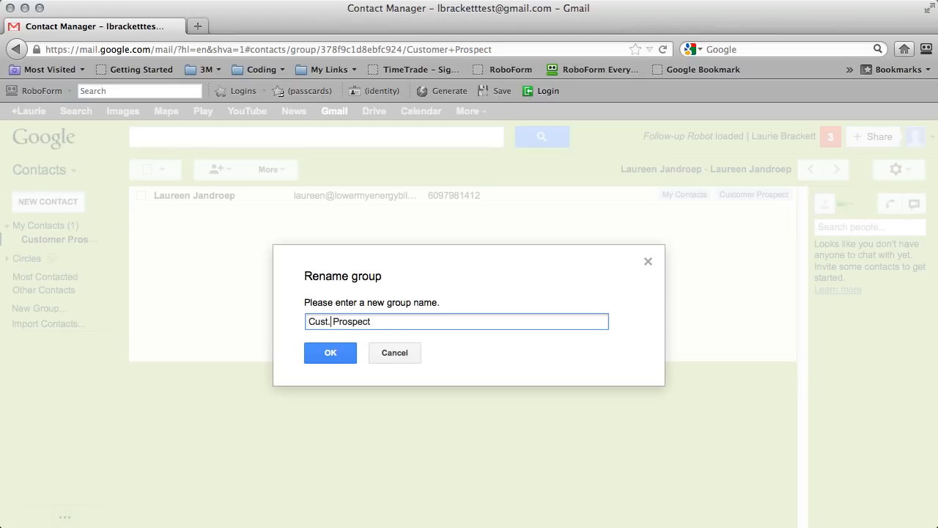
{"action": "left_click", "coordinate": [319, 352]}
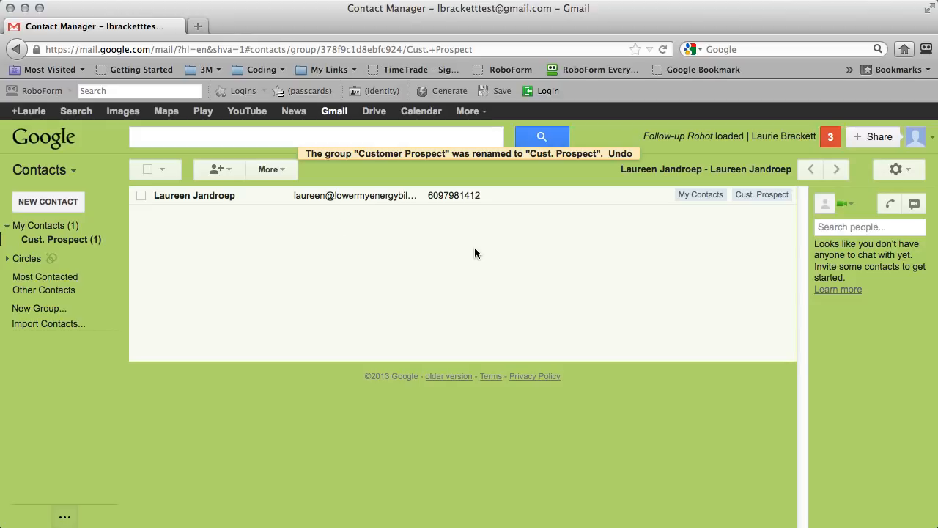
{"action": "left_click", "coordinate": [38, 198]}
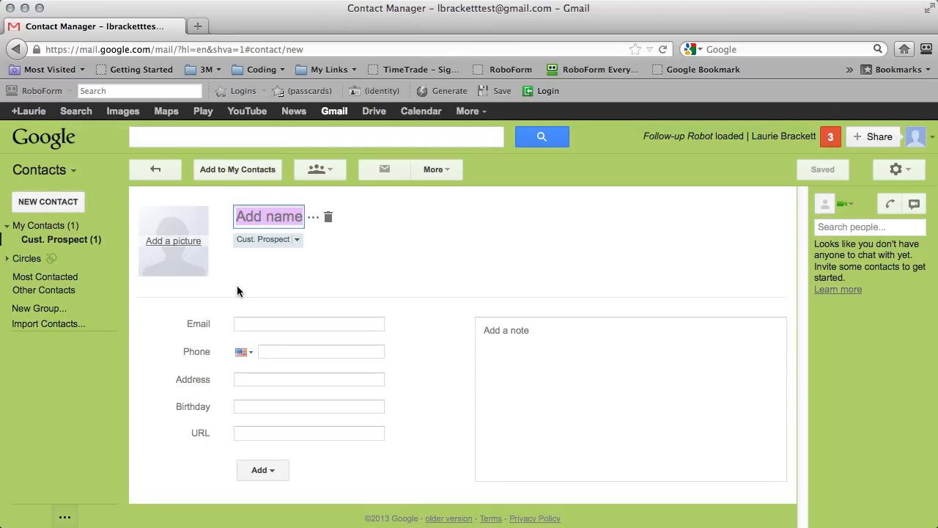
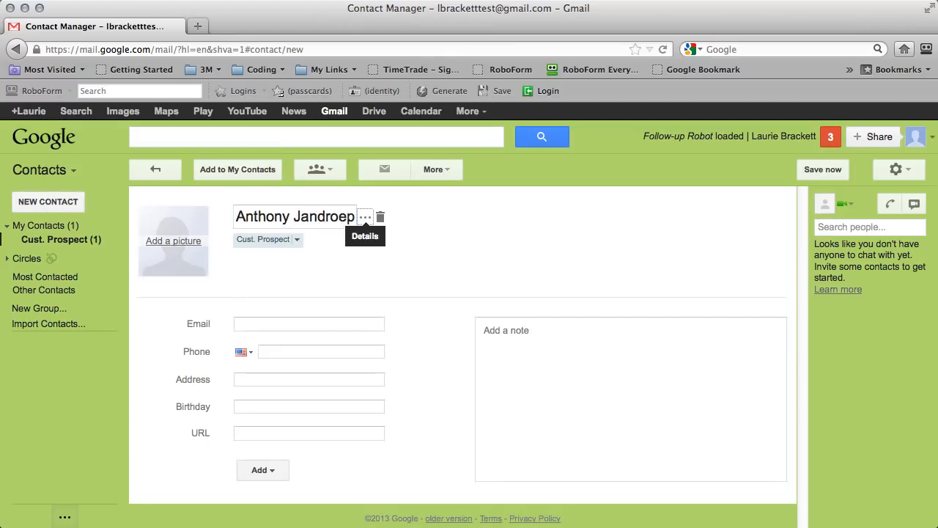
{"action": "left_click", "coordinate": [253, 324]}
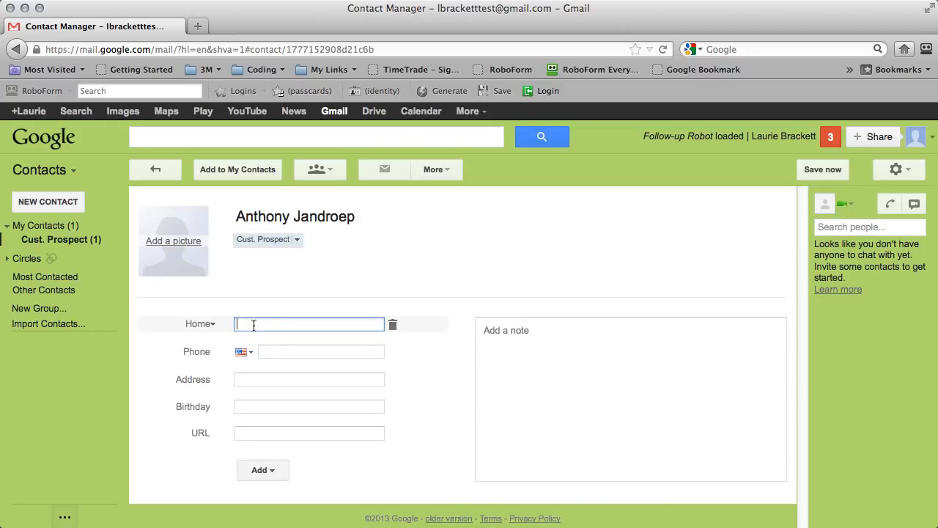
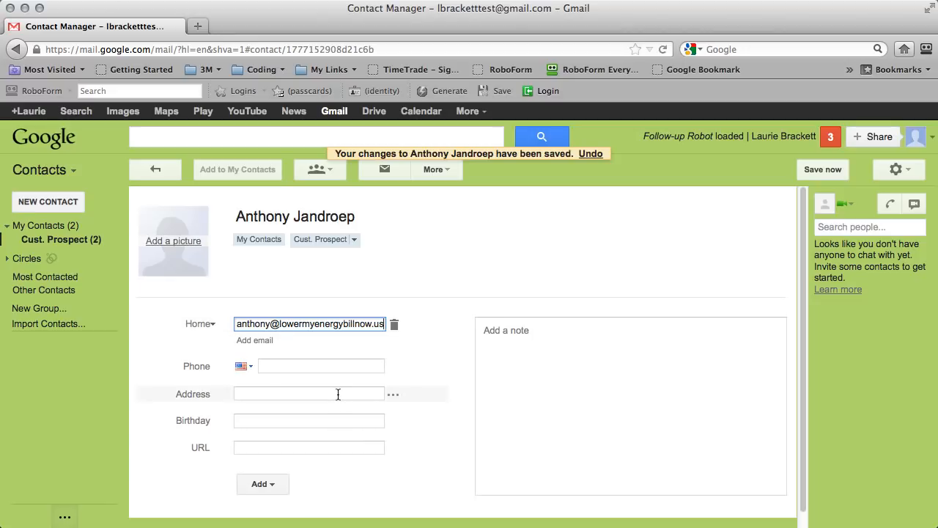
{"action": "left_click", "coordinate": [338, 394]}
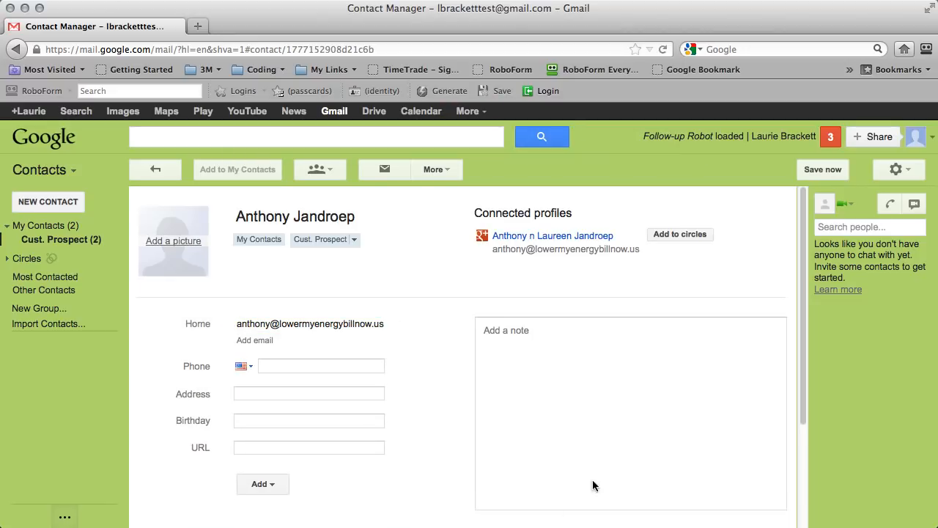
{"action": "scroll", "coordinate": [458, 366], "scroll_direction": "down", "scroll_amount": 1}
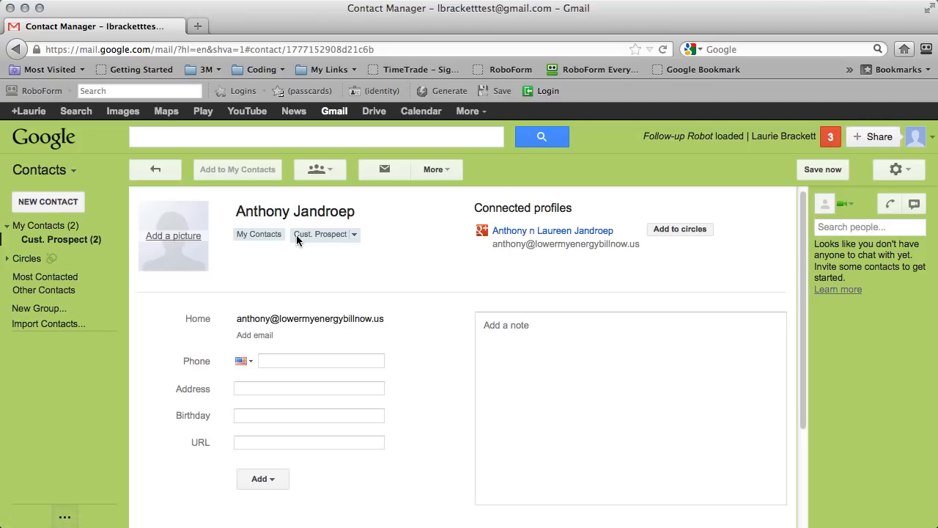
Remove the contact from Cust. Prospect and start creating a new group for it.
{"action": "left_click", "coordinate": [354, 235]}
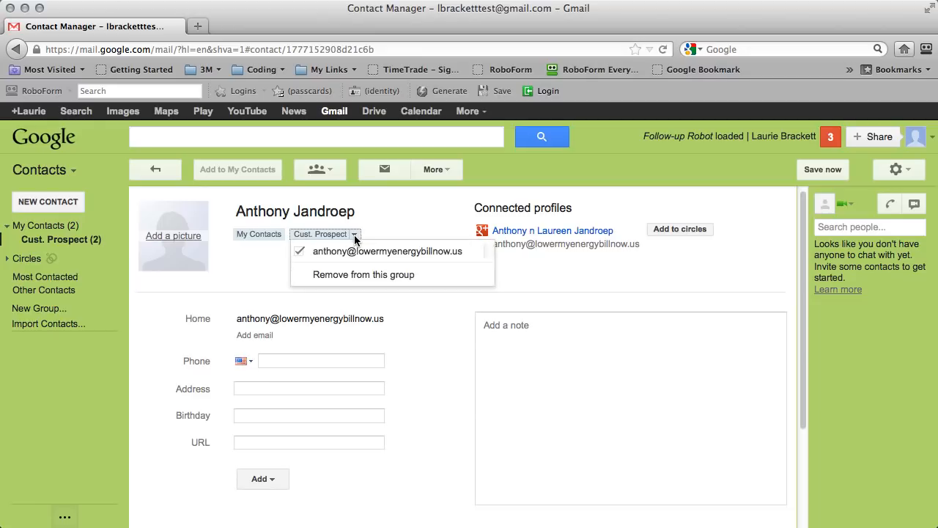
{"action": "left_click", "coordinate": [331, 274]}
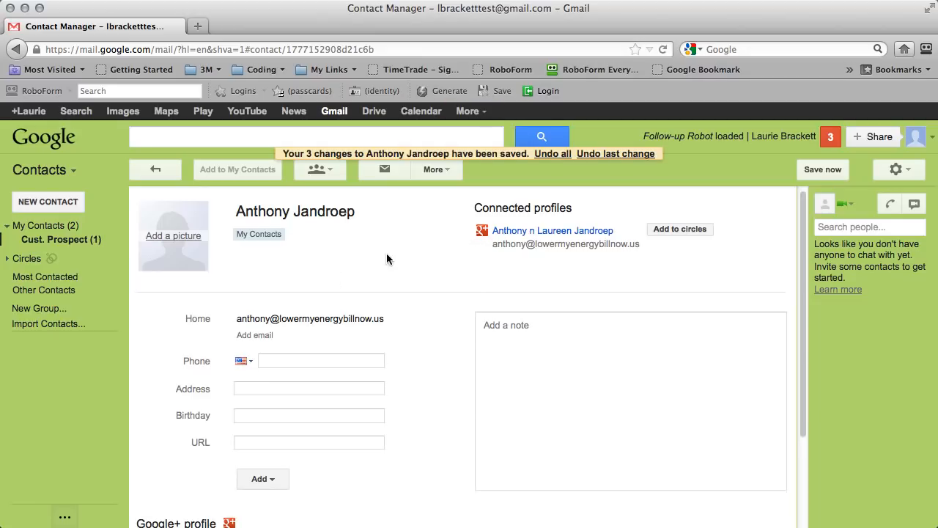
{"action": "left_click", "coordinate": [315, 173]}
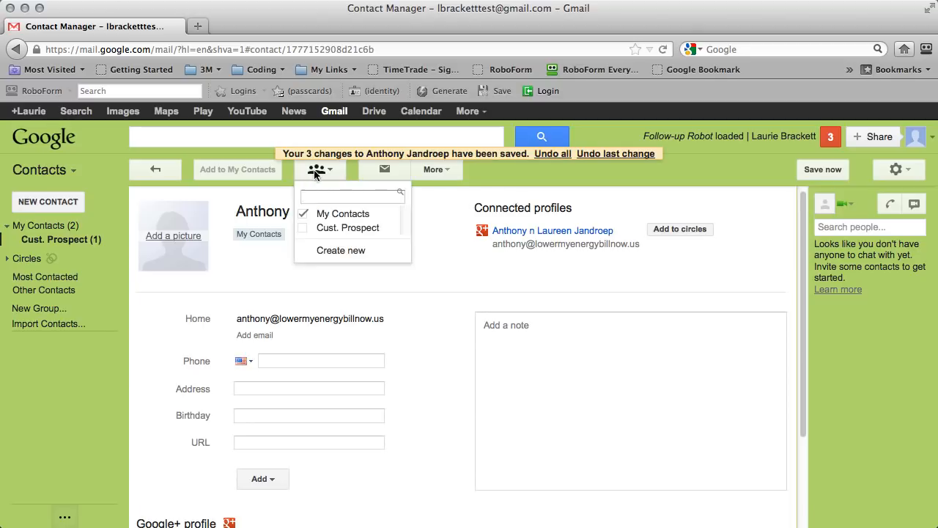
{"action": "left_click", "coordinate": [345, 252]}
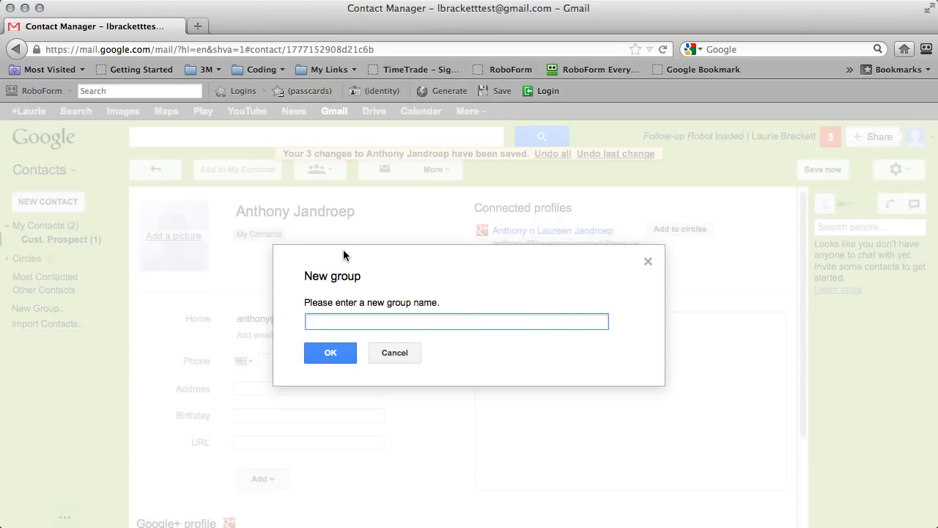
Name the new group 'Cons. Prospect' and confirm it with the contact included.
{"action": "type", "text": "Cons. Prospect"}
{"action": "key", "text": "Return"}
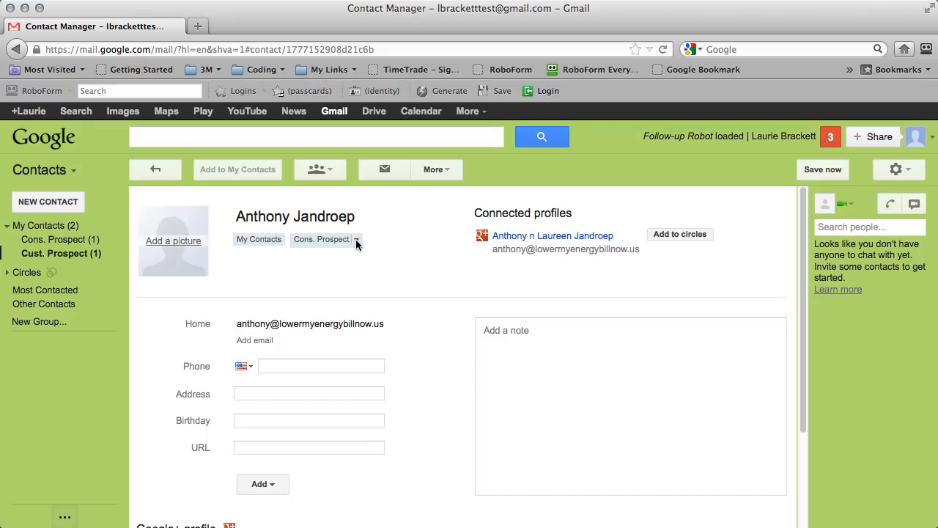
Write a 3/18/13 note: he's away a month, follow up then, given the ambit story link.
{"action": "left_click", "coordinate": [506, 334]}
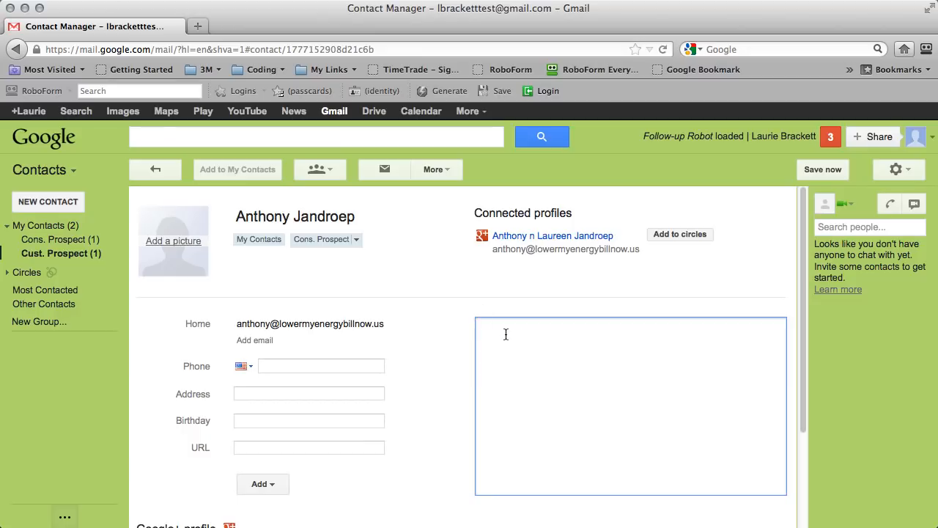
{"action": "type", "text": "3/18/13 Spoke to him.  Is"}
{"action": "key", "text": "BackSpace"}
{"action": "type", "text": "going away f"}
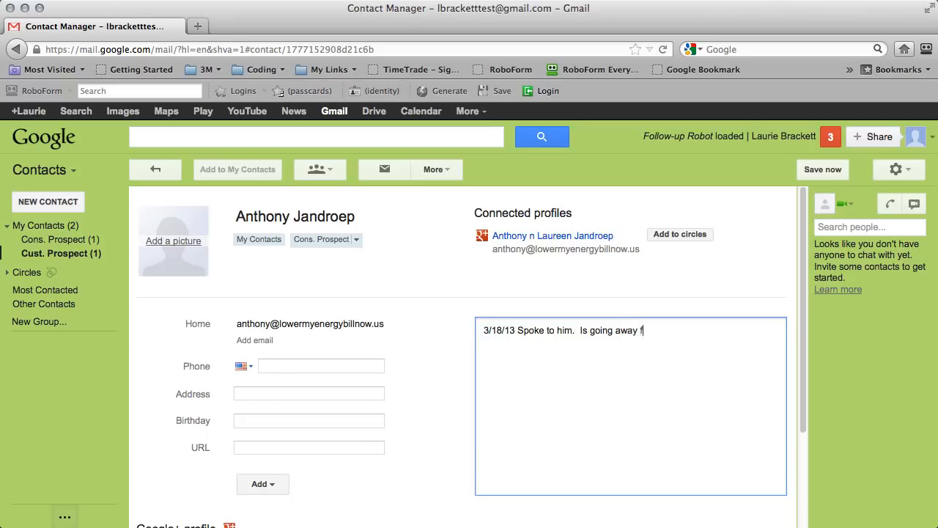
{"action": "type", "text": "or a month.  Contact him in a m"}
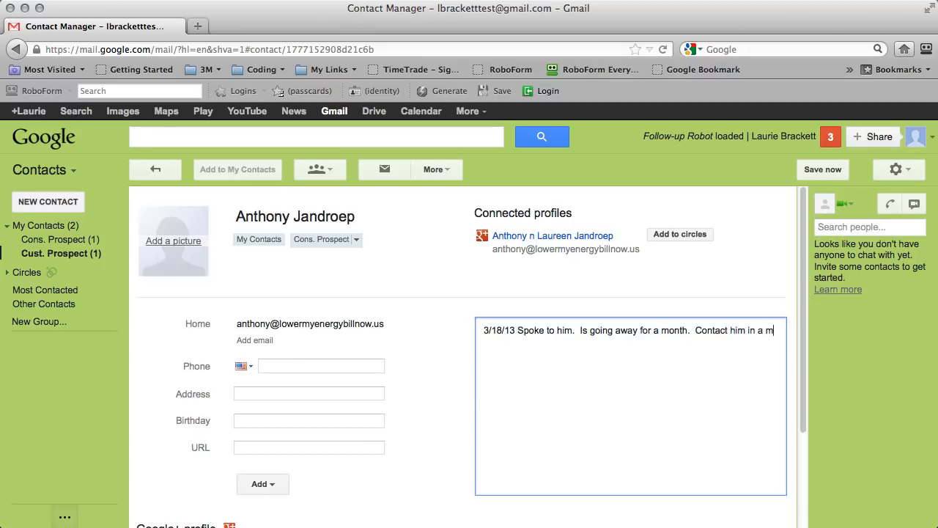
{"action": "type", "text": "onth.  Gave him li"}
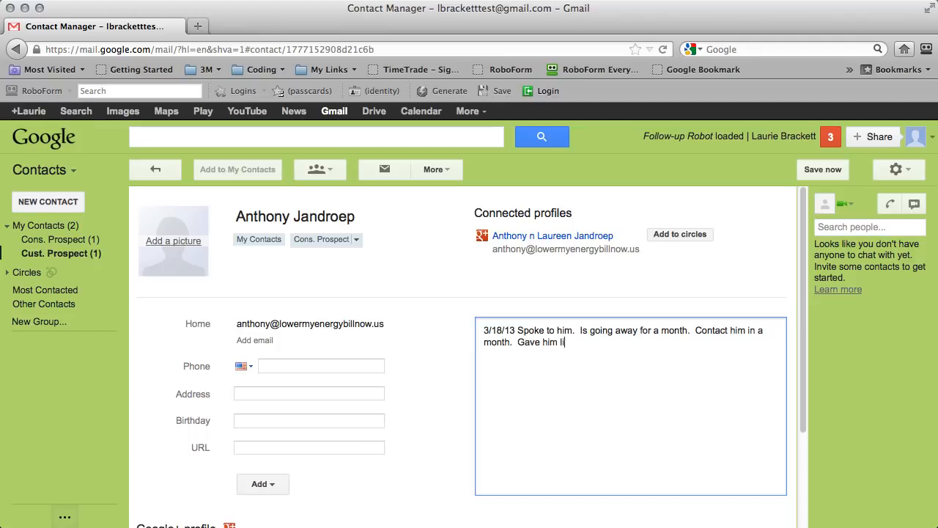
{"action": "type", "text": "nk to the ambit story (TAS). "}
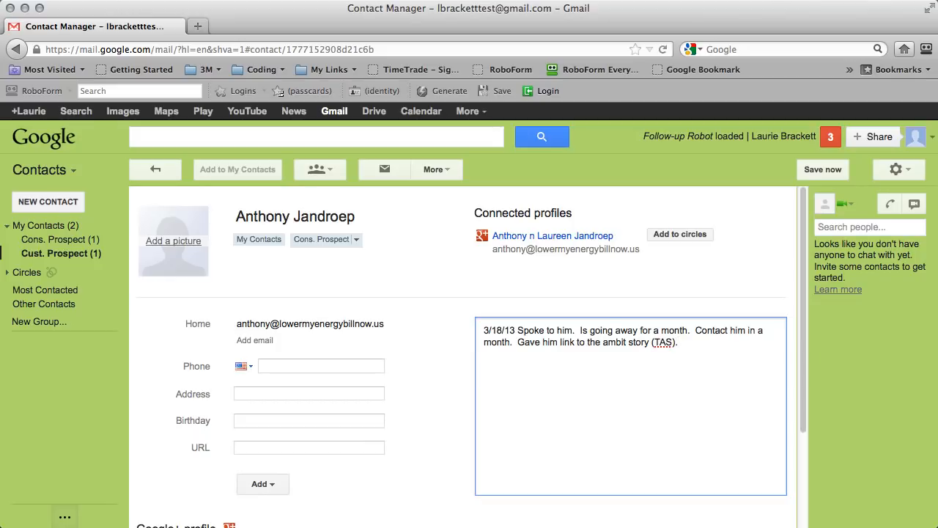
{"action": "type", "text": "==============="}
Sign the note '- LJ' and add a row of equals signs above it.
{"action": "left_click", "coordinate": [700, 343]}
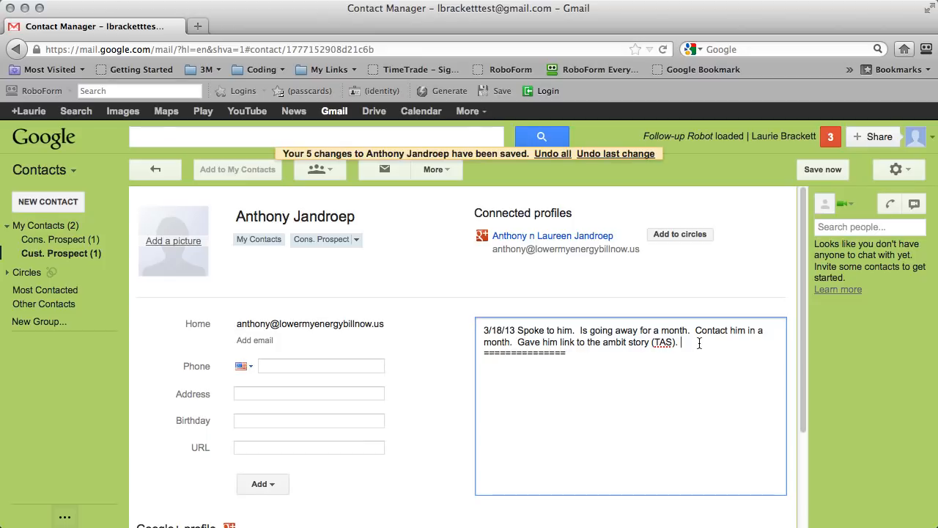
{"action": "type", "text": "- LJ"}
{"action": "left_click", "coordinate": [589, 393]}
{"action": "left_click", "coordinate": [481, 328]}
{"action": "key", "text": "Return"}
{"action": "key", "text": "Up"}
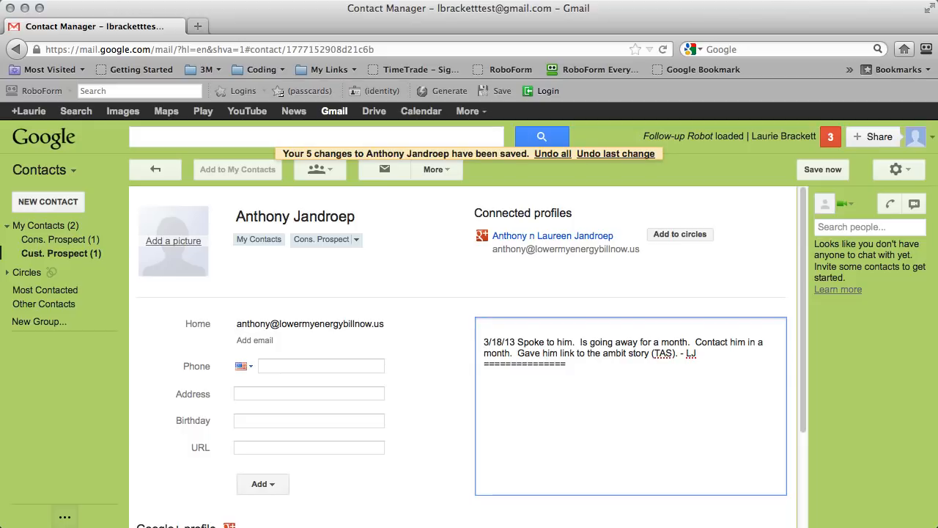
{"action": "type", "text": "=============="}
Insert a '3/19/13 ljfldjdljlfj - AJ' entry at the top of the note and save it.
{"action": "key", "text": "Return"}
{"action": "key", "text": "Up"}
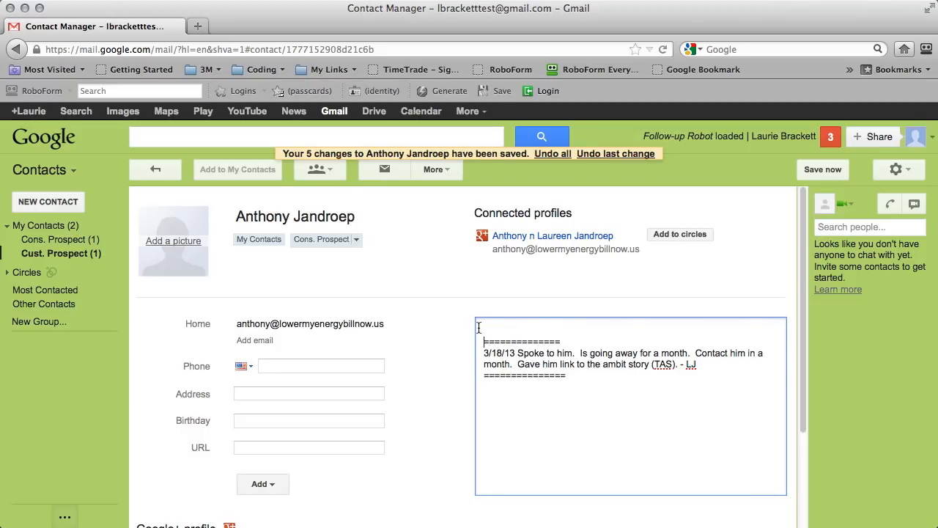
{"action": "type", "text": "3/19/13 ljfldjdljlfj - A"}
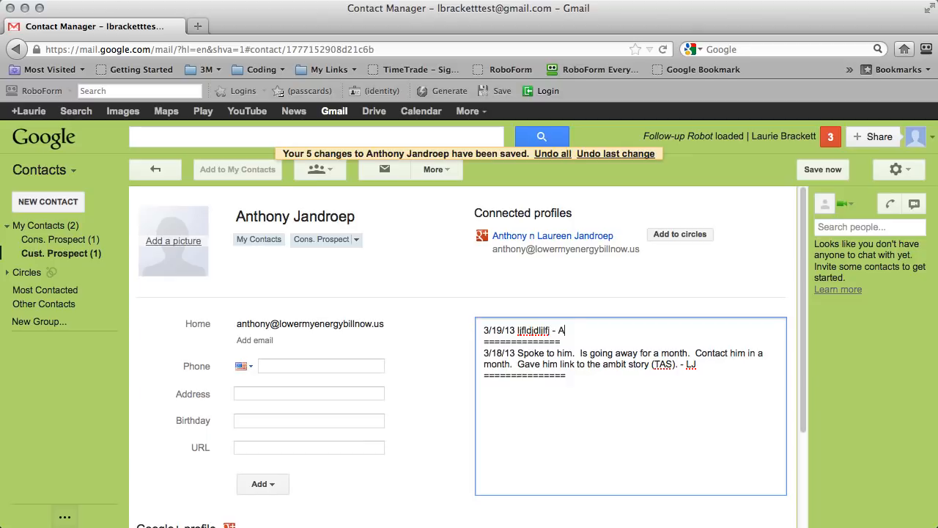
{"action": "type", "text": "J"}
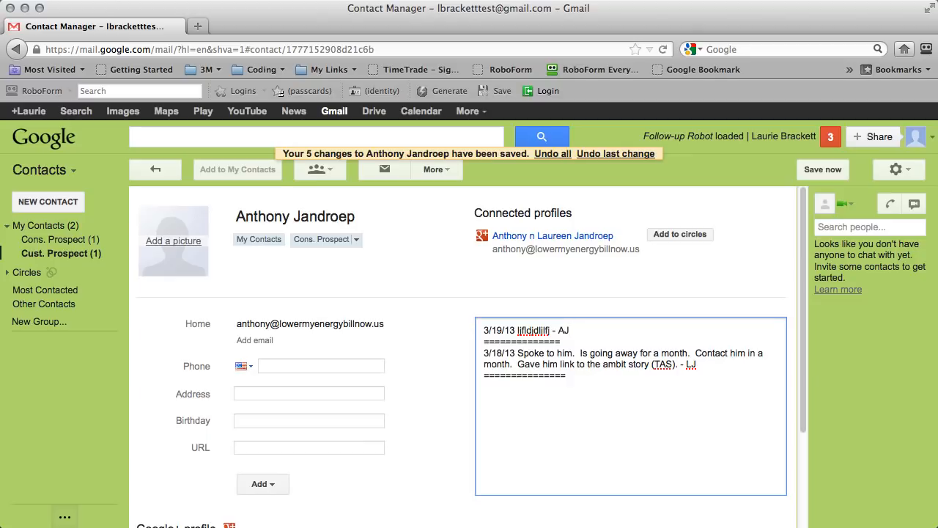
{"action": "left_click", "coordinate": [412, 321]}
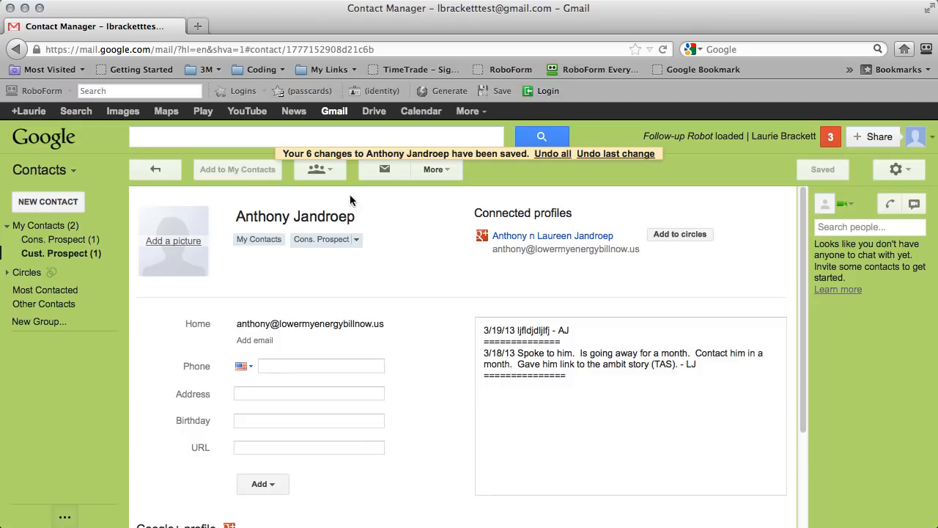
Create a 'Tickle 05/xx' group containing the contact, correcting the month from 04 to 05.
{"action": "left_click", "coordinate": [313, 171]}
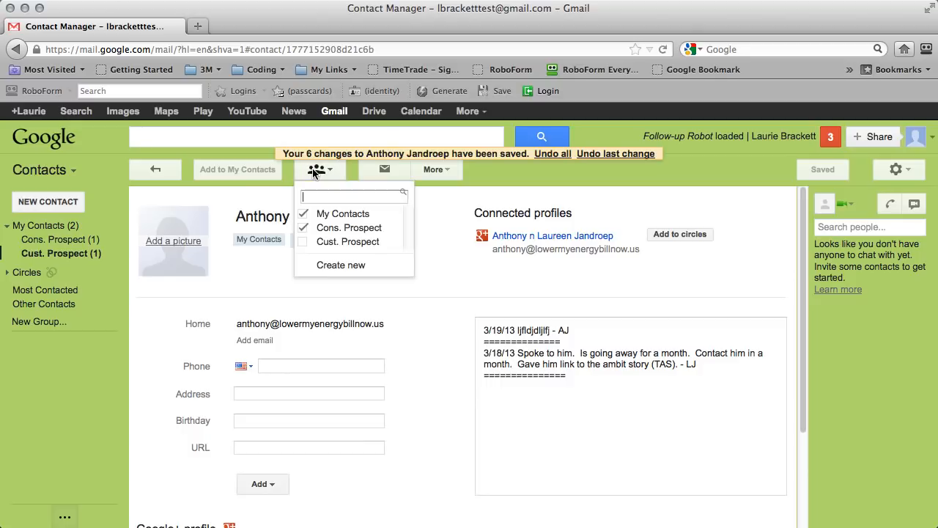
{"action": "left_click", "coordinate": [345, 267]}
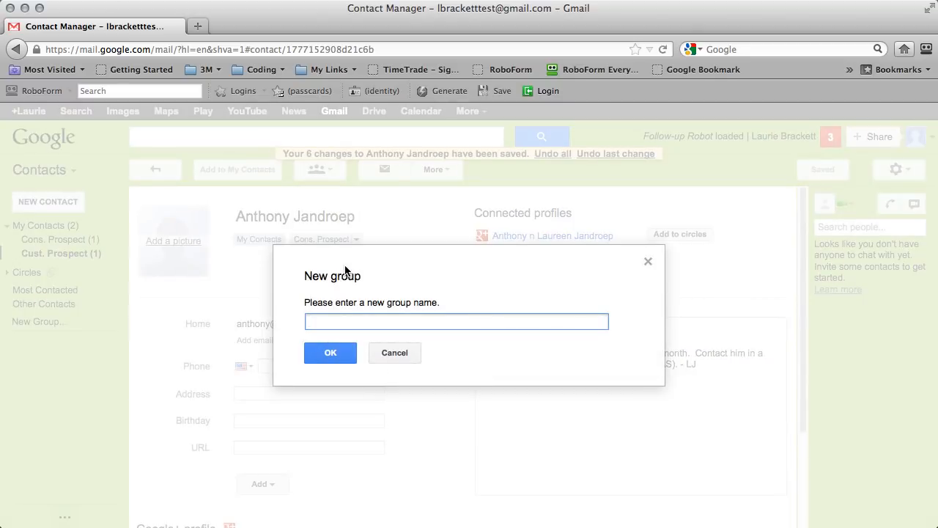
{"action": "type", "text": "Tickle"}
{"action": "type", "text": "04/xx"}
{"action": "key", "text": "BackSpace"}
{"action": "key", "text": "BackSpace"}
{"action": "key", "text": "BackSpace"}
{"action": "key", "text": "BackSpace"}
{"action": "type", "text": "5/xx"}
{"action": "left_click", "coordinate": [328, 353]}
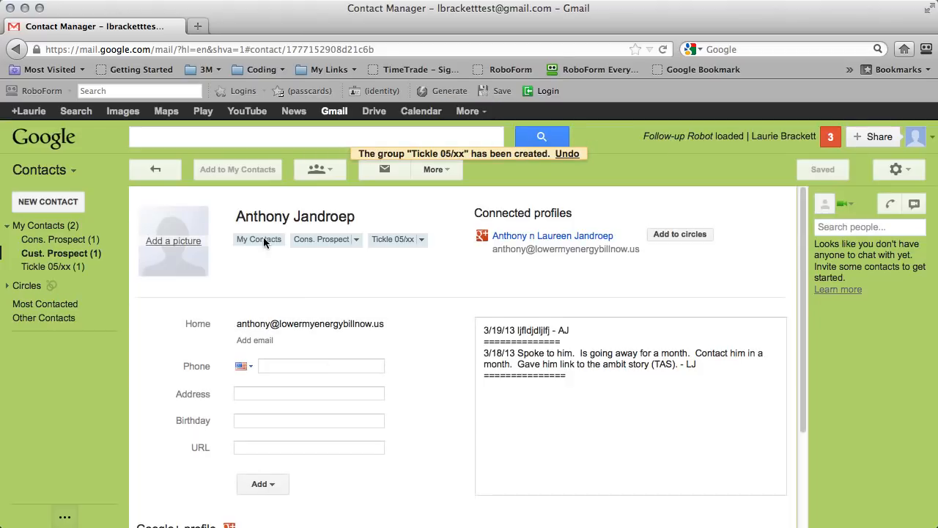
Review the Cust. Prospect, Tickle 05/xx and Cons. Prospect members, then reopen the Cons. Prospect contact.
{"action": "left_click", "coordinate": [57, 256]}
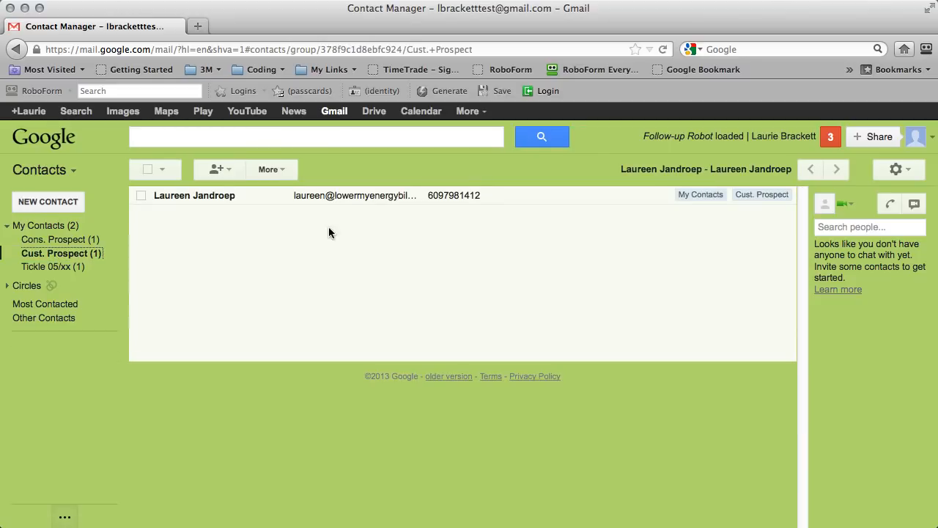
{"action": "left_click", "coordinate": [34, 268]}
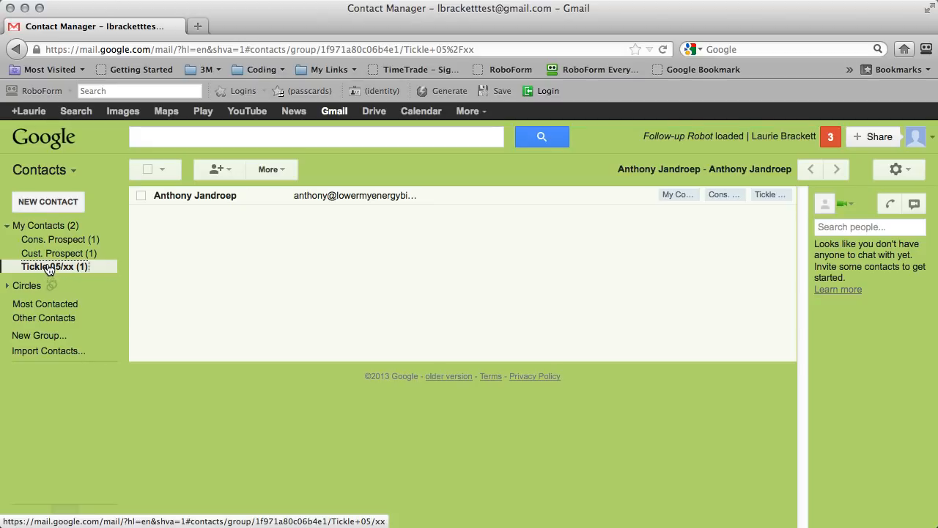
{"action": "left_click", "coordinate": [63, 253]}
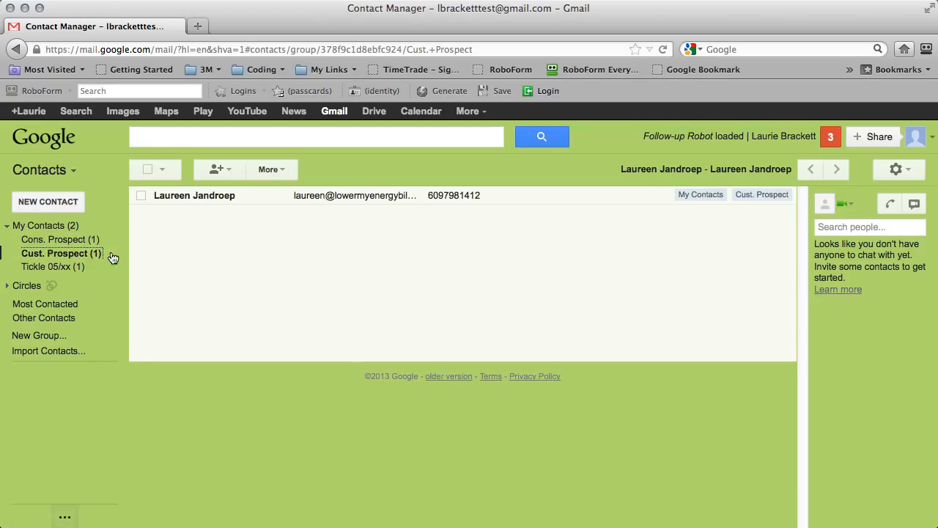
{"action": "left_click", "coordinate": [61, 240]}
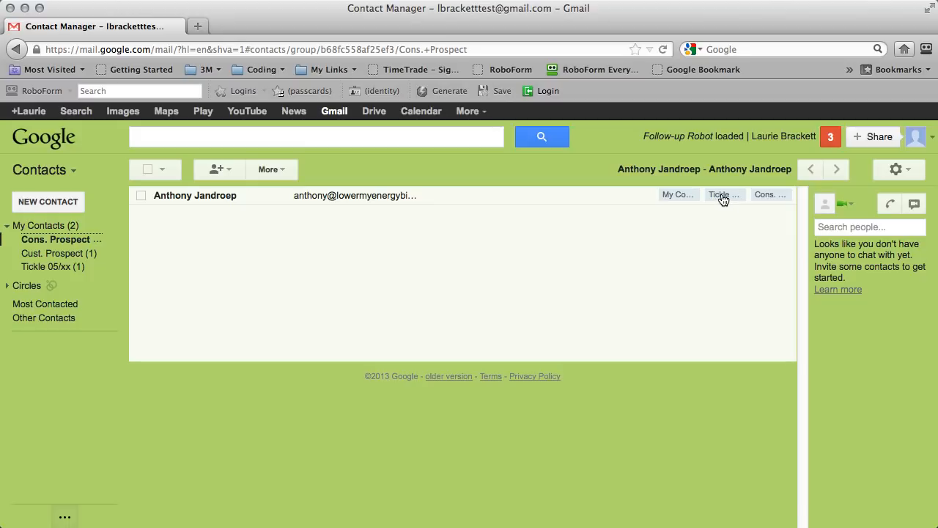
{"action": "left_click", "coordinate": [192, 197]}
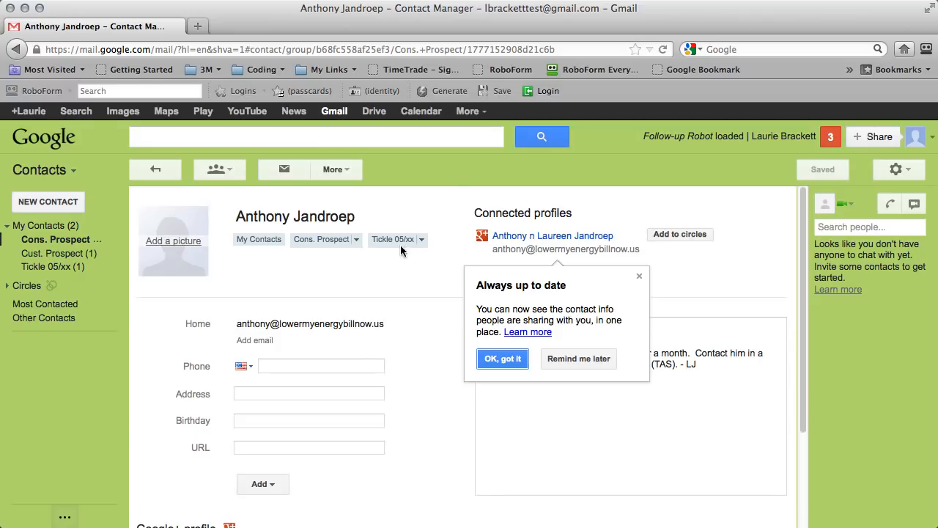
Dismiss the 'Always up to date' popup so the contact's full note shows.
{"action": "left_click", "coordinate": [642, 279]}
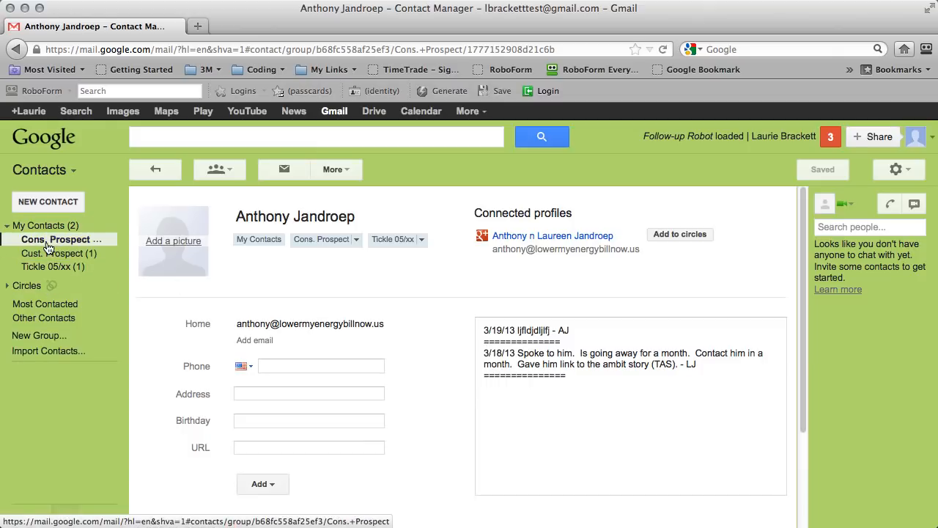
Reveal the Google Calendar and Google Docs sidebar gadgets and collapse each to its title.
{"action": "left_click", "coordinate": [67, 173]}
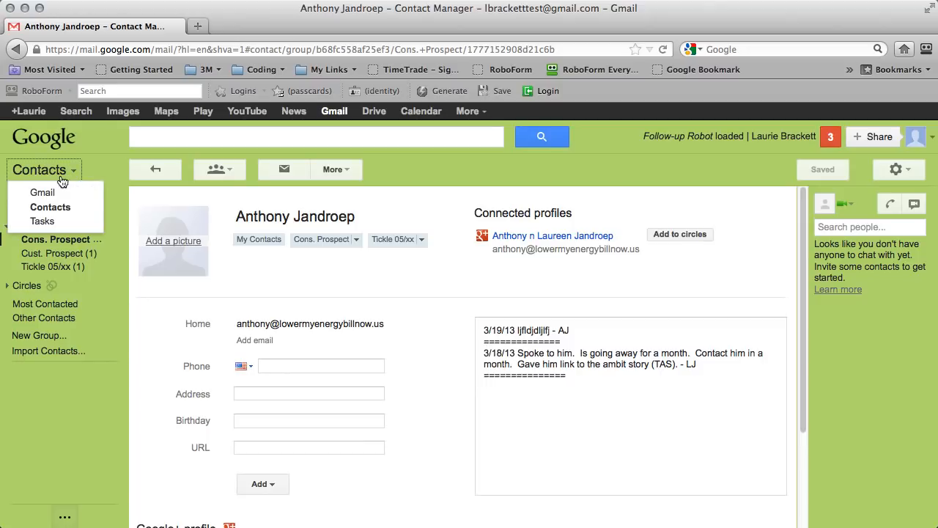
{"action": "left_click", "coordinate": [47, 189]}
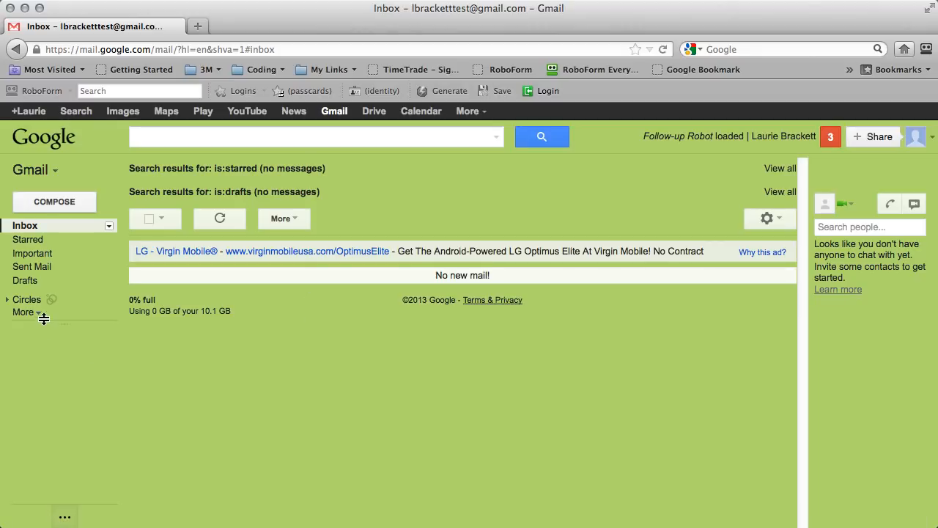
{"action": "left_click", "coordinate": [64, 516]}
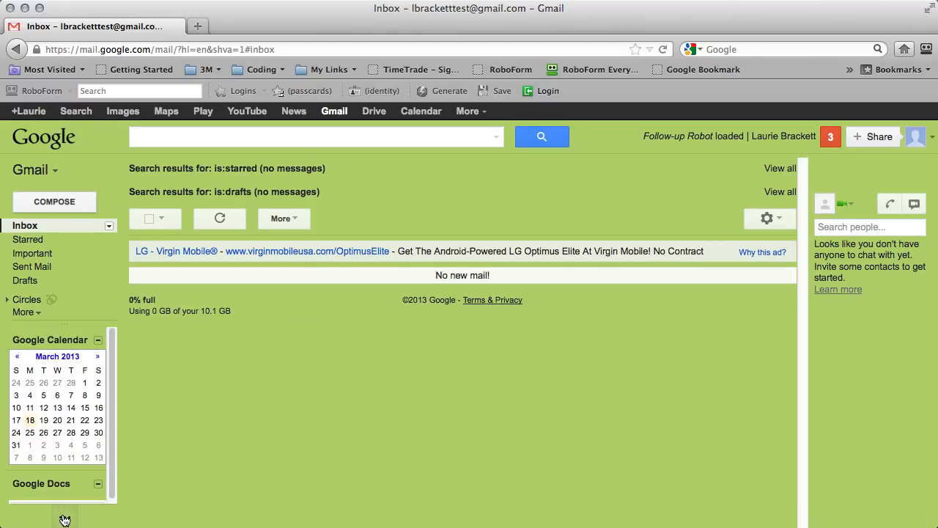
{"action": "left_click", "coordinate": [65, 517]}
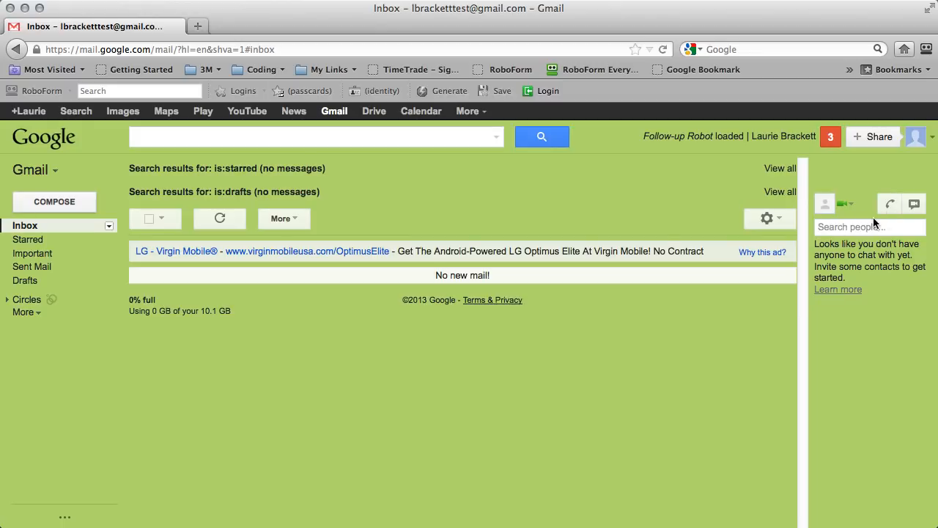
{"action": "left_click", "coordinate": [64, 518]}
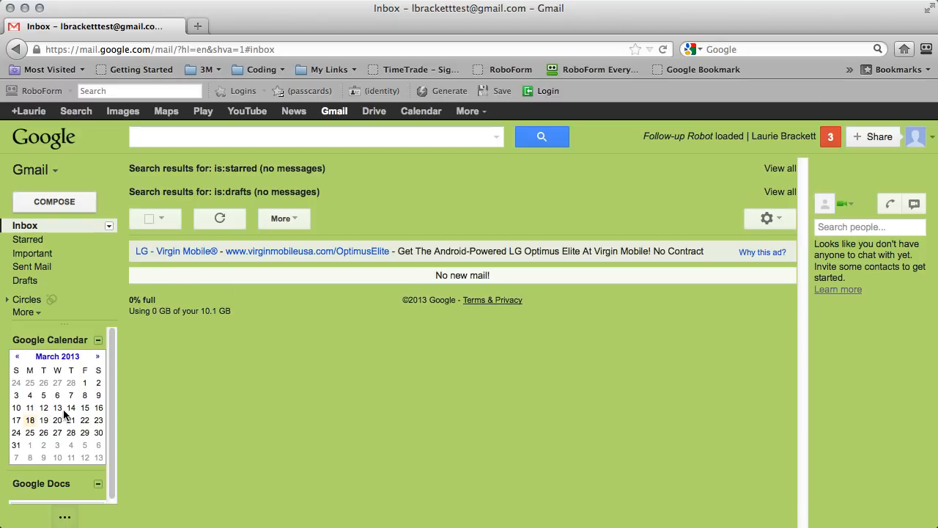
{"action": "left_click", "coordinate": [99, 341]}
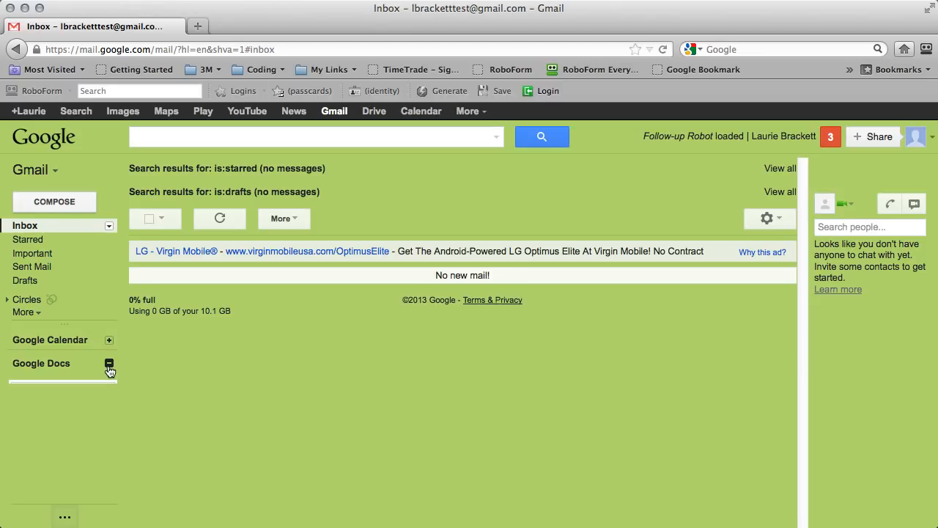
{"action": "left_click", "coordinate": [109, 364]}
Open Google Drive in a new tab, showing the empty My Drive.
{"action": "left_click", "coordinate": [373, 111]}
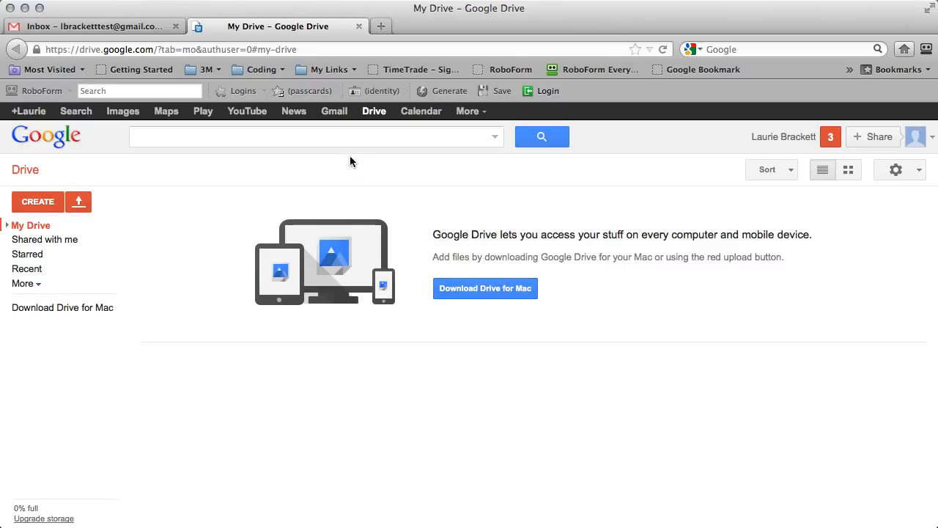
Create a folder named 'My Ambit Stuff' in My Drive and open it.
{"action": "left_click", "coordinate": [36, 203]}
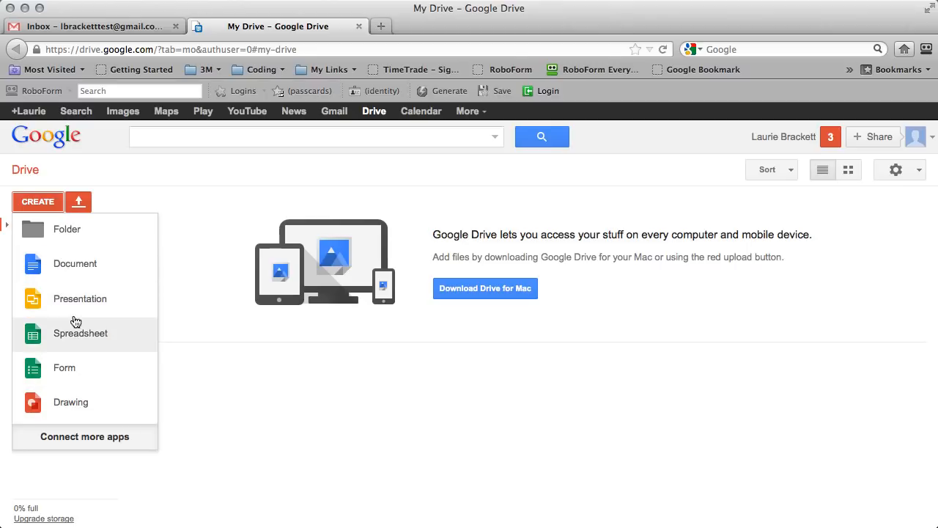
{"action": "left_click", "coordinate": [62, 232]}
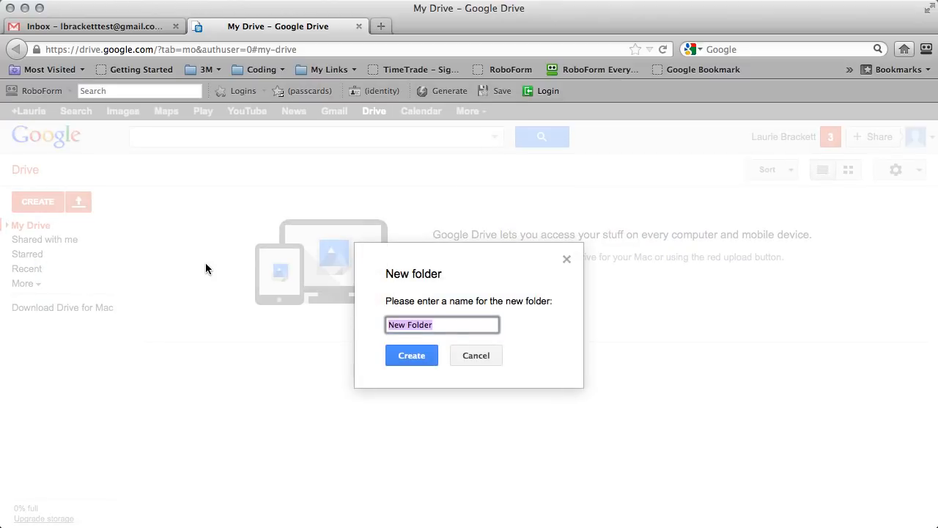
{"action": "type", "text": "My Am"}
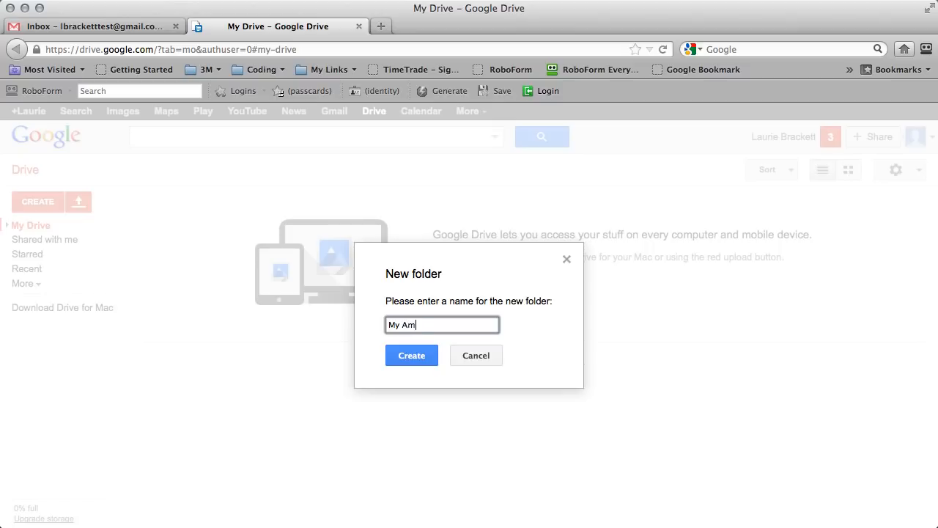
{"action": "type", "text": "bit Stuff"}
{"action": "key", "text": "Return"}
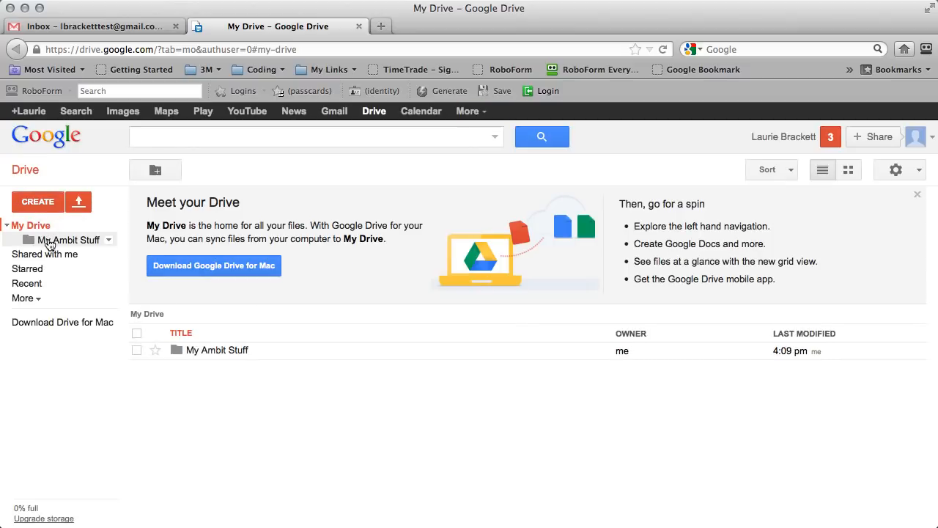
{"action": "left_click", "coordinate": [51, 243]}
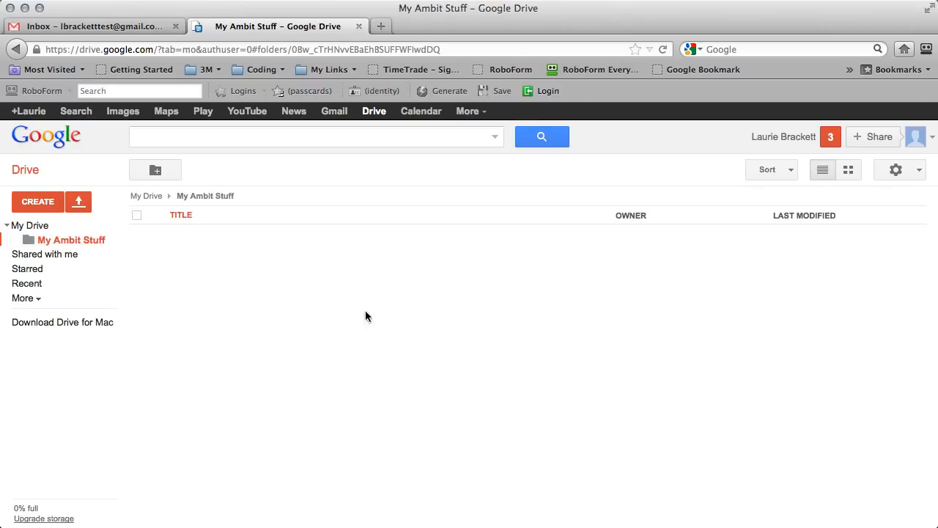
Create a new Google Doc in My Ambit Stuff, title it 'Shortcuts', and star it.
{"action": "left_click", "coordinate": [37, 201]}
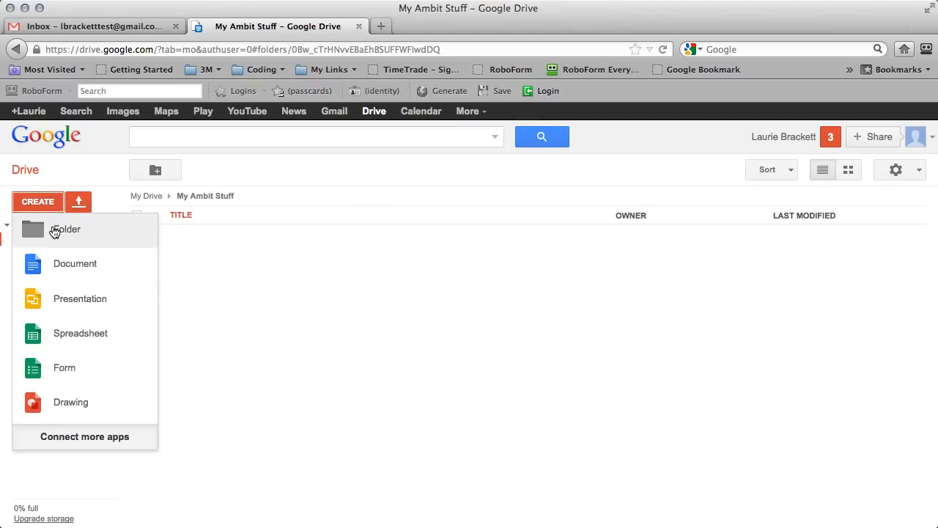
{"action": "left_click", "coordinate": [70, 264]}
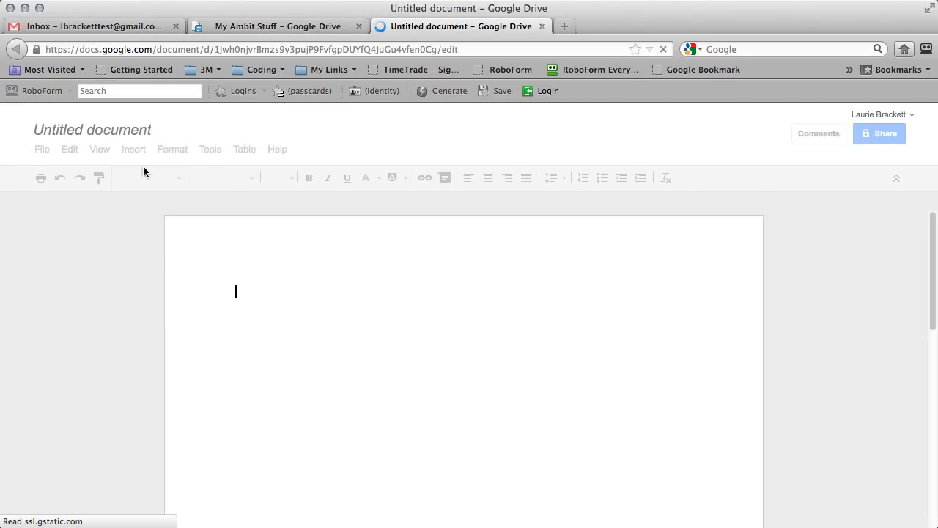
{"action": "left_click", "coordinate": [108, 132]}
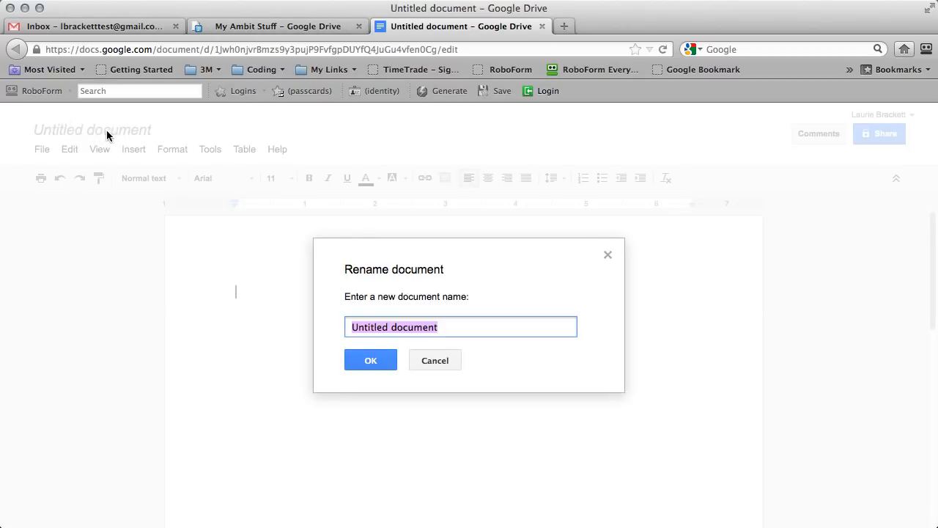
{"action": "type", "text": "My F"}
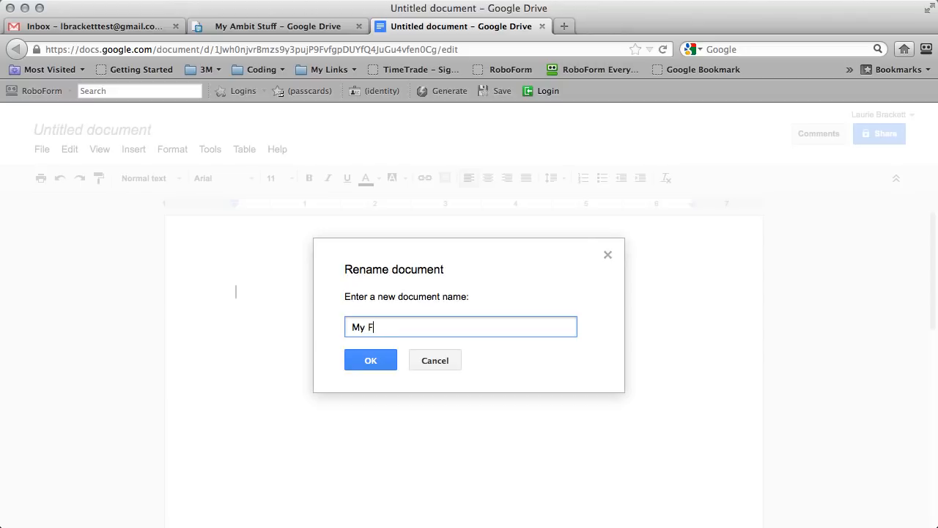
{"action": "type", "text": "irst Docu"}
{"action": "left_click_drag", "start_coordinate": [431, 324], "coordinate": [294, 331]}
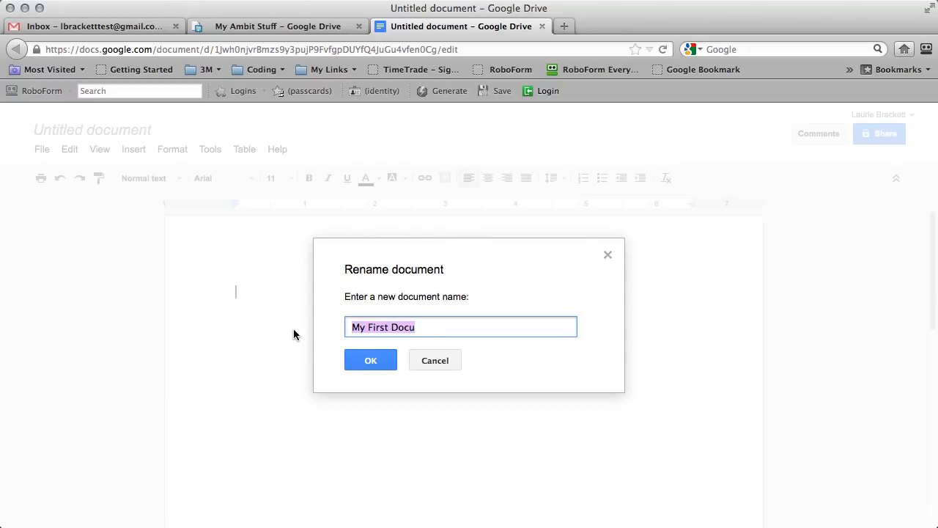
{"action": "type", "text": "C"}
{"action": "key", "text": "BackSpace"}
{"action": "type", "text": "C"}
{"action": "key", "text": "BackSpace"}
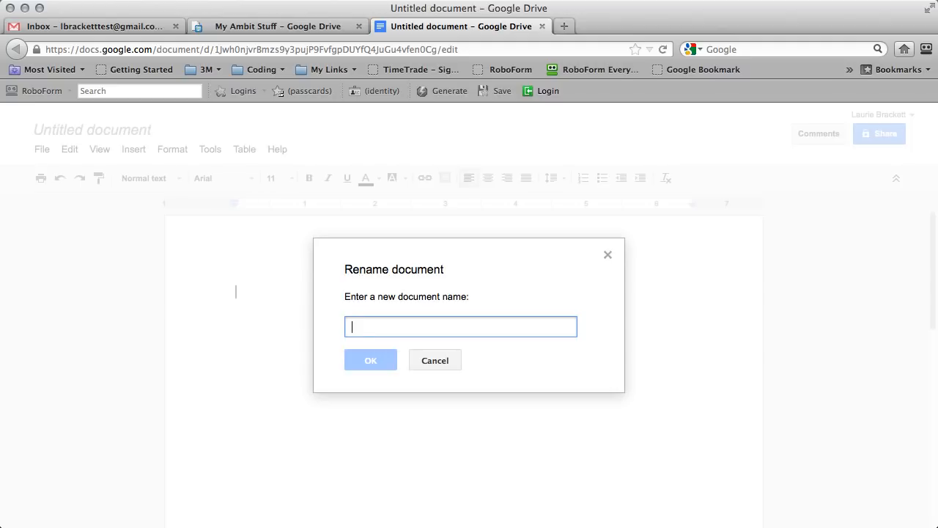
{"action": "type", "text": "Shortcuts"}
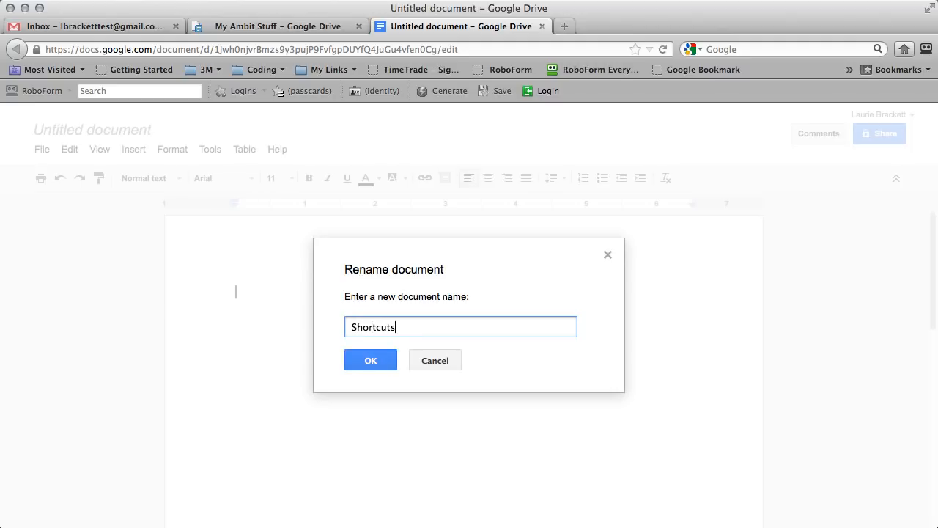
{"action": "left_click", "coordinate": [374, 361]}
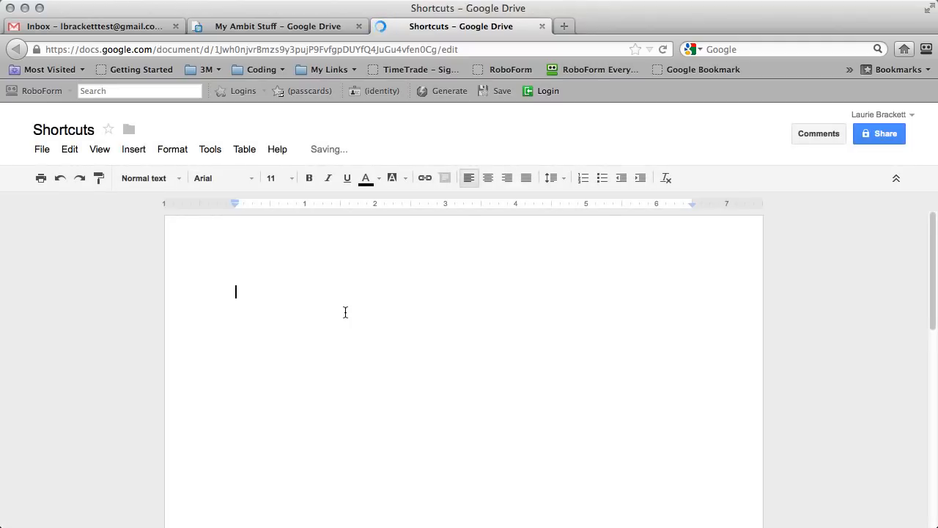
{"action": "left_click", "coordinate": [110, 132]}
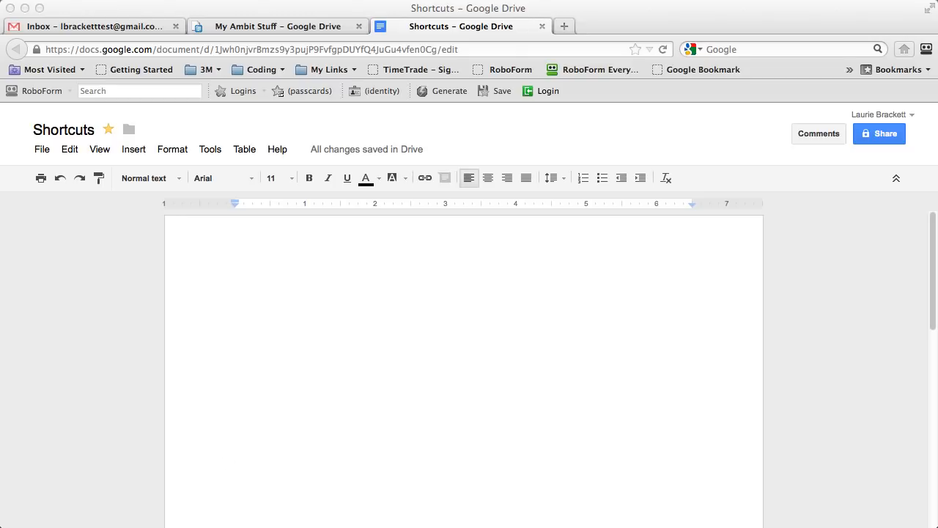
{"action": "left_click", "coordinate": [339, 306]}
Paste the Power Zone (back office) link into the Shortcuts document and check its target.
{"action": "type", "text": "Power Zone (back office)"}
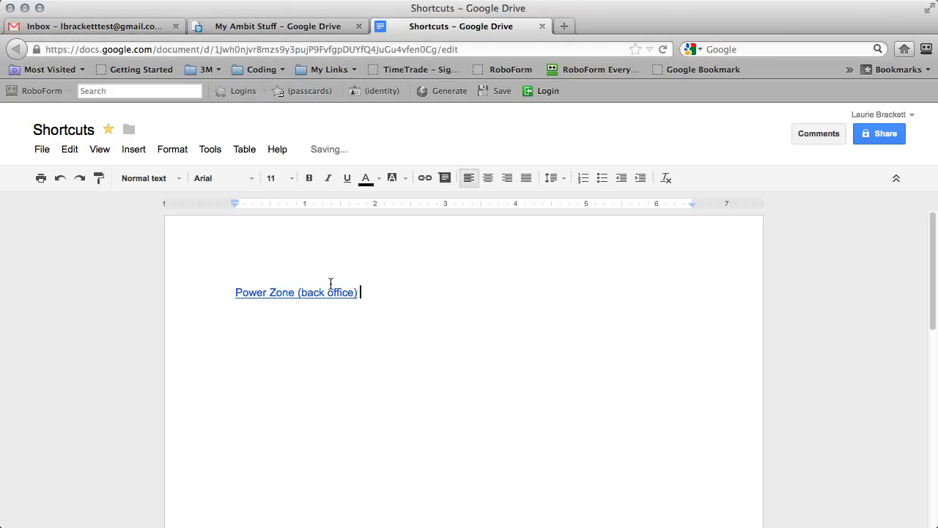
{"action": "left_click", "coordinate": [277, 294]}
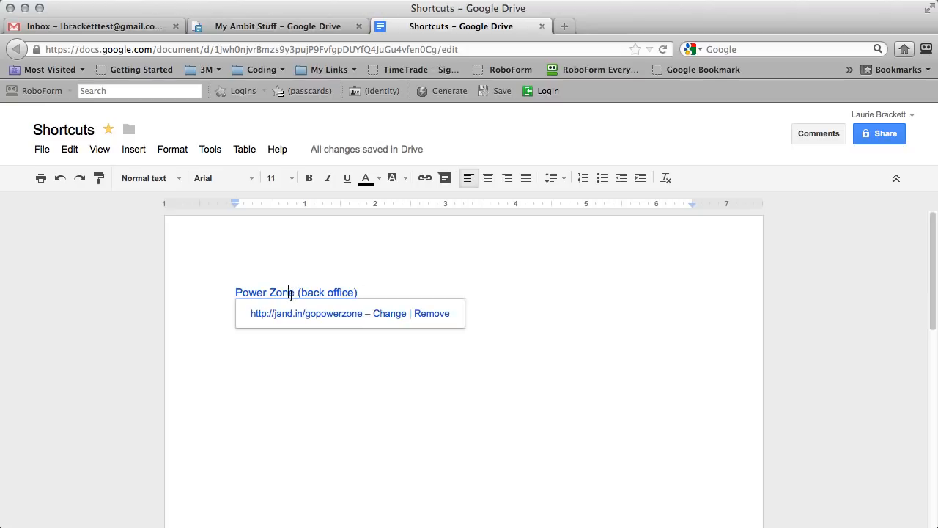
{"action": "left_click", "coordinate": [368, 292]}
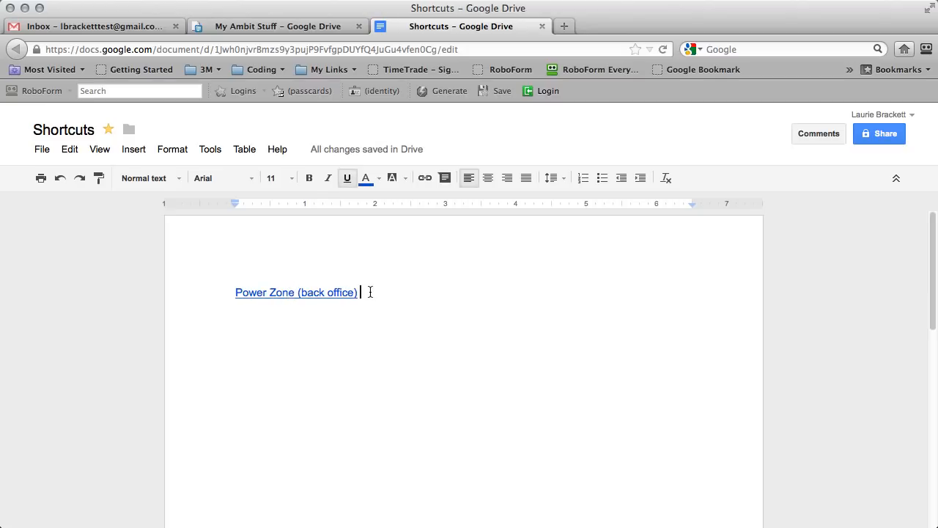
Add an 'Ambit Website' line beneath the link and select that text.
{"action": "key", "text": "Return"}
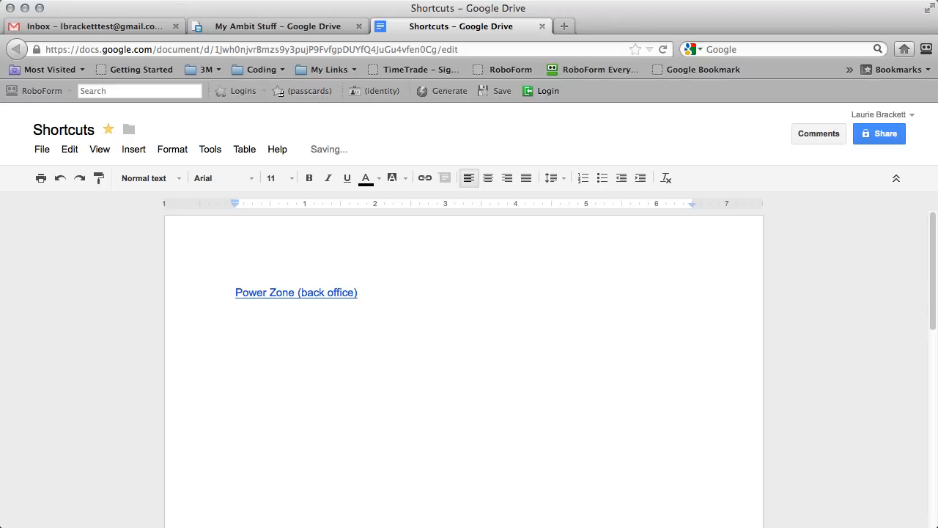
{"action": "type", "text": "Ambit Webiste"}
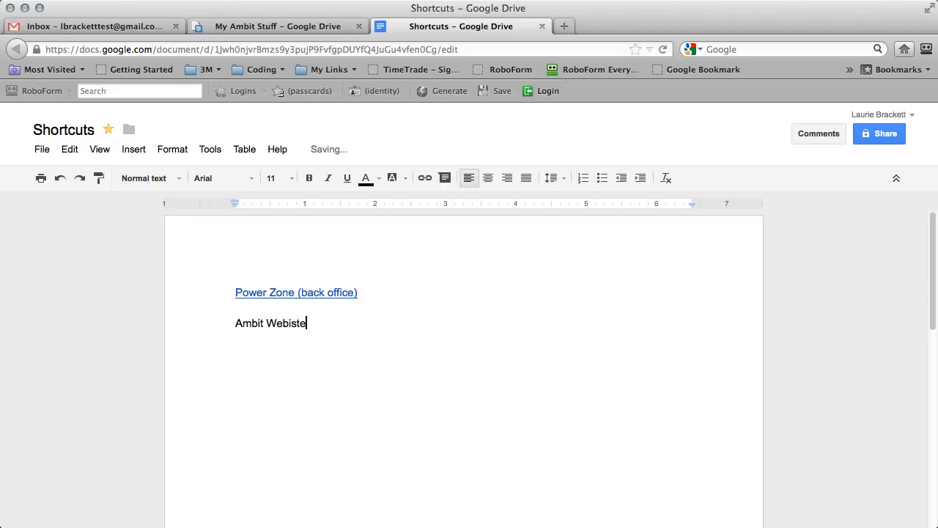
{"action": "key", "text": "BackSpace"}
{"action": "key", "text": "BackSpace"}
{"action": "key", "text": "BackSpace"}
{"action": "key", "text": "BackSpace"}
{"action": "type", "text": "site"}
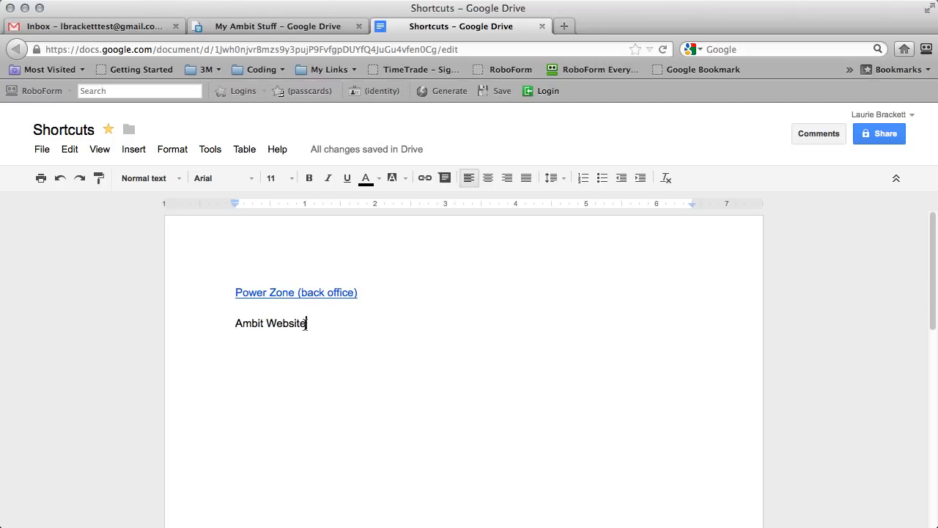
{"action": "left_click_drag", "start_coordinate": [308, 323], "coordinate": [234, 324]}
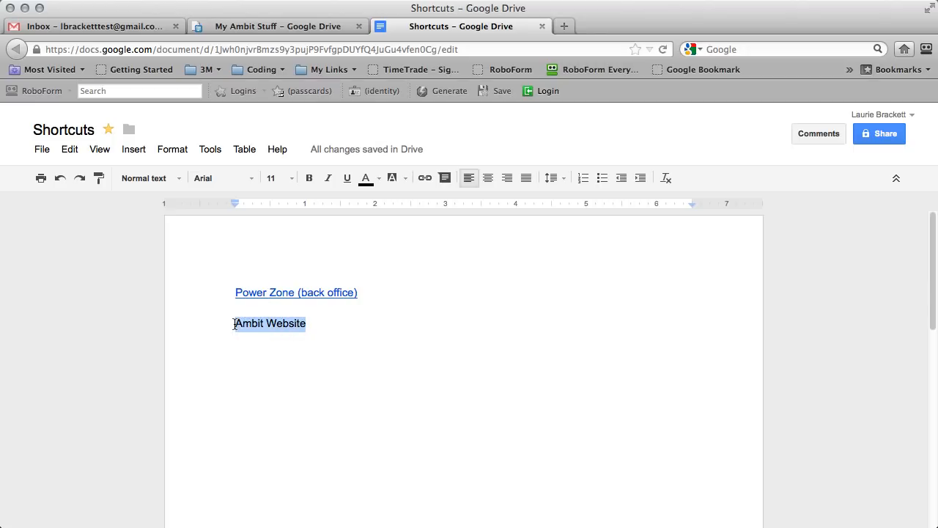
Start linking Ambit Website and find the correct ambitenergy.com address through the test page.
{"action": "left_click", "coordinate": [425, 178]}
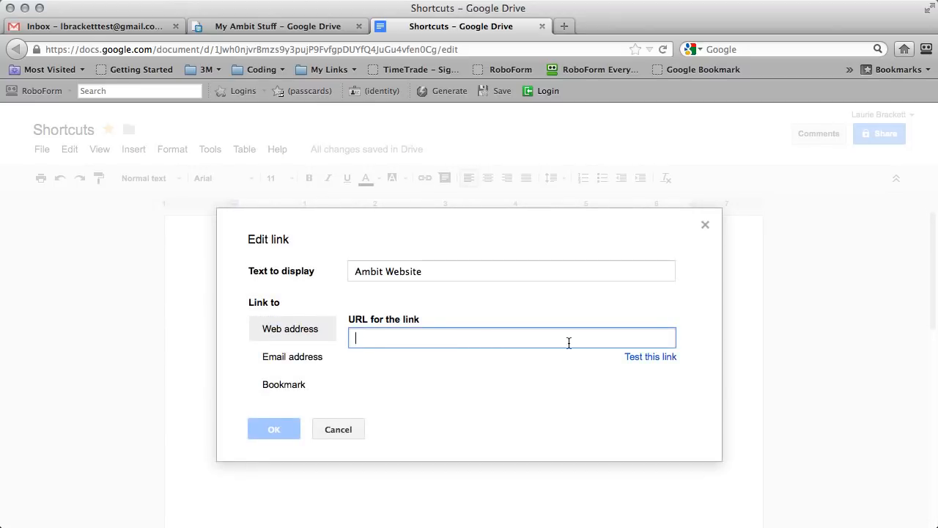
{"action": "type", "text": "http:/"}
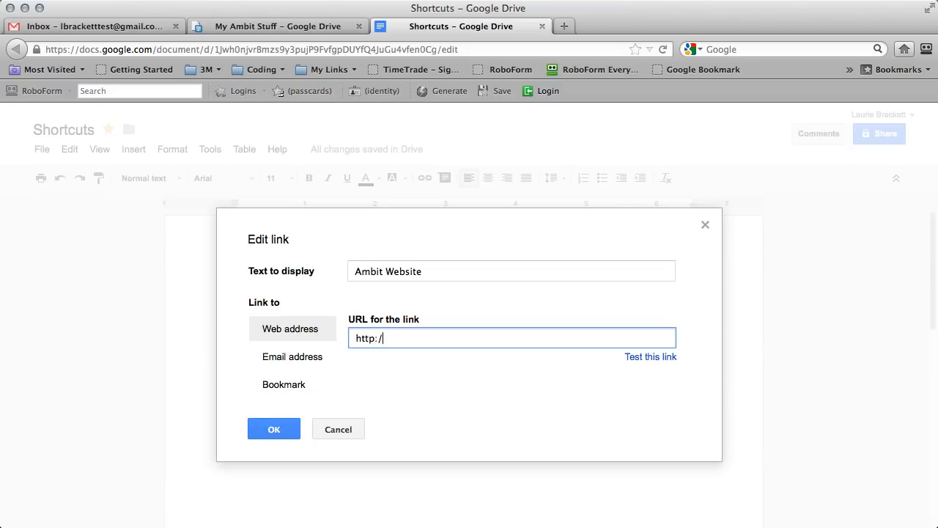
{"action": "type", "text": "mbit.com"}
{"action": "left_click", "coordinate": [639, 358]}
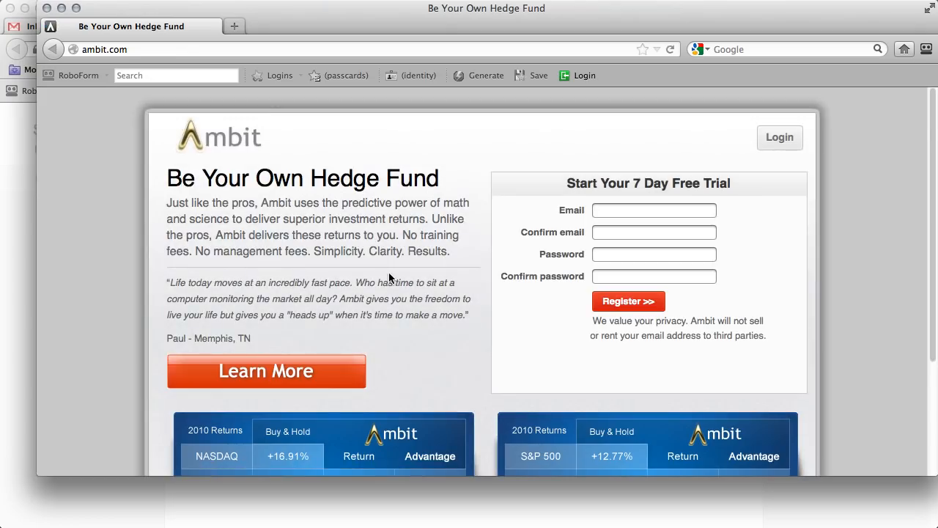
{"action": "scroll", "coordinate": [328, 240], "scroll_direction": "down", "scroll_amount": 3}
{"action": "left_click", "coordinate": [121, 50]}
{"action": "left_click_drag", "start_coordinate": [126, 49], "coordinate": [107, 49]}
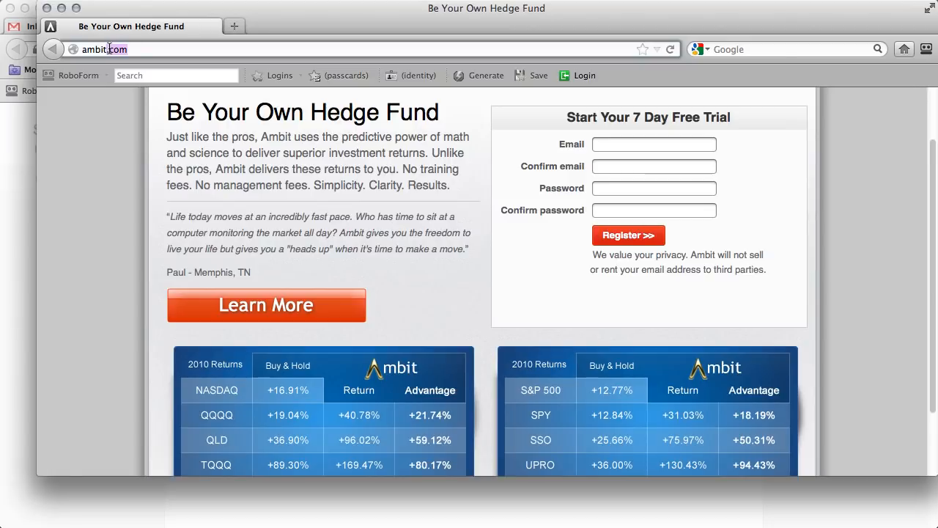
{"action": "type", "text": "energy"}
{"action": "key", "text": "Return"}
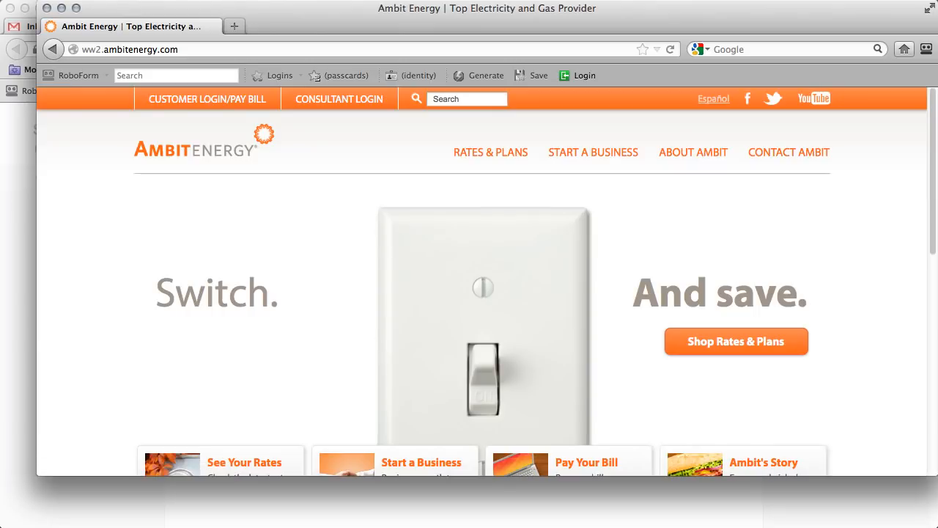
{"action": "left_click", "coordinate": [135, 49]}
{"action": "key", "text": "super+c"}
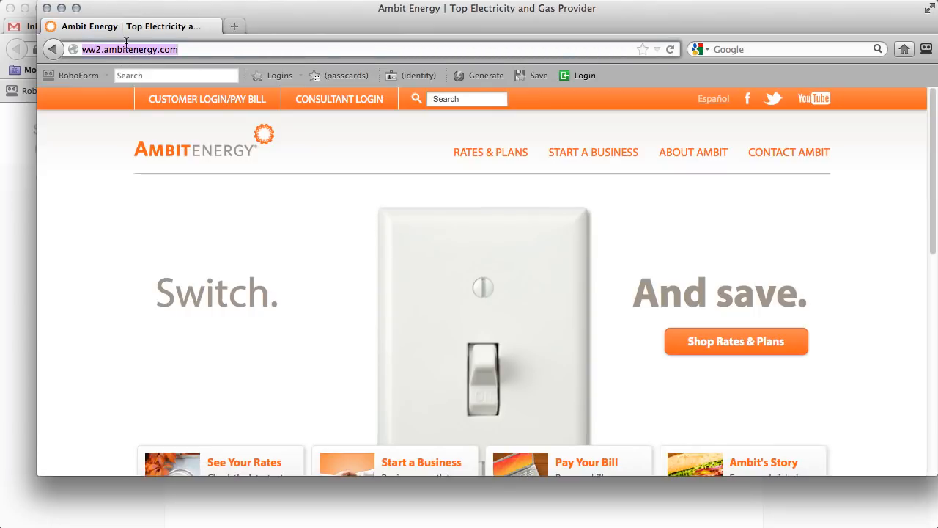
{"action": "left_click", "coordinate": [47, 8]}
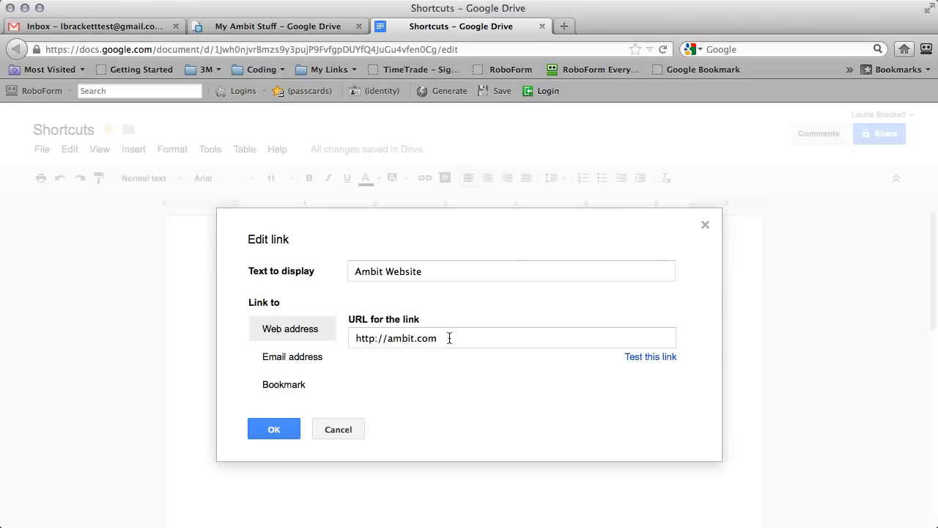
{"action": "key", "text": "super+v"}
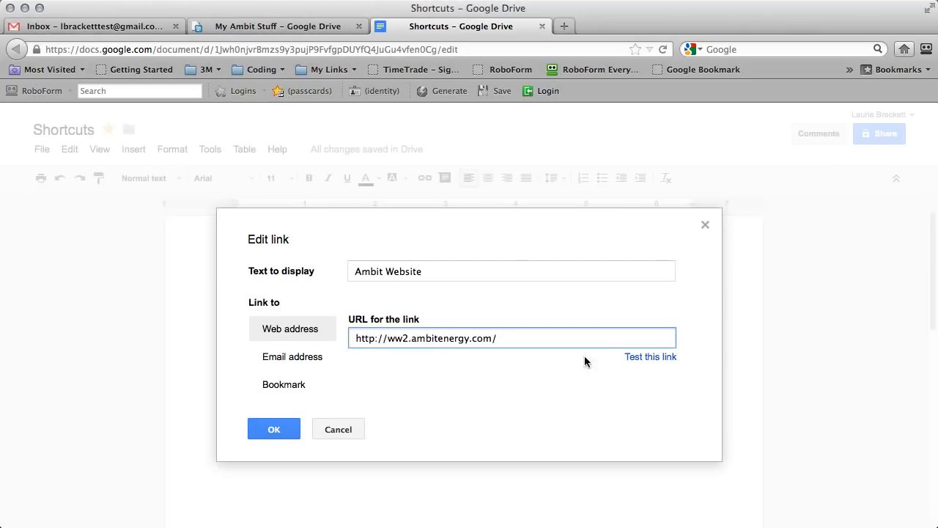
{"action": "left_click", "coordinate": [664, 357]}
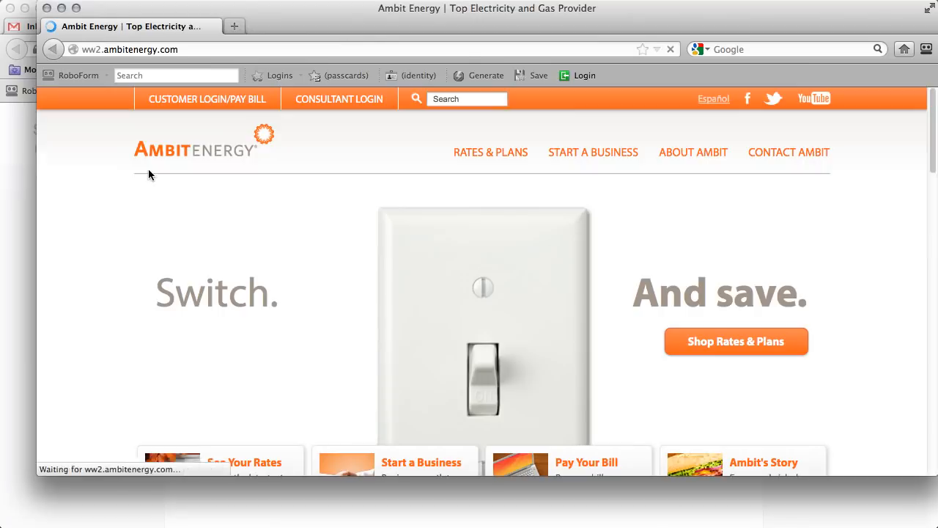
{"action": "left_click", "coordinate": [47, 8]}
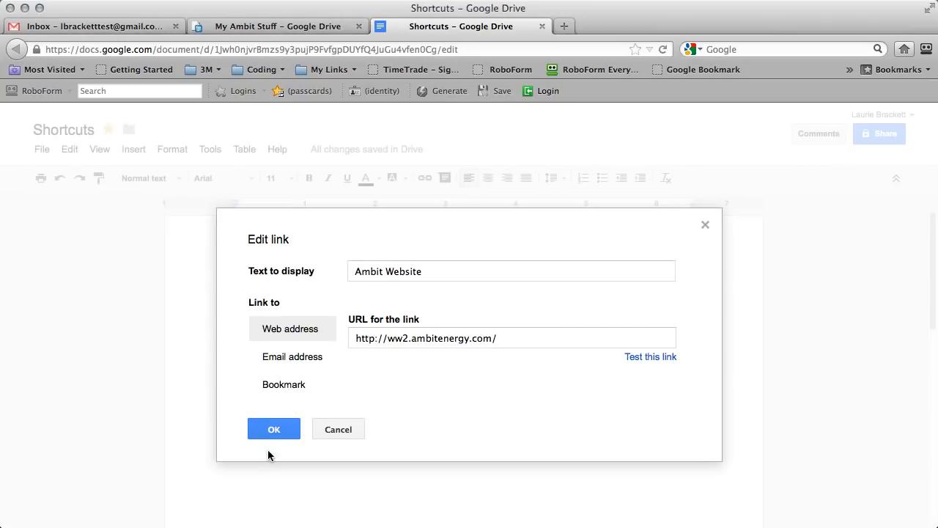
{"action": "left_click", "coordinate": [272, 428]}
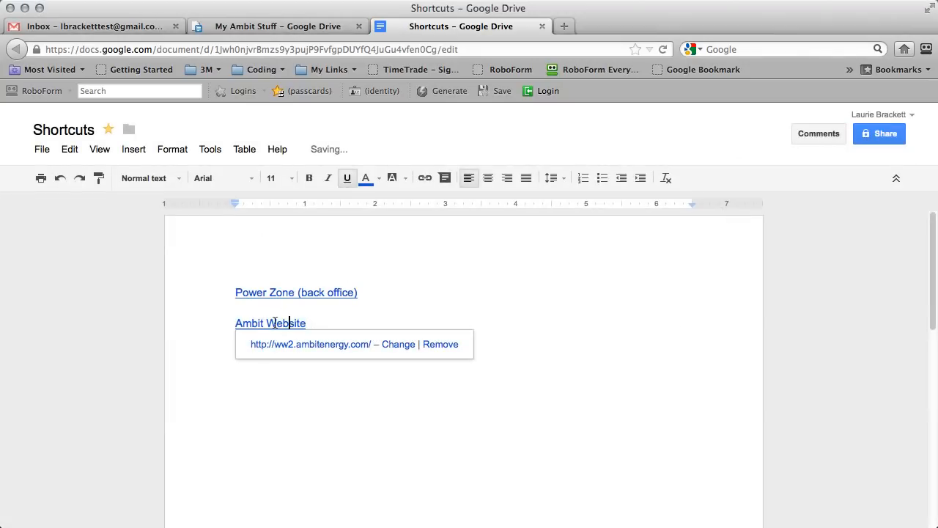
Verify the Ambit Website link opens the Ambit Energy site, then return to the Drive folder.
{"action": "left_click", "coordinate": [351, 311]}
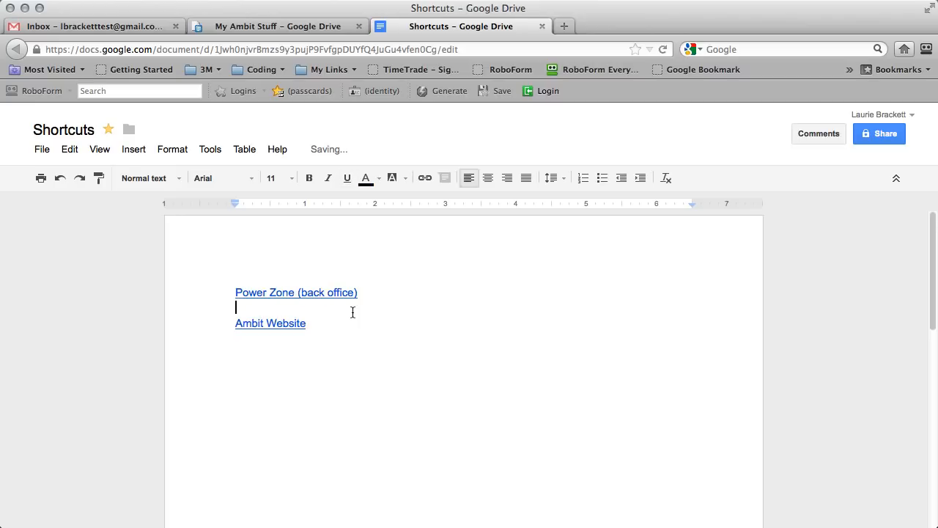
{"action": "left_click", "coordinate": [256, 327]}
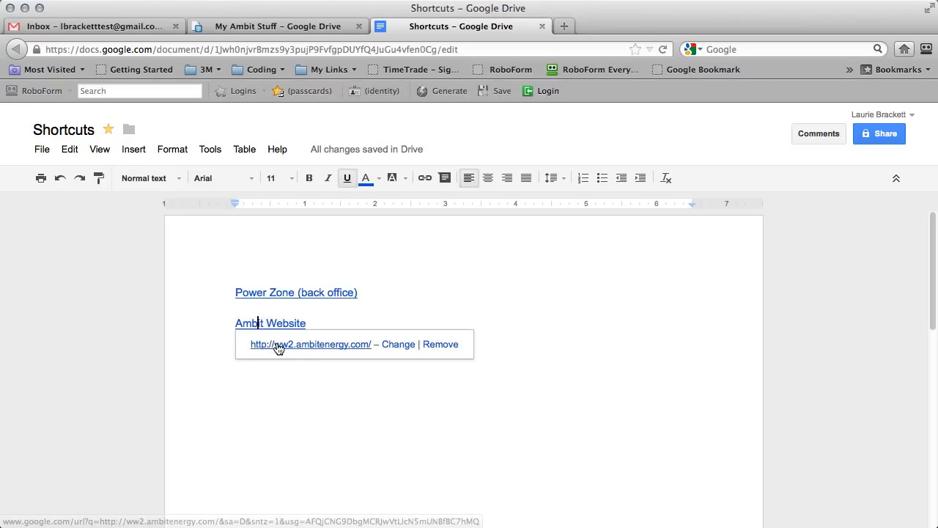
{"action": "left_click", "coordinate": [277, 344]}
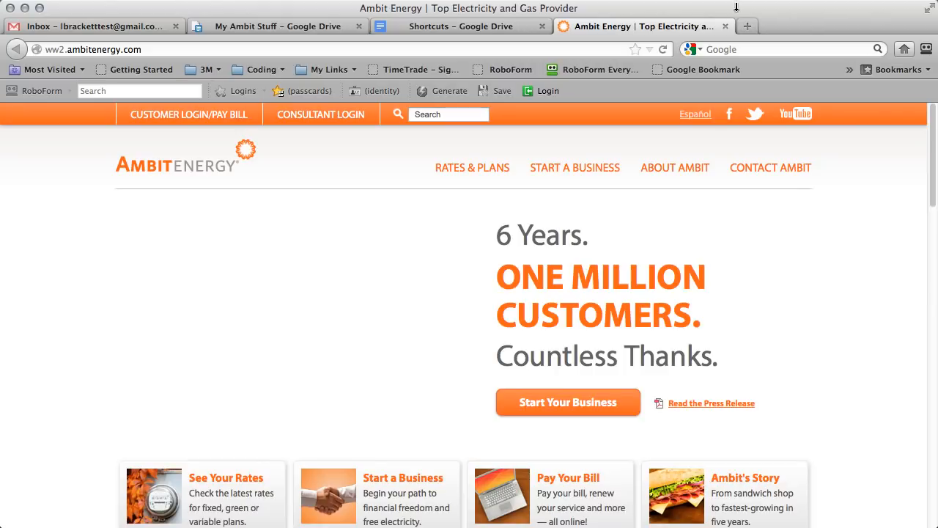
{"action": "left_click", "coordinate": [724, 29]}
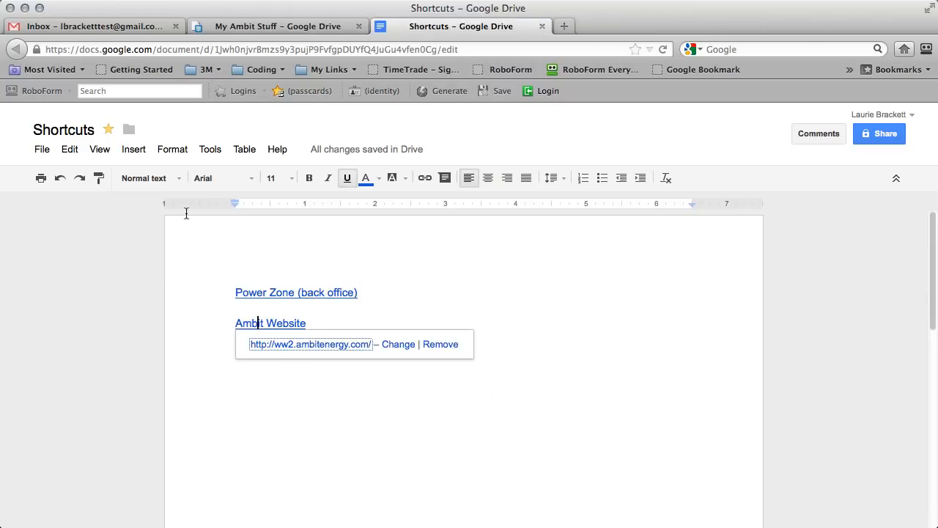
{"action": "left_click", "coordinate": [328, 31]}
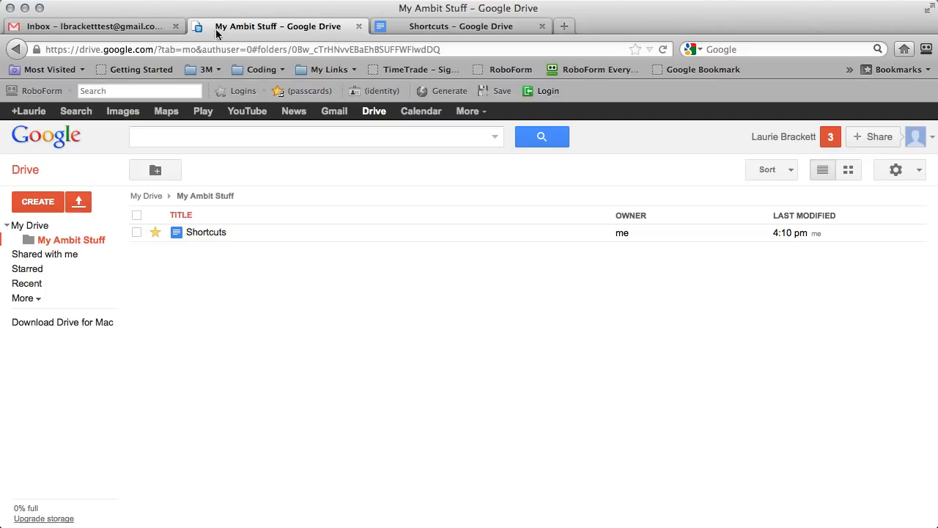
Create a new document in My Ambit Stuff named 'My second document'.
{"action": "left_click", "coordinate": [400, 28]}
{"action": "left_click", "coordinate": [336, 28]}
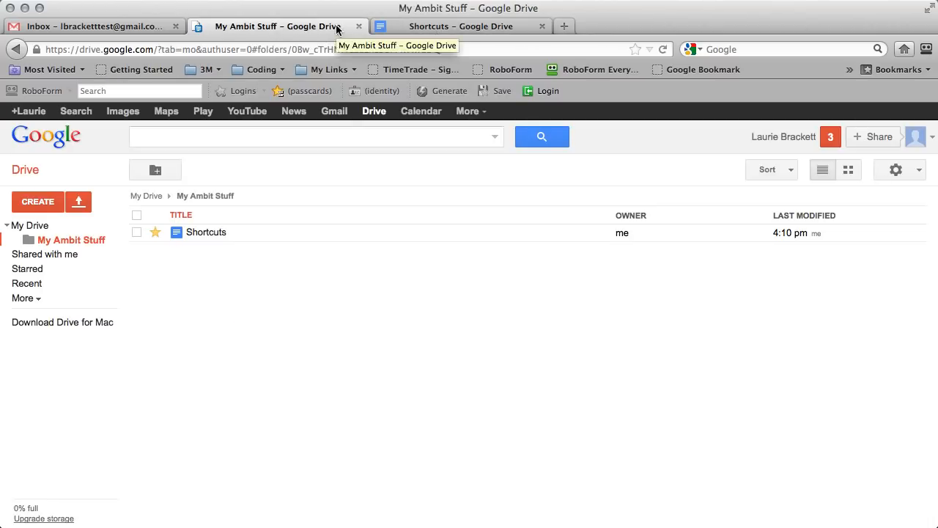
{"action": "left_click", "coordinate": [411, 28]}
{"action": "left_click", "coordinate": [286, 26]}
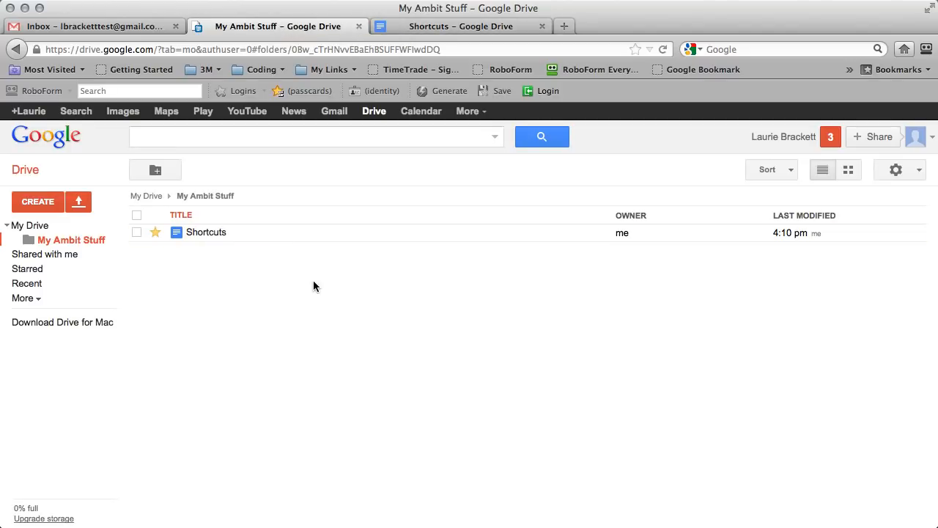
{"action": "left_click", "coordinate": [22, 198]}
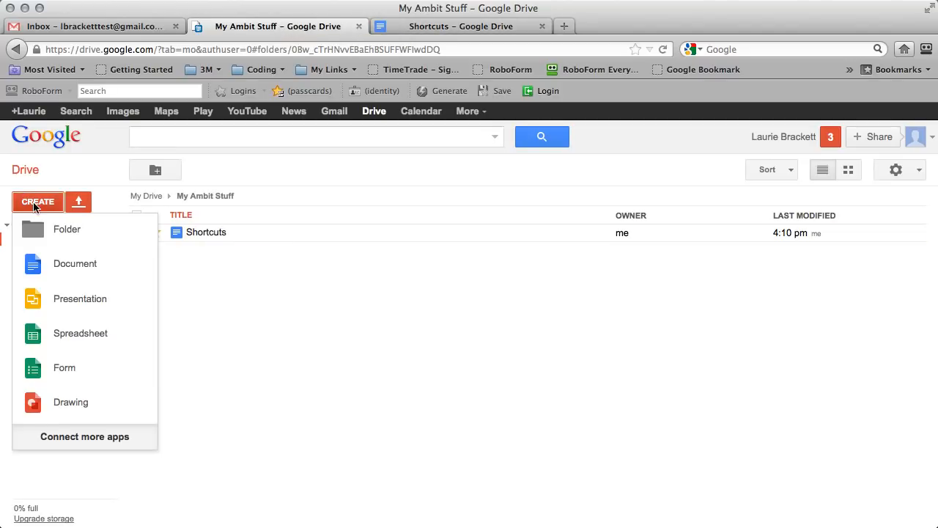
{"action": "left_click", "coordinate": [64, 266]}
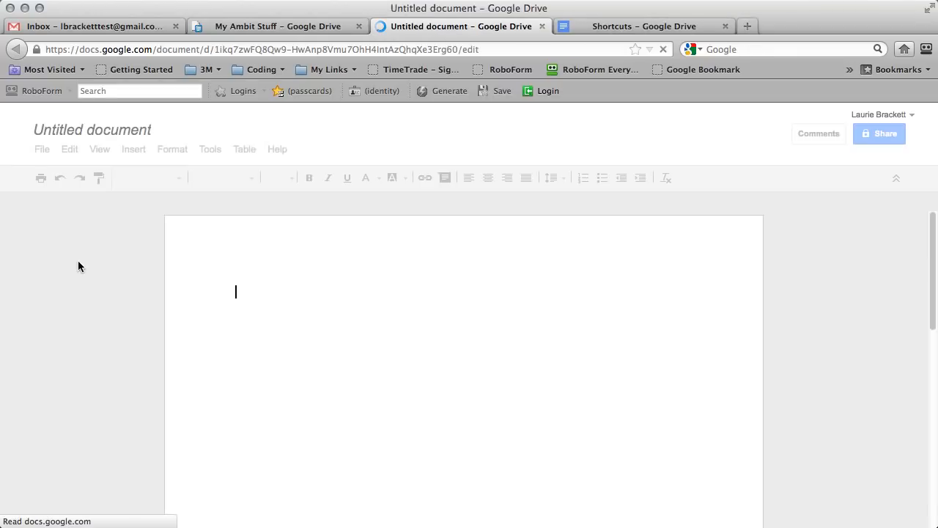
{"action": "left_click", "coordinate": [121, 132]}
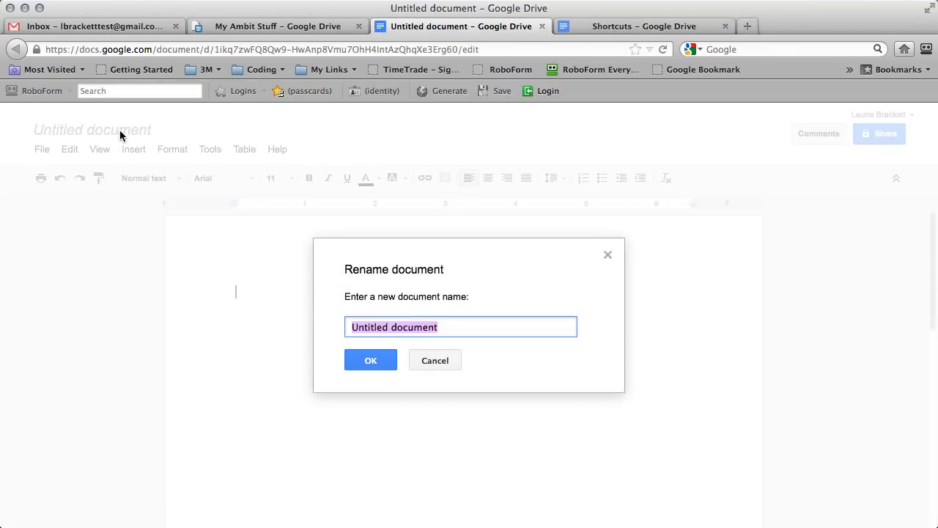
{"action": "type", "text": "My secon"}
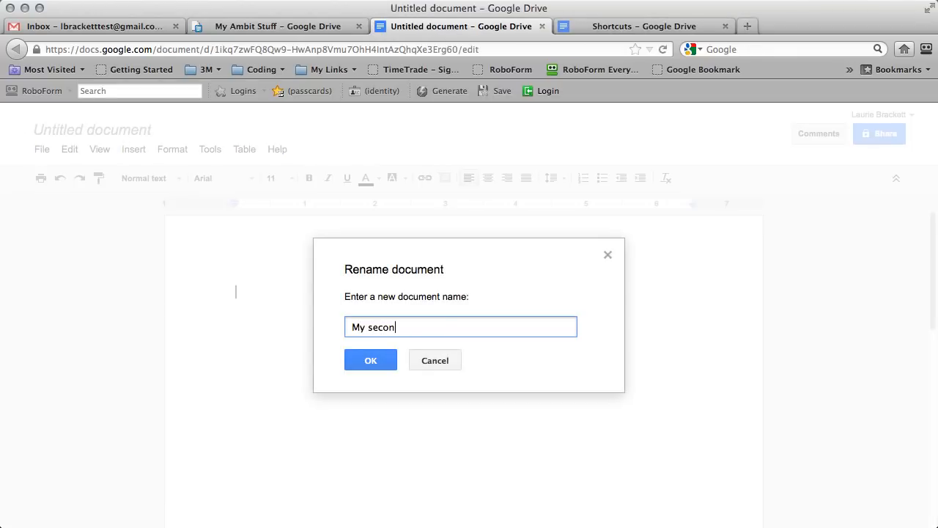
{"action": "type", "text": "d document"}
{"action": "left_click_drag", "start_coordinate": [447, 327], "coordinate": [331, 327]}
{"action": "key", "text": "super+c"}
{"action": "left_click", "coordinate": [366, 360]}
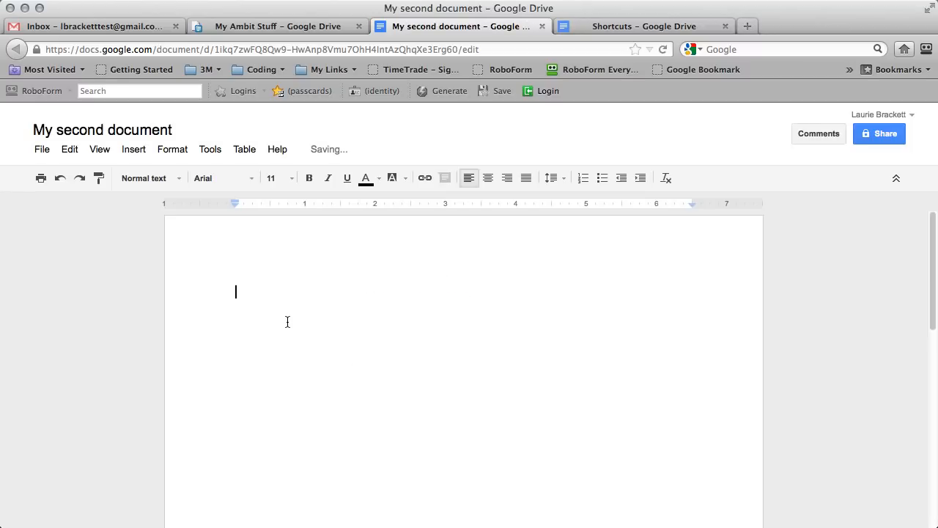
Paste 'My second document' into the document body and close the document.
{"action": "key", "text": "super+v"}
{"action": "left_click", "coordinate": [323, 348]}
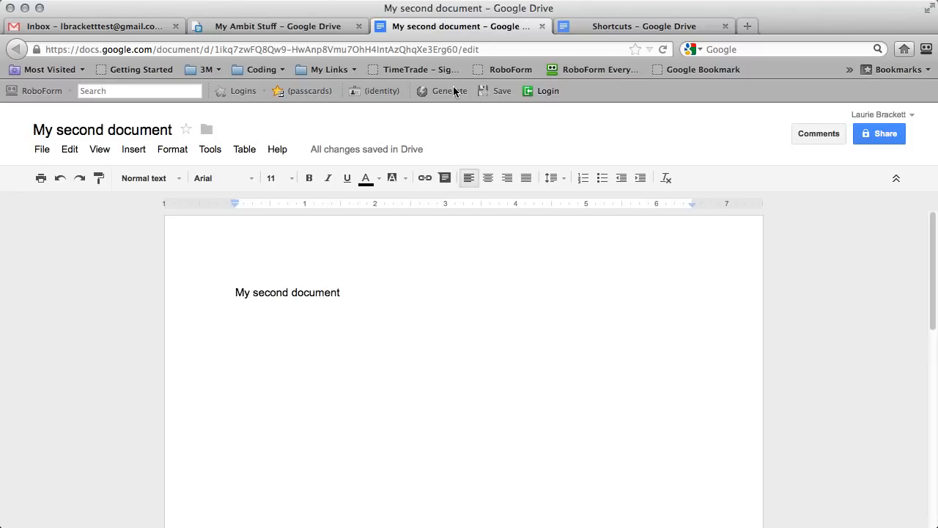
{"action": "left_click", "coordinate": [543, 27]}
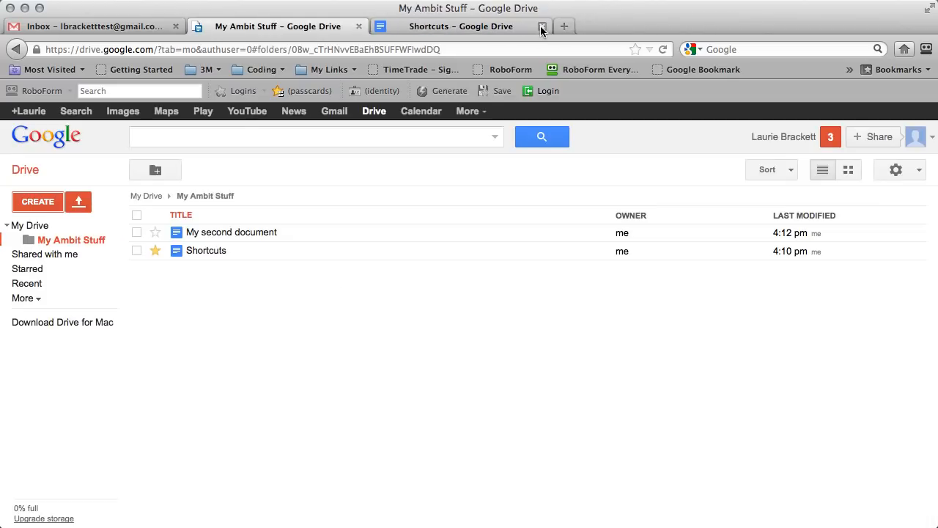
Close the Shortcuts and Drive tabs, hide the Calendar and Docs gadgets, and reload Gmail.
{"action": "left_click", "coordinate": [543, 27]}
{"action": "left_click", "coordinate": [358, 26]}
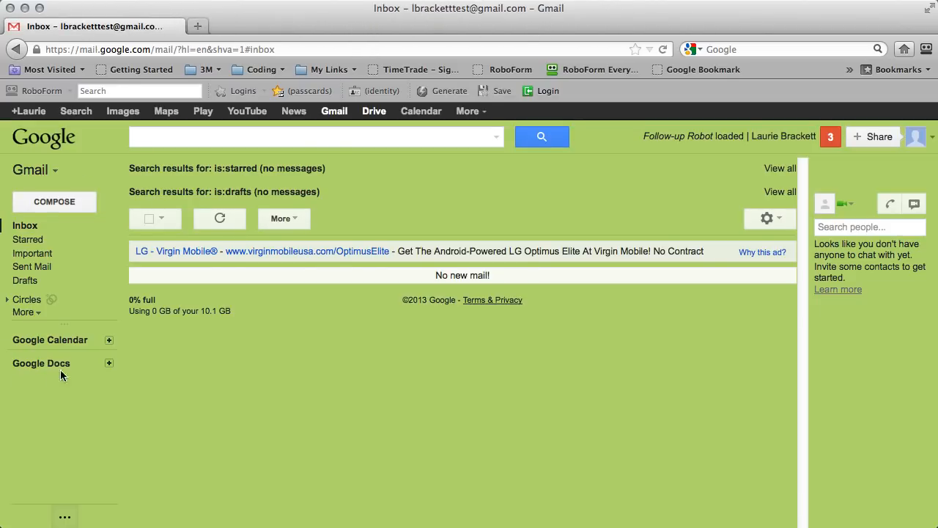
{"action": "left_click", "coordinate": [108, 365]}
{"action": "left_click", "coordinate": [66, 517]}
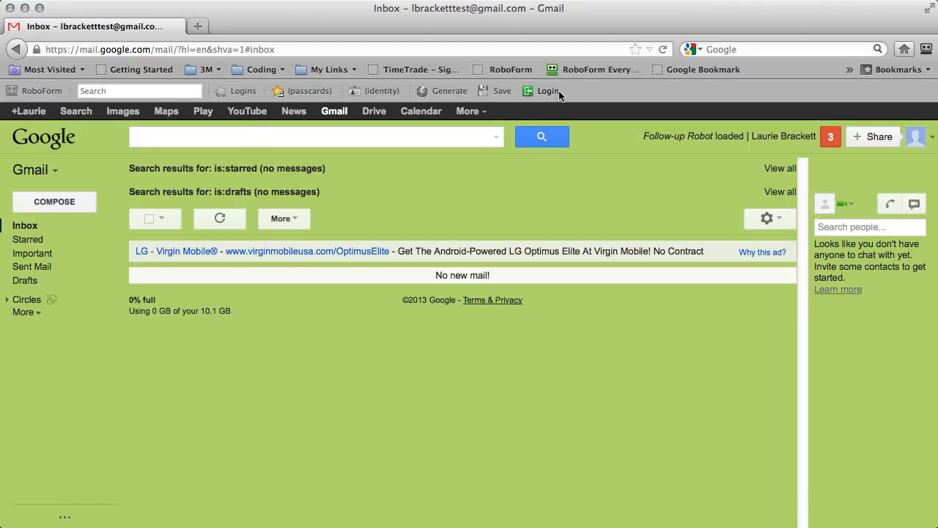
{"action": "left_click", "coordinate": [663, 50]}
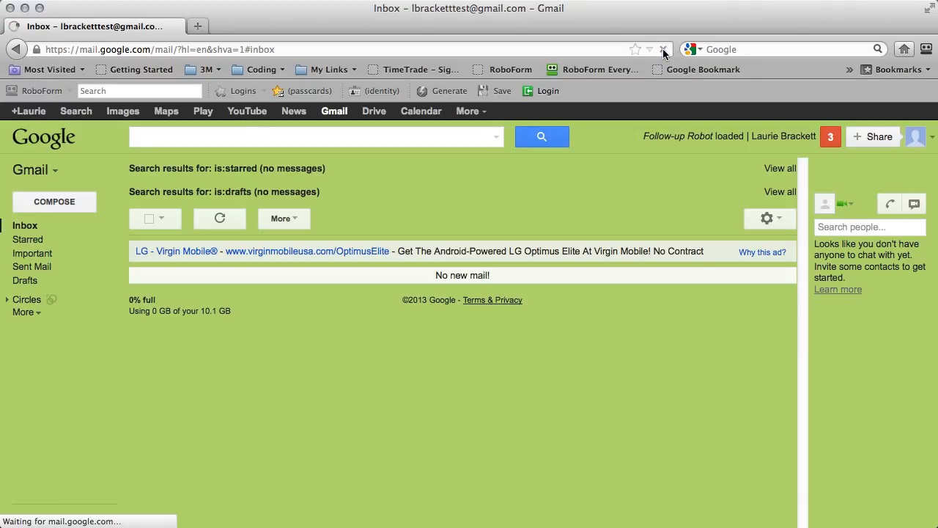
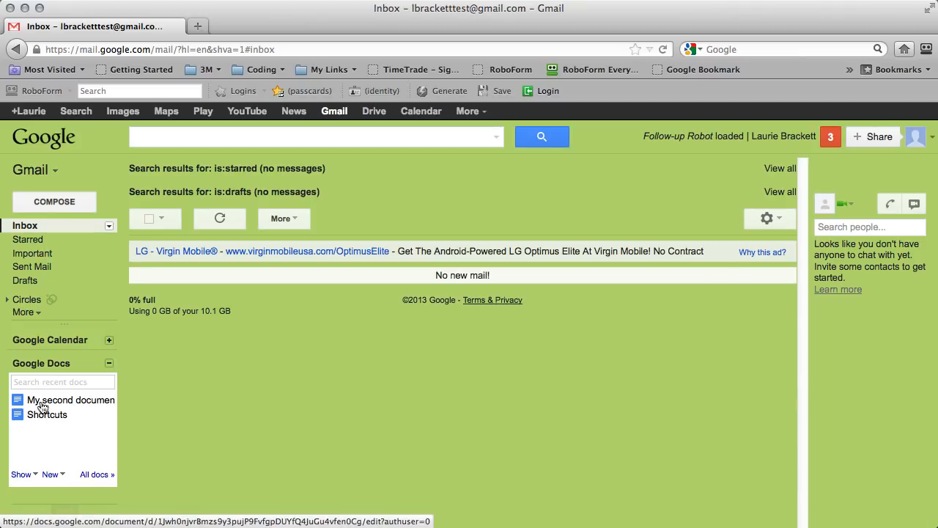
Filter the Docs gadget to starred documents, then open, close and reopen the Shortcuts document.
{"action": "left_click", "coordinate": [33, 475]}
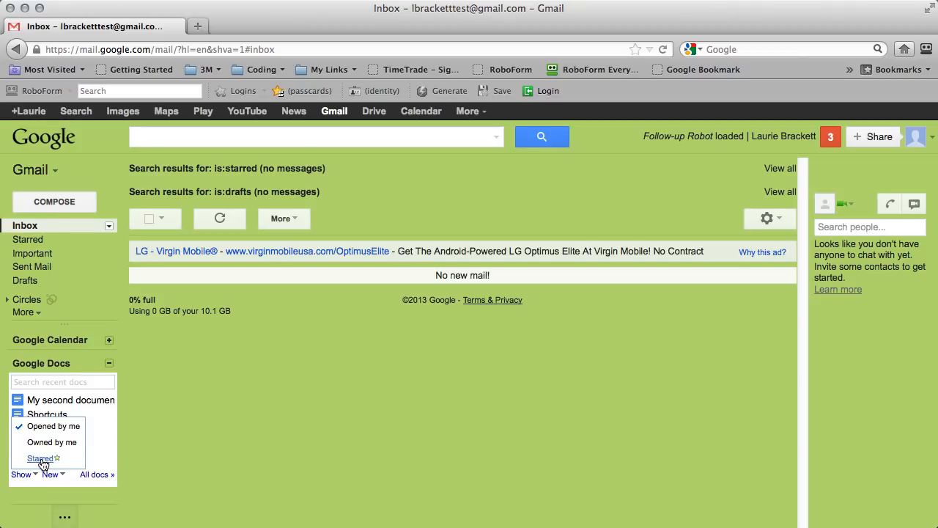
{"action": "left_click", "coordinate": [41, 459]}
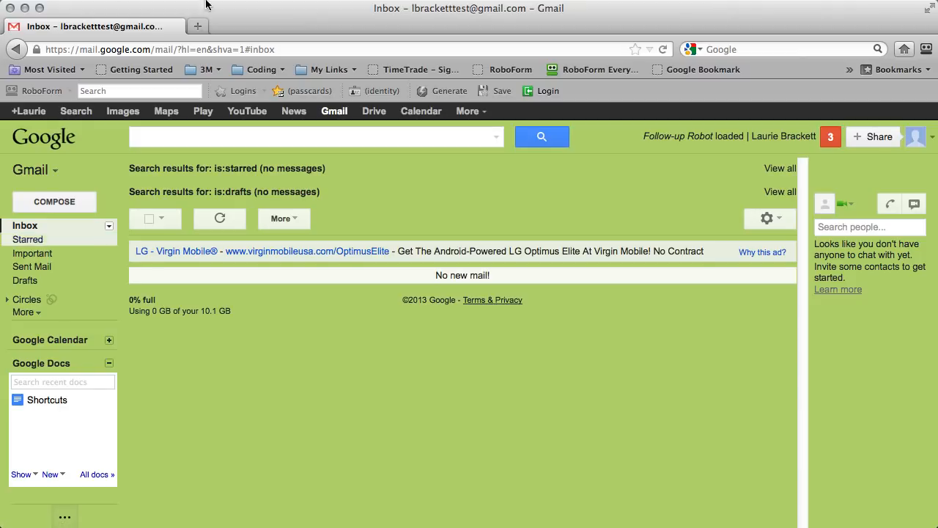
{"action": "left_click", "coordinate": [53, 403]}
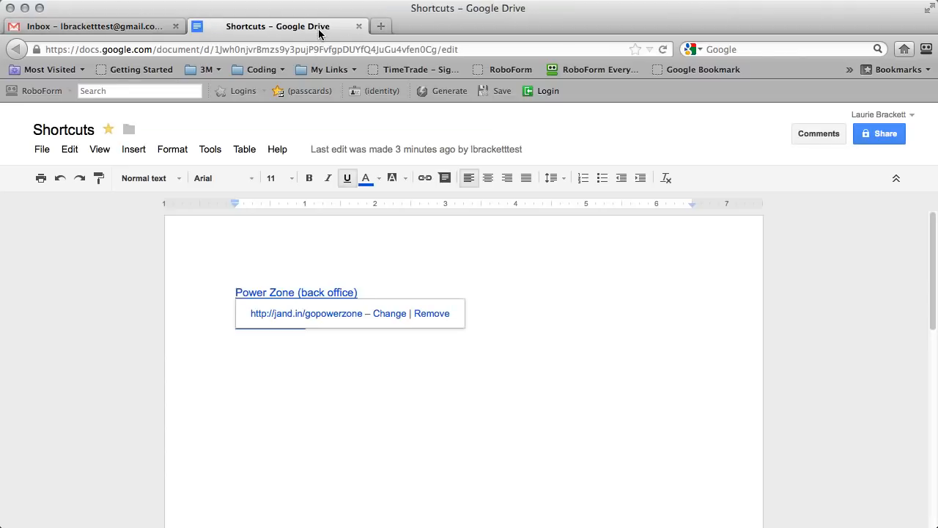
{"action": "left_click", "coordinate": [358, 27]}
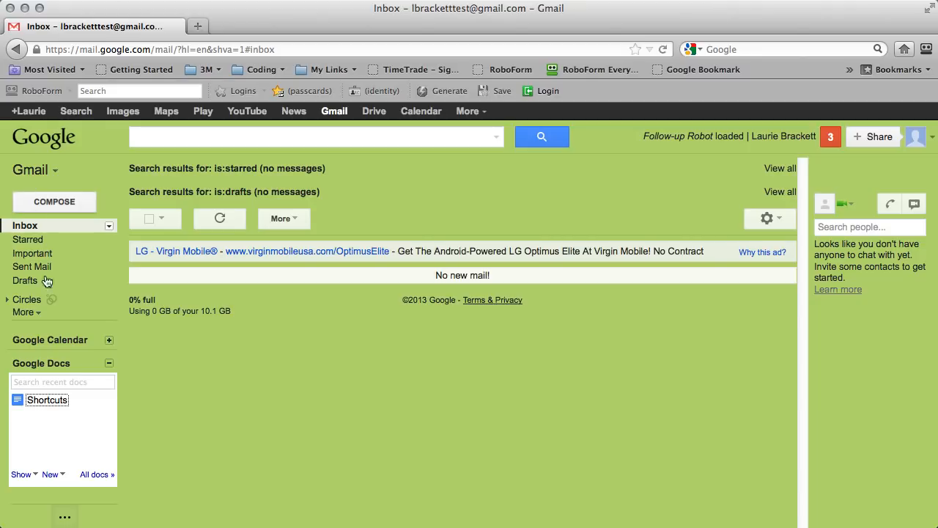
{"action": "left_click", "coordinate": [45, 401]}
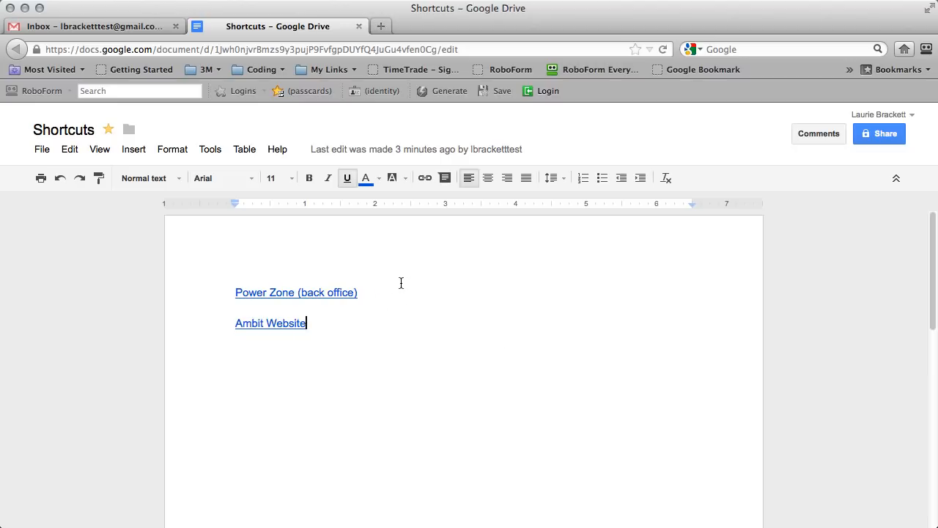
{"action": "scroll", "coordinate": [423, 316], "scroll_direction": "down", "scroll_amount": 2}
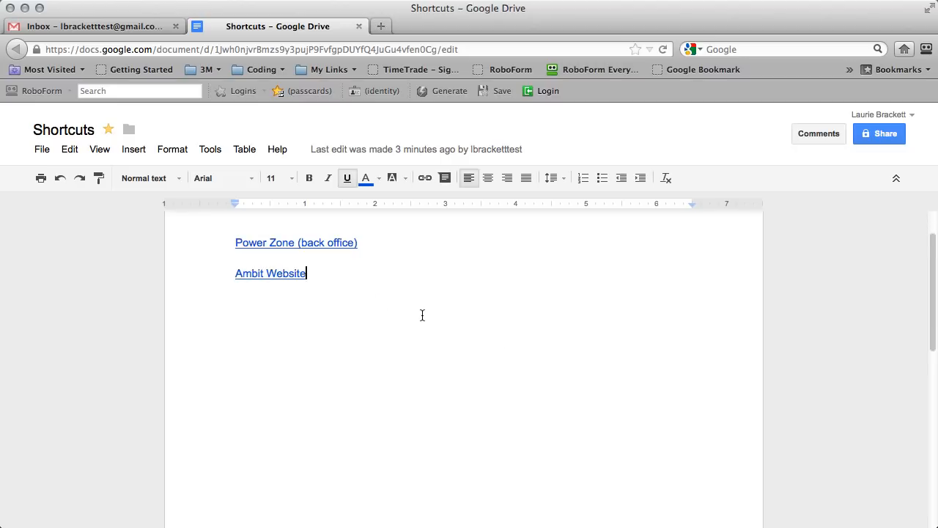
{"action": "scroll", "coordinate": [422, 315], "scroll_direction": "up", "scroll_amount": 2}
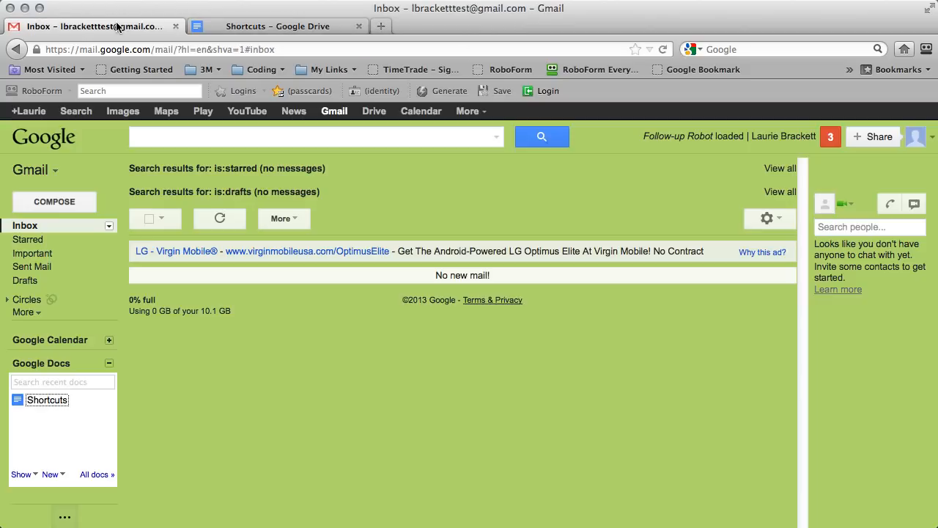
{"action": "left_click", "coordinate": [110, 26]}
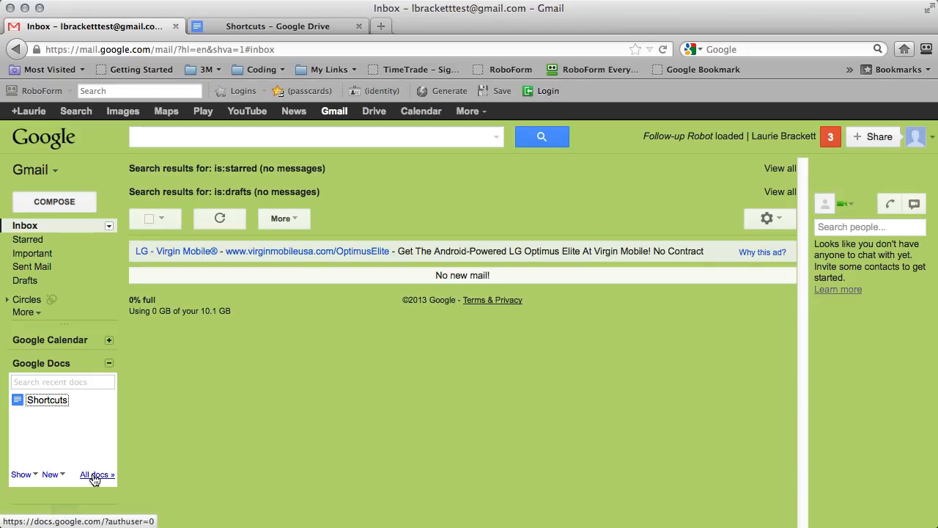
Collapse the Google Docs gadget, leaving the Google Calendar gadget collapsed as well.
{"action": "left_click", "coordinate": [108, 363]}
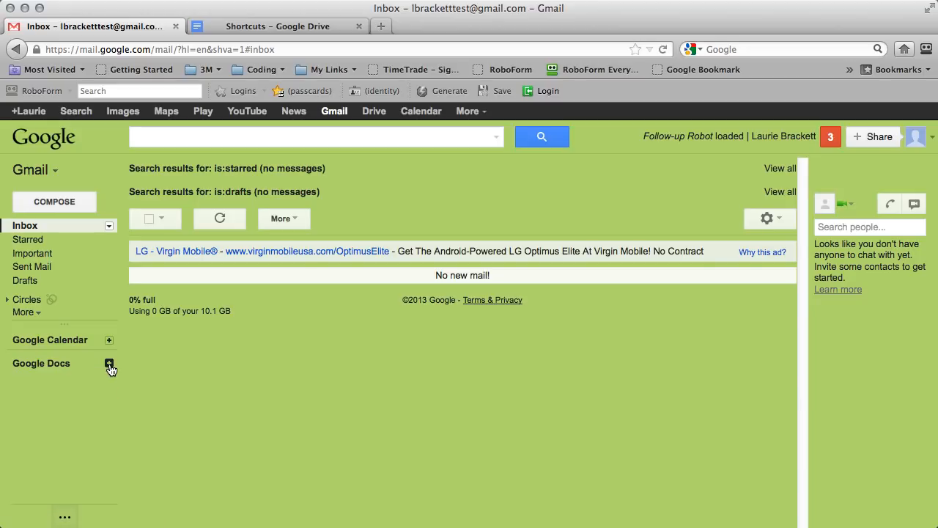
{"action": "left_click", "coordinate": [109, 340]}
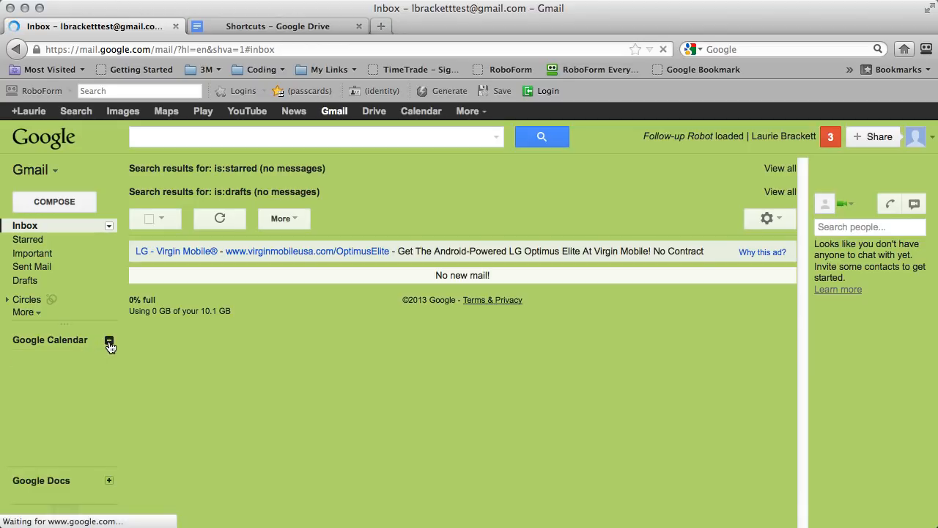
{"action": "left_click", "coordinate": [109, 342]}
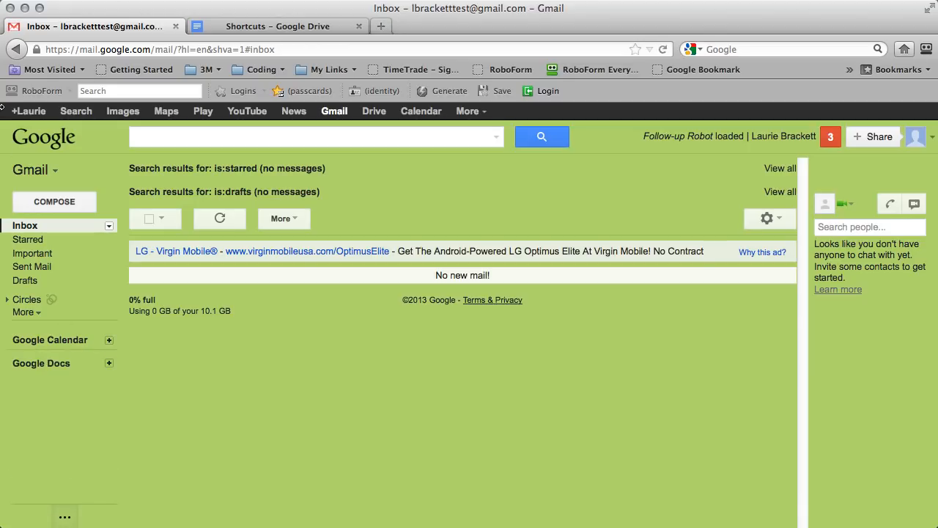
Open Tasks in a centred pop-out window, then start a new browser tab.
{"action": "left_click", "coordinate": [37, 174]}
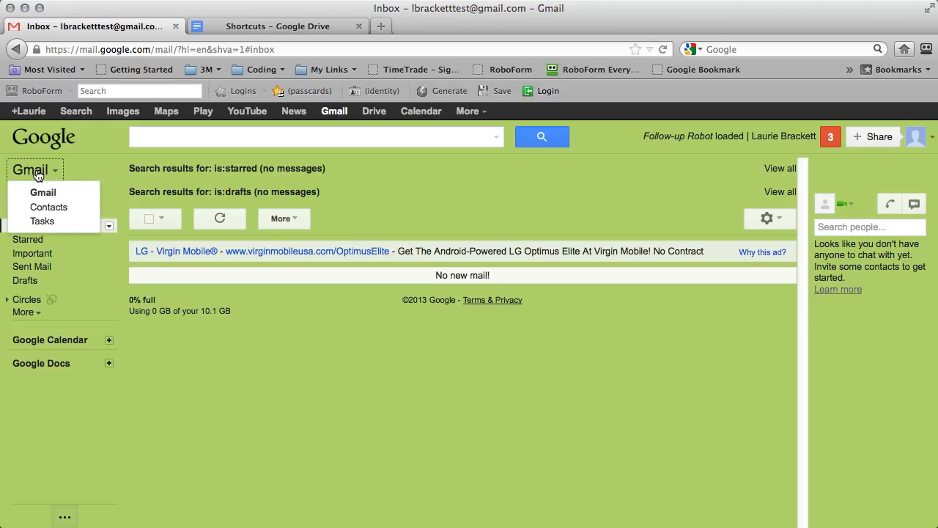
{"action": "left_click", "coordinate": [37, 220]}
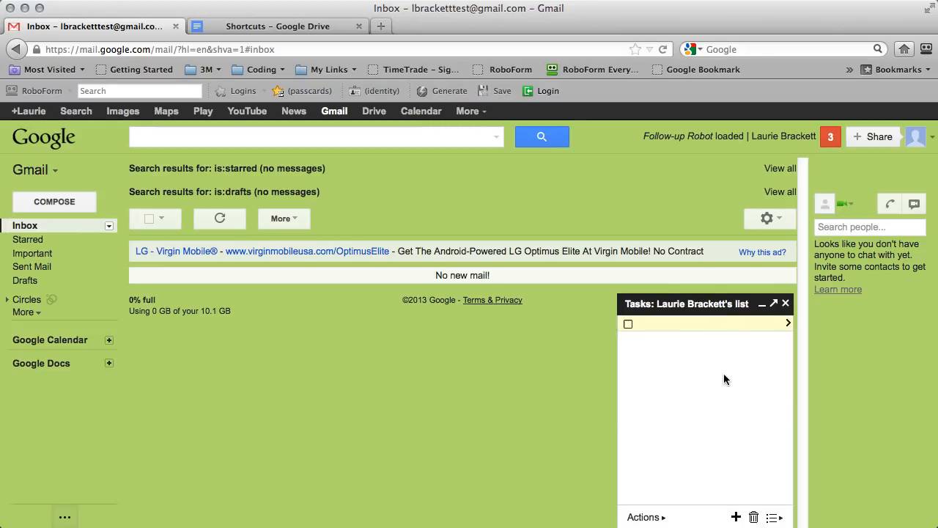
{"action": "left_click", "coordinate": [775, 310]}
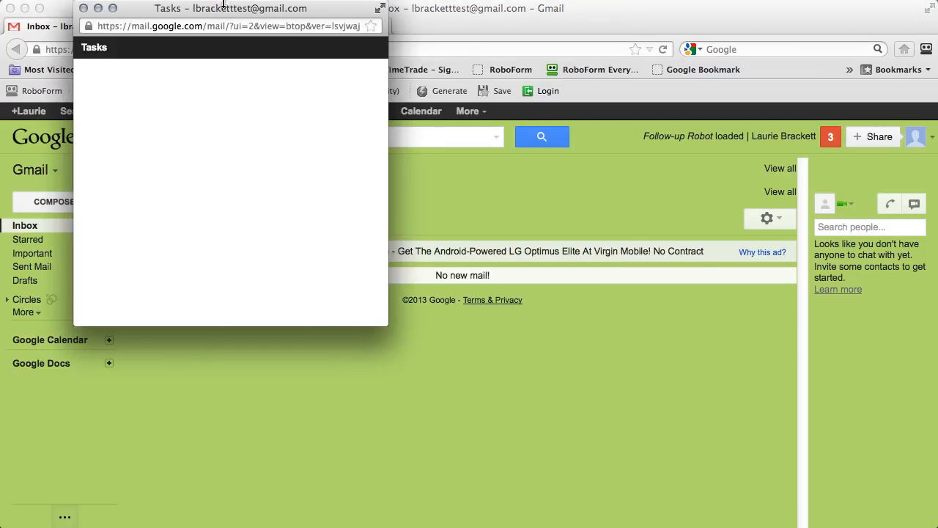
{"action": "left_click_drag", "start_coordinate": [224, 3], "coordinate": [398, 141]}
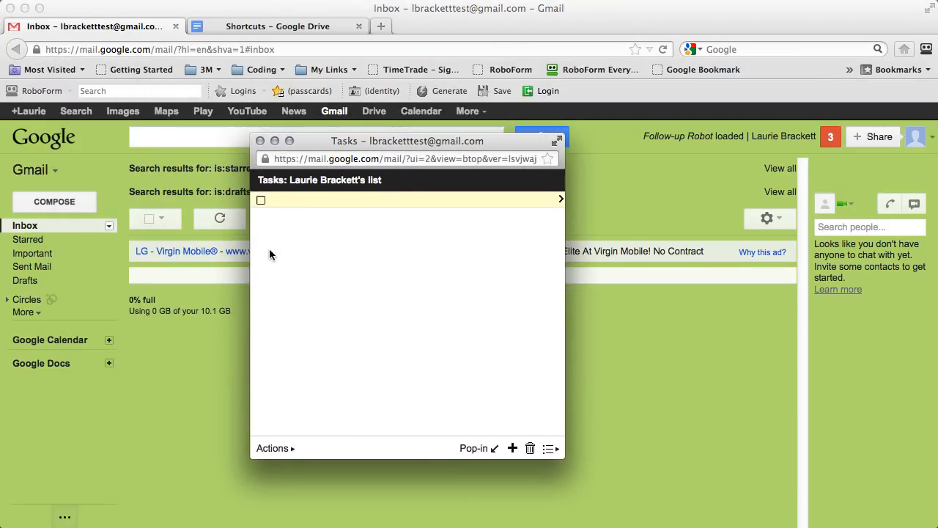
{"action": "left_click", "coordinate": [58, 450]}
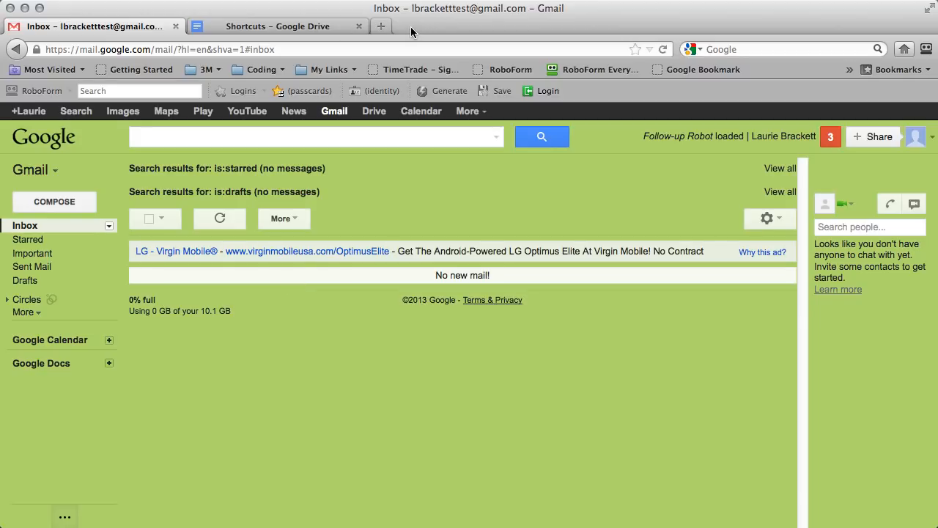
{"action": "left_click", "coordinate": [382, 27]}
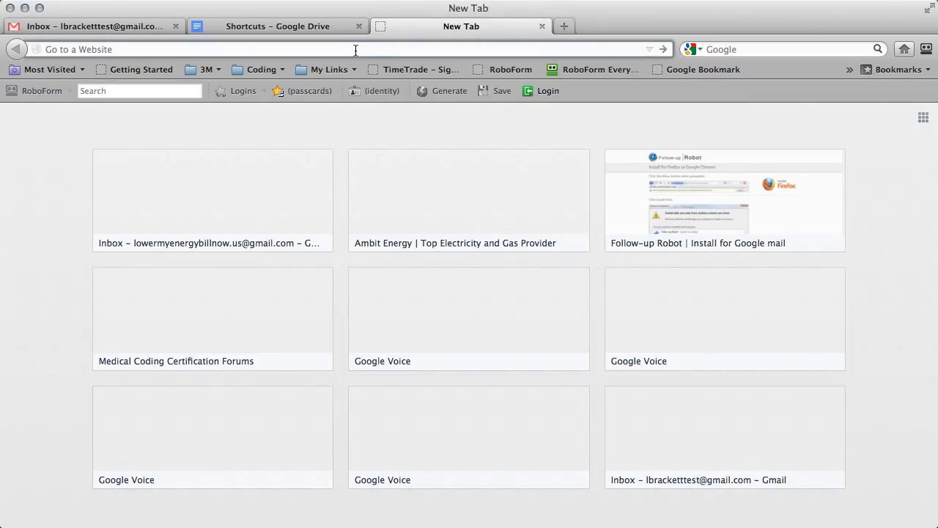
Search Google for keeping the task list in Gmail and open the 'Can Tasks be embedded in the left pane' thread.
{"action": "type", "text": "google ta"}
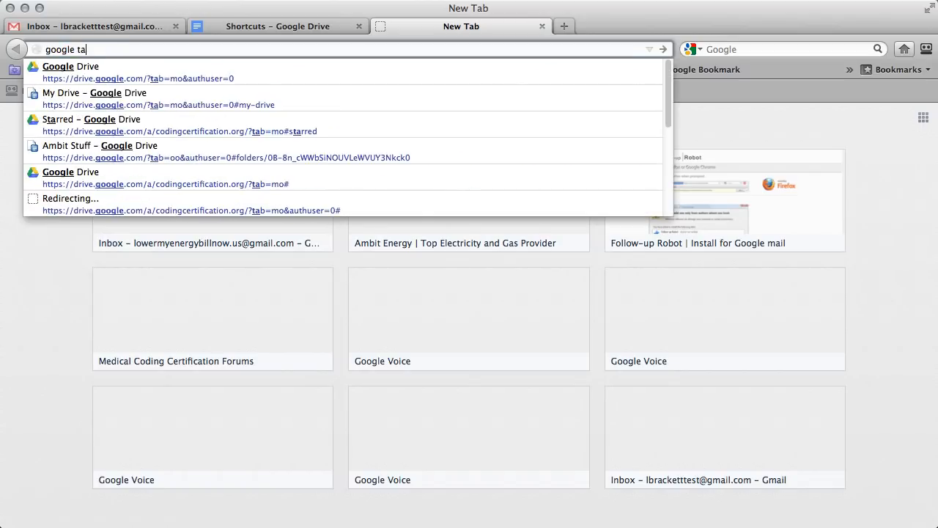
{"action": "type", "text": "sk list o"}
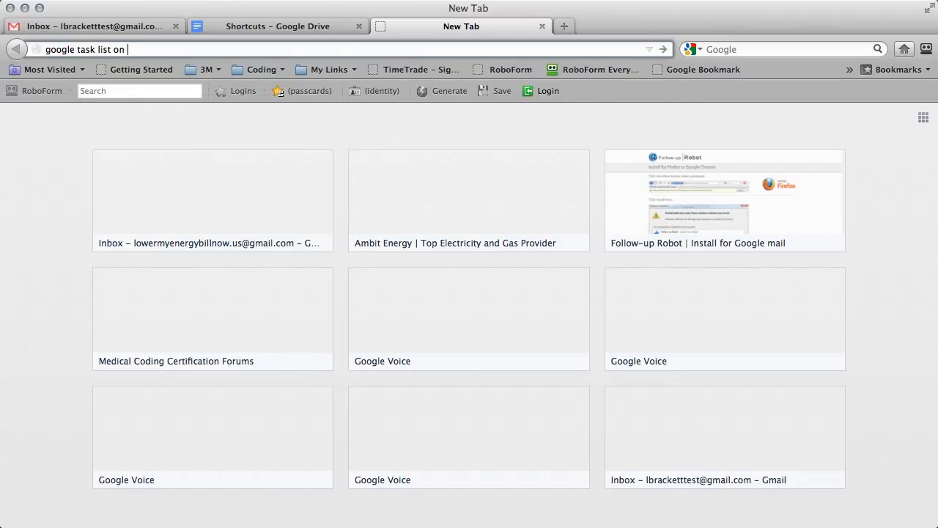
{"action": "type", "text": "nge"}
{"action": "type", "text": "mail"}
{"action": "key", "text": "Return"}
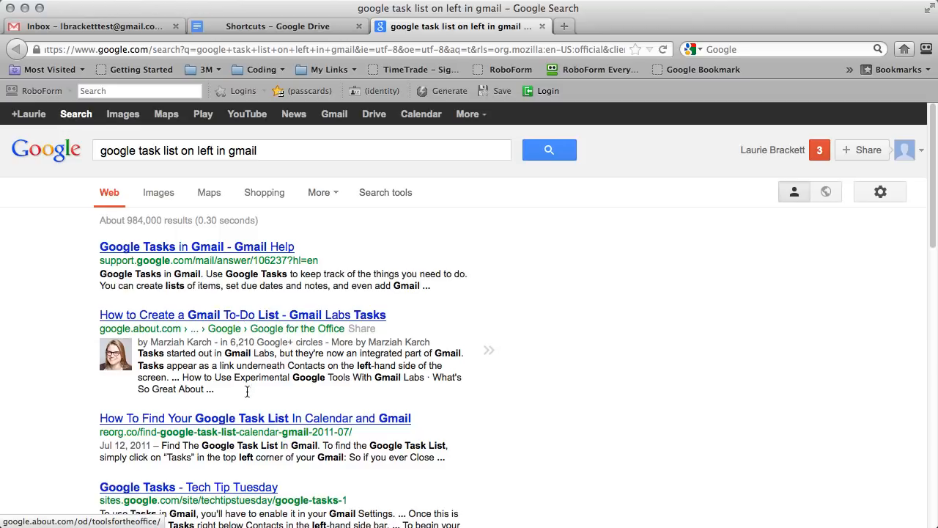
{"action": "scroll", "coordinate": [250, 388], "scroll_direction": "down", "scroll_amount": 5}
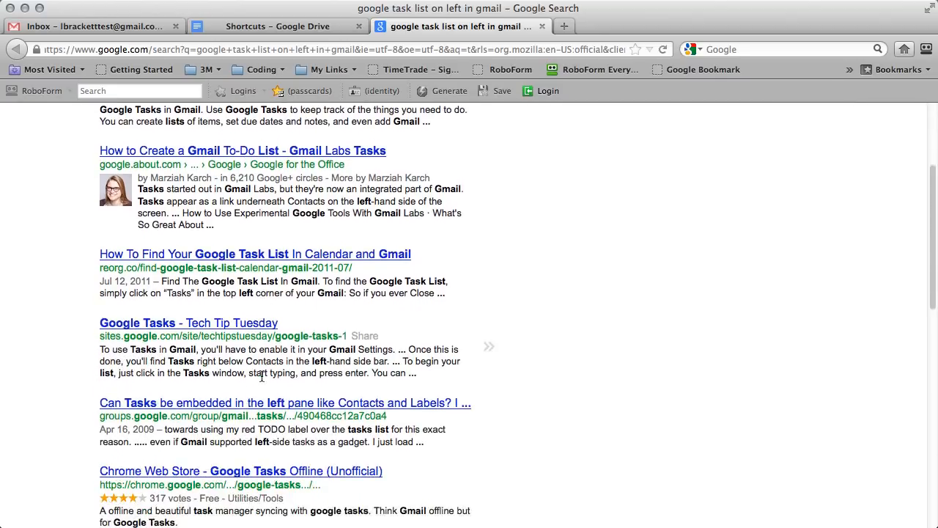
{"action": "left_click", "coordinate": [301, 400]}
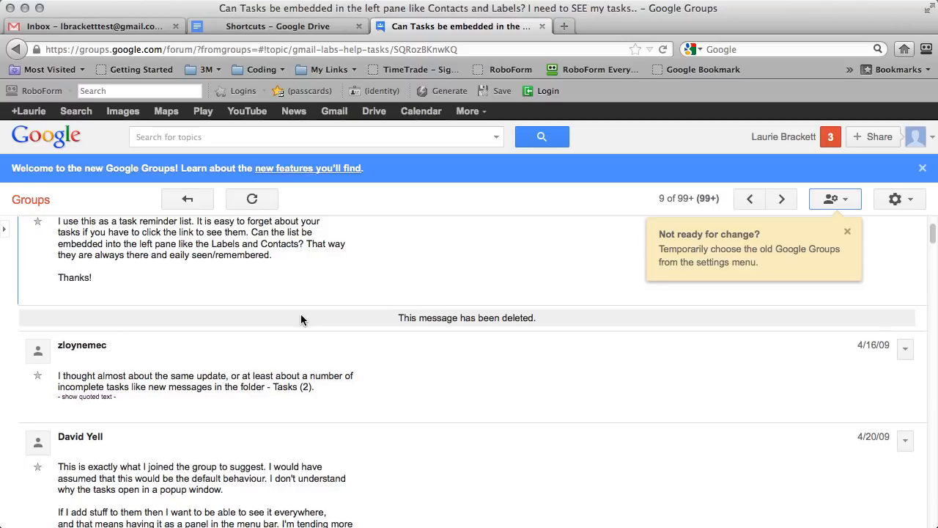
{"action": "scroll", "coordinate": [318, 375], "scroll_direction": "up", "scroll_amount": 3}
{"action": "scroll", "coordinate": [373, 393], "scroll_direction": "down", "scroll_amount": 5}
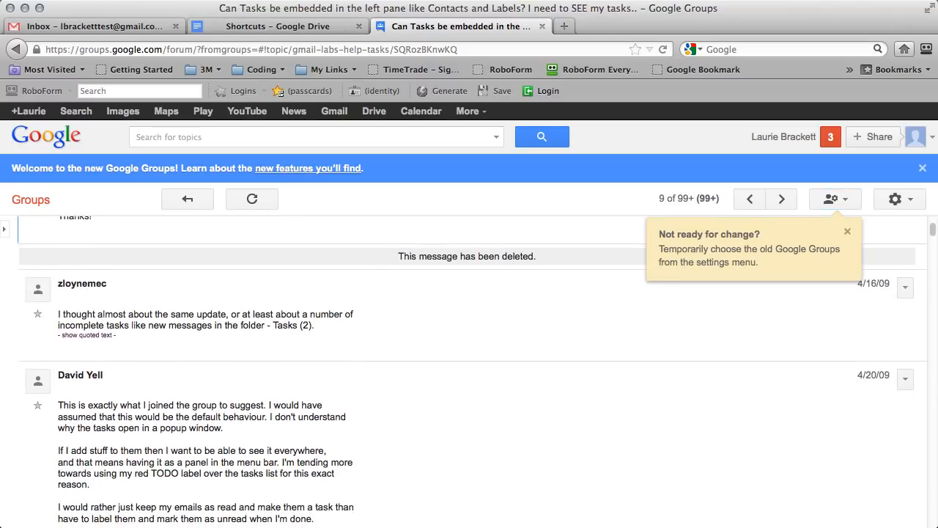
{"action": "scroll", "coordinate": [818, 521], "scroll_direction": "down", "scroll_amount": 4}
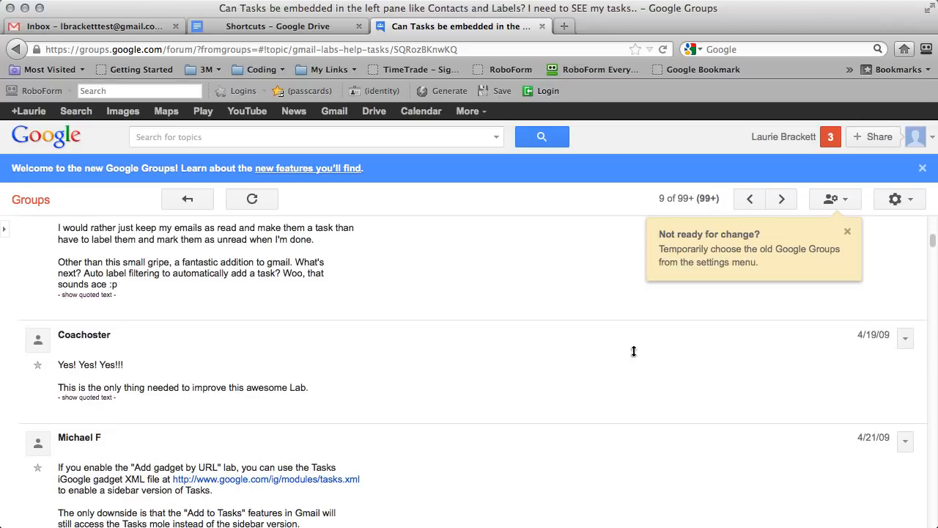
{"action": "left_click_drag", "start_coordinate": [362, 480], "coordinate": [173, 486]}
{"action": "key", "text": "super+c"}
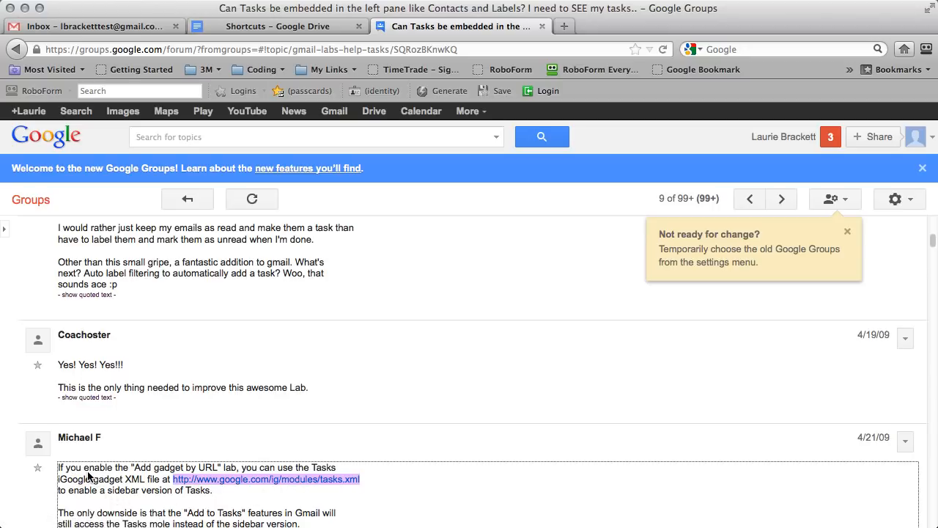
{"action": "scroll", "coordinate": [82, 477], "scroll_direction": "down", "scroll_amount": 1}
{"action": "scroll", "coordinate": [87, 475], "scroll_direction": "down", "scroll_amount": 1}
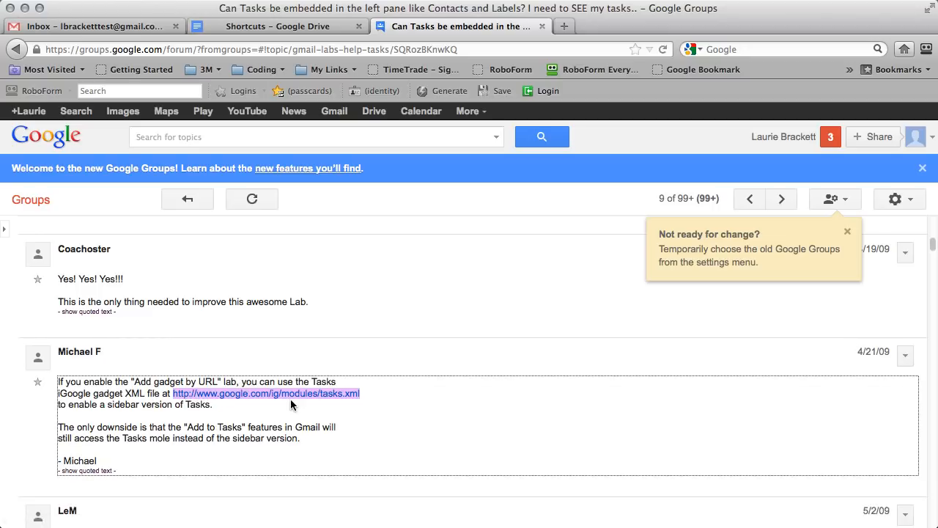
{"action": "left_click", "coordinate": [144, 24]}
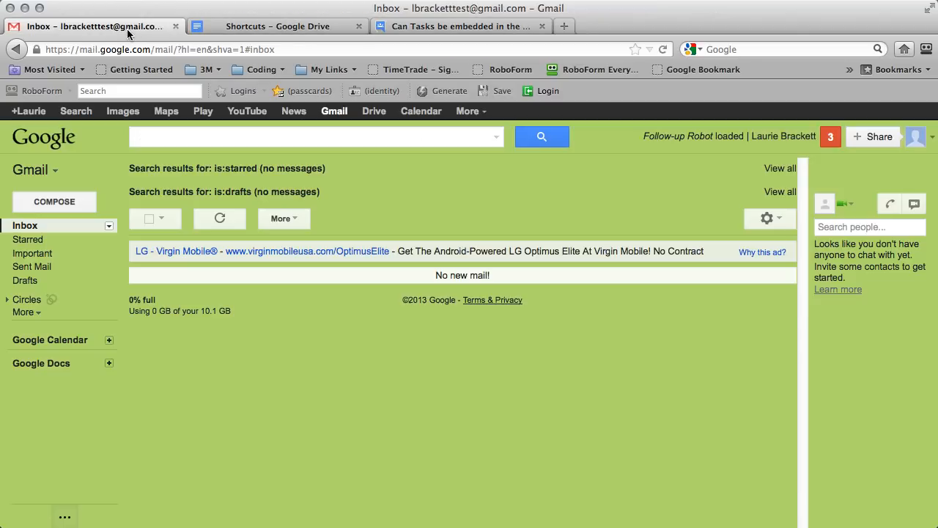
Add the tasks.xml gadget by its URL in Gmail's Gadgets settings, then return to the inbox.
{"action": "left_click", "coordinate": [773, 220]}
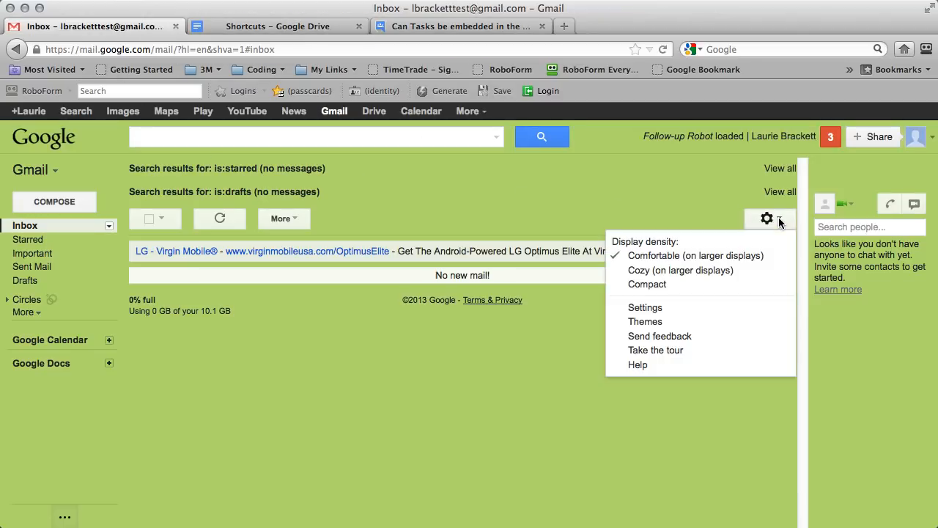
{"action": "left_click", "coordinate": [654, 308]}
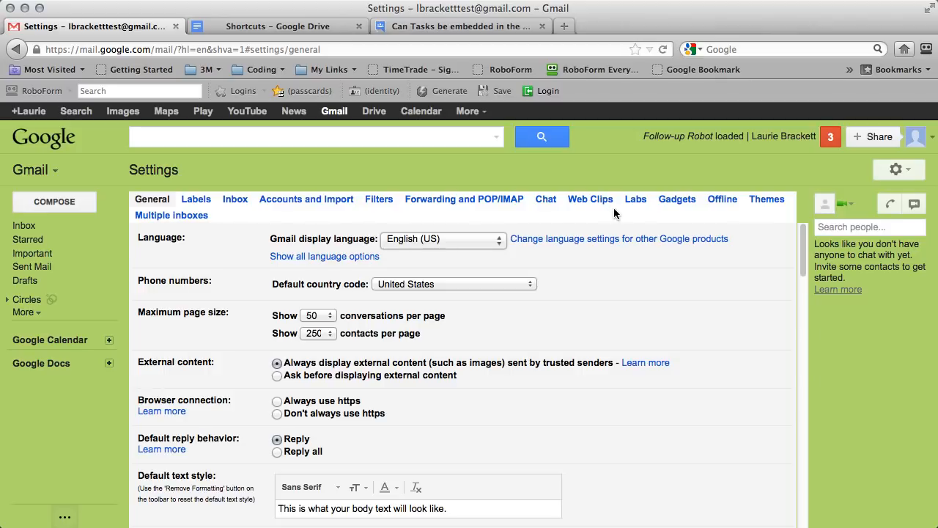
{"action": "left_click", "coordinate": [677, 200]}
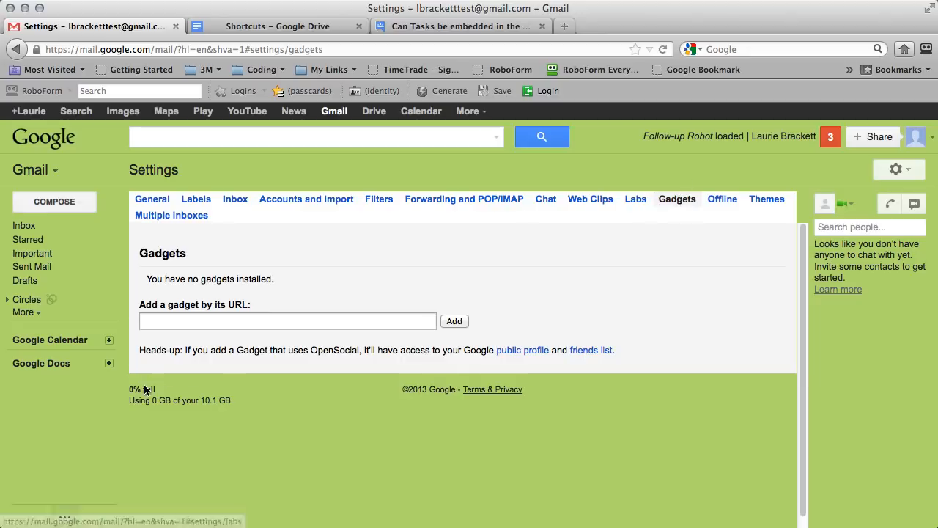
{"action": "left_click", "coordinate": [182, 323]}
{"action": "key", "text": "super+v"}
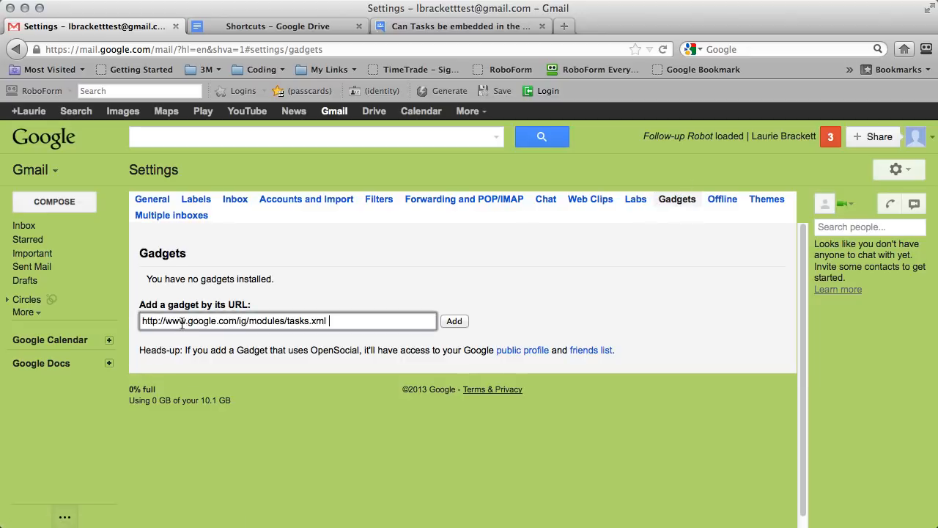
{"action": "left_click", "coordinate": [453, 321]}
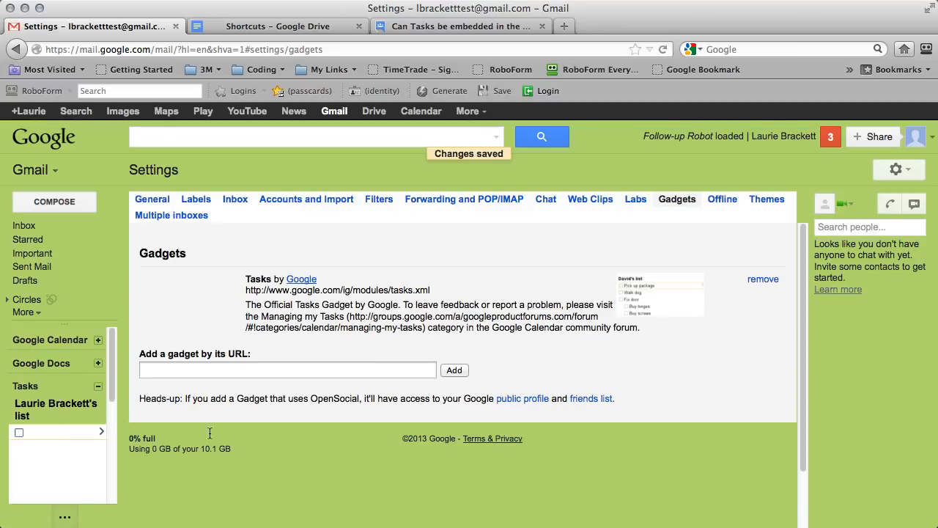
{"action": "scroll", "coordinate": [355, 357], "scroll_direction": "down", "scroll_amount": 1}
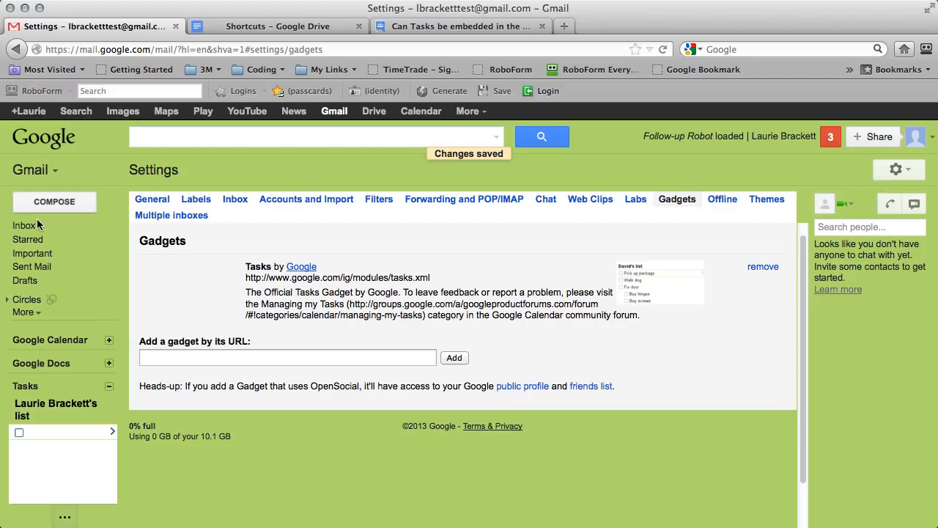
{"action": "left_click", "coordinate": [66, 233]}
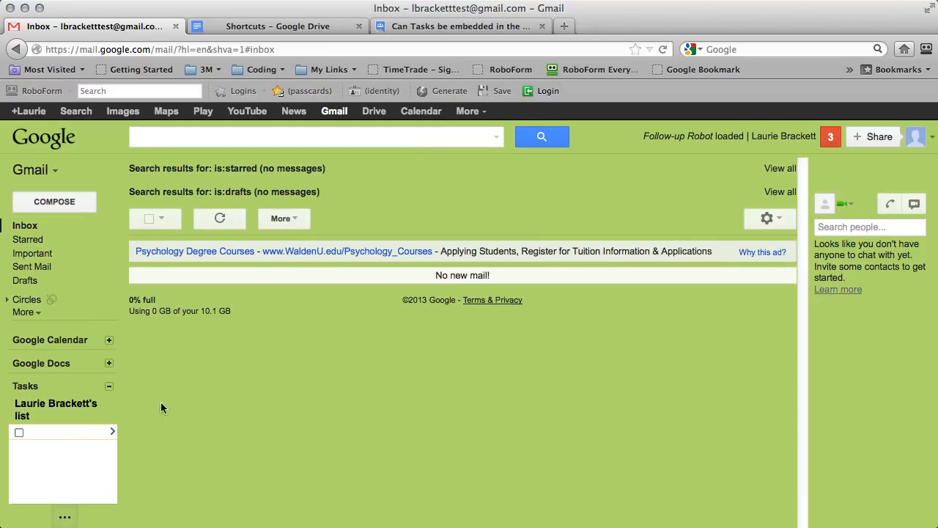
Add the tasks 'add myself as ambit customer' and 'look up grandma's phone number'.
{"action": "scroll", "coordinate": [44, 433], "scroll_direction": "down", "scroll_amount": 1}
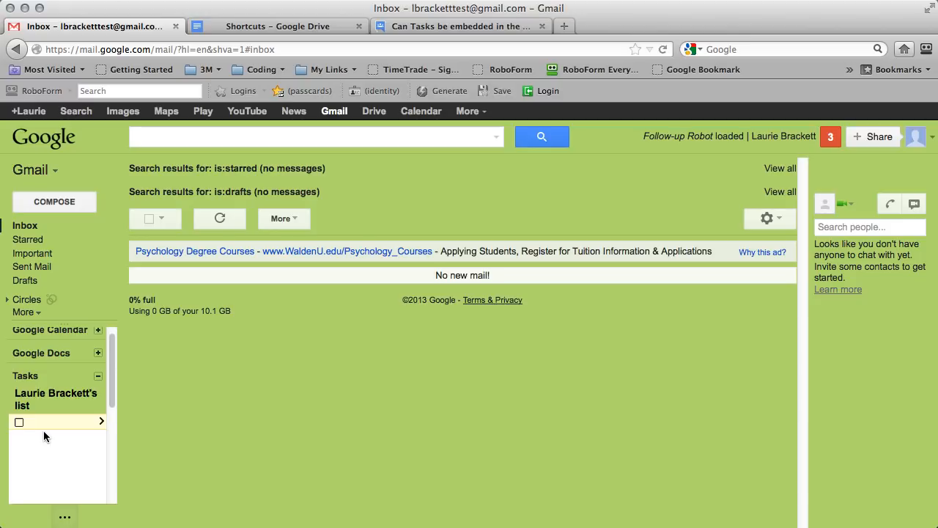
{"action": "type", "text": "add myself as ambit customer"}
{"action": "key", "text": "Return"}
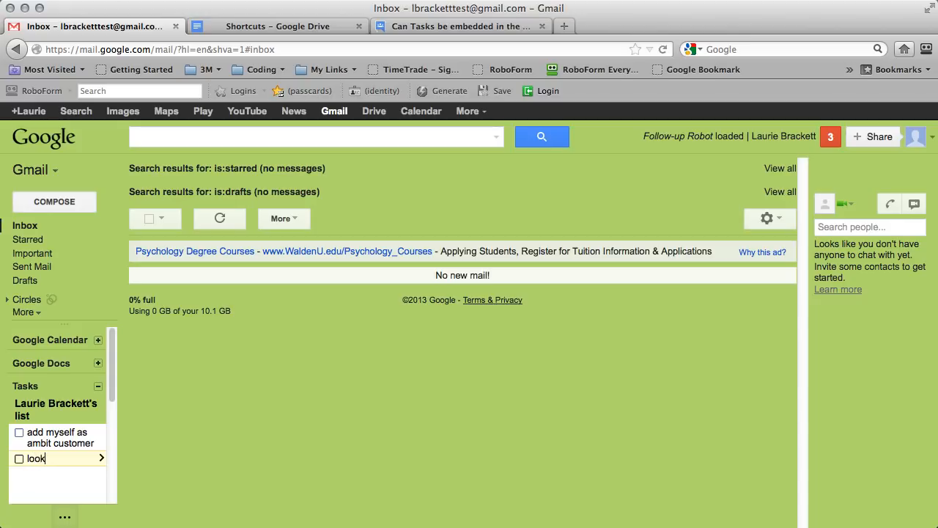
{"action": "type", "text": "look up grandma's"}
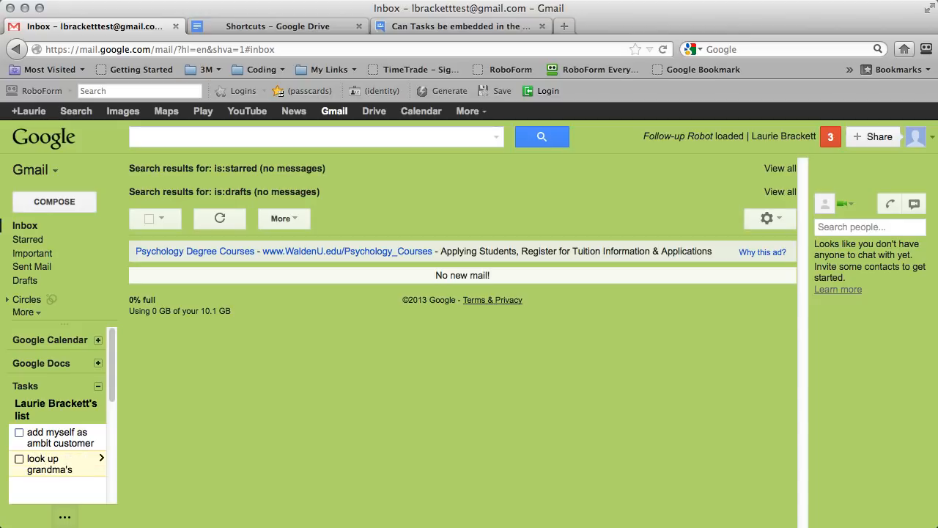
{"action": "type", "text": " phone numb"}
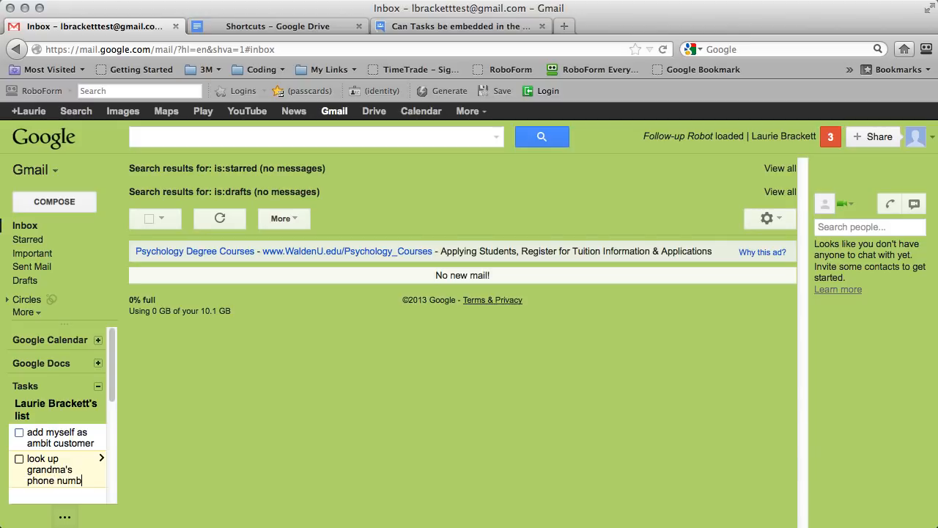
{"action": "type", "text": "er"}
{"action": "key", "text": "Return"}
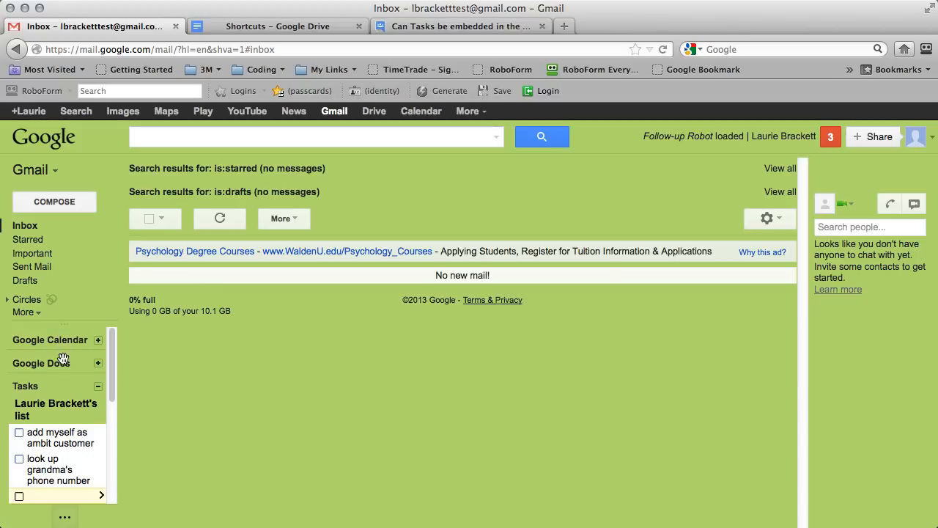
Collapse the Tasks panel and go to Gmail's settings.
{"action": "left_click", "coordinate": [98, 387]}
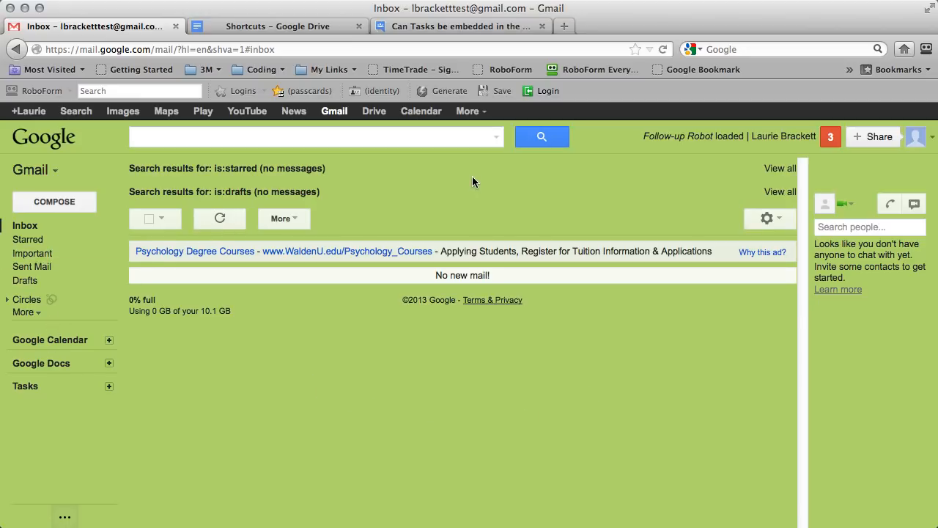
{"action": "left_click", "coordinate": [780, 219]}
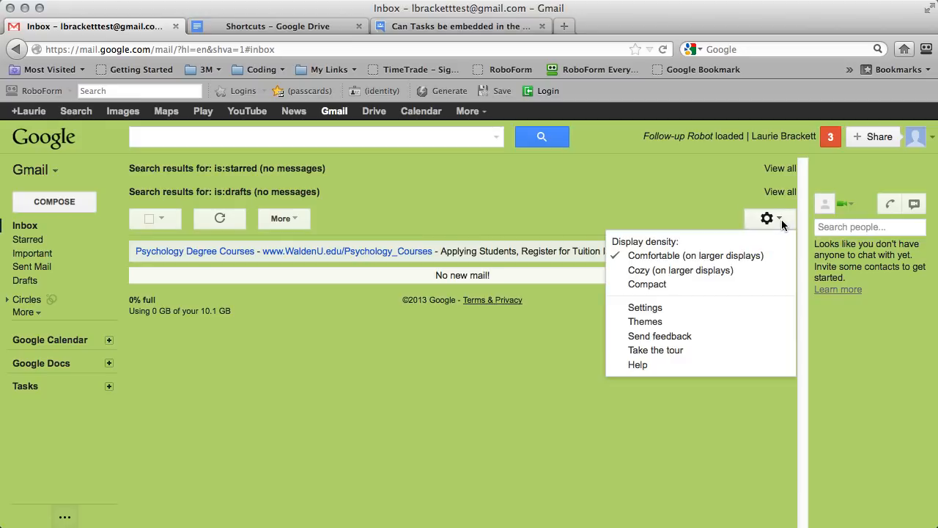
{"action": "left_click", "coordinate": [645, 309]}
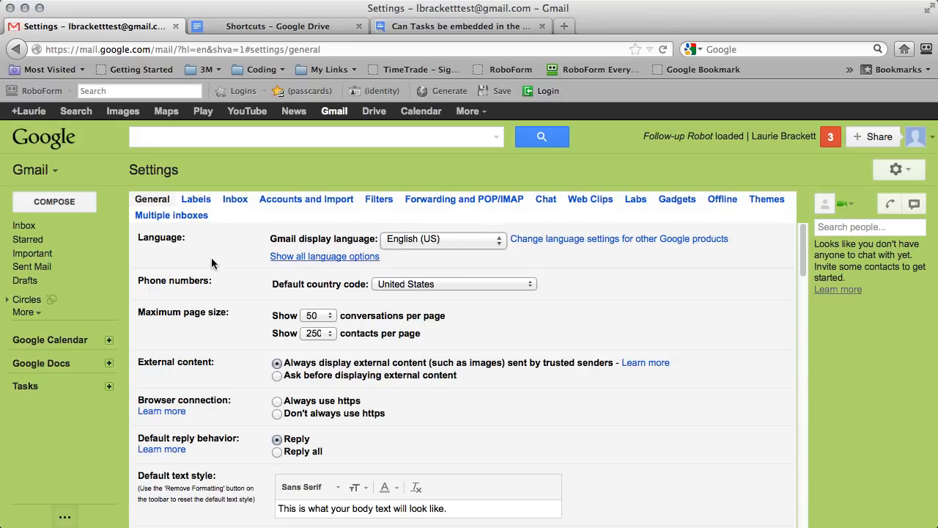
Turn on 'Show Send & Archive button in reply' and choose the '4 stars' preset in General settings.
{"action": "scroll", "coordinate": [261, 287], "scroll_direction": "down", "scroll_amount": 2}
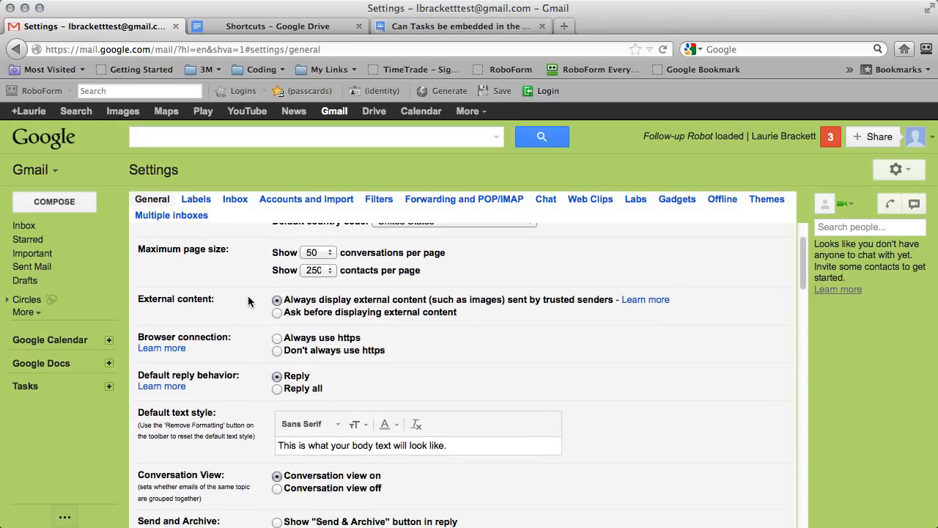
{"action": "scroll", "coordinate": [248, 299], "scroll_direction": "down", "scroll_amount": 2}
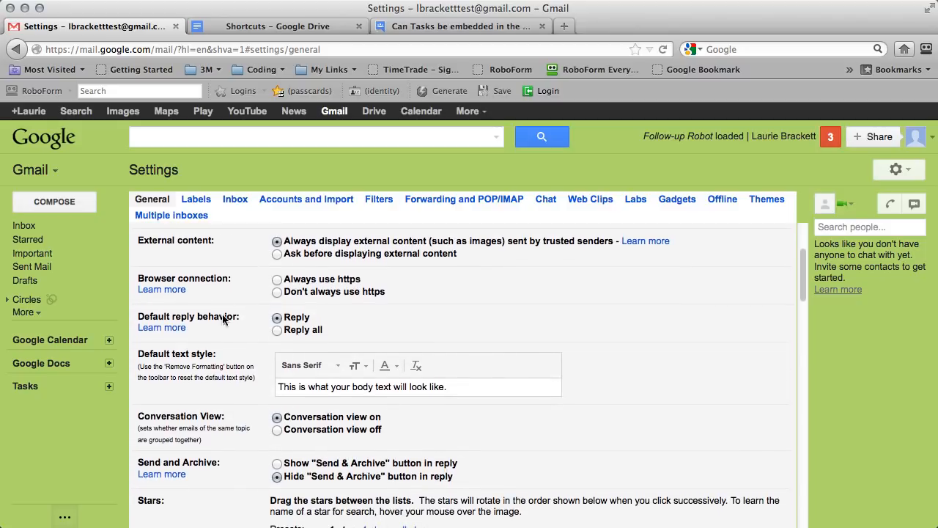
{"action": "scroll", "coordinate": [220, 335], "scroll_direction": "down", "scroll_amount": 1}
{"action": "scroll", "coordinate": [222, 338], "scroll_direction": "down", "scroll_amount": 1}
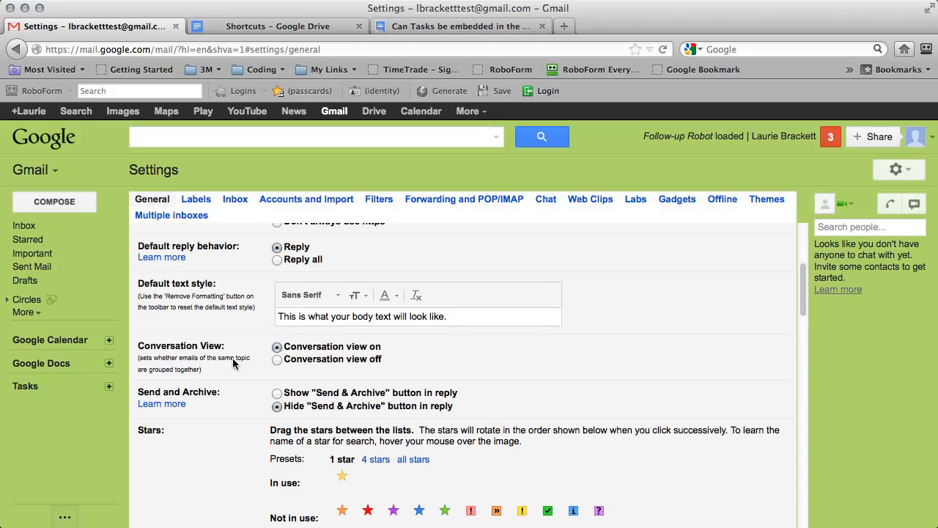
{"action": "scroll", "coordinate": [235, 361], "scroll_direction": "down", "scroll_amount": 2}
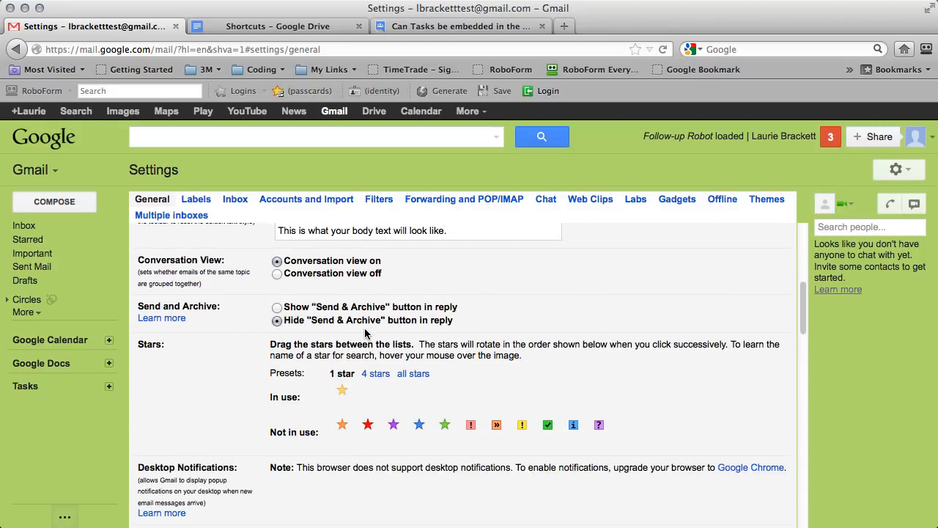
{"action": "left_click", "coordinate": [276, 307]}
{"action": "scroll", "coordinate": [441, 310], "scroll_direction": "down", "scroll_amount": 2}
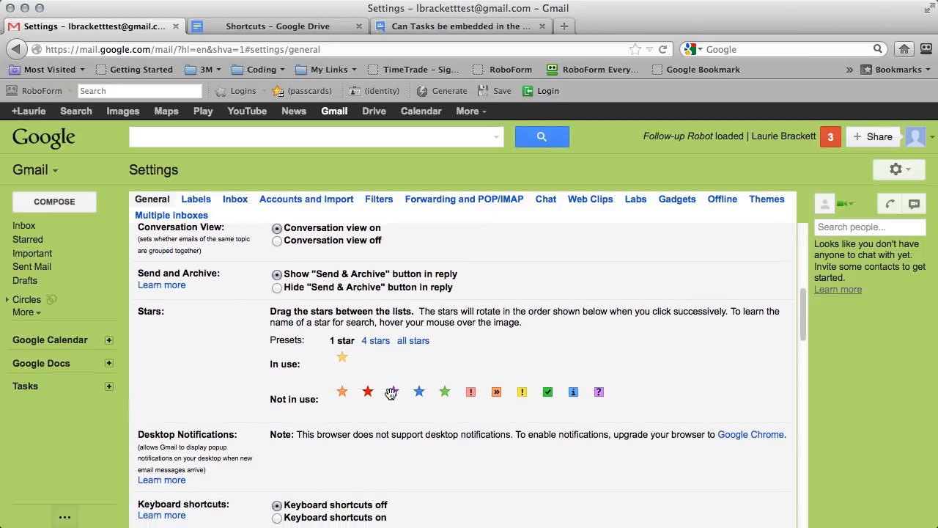
{"action": "left_click", "coordinate": [376, 343]}
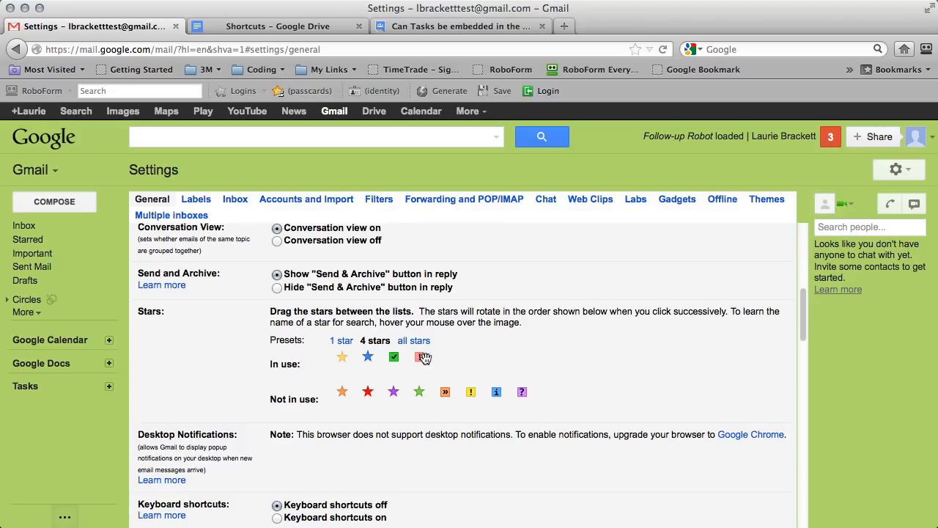
{"action": "scroll", "coordinate": [519, 340], "scroll_direction": "down", "scroll_amount": 5}
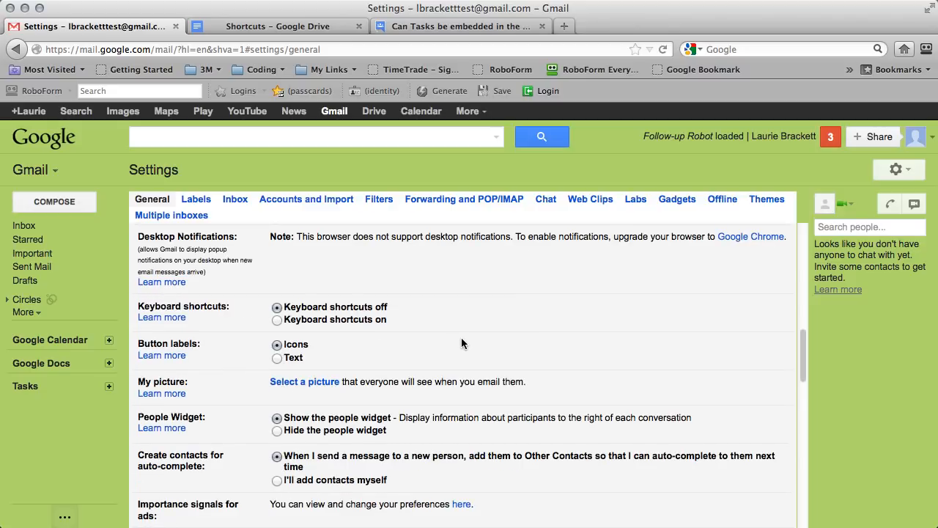
{"action": "scroll", "coordinate": [461, 342], "scroll_direction": "down", "scroll_amount": 1}
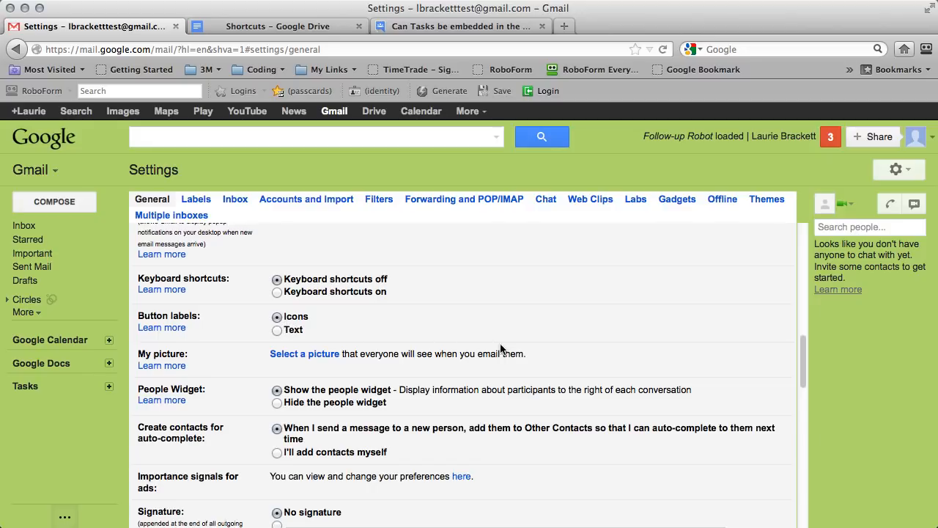
{"action": "scroll", "coordinate": [509, 349], "scroll_direction": "down", "scroll_amount": 2}
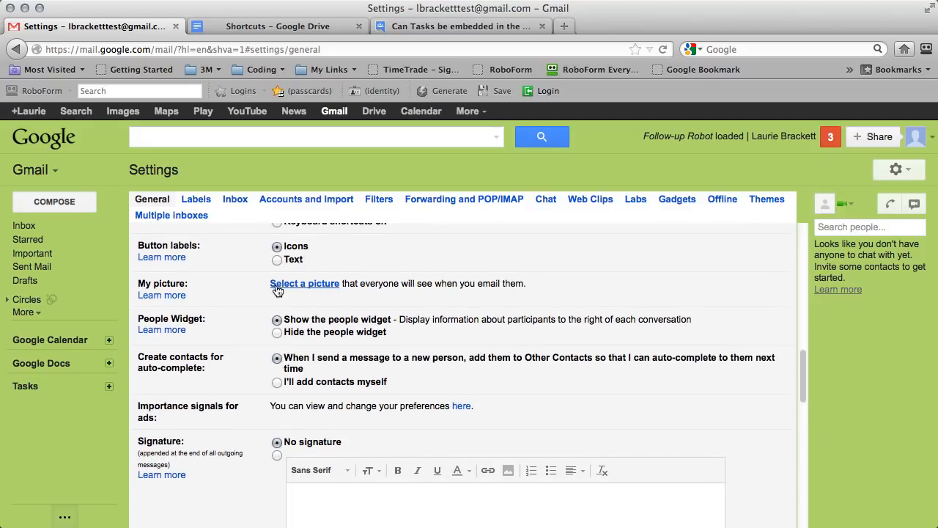
Start a new profile picture under My picture and bring up the computer's file picker.
{"action": "left_click", "coordinate": [305, 286]}
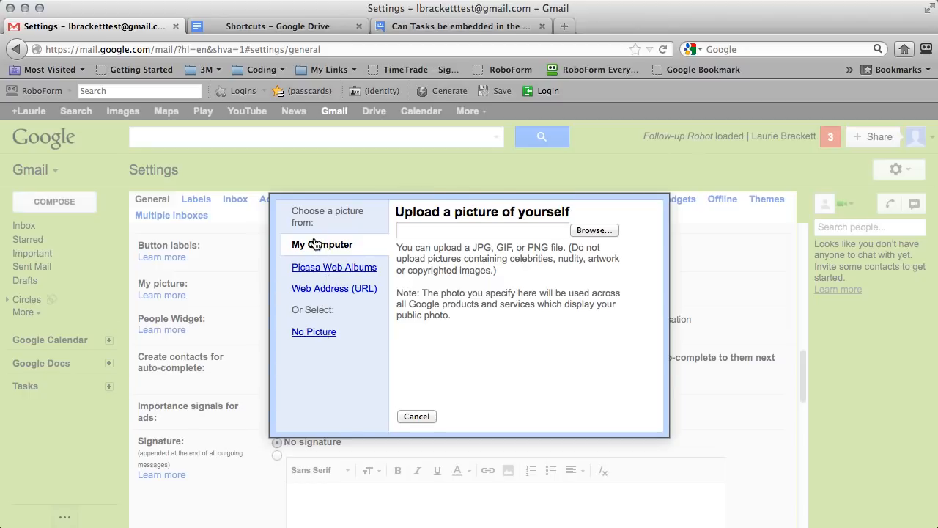
{"action": "left_click", "coordinate": [594, 230]}
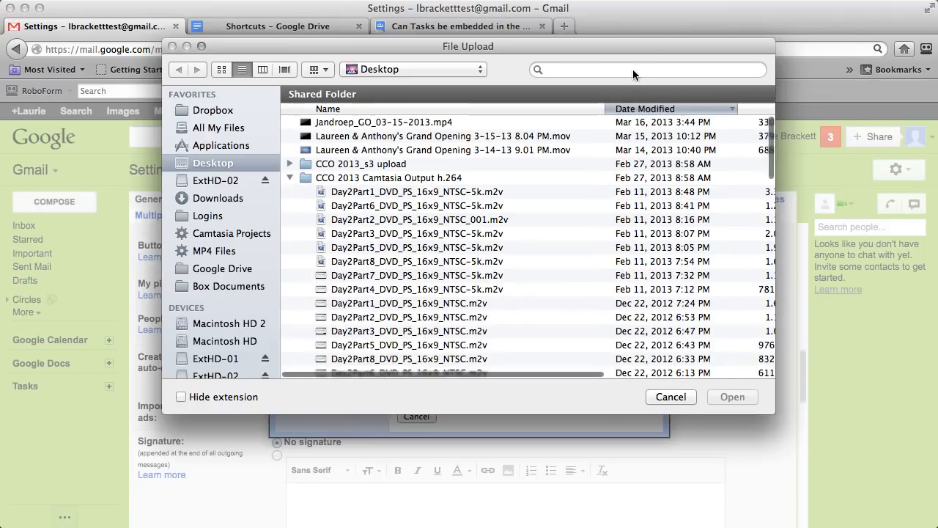
Search File Upload for the photo by its file name and upload it for cropping.
{"action": "left_click", "coordinate": [632, 69]}
{"action": "type", "text": "lj"}
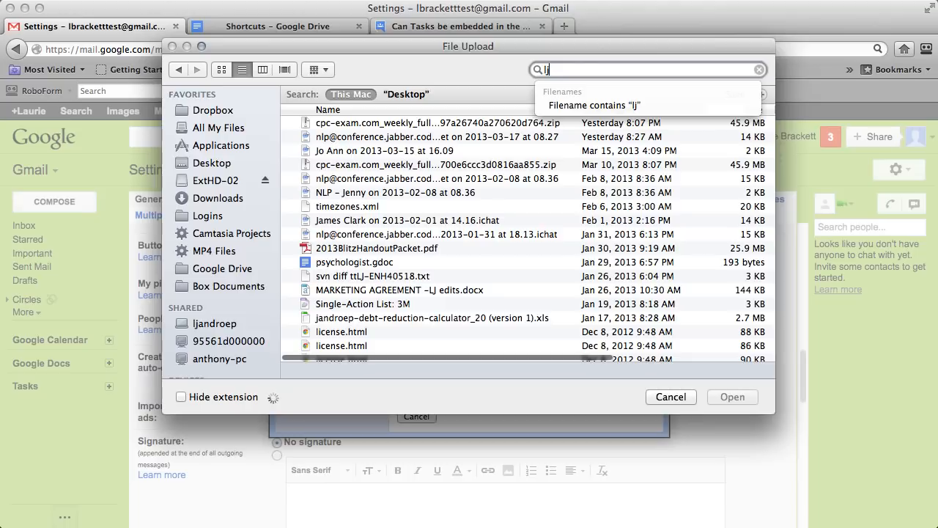
{"action": "type", "text": "-_"}
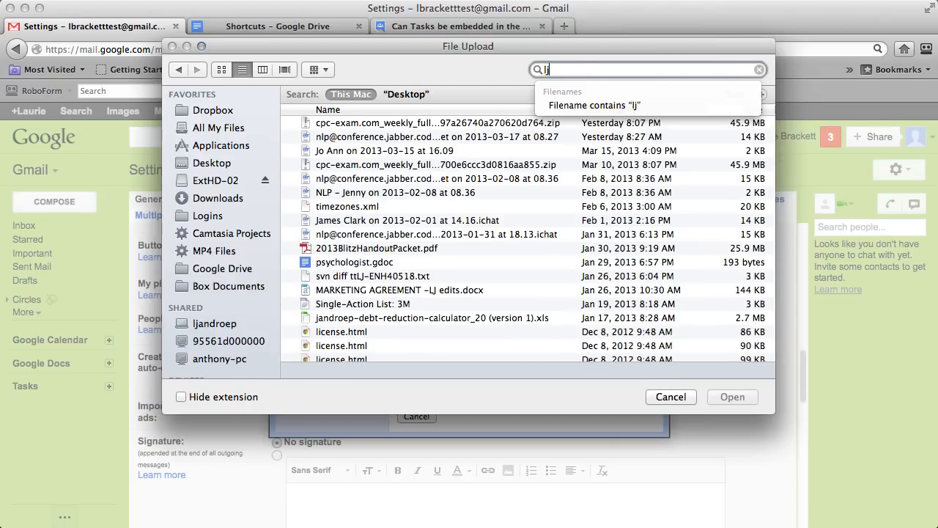
{"action": "type", "text": "_"}
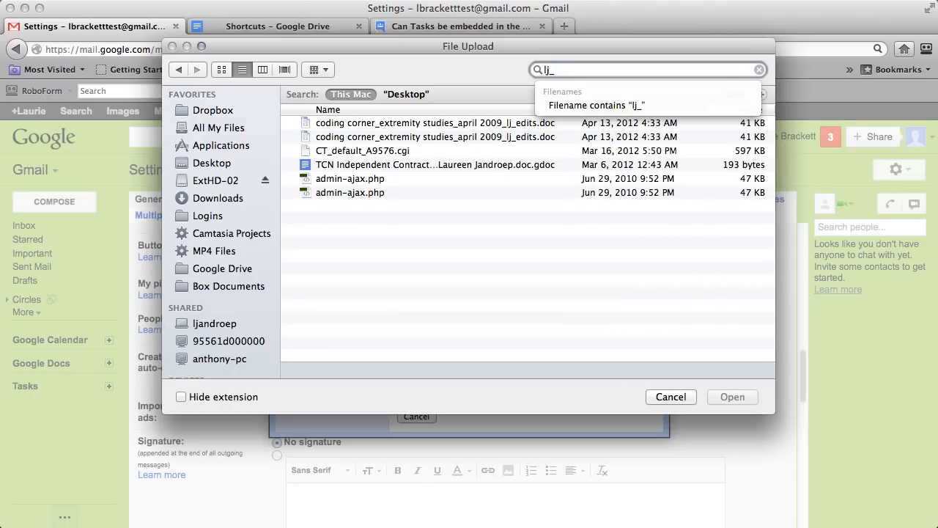
{"action": "left_click_drag", "start_coordinate": [448, 44], "coordinate": [0, 82]}
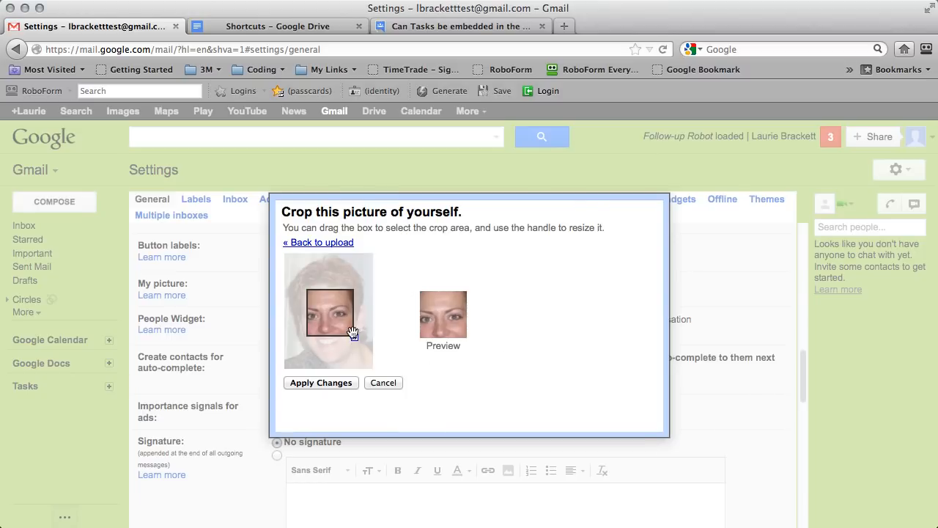
Resize and move the crop box to frame the face and hair, then apply it.
{"action": "left_click_drag", "start_coordinate": [354, 337], "coordinate": [375, 358]}
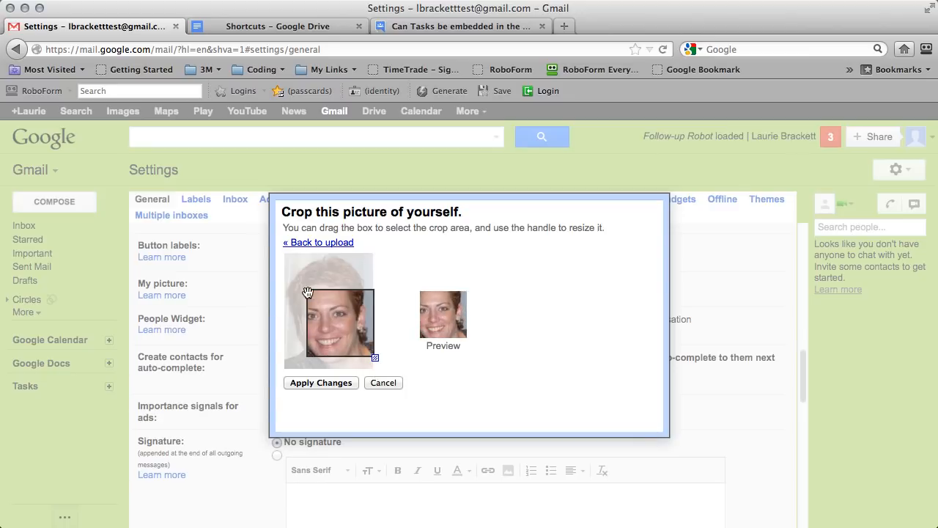
{"action": "left_click_drag", "start_coordinate": [310, 293], "coordinate": [290, 261]}
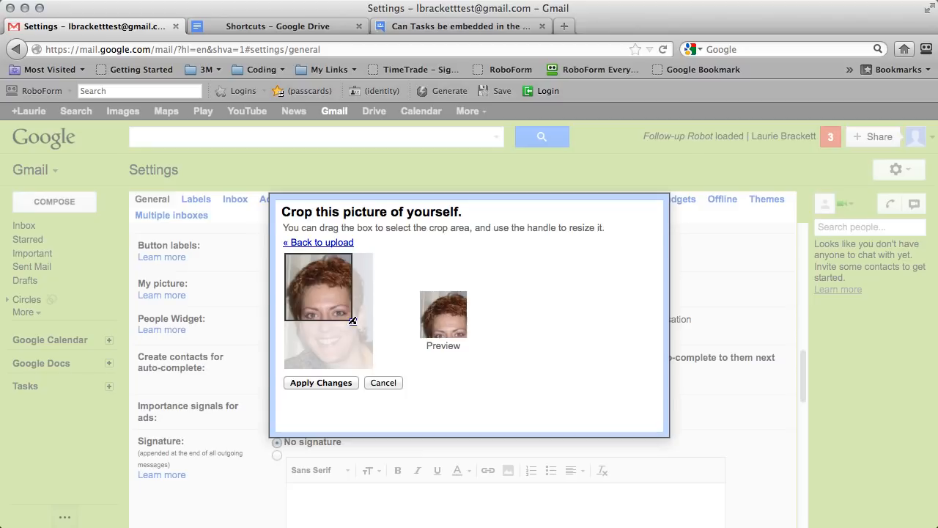
{"action": "left_click_drag", "start_coordinate": [352, 321], "coordinate": [374, 343]}
{"action": "left_click_drag", "start_coordinate": [338, 279], "coordinate": [342, 292]}
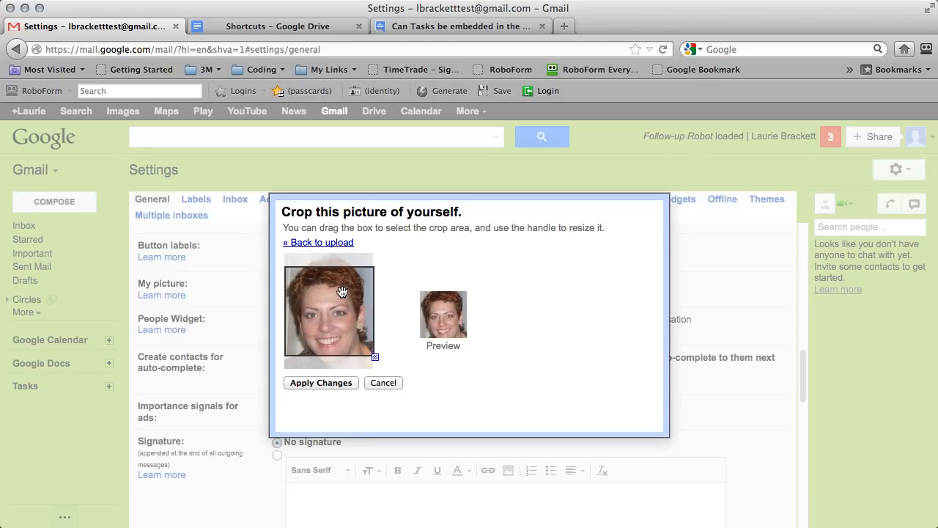
{"action": "left_click", "coordinate": [332, 382]}
{"action": "scroll", "coordinate": [346, 290], "scroll_direction": "down", "scroll_amount": 3}
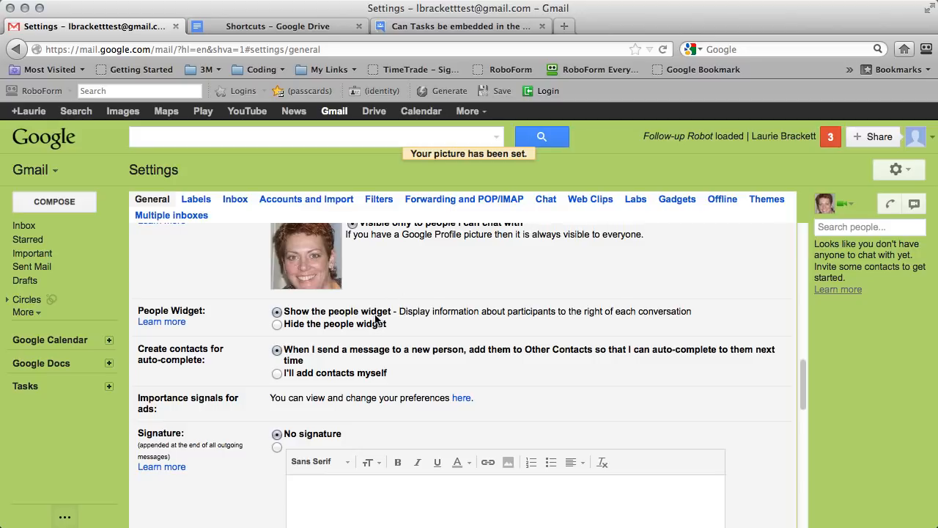
Scroll down to Signature and select the custom signature option instead of 'No signature'.
{"action": "scroll", "coordinate": [333, 323], "scroll_direction": "down", "scroll_amount": 1}
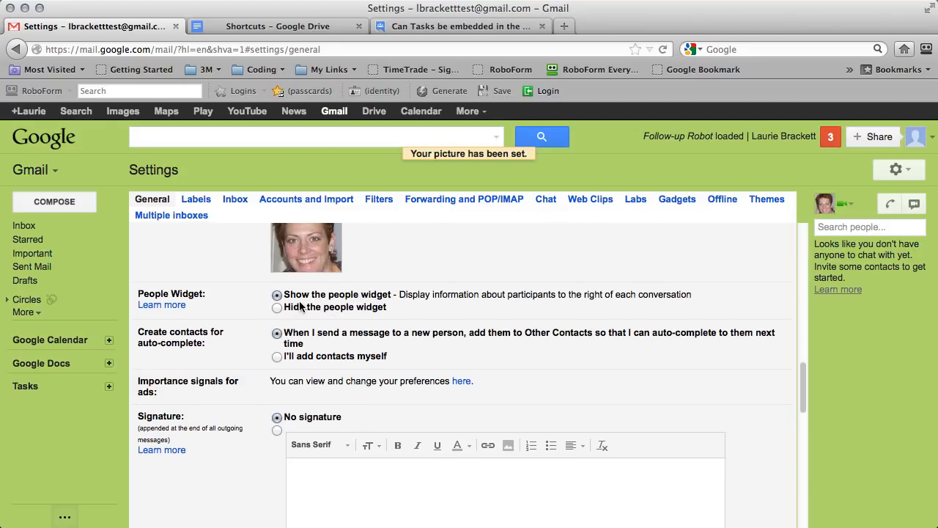
{"action": "scroll", "coordinate": [374, 337], "scroll_direction": "down", "scroll_amount": 1}
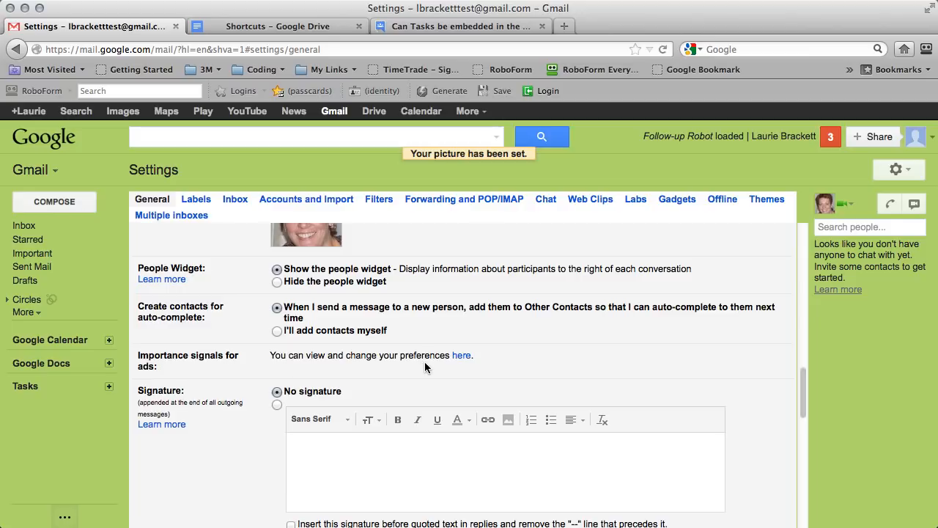
{"action": "scroll", "coordinate": [424, 361], "scroll_direction": "down", "scroll_amount": 1}
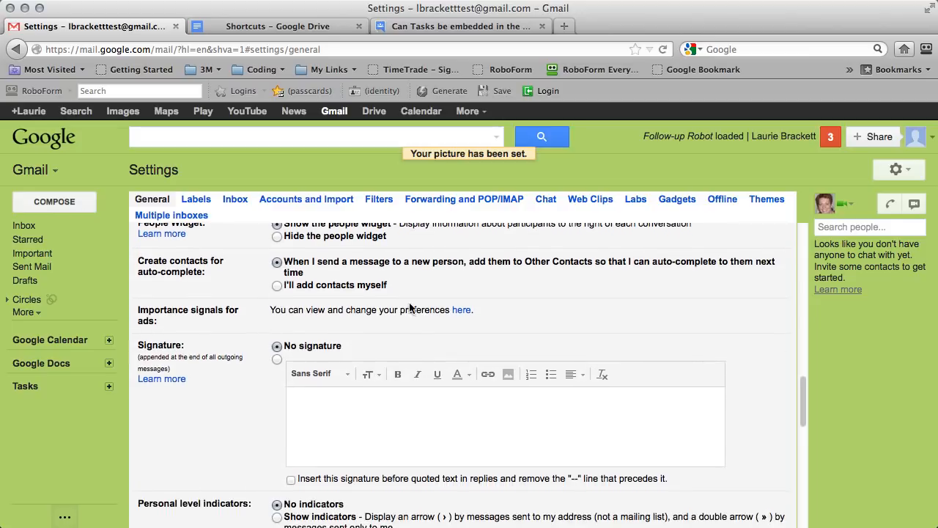
{"action": "scroll", "coordinate": [422, 306], "scroll_direction": "down", "scroll_amount": 2}
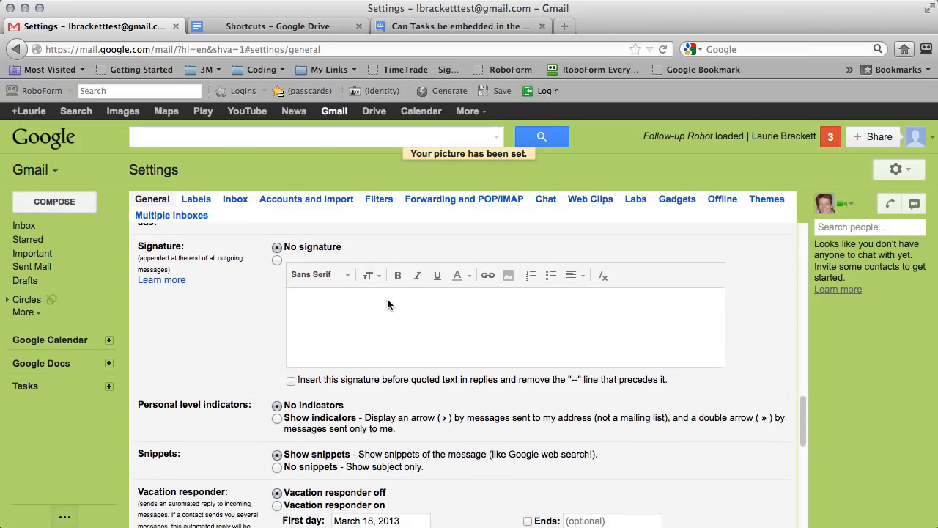
{"action": "left_click", "coordinate": [277, 261]}
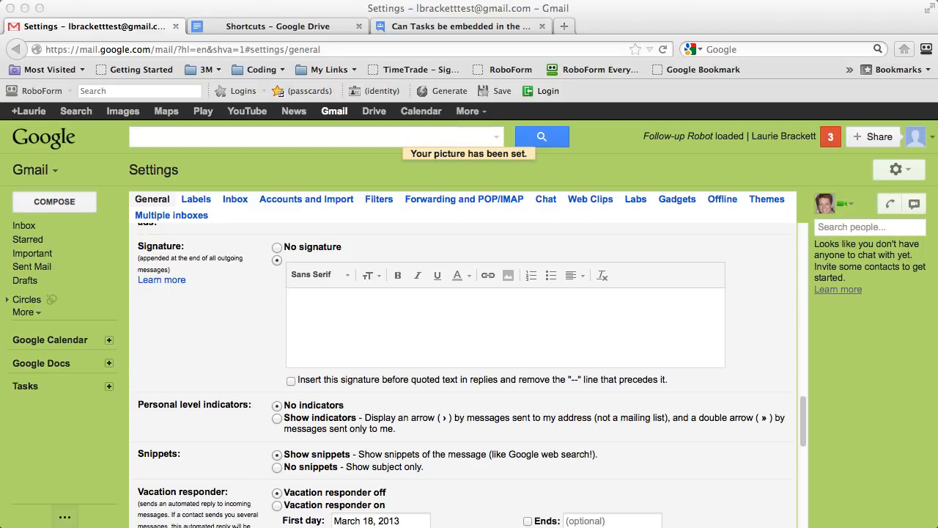
Paste the prepared four-line consultant signature into the empty signature box.
{"action": "left_click", "coordinate": [377, 310]}
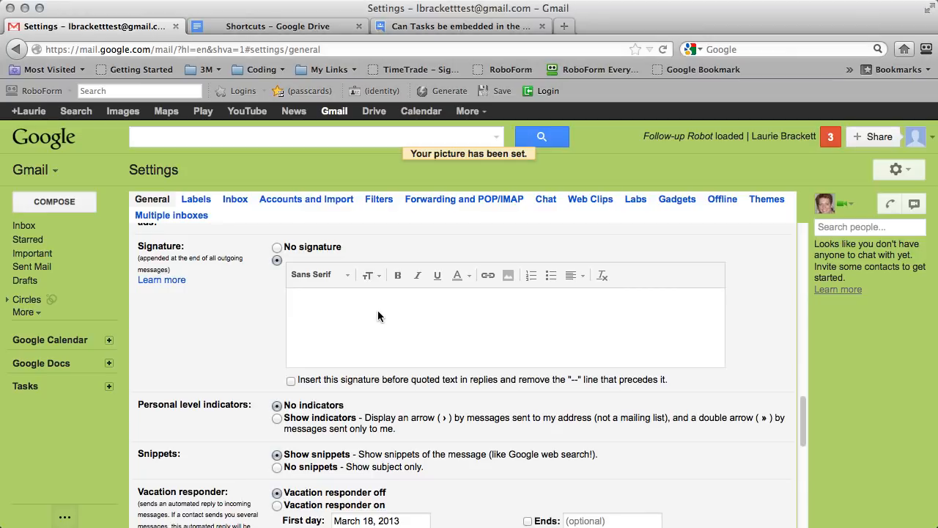
{"action": "left_click", "coordinate": [338, 293]}
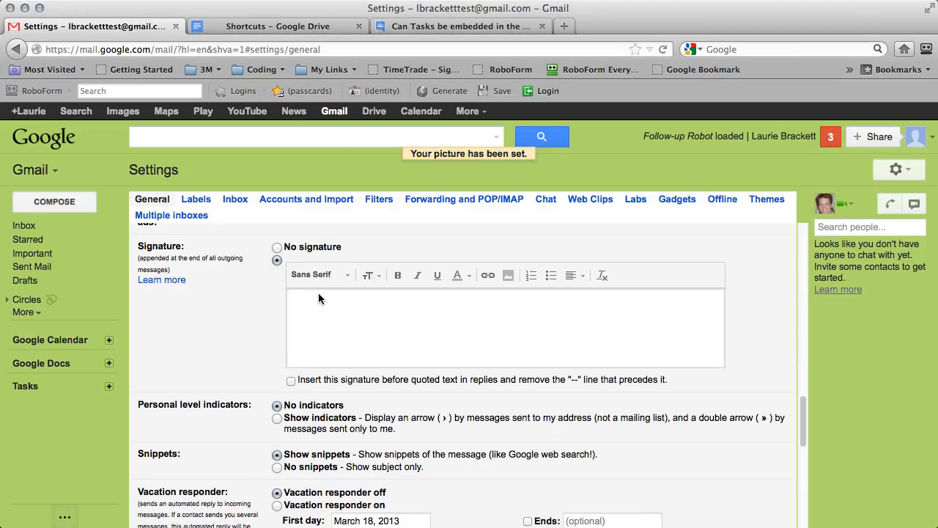
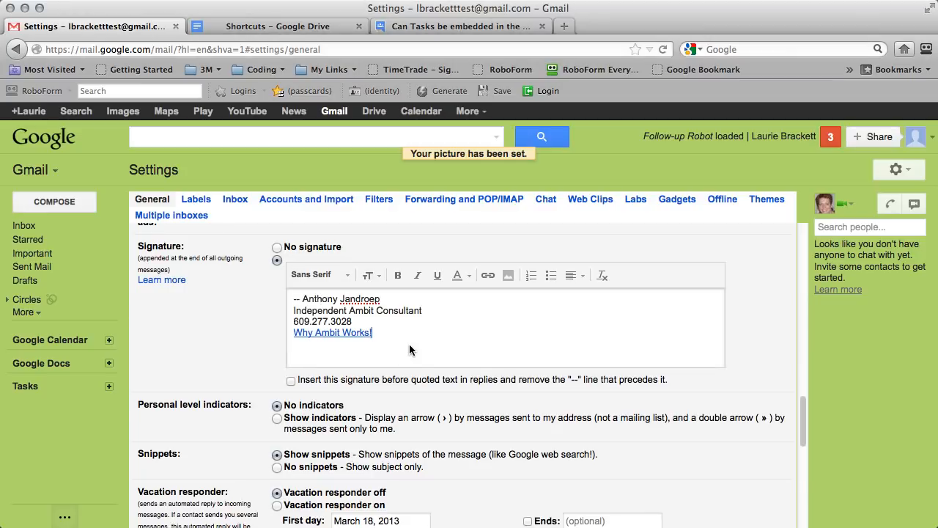
Remove the link from the 'Why Ambit Works!' line, leaving that line selected.
{"action": "left_click", "coordinate": [318, 336]}
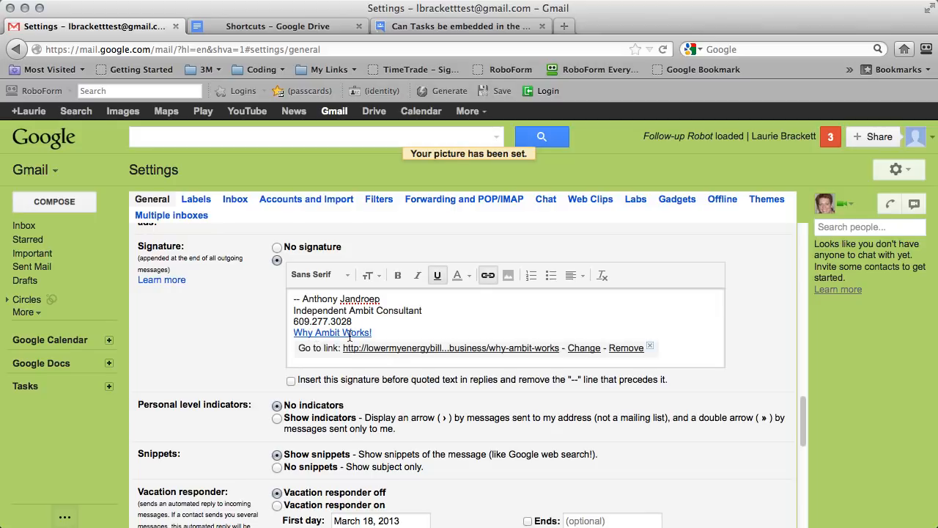
{"action": "left_click", "coordinate": [376, 334]}
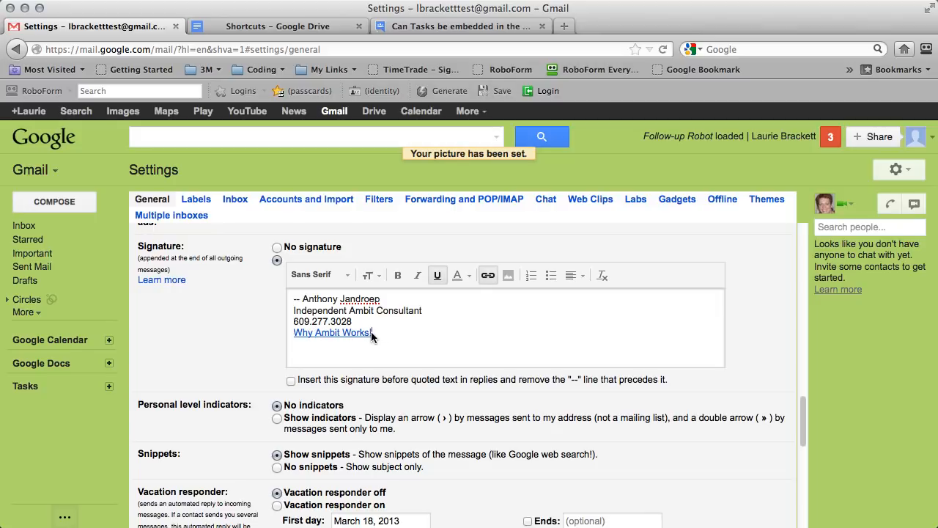
{"action": "left_click_drag", "start_coordinate": [349, 334], "coordinate": [292, 334]}
{"action": "left_click", "coordinate": [489, 277]}
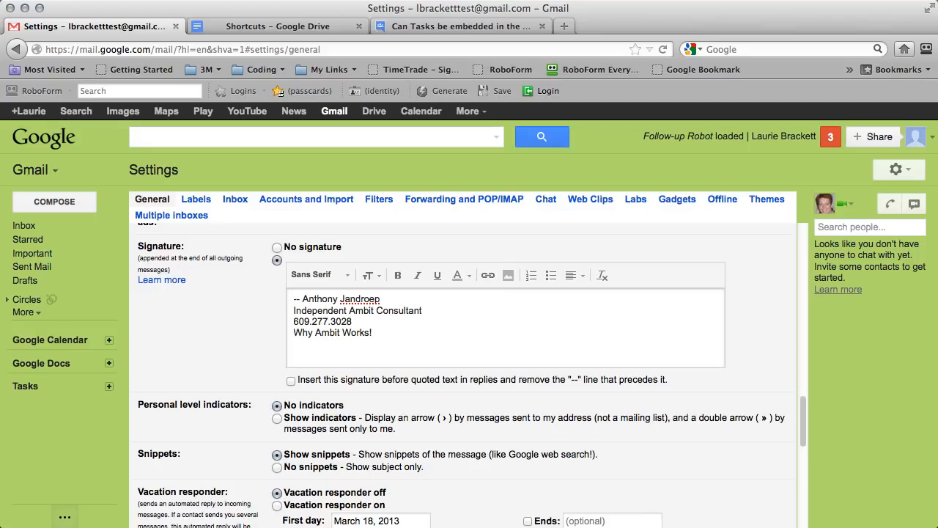
{"action": "key", "text": "super+Tab"}
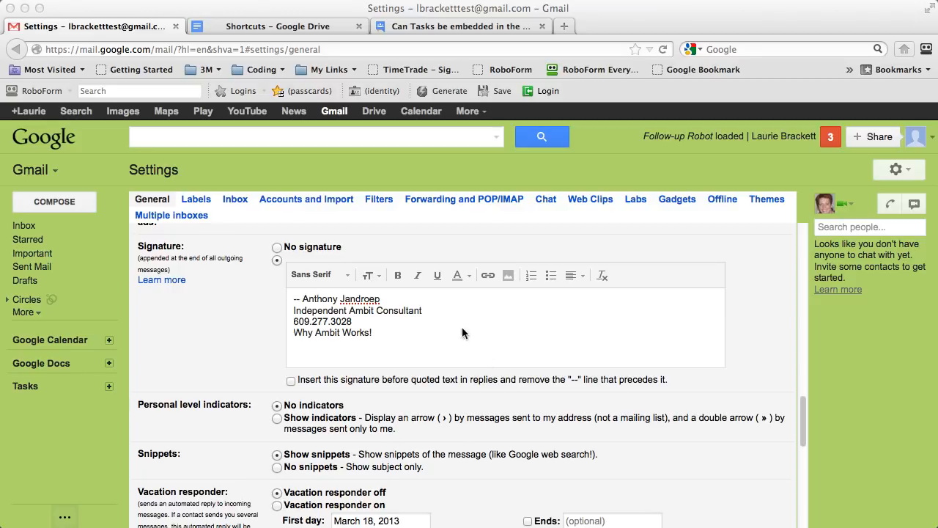
{"action": "left_click", "coordinate": [382, 335]}
{"action": "left_click_drag", "start_coordinate": [383, 335], "coordinate": [292, 330]}
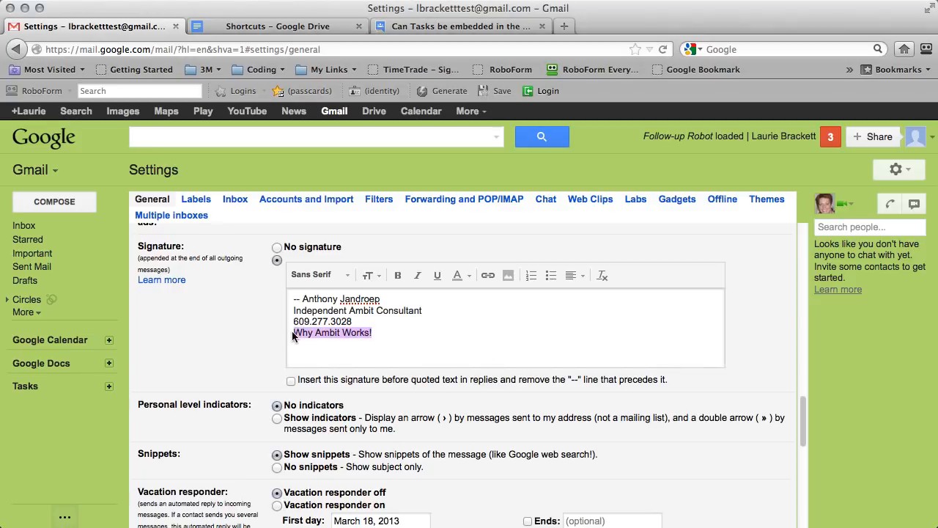
Link 'Why Ambit Works!' to the pasted myambit.com why-ambit-works address and test it.
{"action": "left_click", "coordinate": [494, 276]}
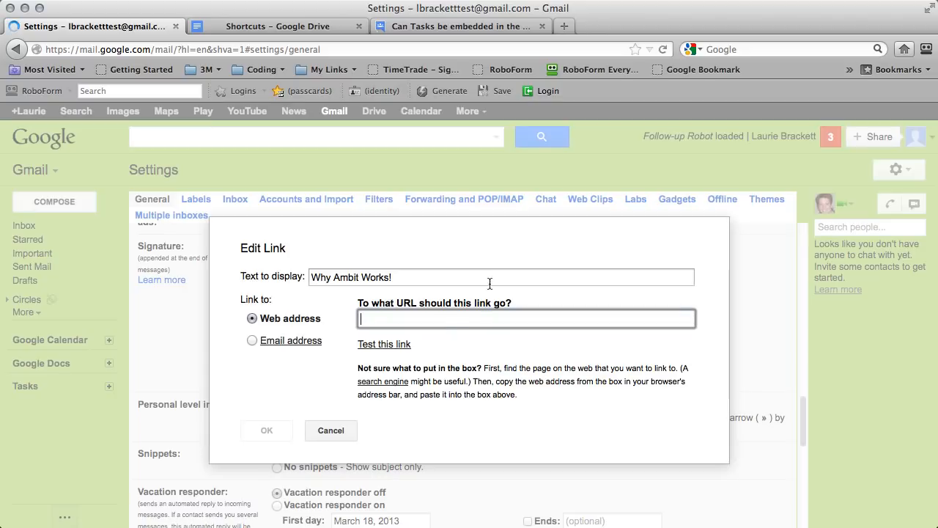
{"action": "type", "text": "http://lowermyenergybillnow.myambit.com/start-a-business/why-ambit-works"}
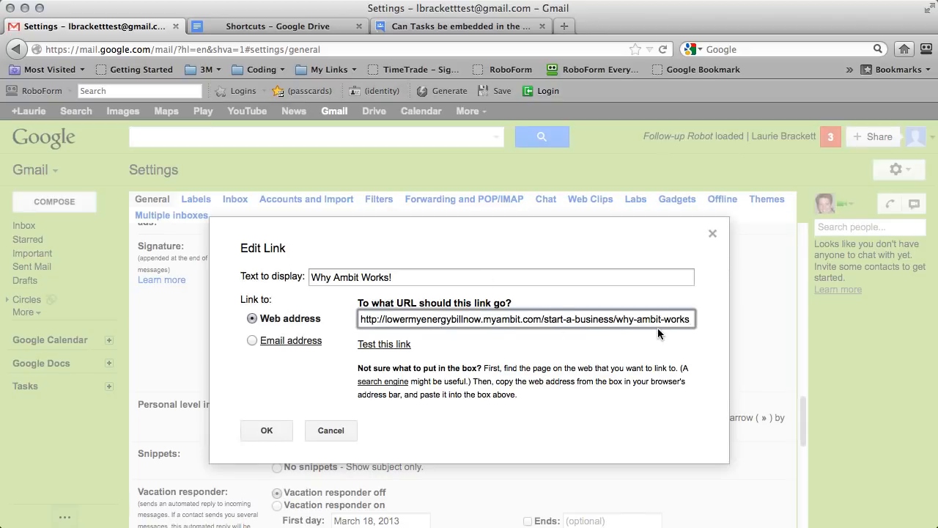
{"action": "left_click_drag", "start_coordinate": [482, 319], "coordinate": [382, 320]}
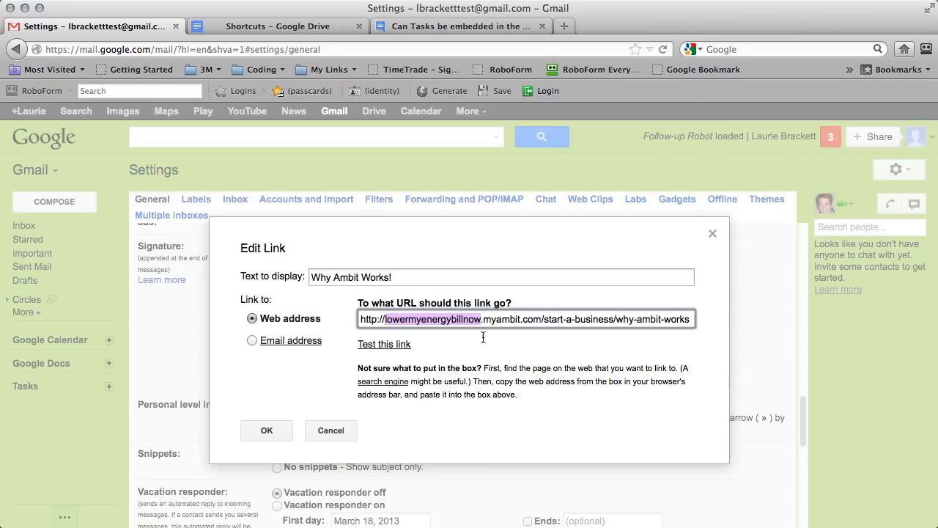
{"action": "left_click", "coordinate": [392, 345]}
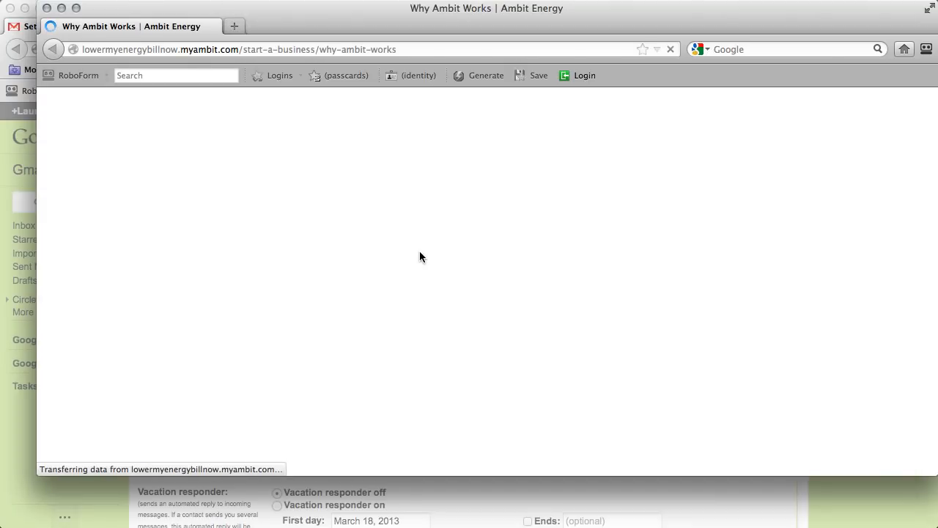
Close the test page window and confirm the link in the Edit Link dialog.
{"action": "left_click", "coordinate": [47, 8]}
{"action": "left_click", "coordinate": [265, 430]}
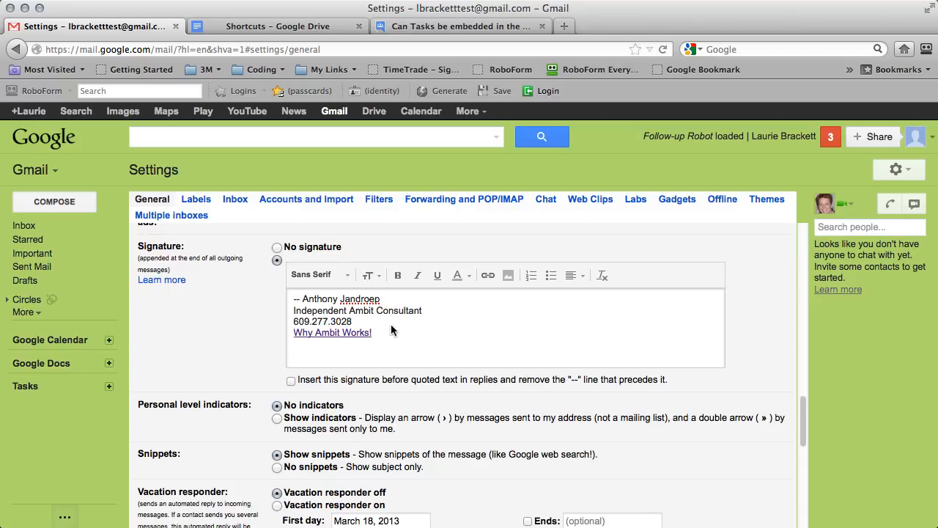
Join the consultant title and phone number onto one line, adding a '|' separator.
{"action": "left_click", "coordinate": [449, 315]}
{"action": "key", "text": "Delete"}
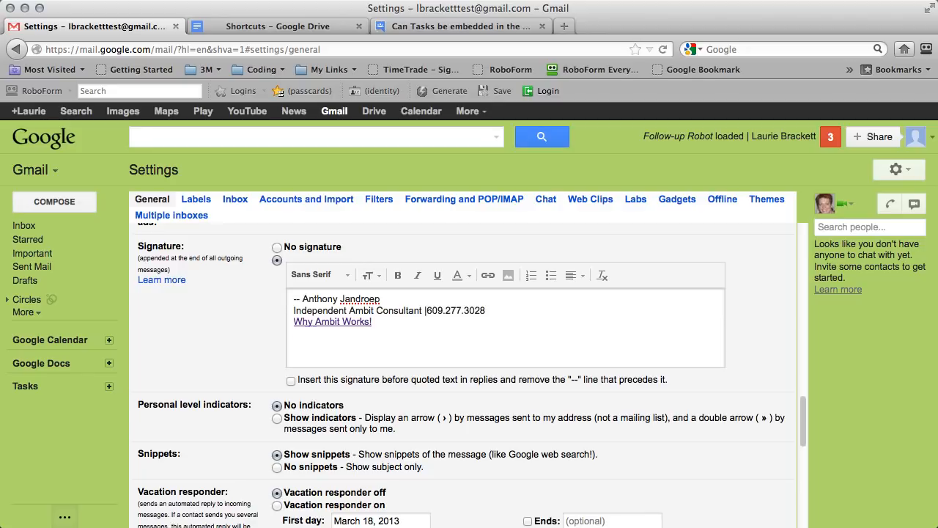
{"action": "left_click", "coordinate": [509, 310]}
{"action": "type", "text": "|"}
{"action": "key", "text": "Delete"}
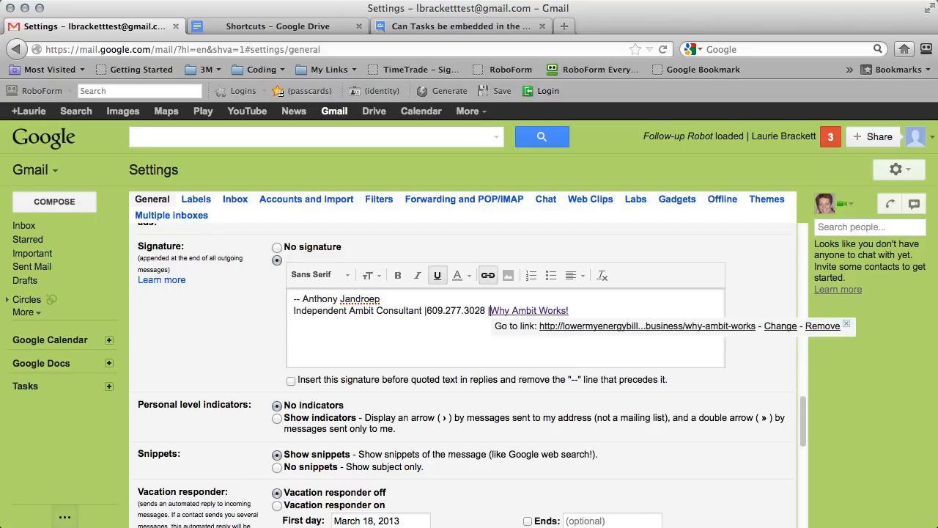
{"action": "key", "text": "Return"}
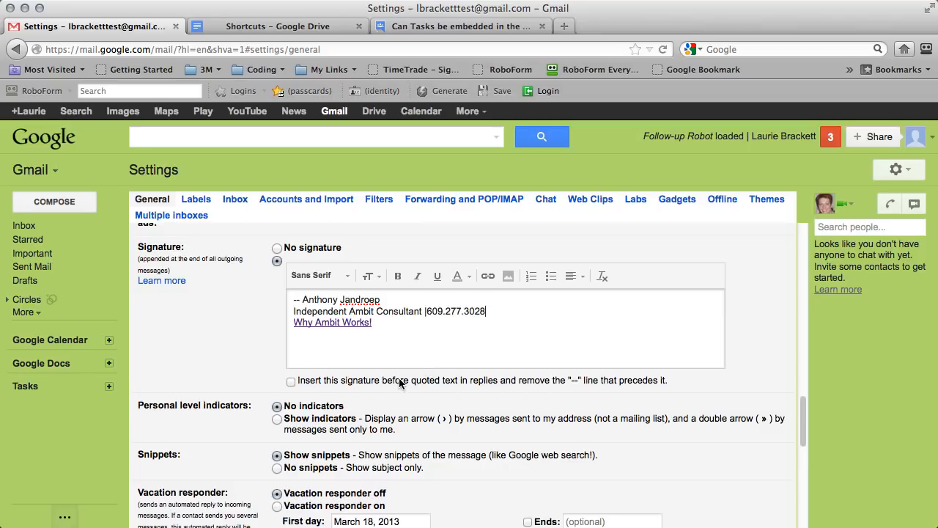
Insert the signature before quoted text in replies and save the changes.
{"action": "left_click", "coordinate": [291, 380]}
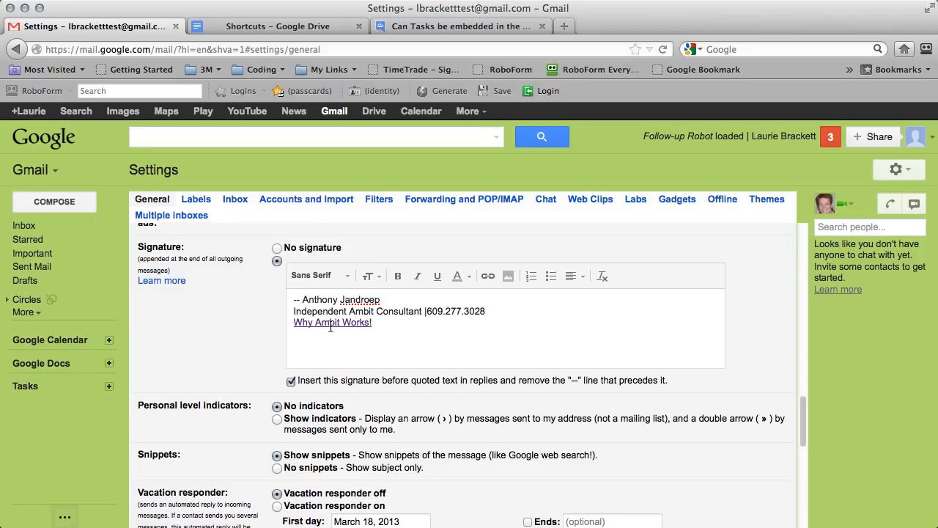
{"action": "scroll", "coordinate": [335, 351], "scroll_direction": "down", "scroll_amount": 4}
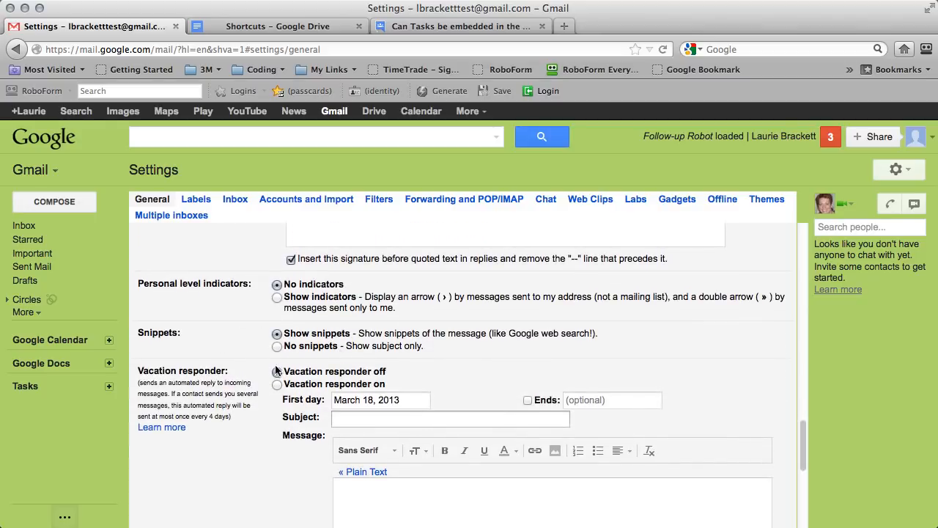
{"action": "scroll", "coordinate": [193, 323], "scroll_direction": "down", "scroll_amount": 6}
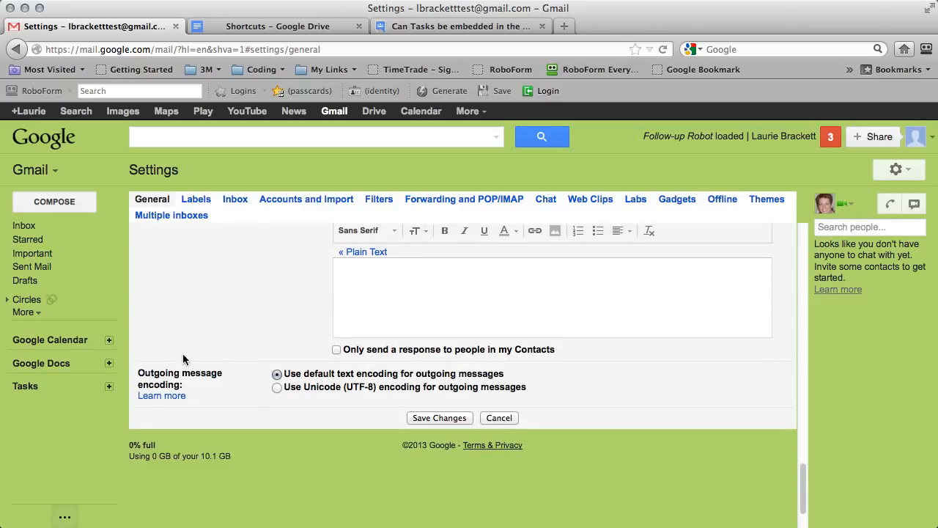
{"action": "left_click", "coordinate": [448, 419]}
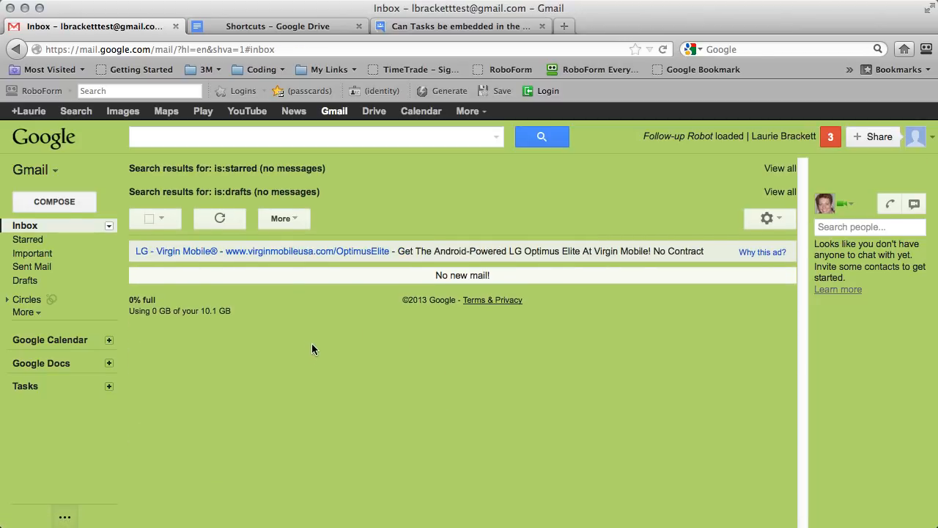
Compose a new email to the suggested contact with subject and body 'test message'.
{"action": "left_click", "coordinate": [45, 200]}
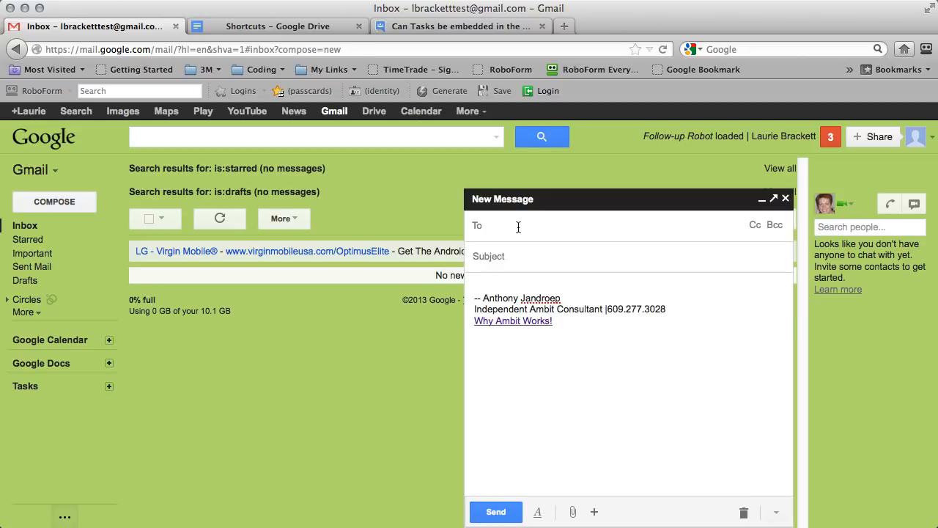
{"action": "type", "text": "l"}
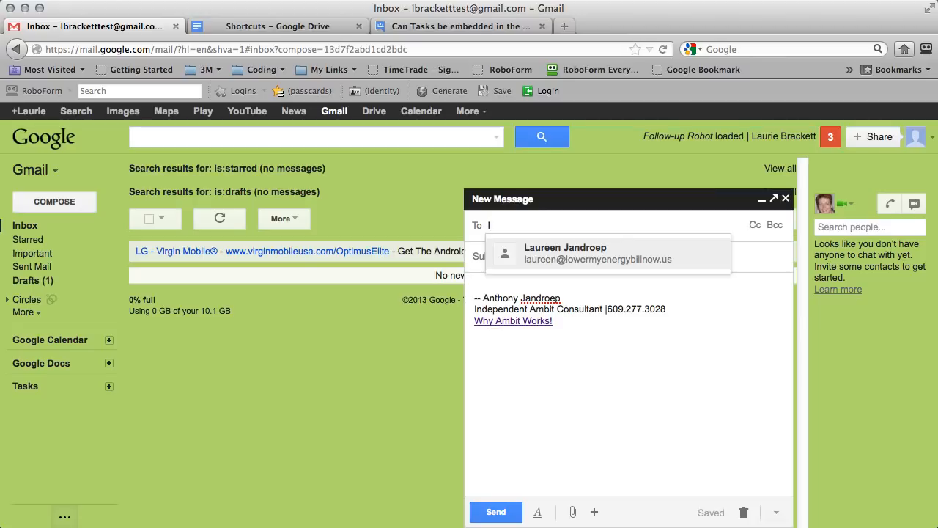
{"action": "left_click", "coordinate": [565, 253]}
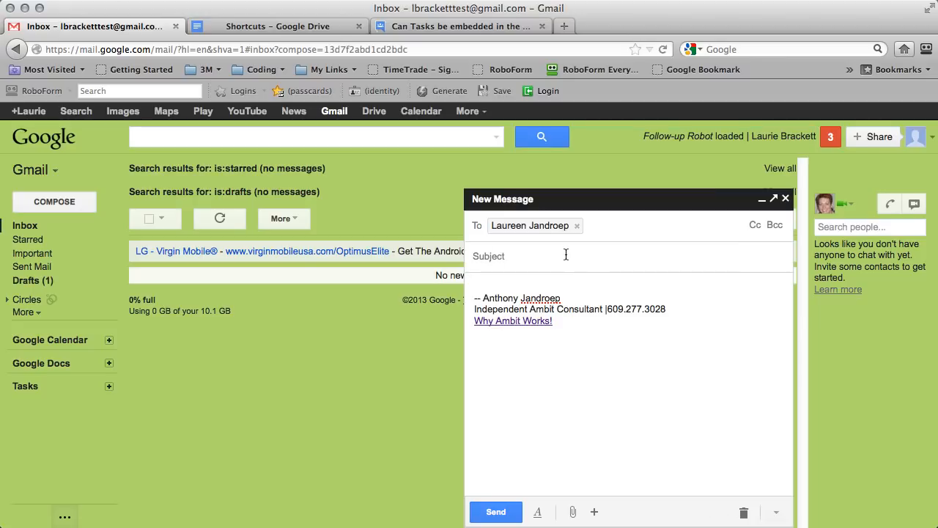
{"action": "left_click", "coordinate": [566, 254]}
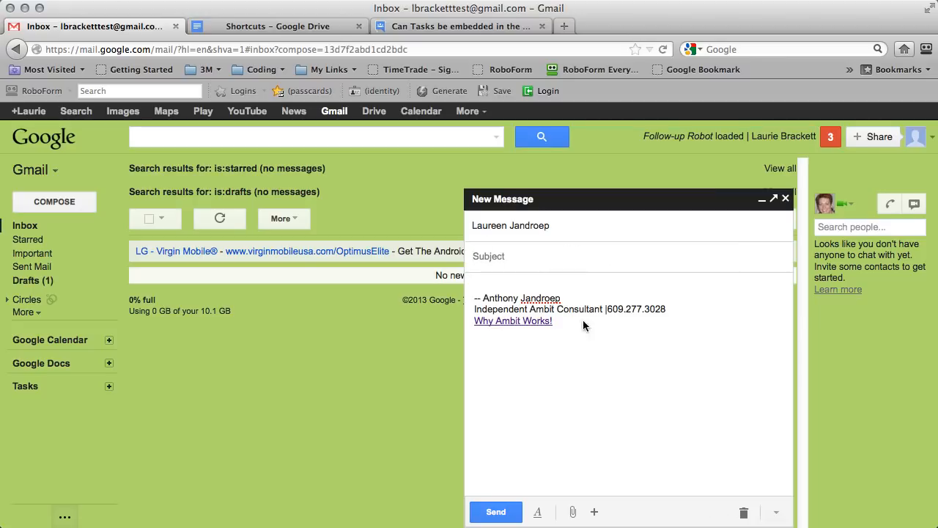
{"action": "type", "text": "test "}
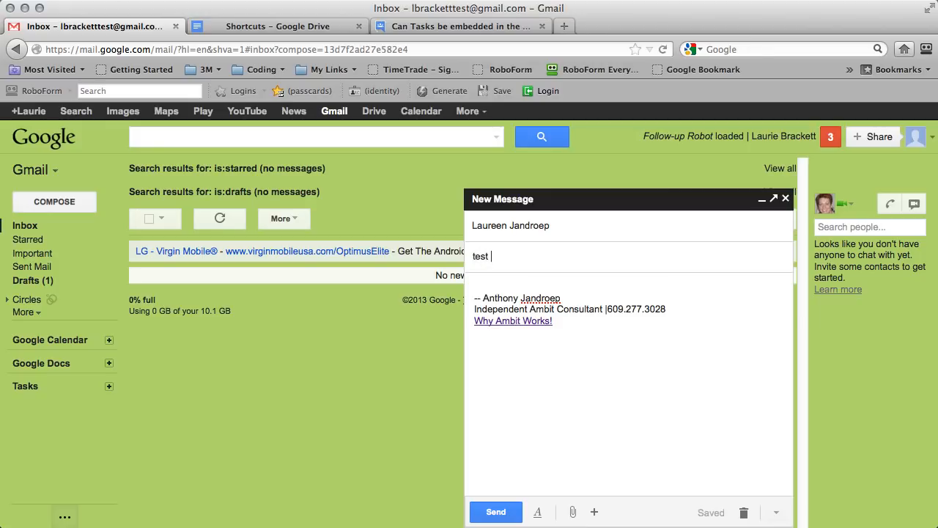
{"action": "type", "text": "message"}
{"action": "key", "text": "Tab"}
{"action": "type", "text": "te"}
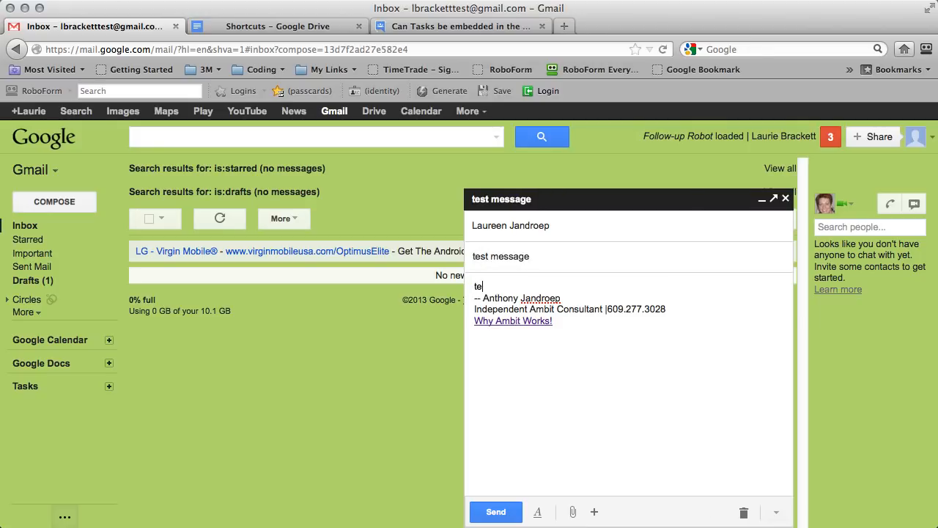
{"action": "type", "text": "st message"}
{"action": "key", "text": "Return"}
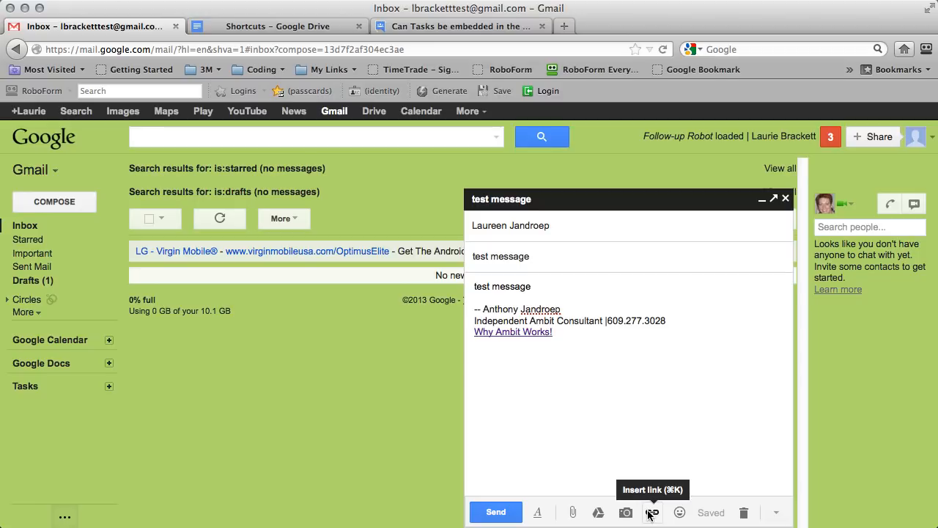
Insert a green emoji into the message body and send it.
{"action": "left_click", "coordinate": [680, 512]}
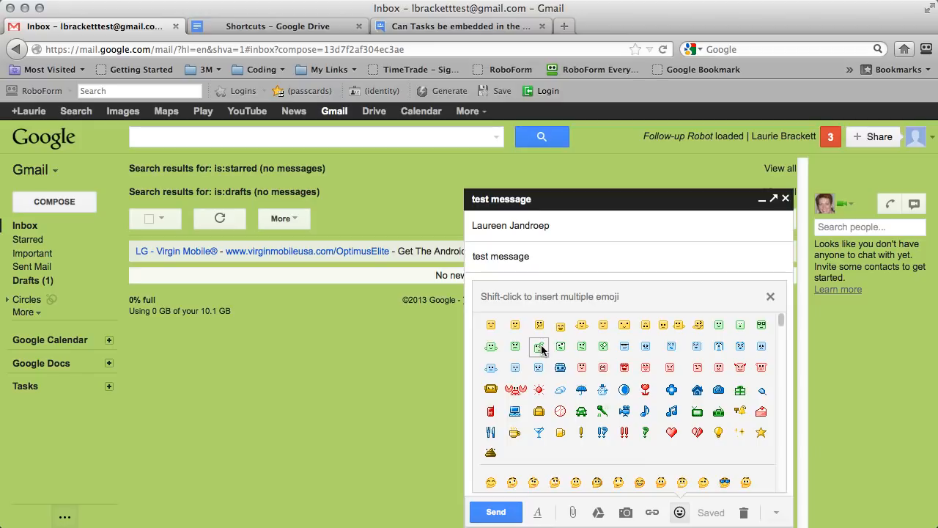
{"action": "left_click", "coordinate": [541, 345]}
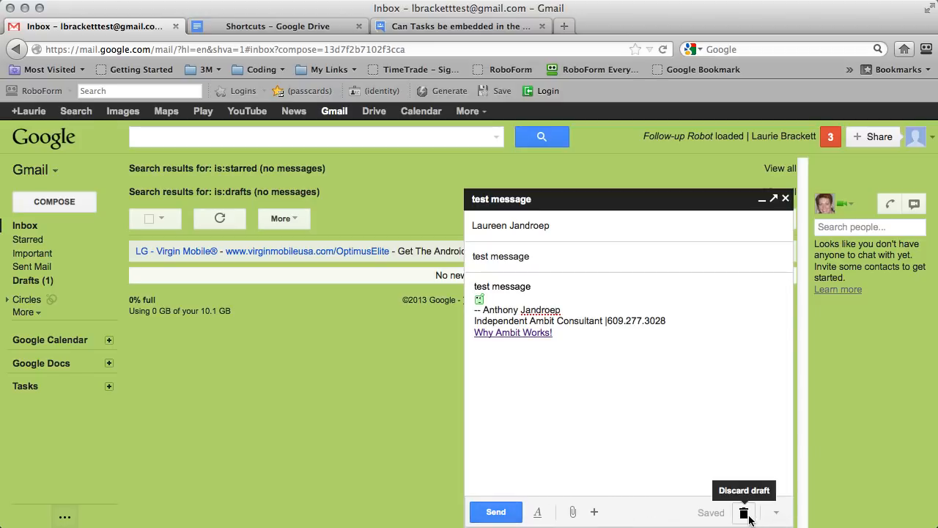
{"action": "left_click", "coordinate": [775, 512]}
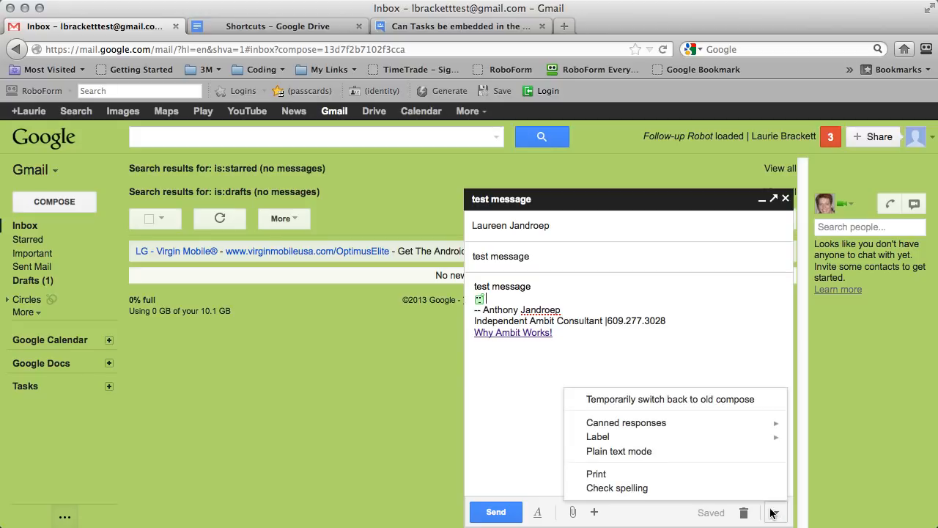
{"action": "mouse_move", "coordinate": [644, 426]}
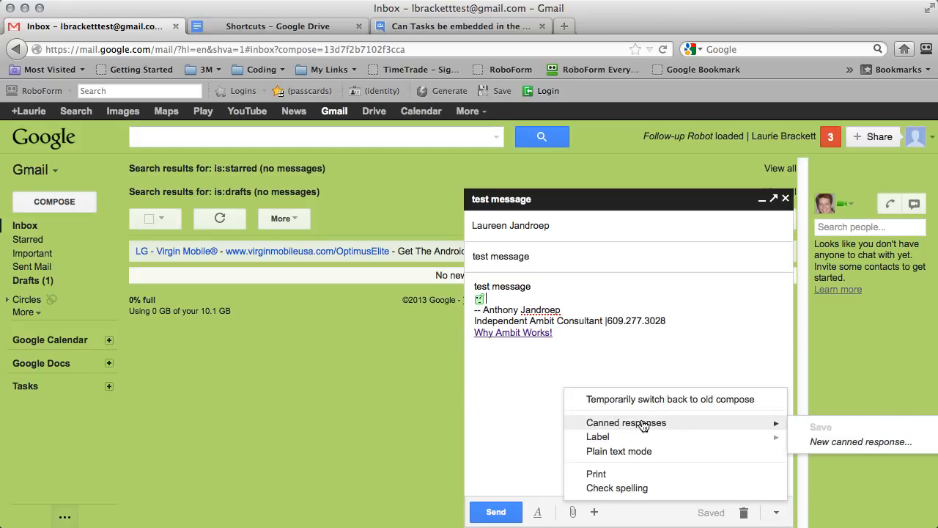
{"action": "left_click", "coordinate": [510, 351]}
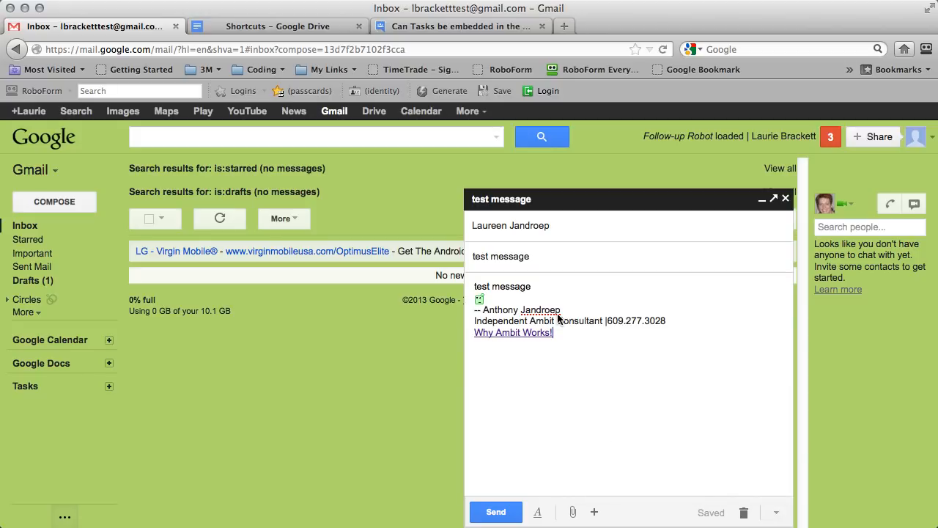
{"action": "left_click", "coordinate": [497, 513]}
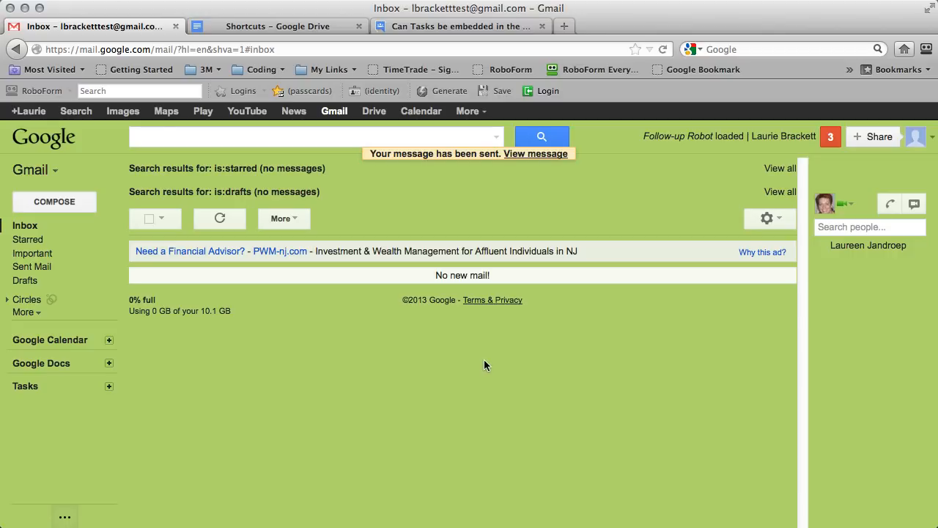
Check Sent Mail for the test message, then switch Gmail to the Contacts list.
{"action": "left_click", "coordinate": [38, 269]}
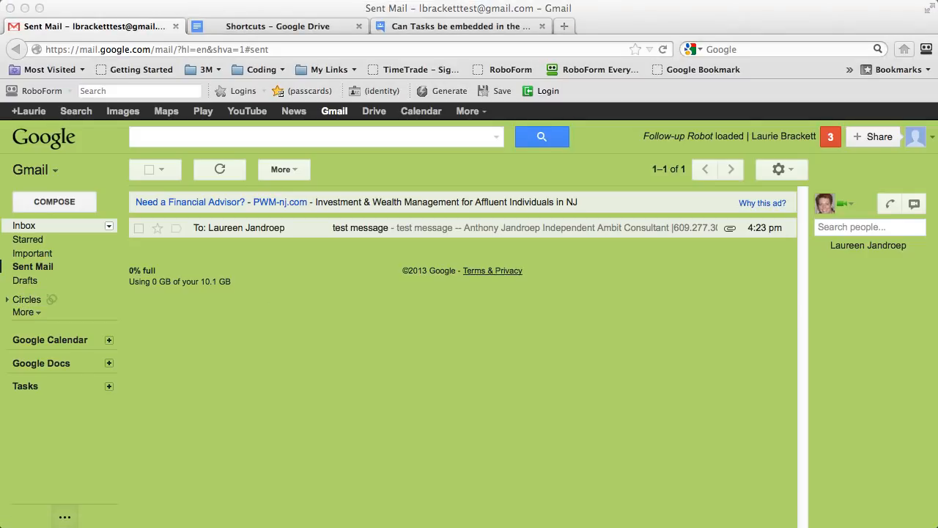
{"action": "left_click", "coordinate": [39, 170]}
{"action": "left_click", "coordinate": [38, 170]}
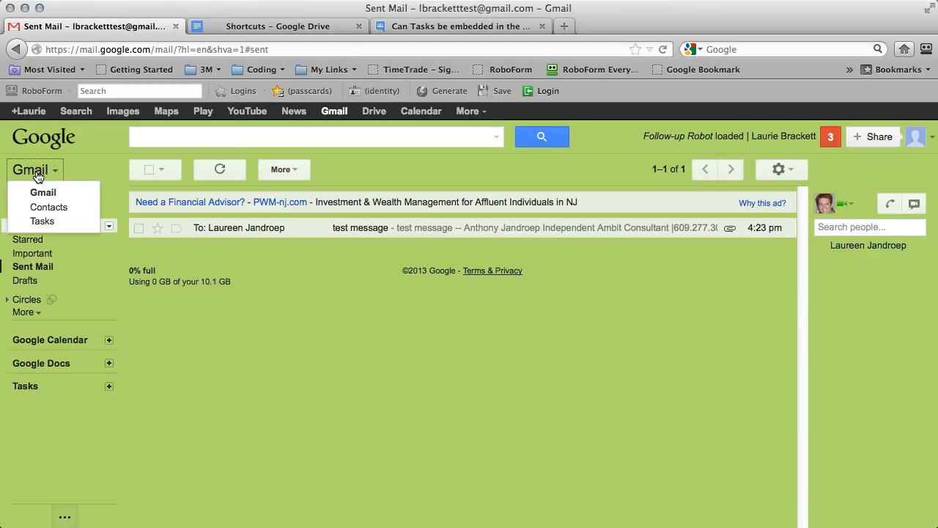
{"action": "left_click", "coordinate": [47, 208]}
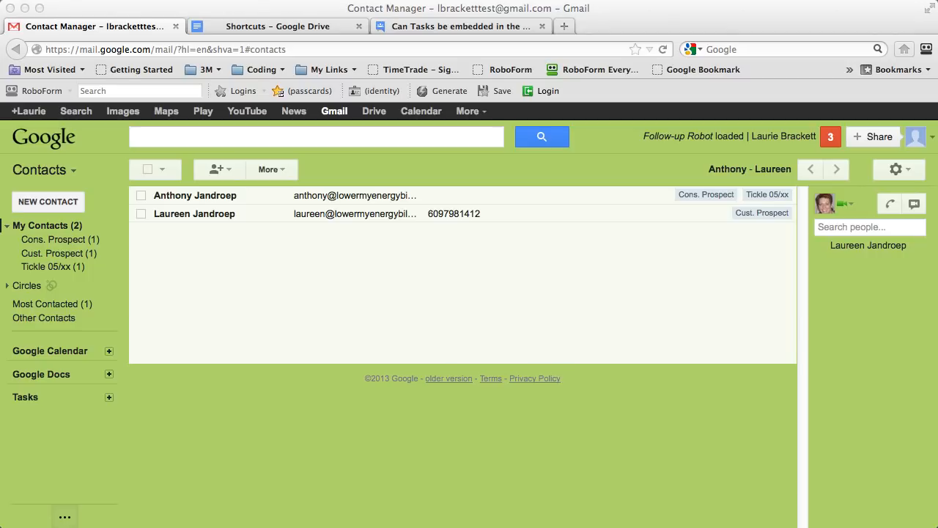
{"action": "left_click", "coordinate": [311, 267]}
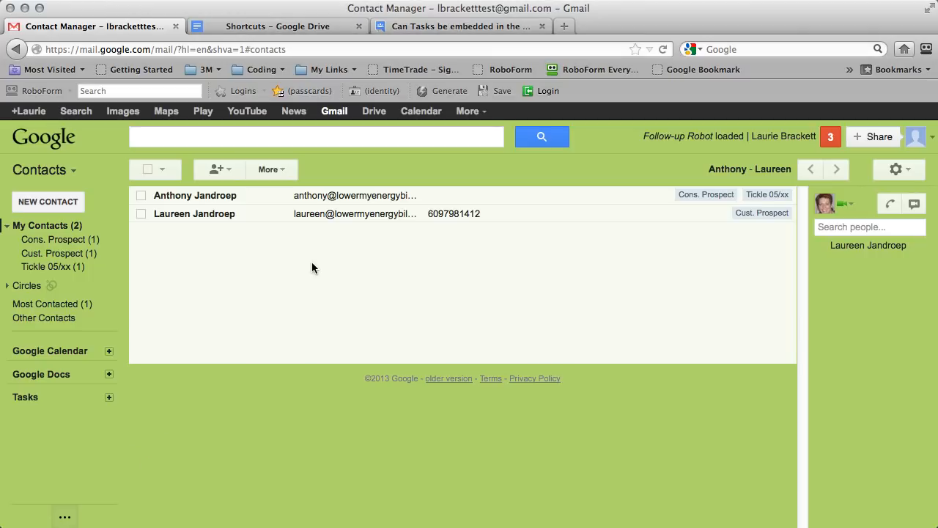
Add a 'Google Contacts' line to the Shortcuts document linked to the pasted contacts URL.
{"action": "left_click", "coordinate": [269, 28]}
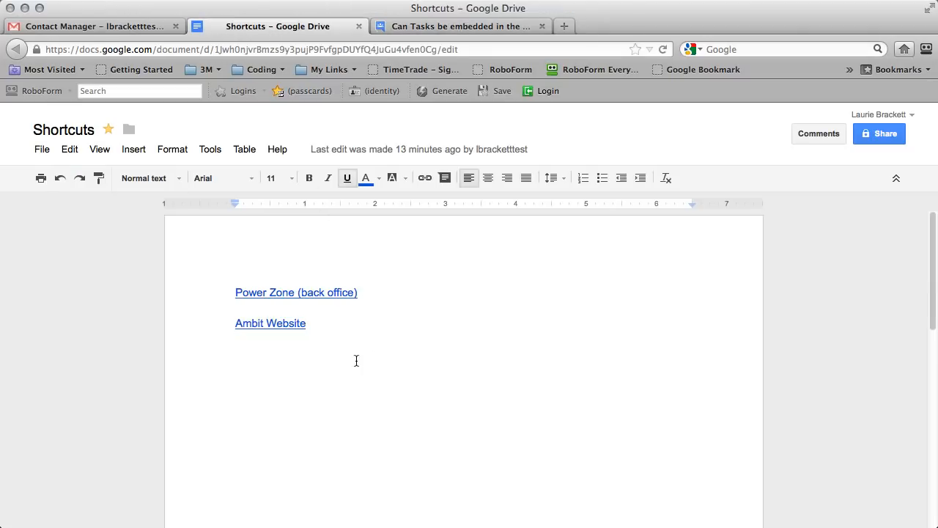
{"action": "key", "text": "Return"}
{"action": "key", "text": "Return"}
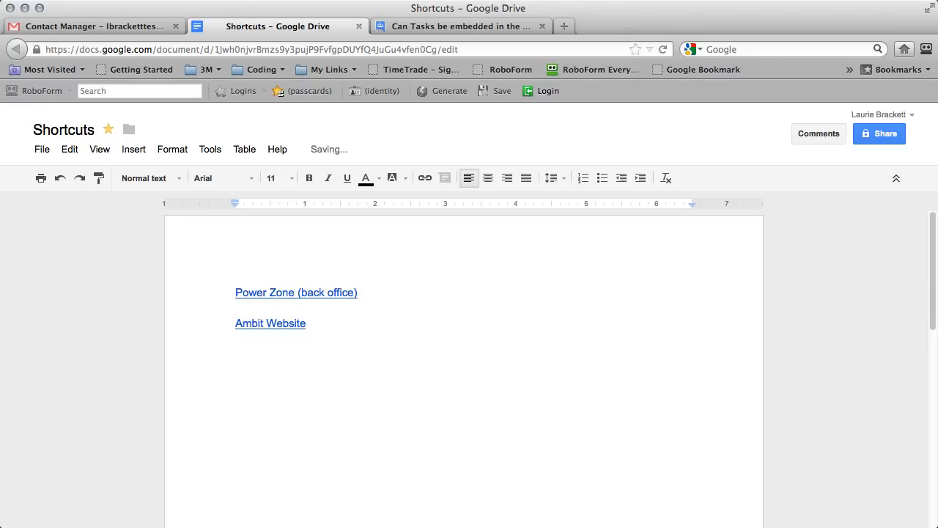
{"action": "type", "text": "Google Con"}
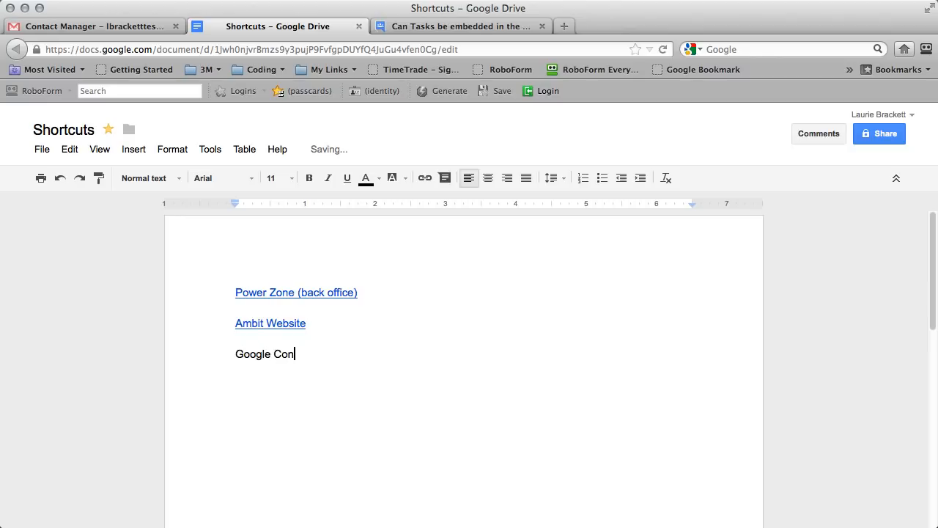
{"action": "type", "text": "tacts"}
{"action": "left_click_drag", "start_coordinate": [341, 350], "coordinate": [212, 344]}
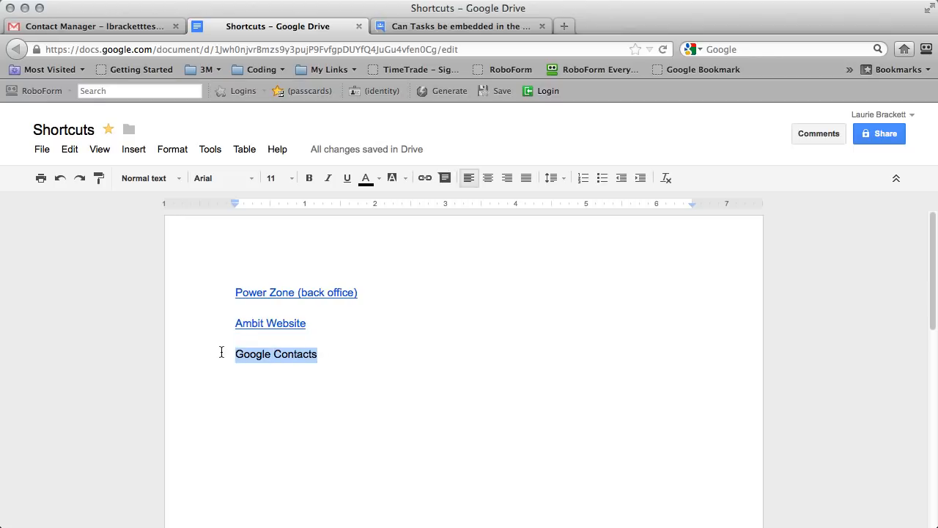
{"action": "left_click", "coordinate": [425, 178]}
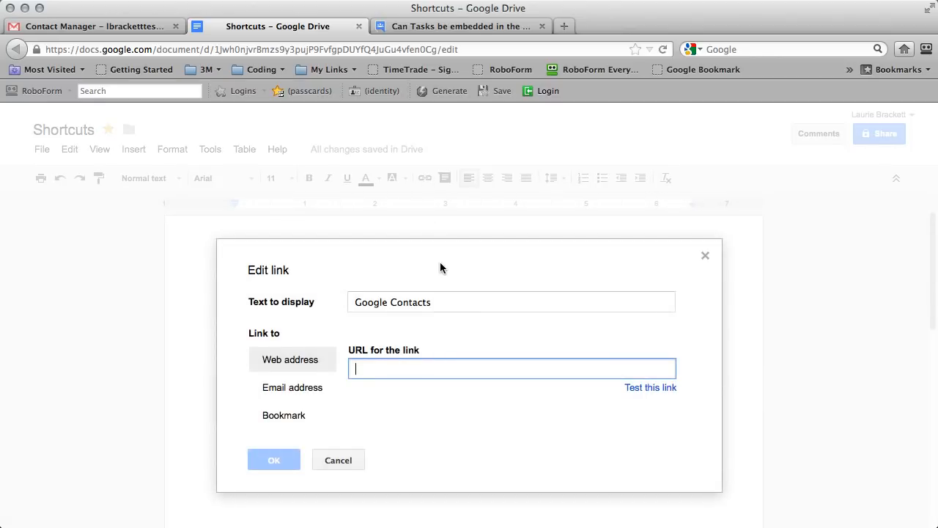
{"action": "type", "text": "https://www.google.com/contacts/u/2/#contacts"}
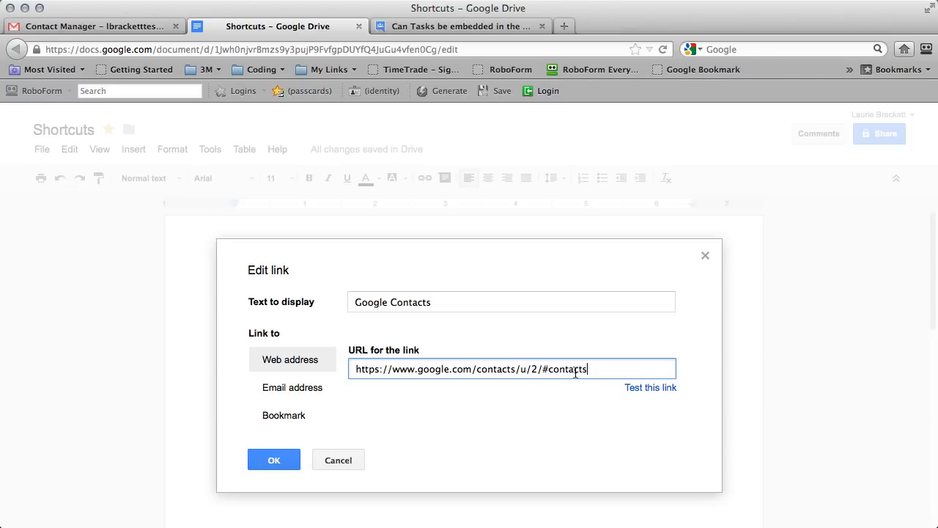
{"action": "left_click", "coordinate": [271, 458]}
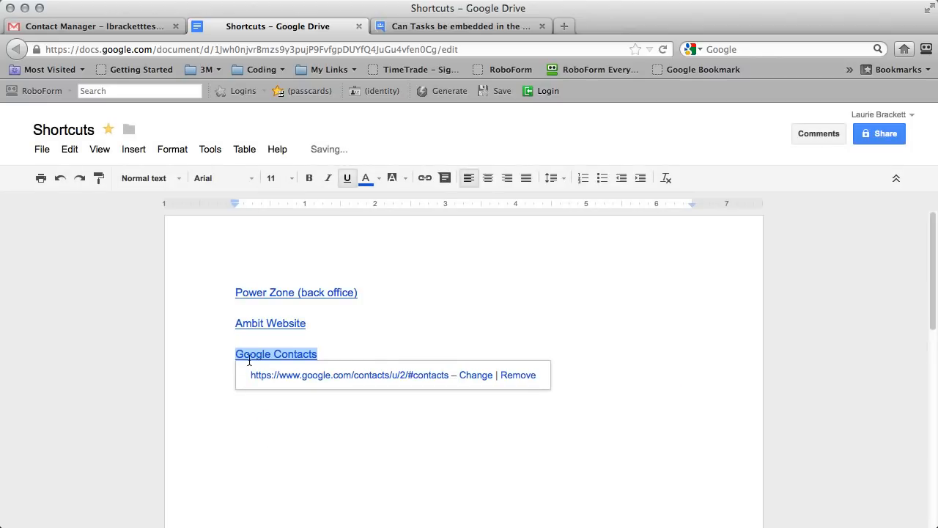
Follow the new Google Contacts link to open the contacts page in a new tab.
{"action": "left_click", "coordinate": [340, 339]}
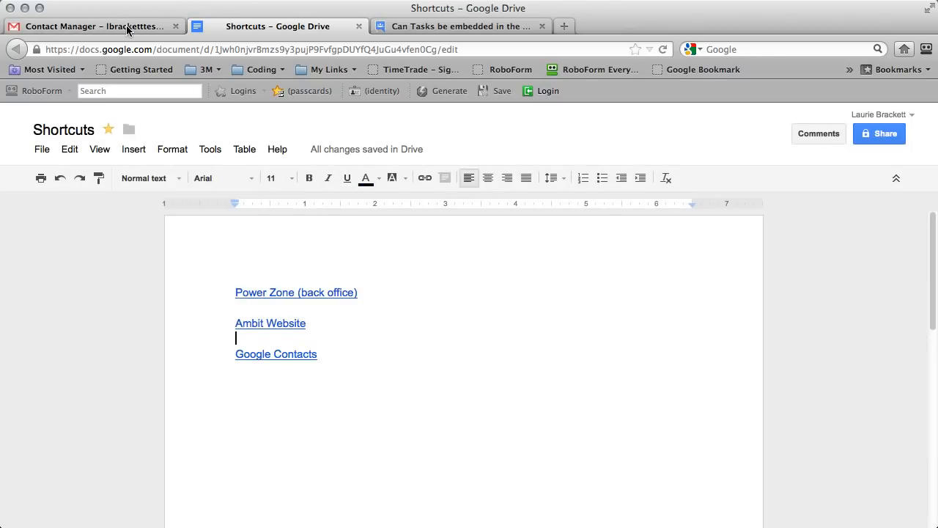
{"action": "left_click", "coordinate": [275, 355]}
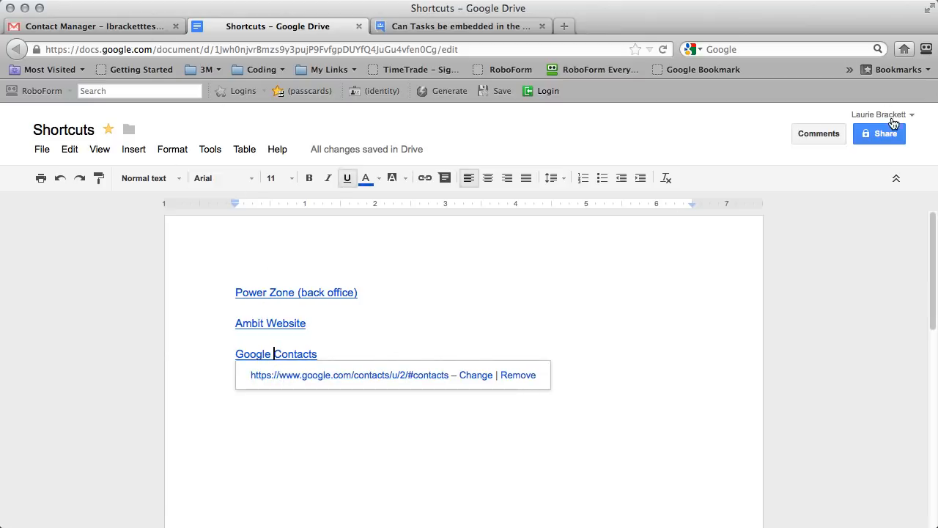
{"action": "left_click", "coordinate": [367, 376]}
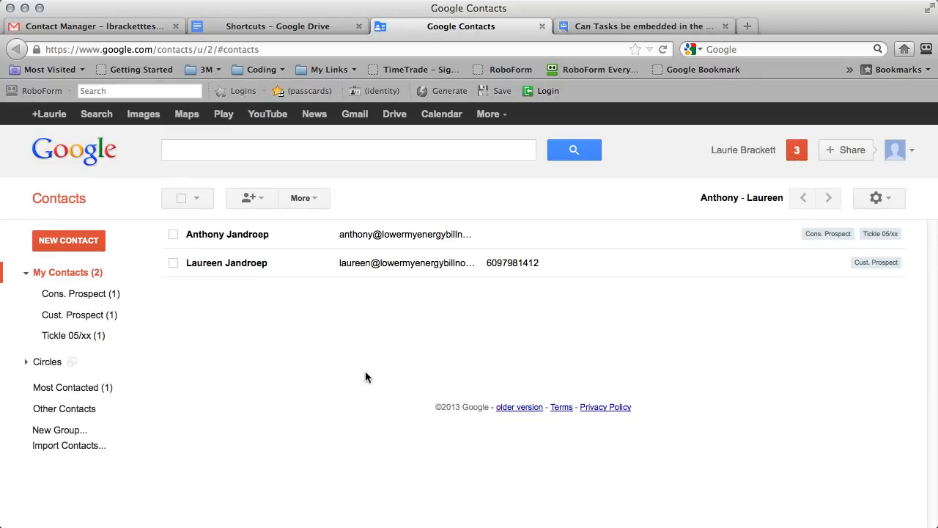
Browse the Cons. Prospect, Cust. Prospect and Tickle 05/xx contact groups.
{"action": "mouse_move", "coordinate": [236, 270]}
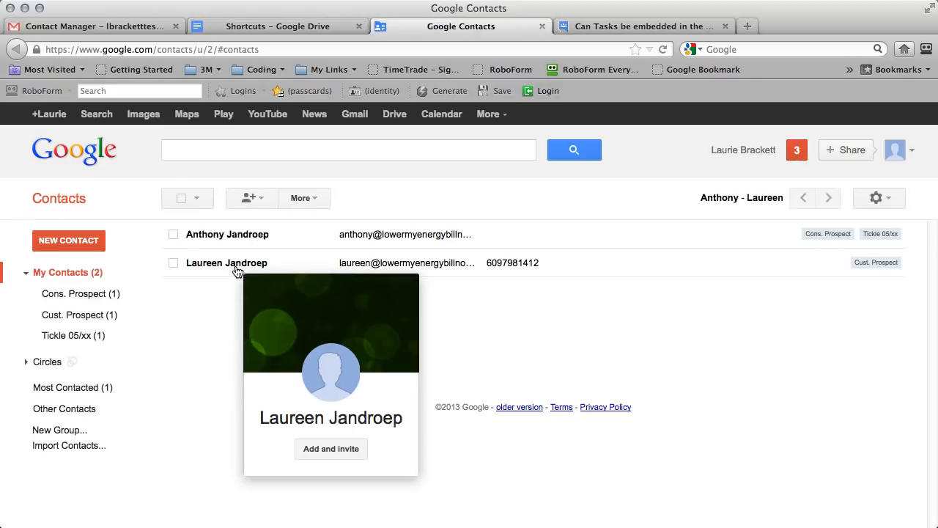
{"action": "left_click", "coordinate": [76, 295]}
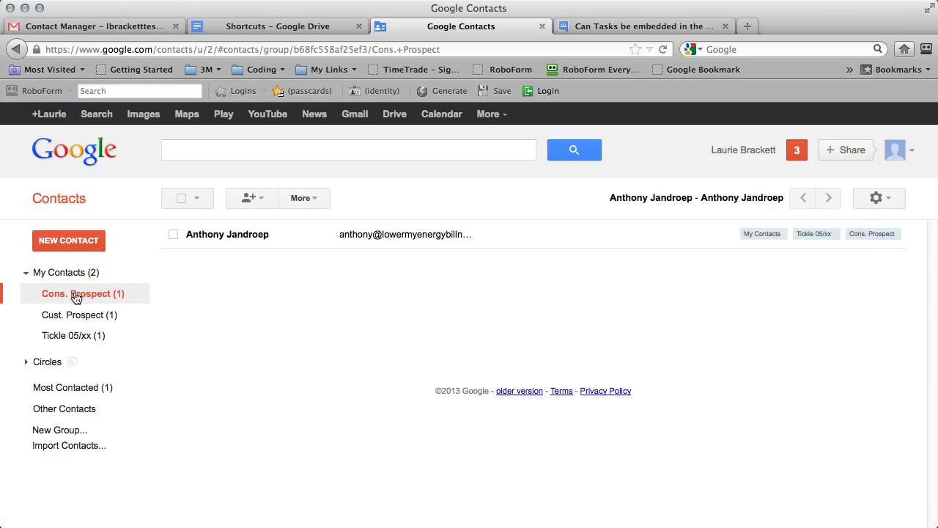
{"action": "left_click", "coordinate": [76, 315]}
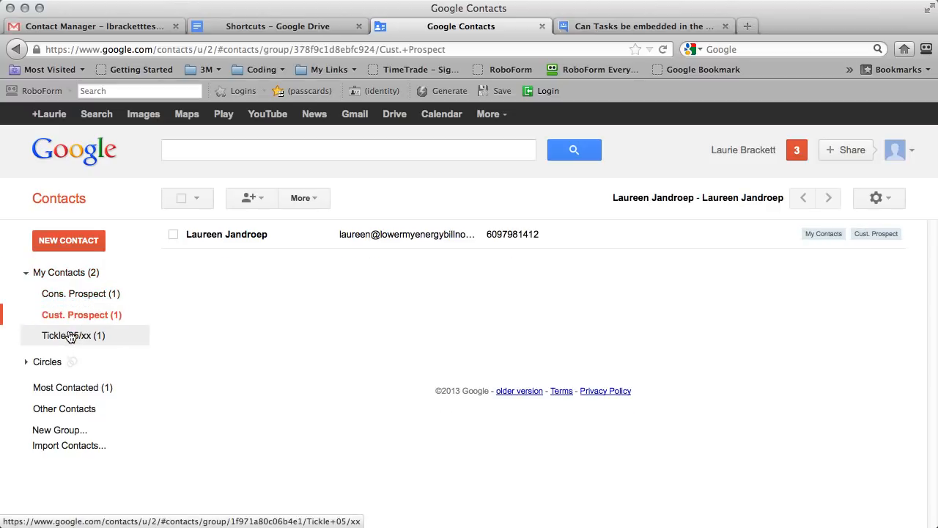
{"action": "left_click", "coordinate": [71, 336]}
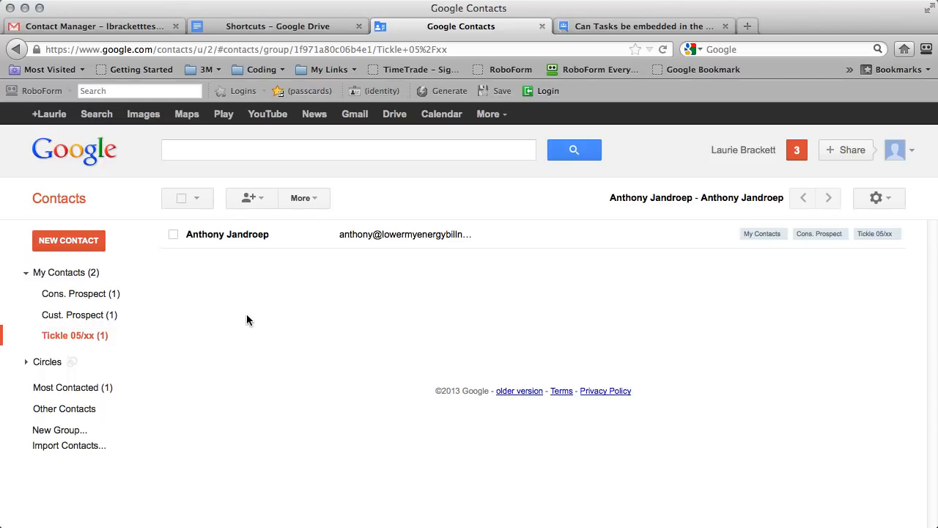
Return to My Contacts, bookmark the contacts page, and move it into its own window.
{"action": "left_click", "coordinate": [67, 273]}
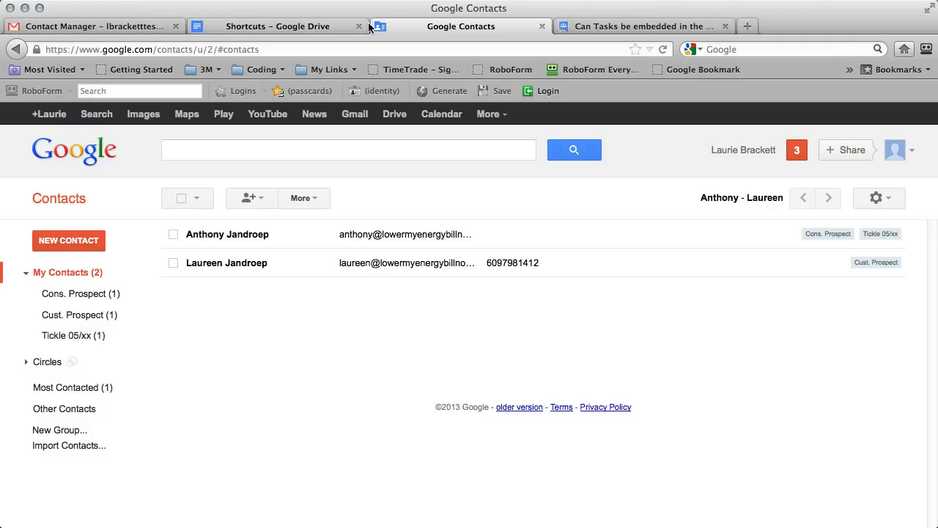
{"action": "left_click_drag", "start_coordinate": [425, 36], "coordinate": [447, 68]}
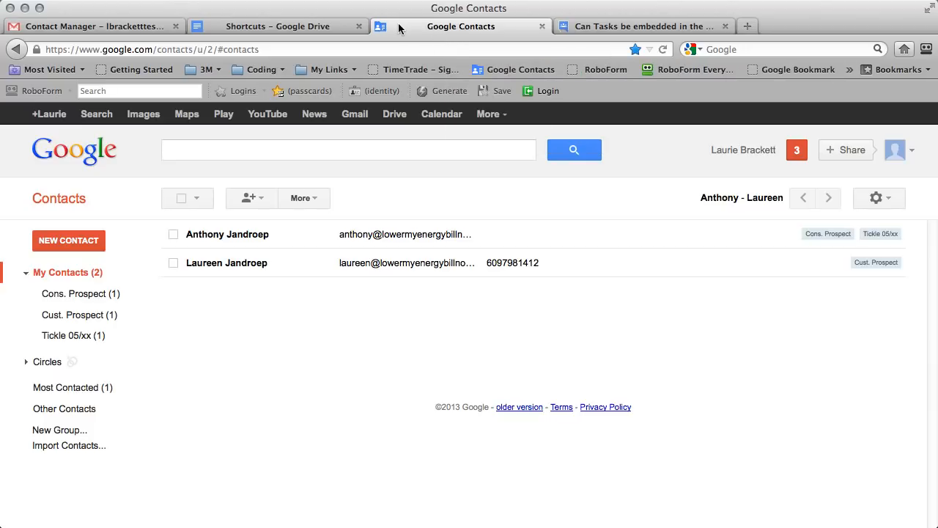
{"action": "left_click_drag", "start_coordinate": [398, 25], "coordinate": [418, 118]}
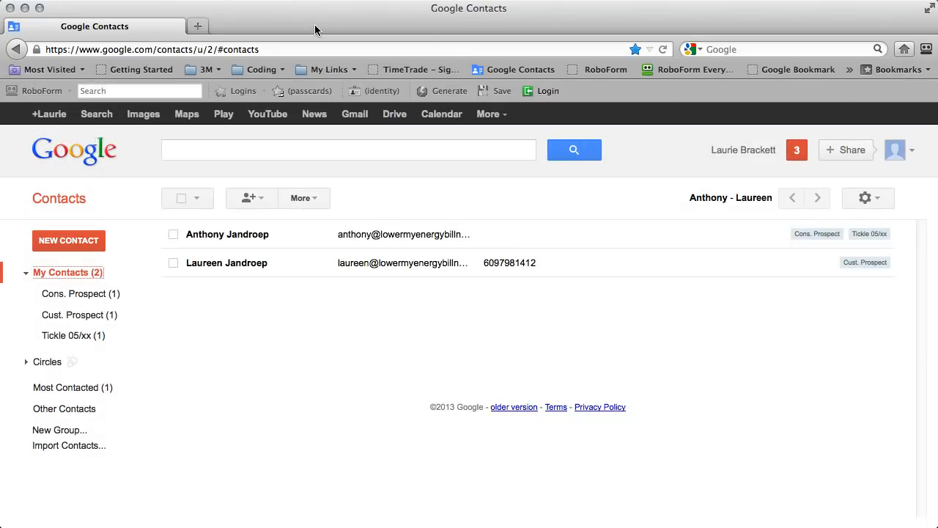
Tile the Contacts window on the right half and the Gmail window on the left.
{"action": "key", "text": "ctrl+alt+super+Right"}
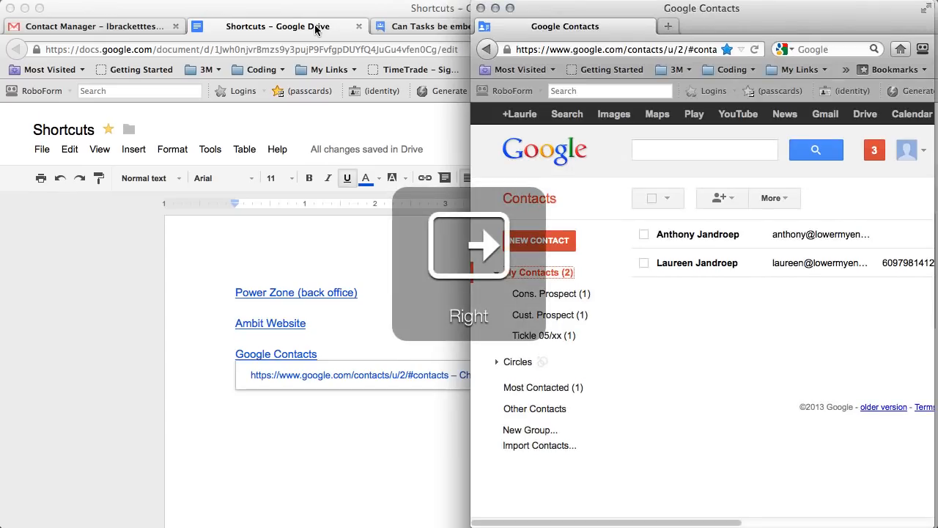
{"action": "left_click", "coordinate": [123, 27]}
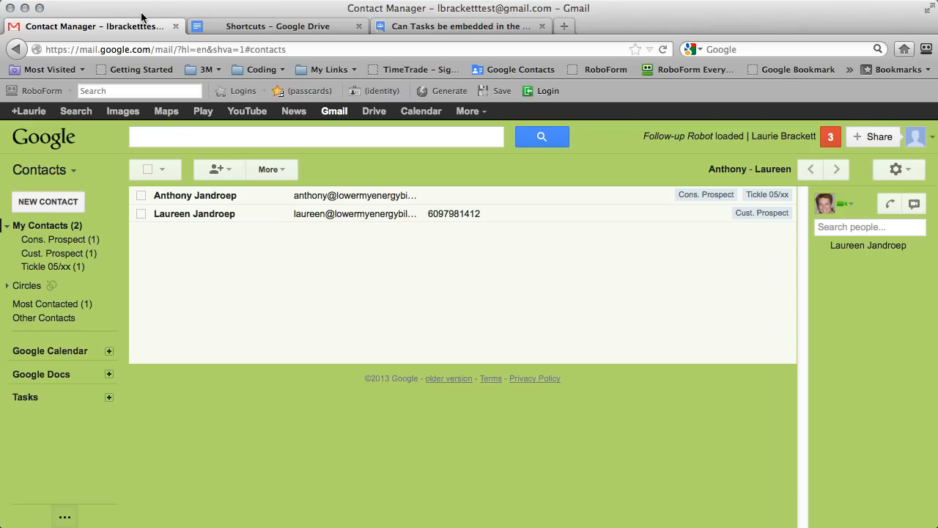
{"action": "key", "text": "ctrl+alt+super+Left"}
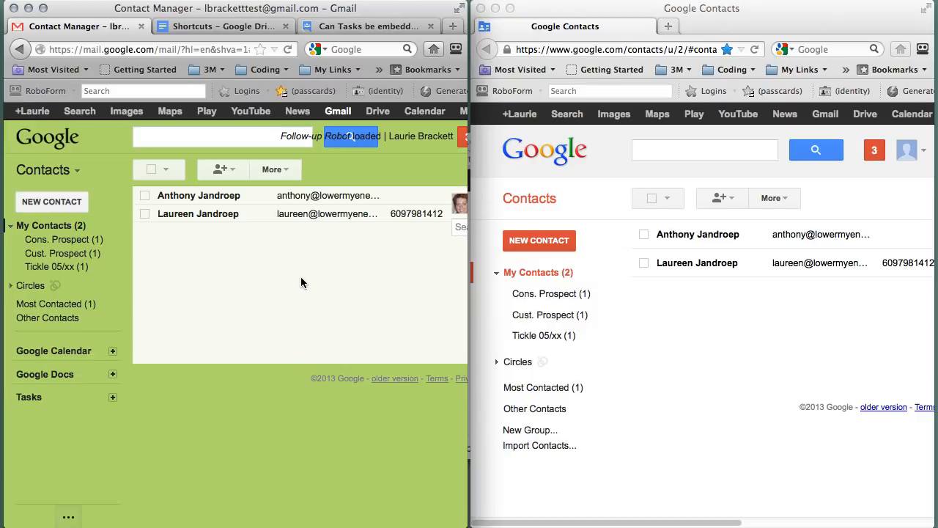
{"action": "left_click", "coordinate": [45, 170]}
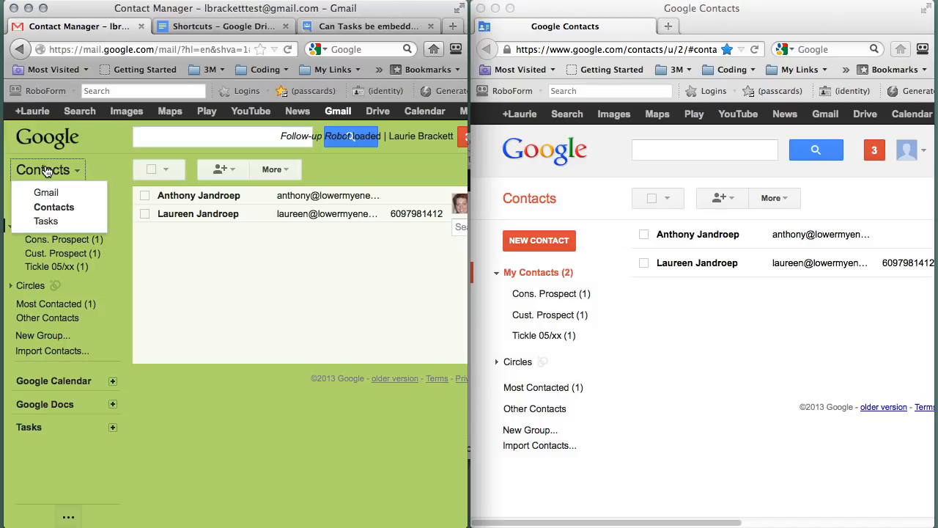
{"action": "left_click", "coordinate": [41, 190]}
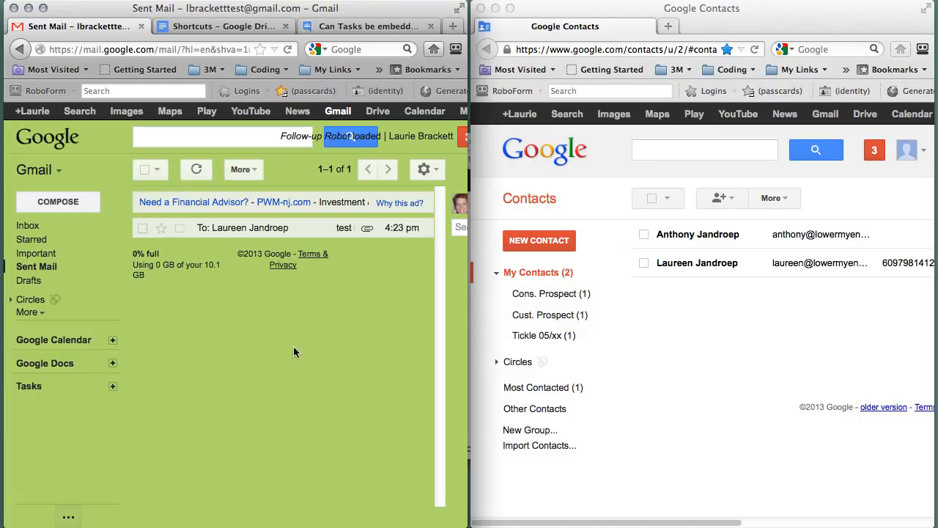
Open the Cust. Prospect contact's details, widen its window and dismiss the sharing notice.
{"action": "left_click", "coordinate": [798, 265]}
{"action": "left_click", "coordinate": [797, 265]}
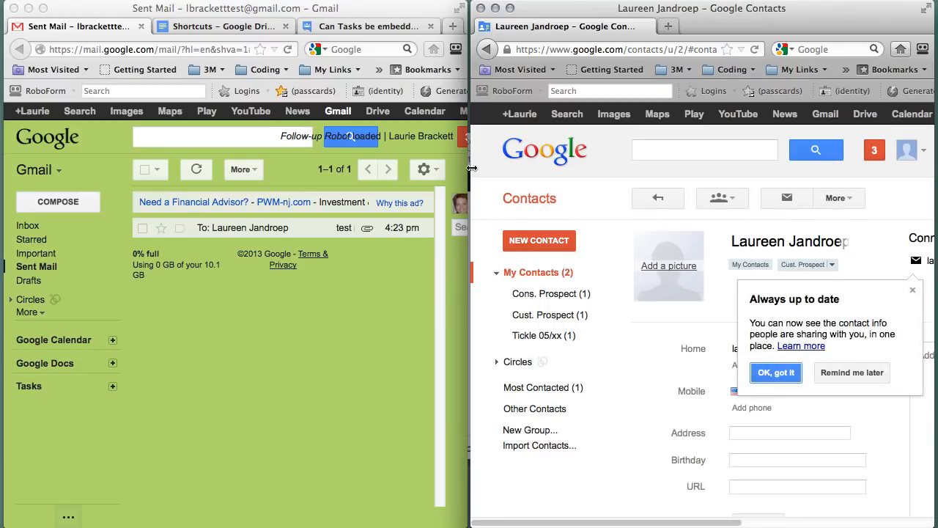
{"action": "left_click_drag", "start_coordinate": [470, 170], "coordinate": [199, 163]}
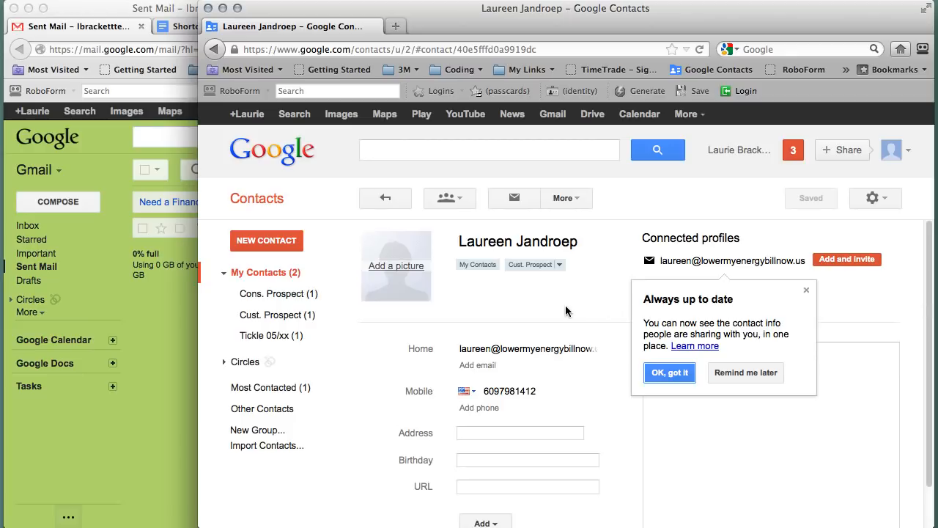
{"action": "left_click", "coordinate": [808, 292]}
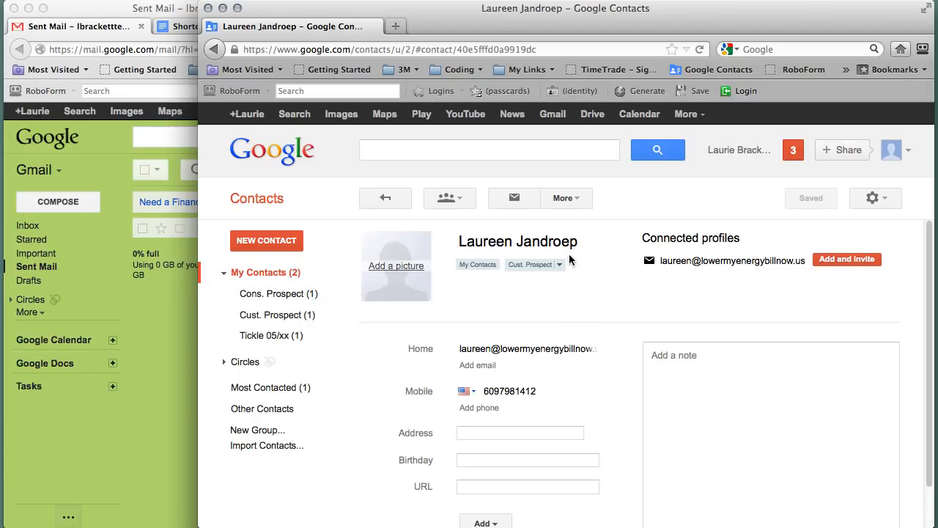
{"action": "left_click", "coordinate": [577, 205]}
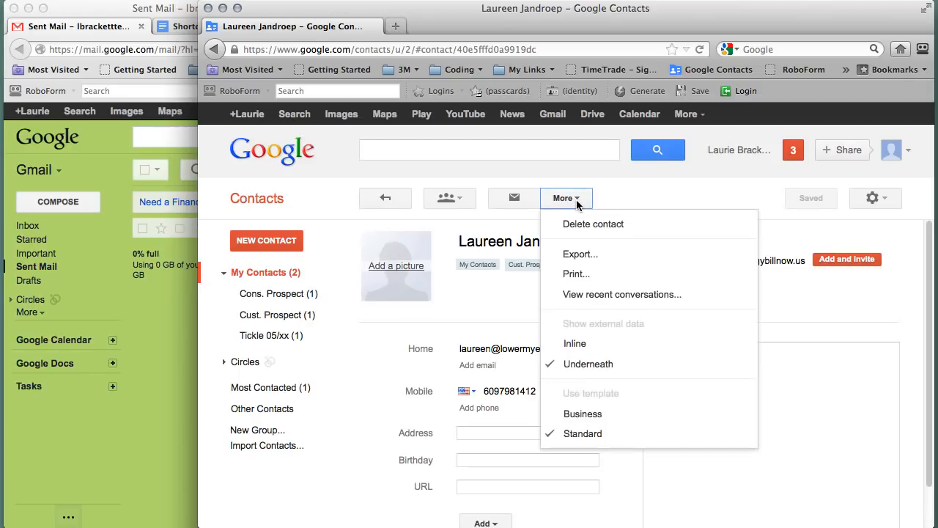
{"action": "left_click", "coordinate": [603, 297]}
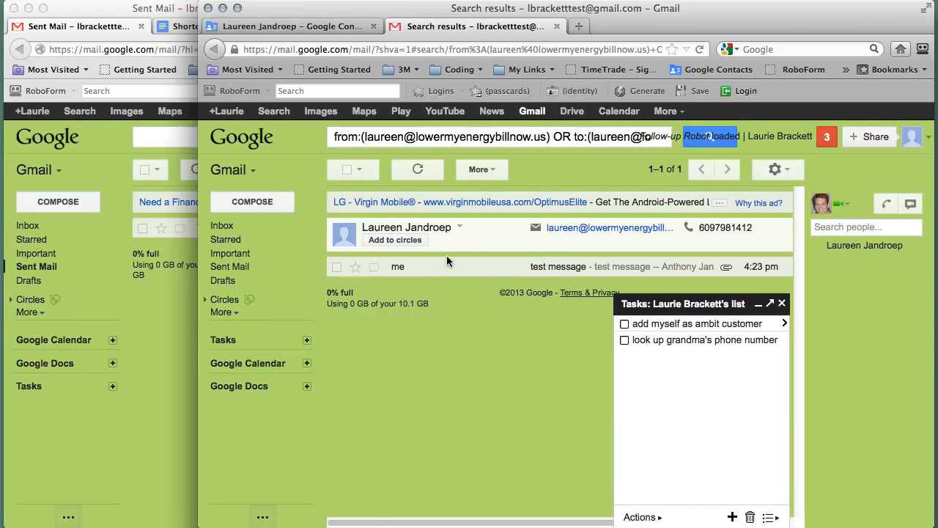
{"action": "left_click", "coordinate": [543, 269]}
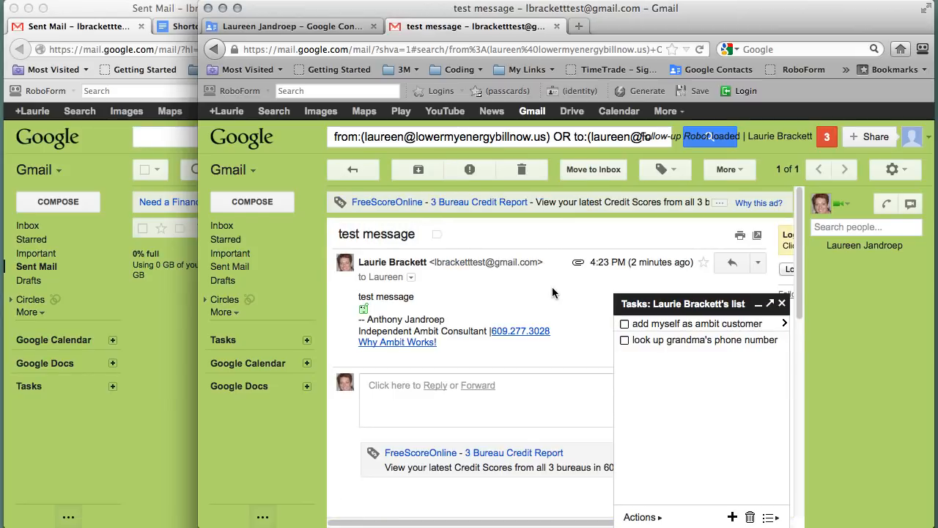
{"action": "left_click", "coordinate": [356, 137]}
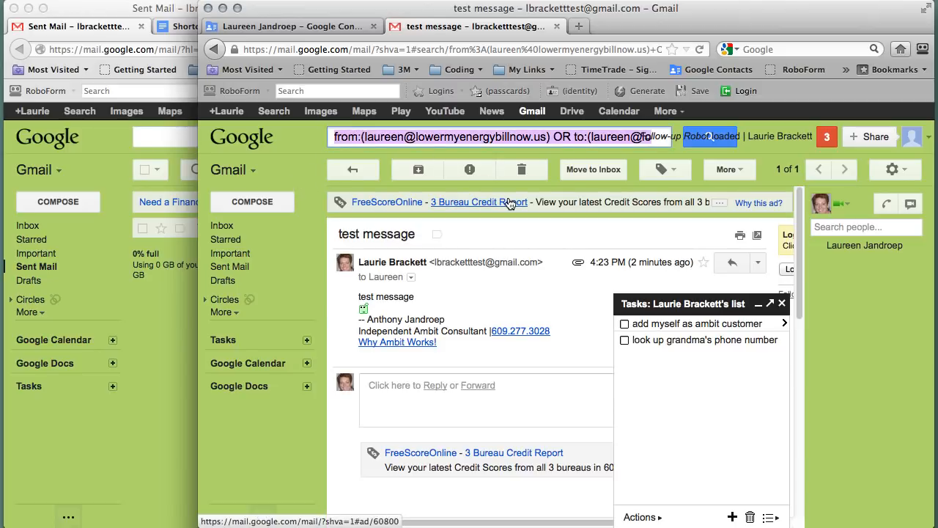
{"action": "type", "text": "laure"}
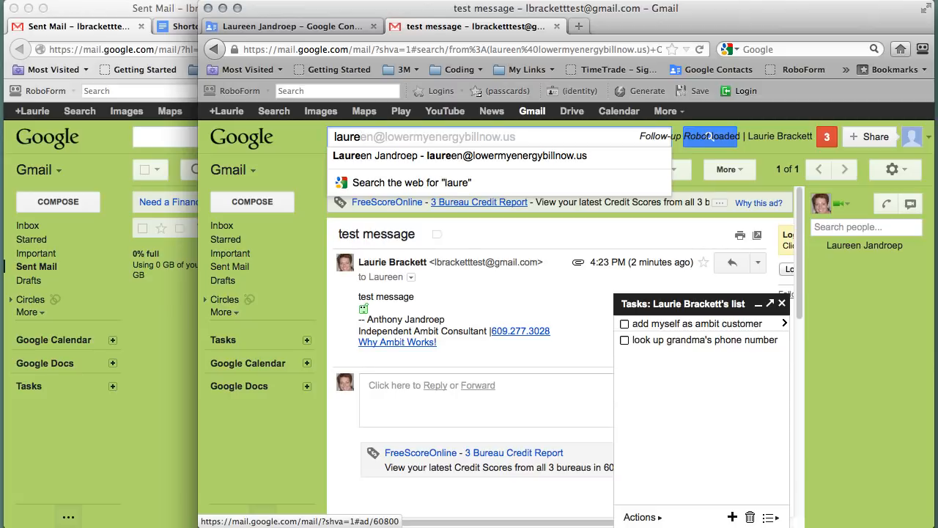
{"action": "left_click", "coordinate": [502, 156]}
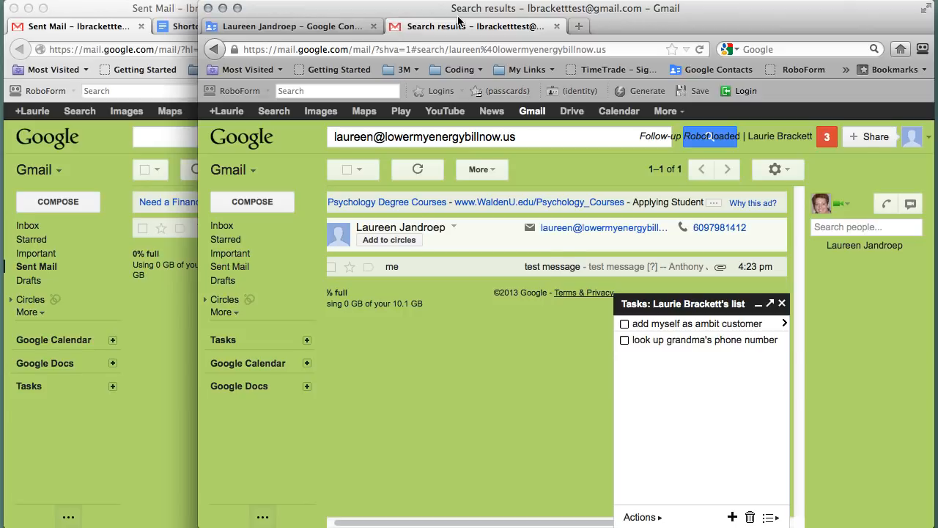
{"action": "left_click", "coordinate": [555, 26]}
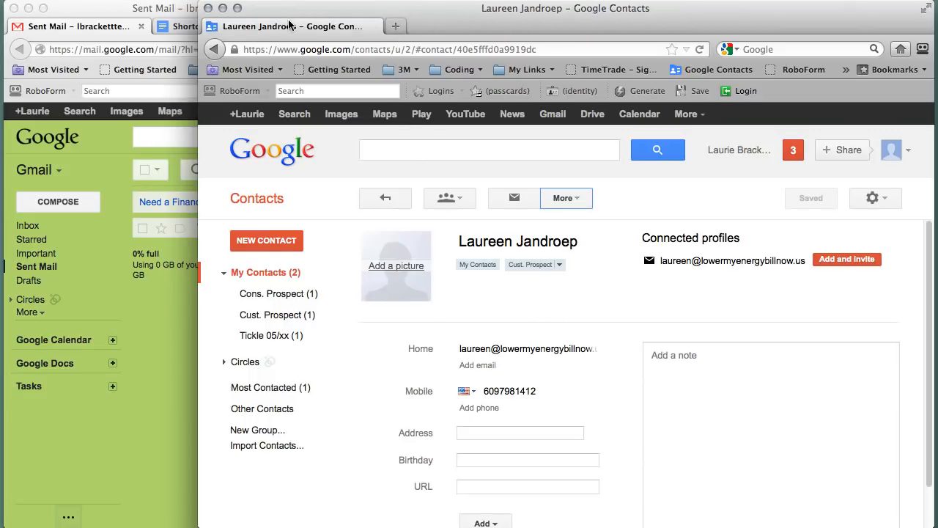
Move the Contacts tab into the Gmail window, maximize it, and show the full contact list.
{"action": "left_click_drag", "start_coordinate": [290, 26], "coordinate": [150, 27]}
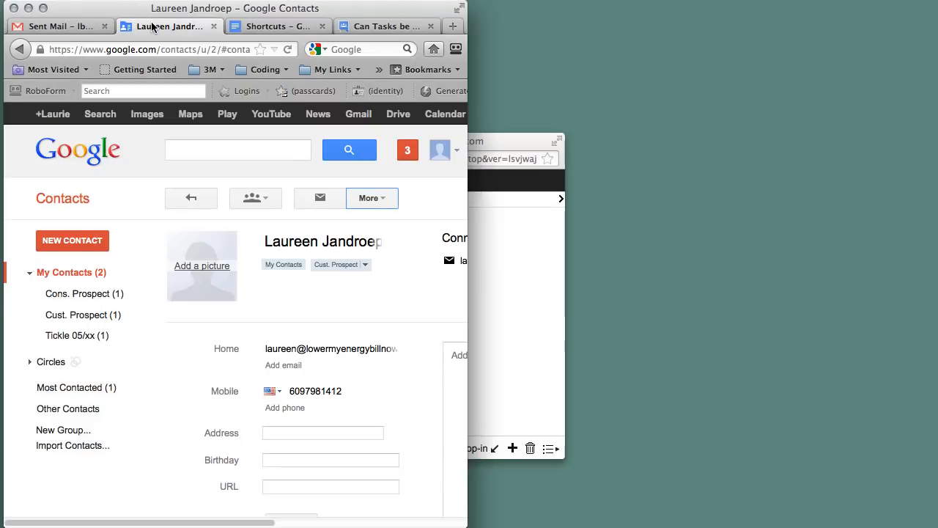
{"action": "left_click", "coordinate": [42, 10]}
{"action": "left_click", "coordinate": [117, 27]}
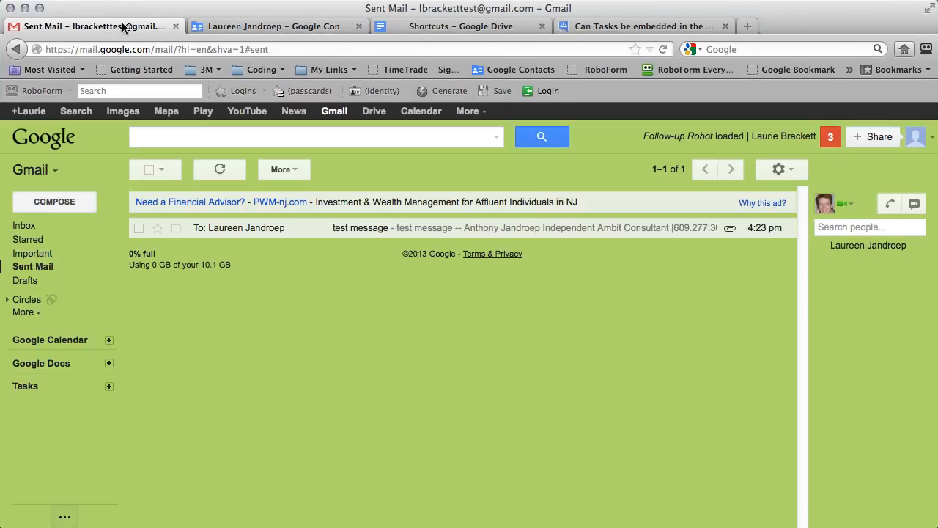
{"action": "left_click", "coordinate": [293, 27]}
{"action": "left_click", "coordinate": [141, 28]}
{"action": "left_click", "coordinate": [278, 27]}
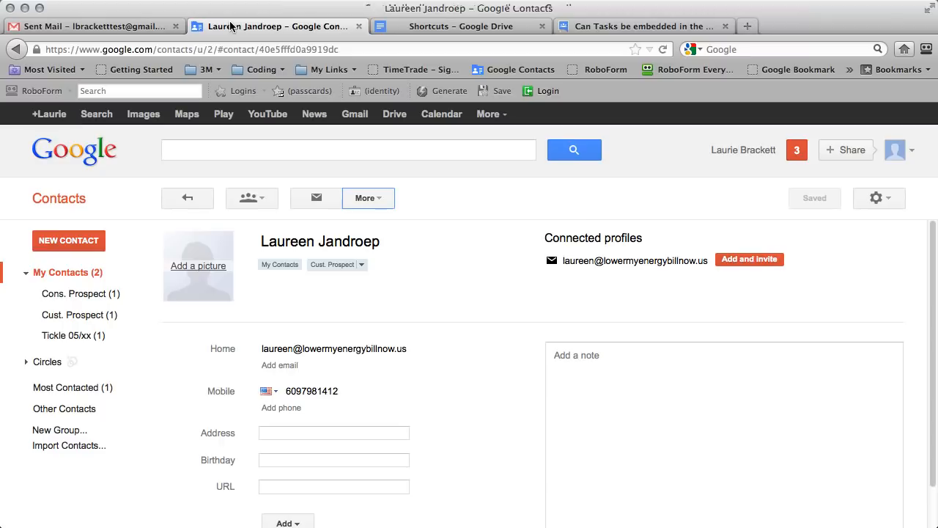
{"action": "left_click", "coordinate": [64, 198]}
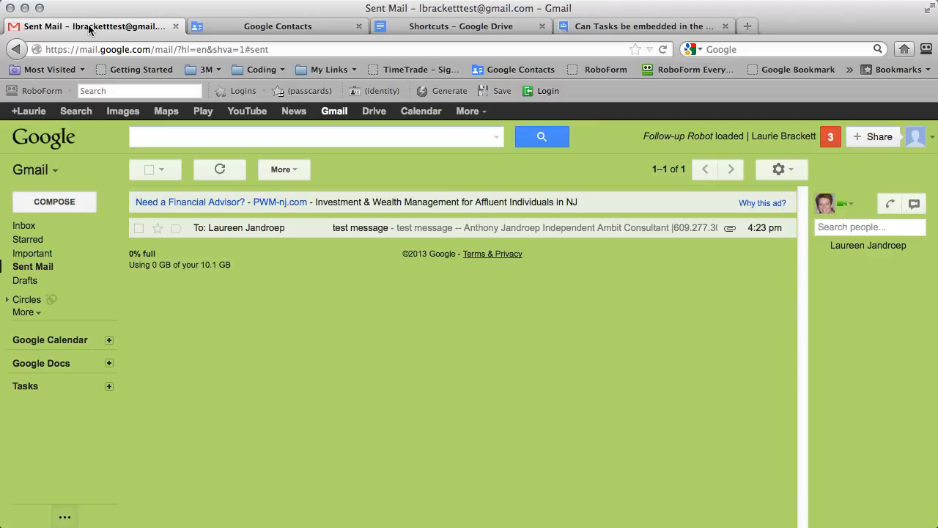
Switch to Gmail's Sent Mail, opening and closing the app switcher without choosing.
{"action": "left_click", "coordinate": [88, 26]}
{"action": "left_click", "coordinate": [44, 171]}
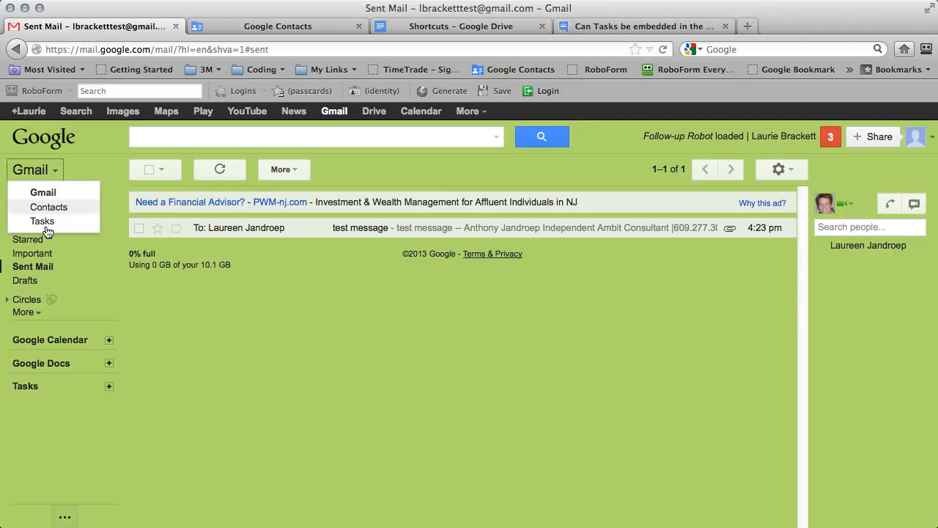
{"action": "left_click", "coordinate": [316, 293]}
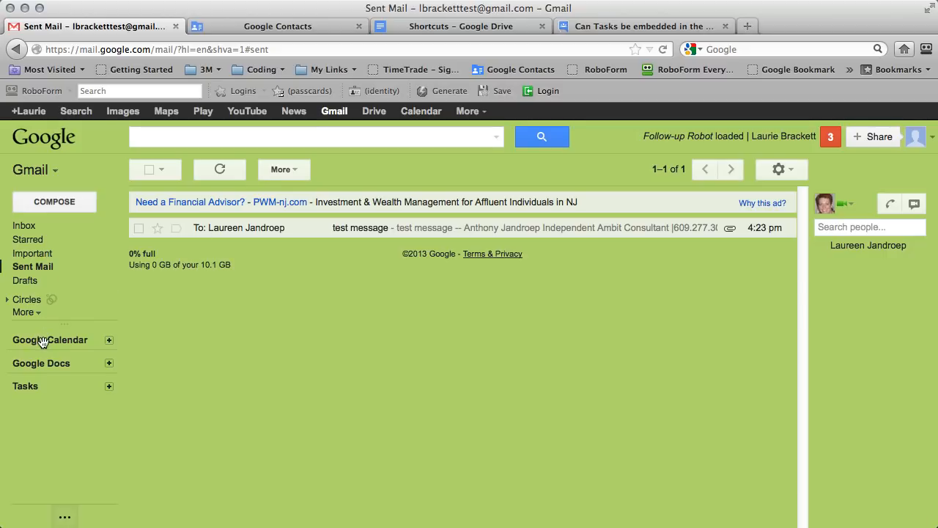
Open Google Calendar and accept the Eastern time zone in the welcome setup.
{"action": "left_click", "coordinate": [429, 112]}
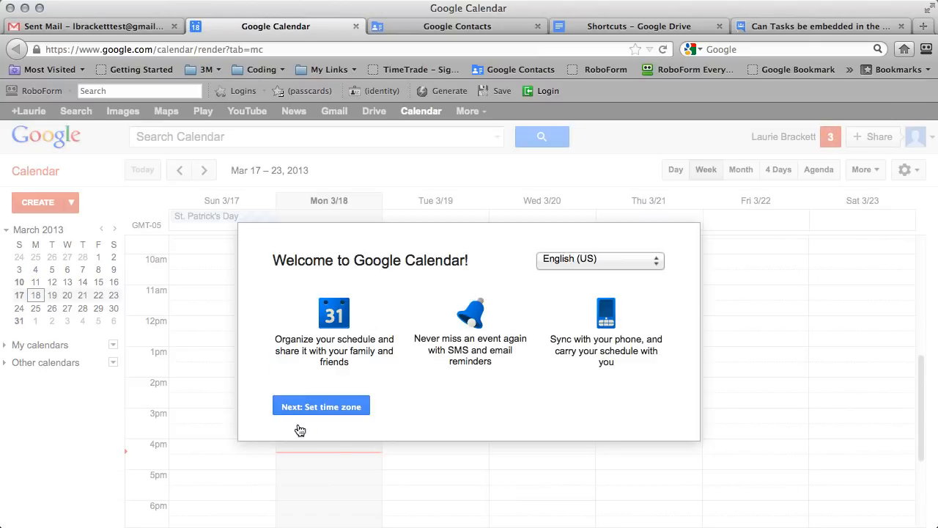
{"action": "left_click", "coordinate": [323, 412]}
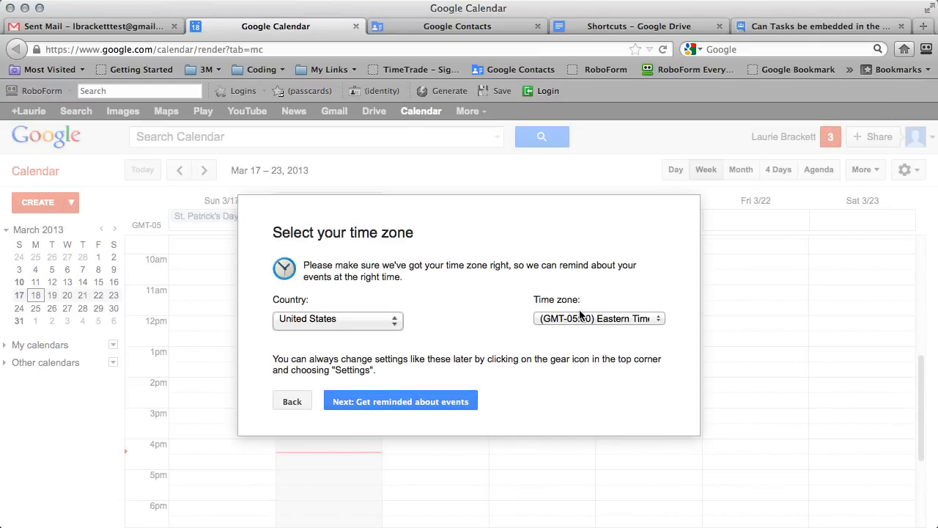
{"action": "left_click", "coordinate": [360, 405]}
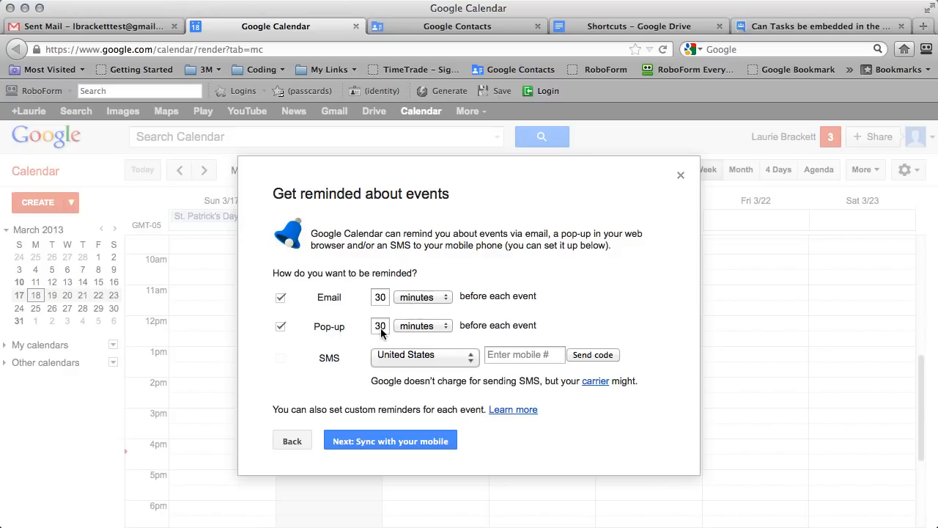
Set the pop-up reminder to 10 minutes and finish the welcome setup.
{"action": "left_click", "coordinate": [416, 326]}
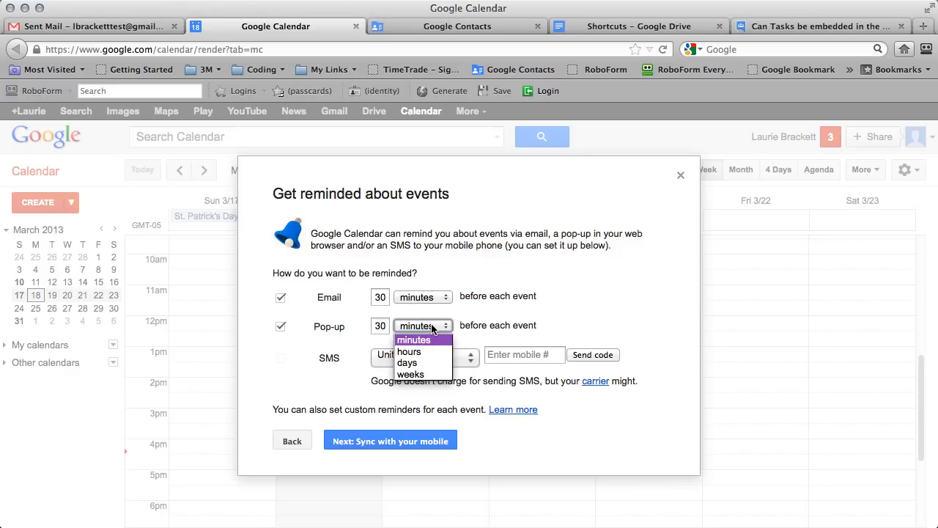
{"action": "left_click", "coordinate": [383, 327]}
{"action": "left_click_drag", "start_coordinate": [384, 326], "coordinate": [362, 325]}
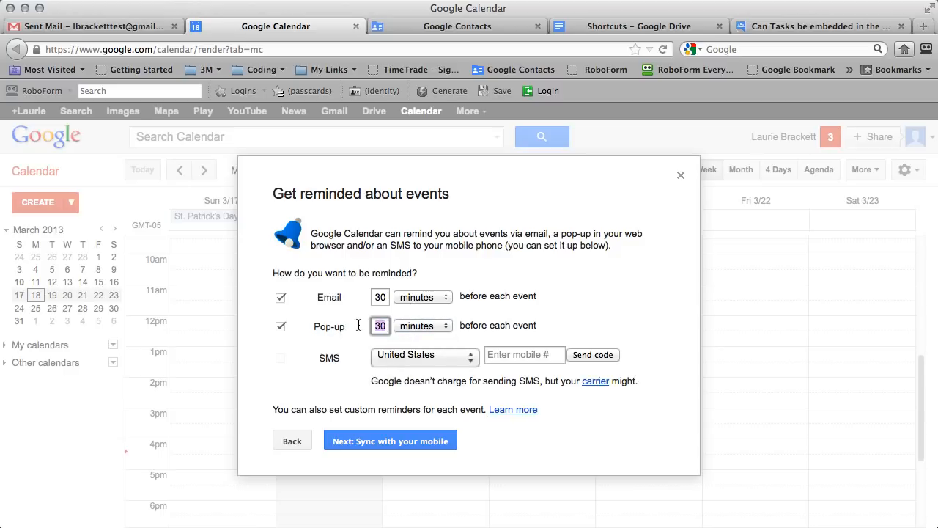
{"action": "type", "text": "10"}
{"action": "left_click_drag", "start_coordinate": [345, 361], "coordinate": [320, 359]}
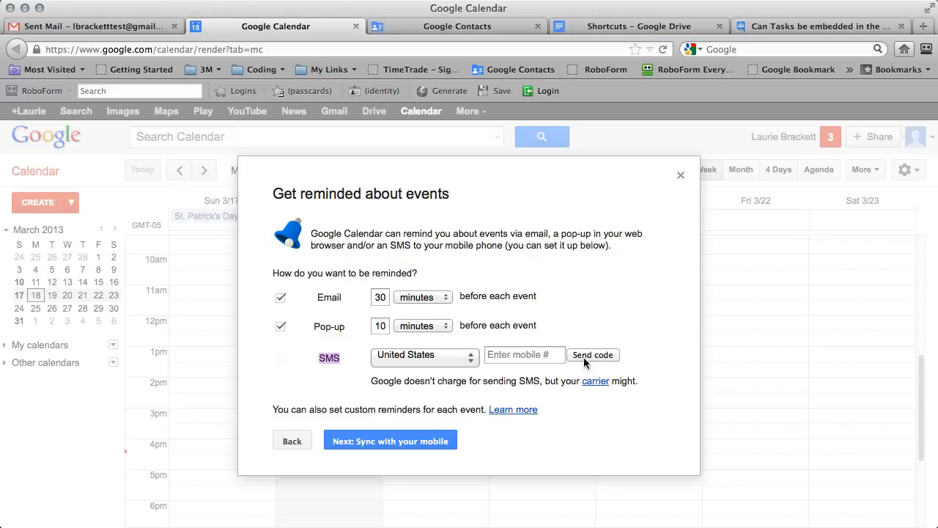
{"action": "left_click", "coordinate": [394, 441]}
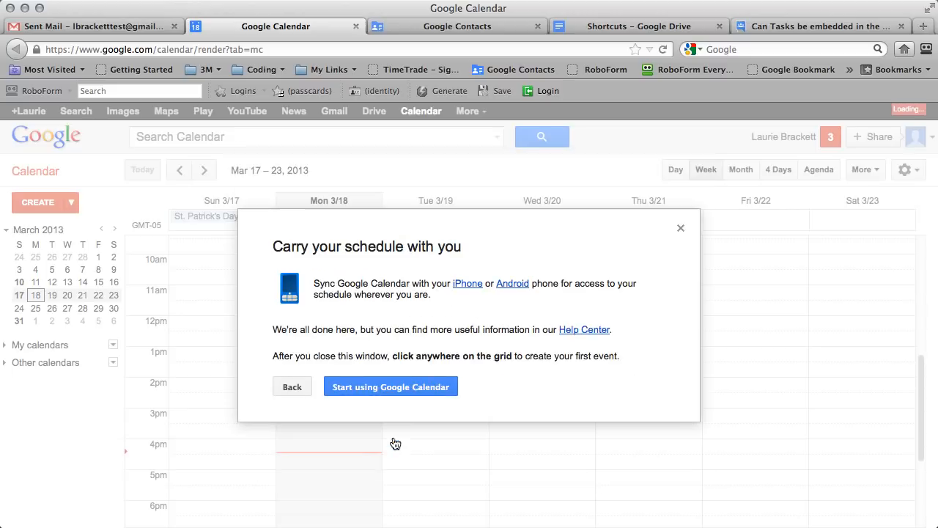
{"action": "left_click", "coordinate": [379, 388]}
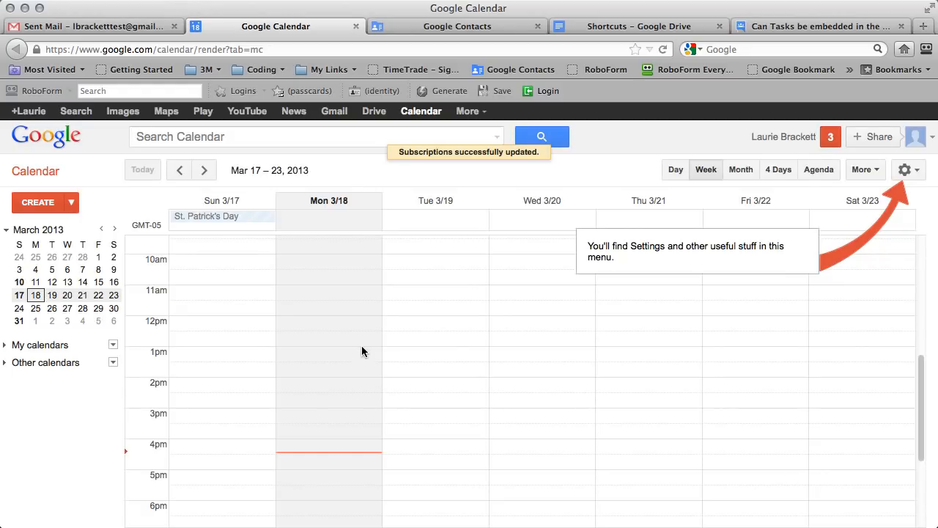
Add a Monday 4:30 pm event to call the contact about BP, then return to Sent Mail.
{"action": "scroll", "coordinate": [362, 351], "scroll_direction": "down", "scroll_amount": 2}
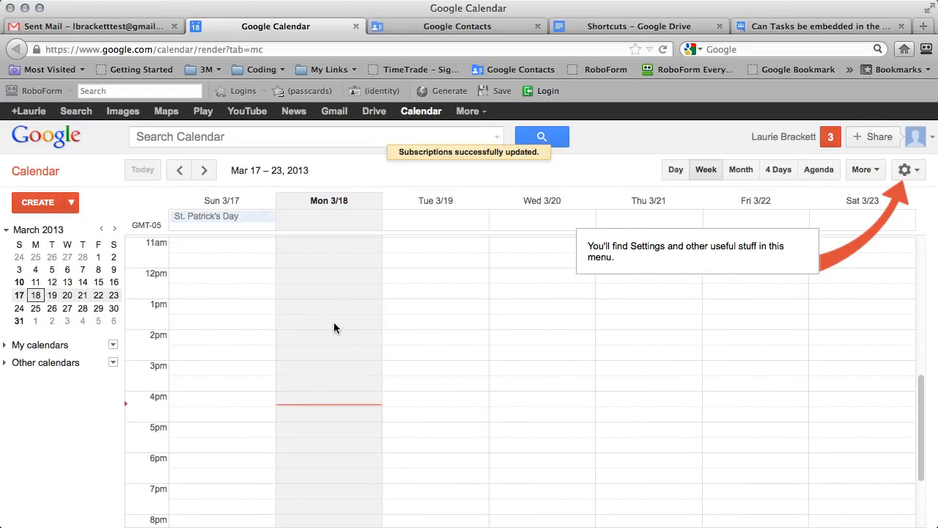
{"action": "scroll", "coordinate": [334, 327], "scroll_direction": "down", "scroll_amount": 2}
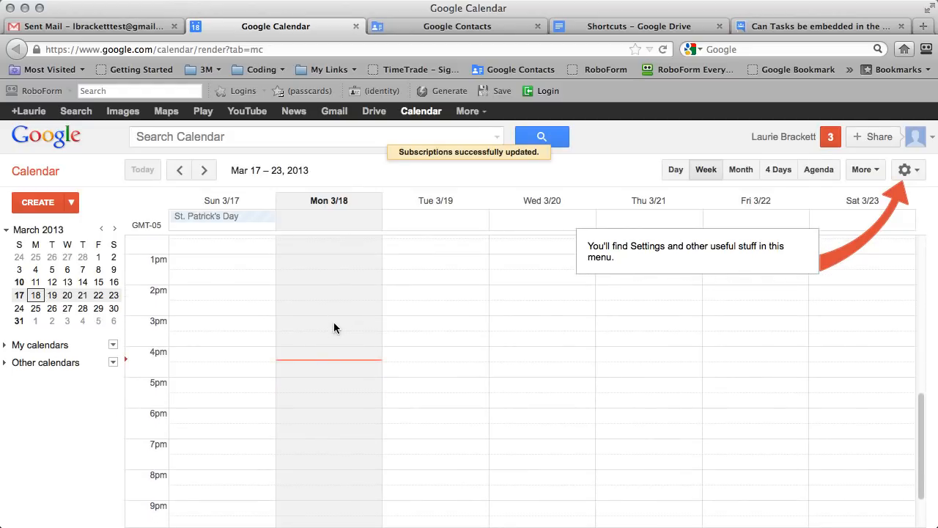
{"action": "left_click", "coordinate": [287, 366]}
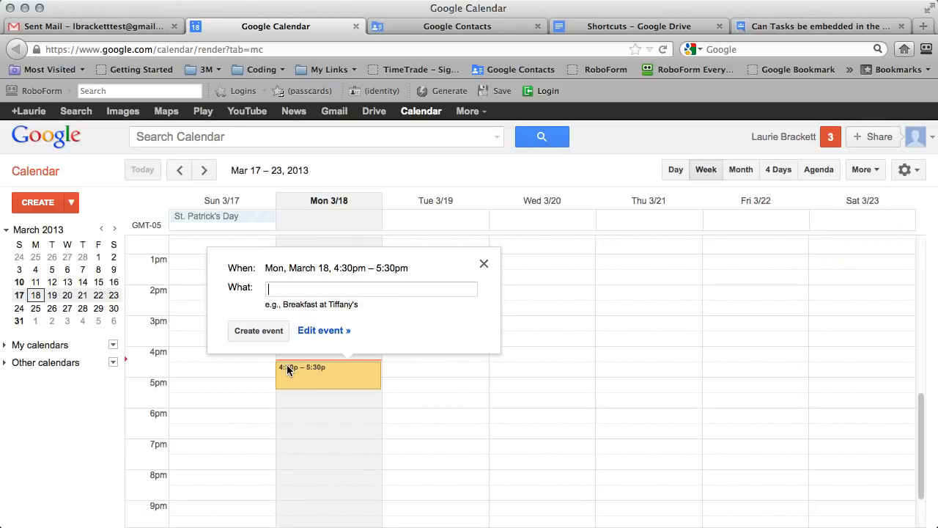
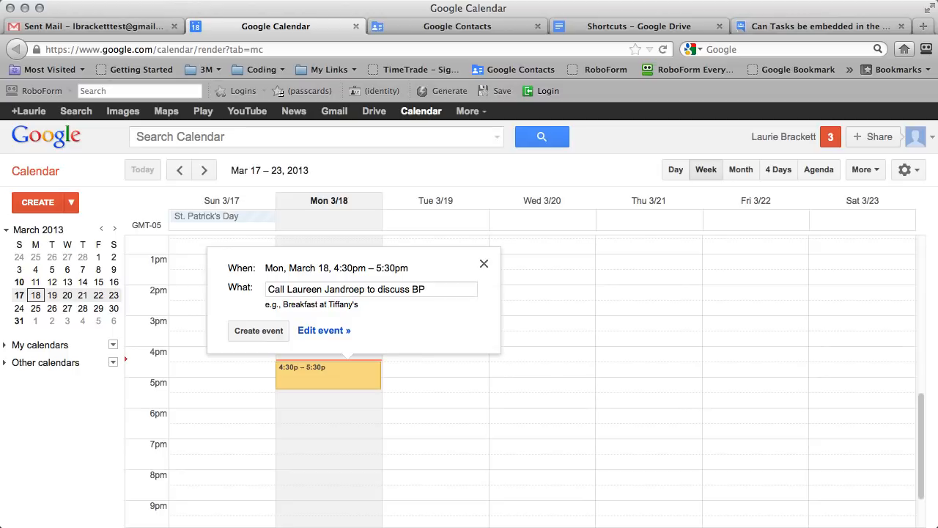
{"action": "type", "text": " BP"}
{"action": "key", "text": "Return"}
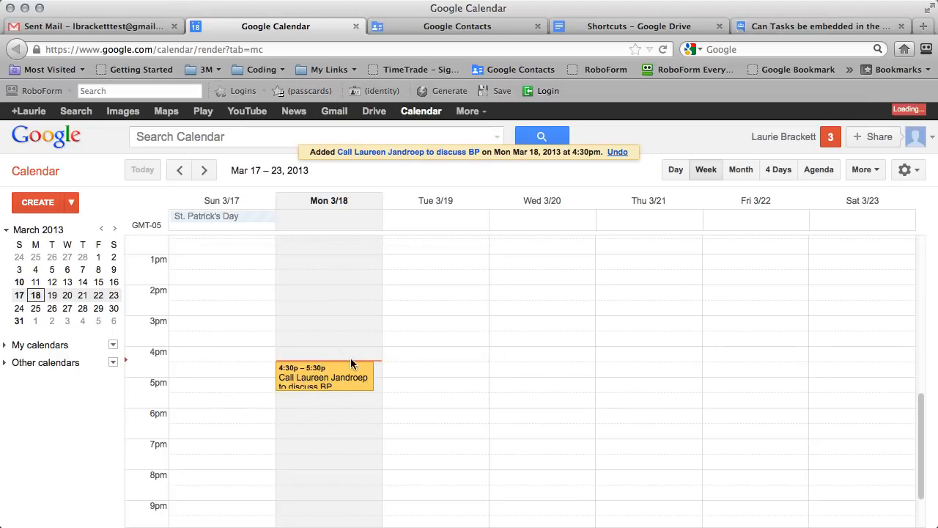
{"action": "left_click", "coordinate": [88, 26]}
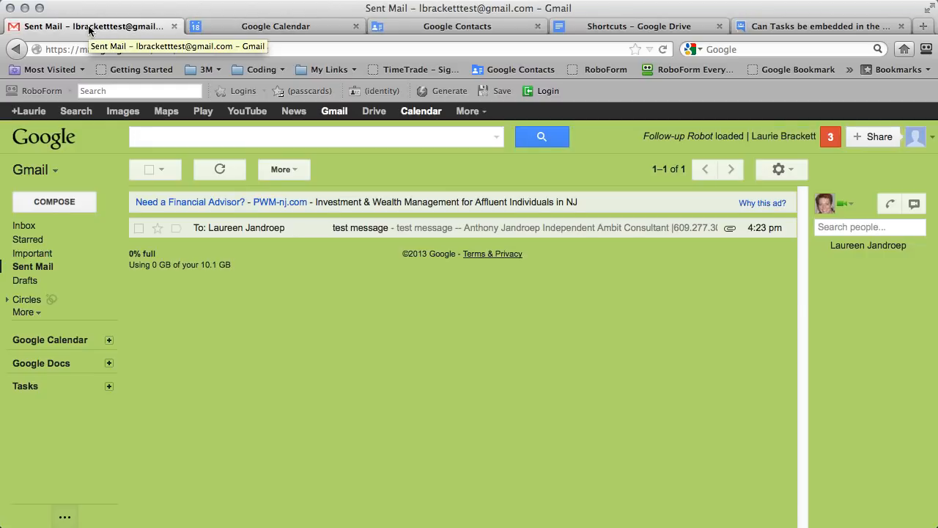
Reload Gmail, leaving the page, and expand the sidebar Google Calendar gadget.
{"action": "left_click", "coordinate": [663, 50]}
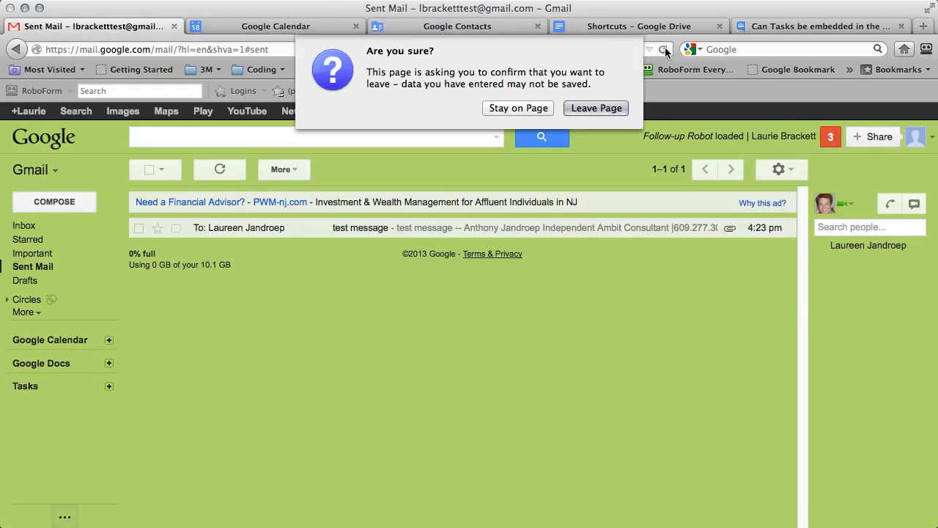
{"action": "left_click", "coordinate": [595, 108]}
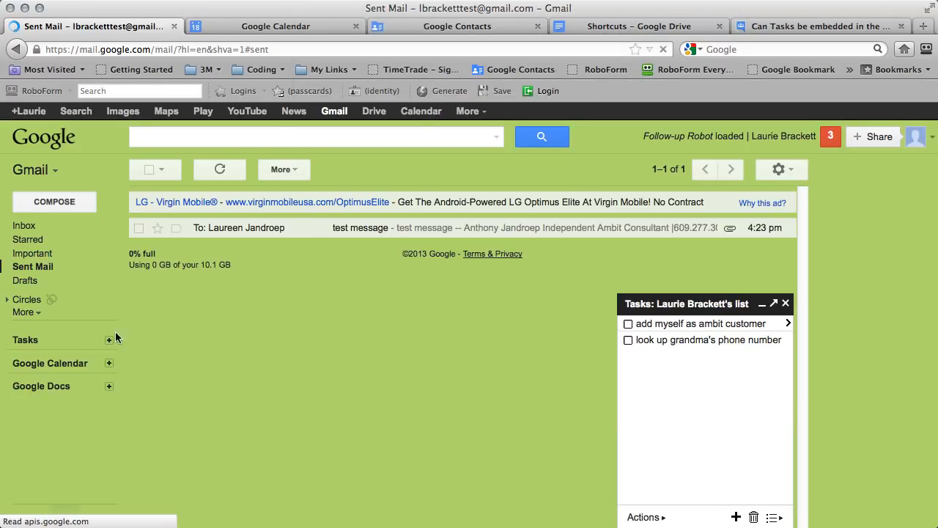
{"action": "left_click", "coordinate": [108, 364]}
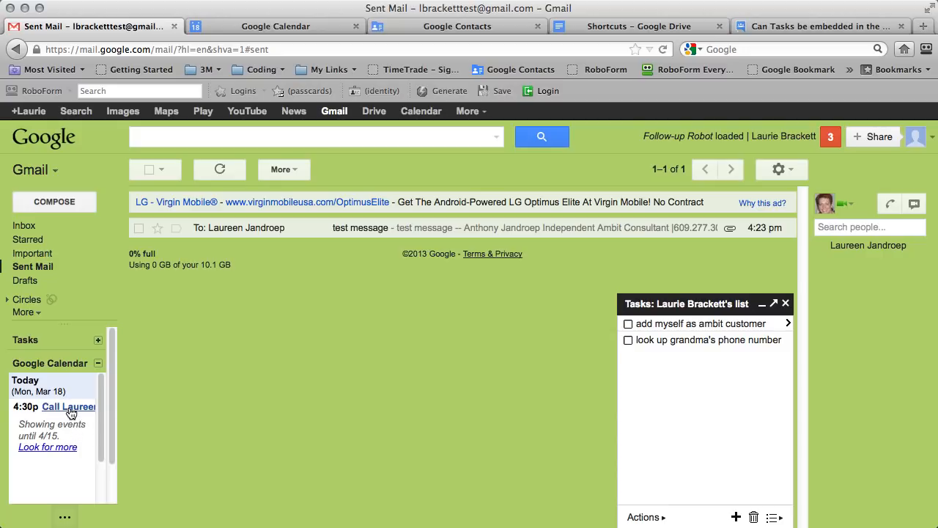
Check the calendar week view, then back in Sent Mail close the Tasks list panel.
{"action": "left_click", "coordinate": [257, 27]}
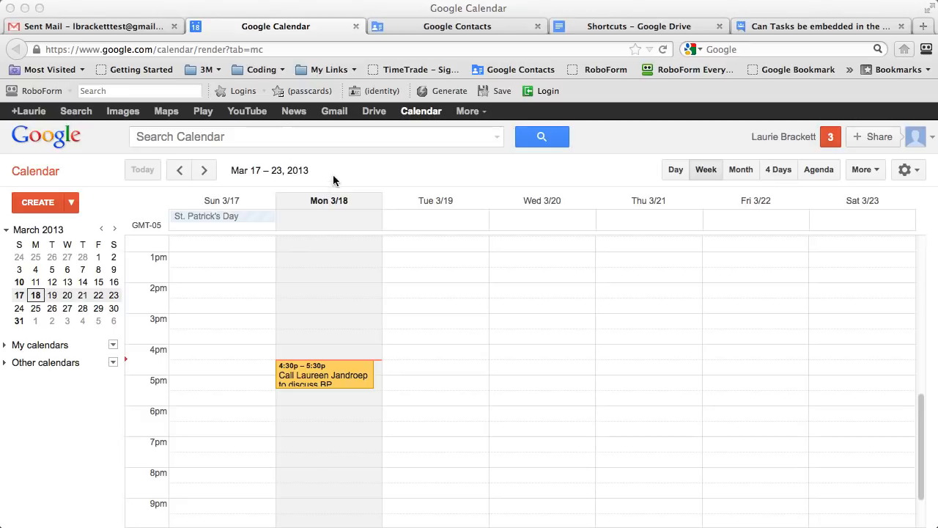
{"action": "left_click", "coordinate": [75, 27]}
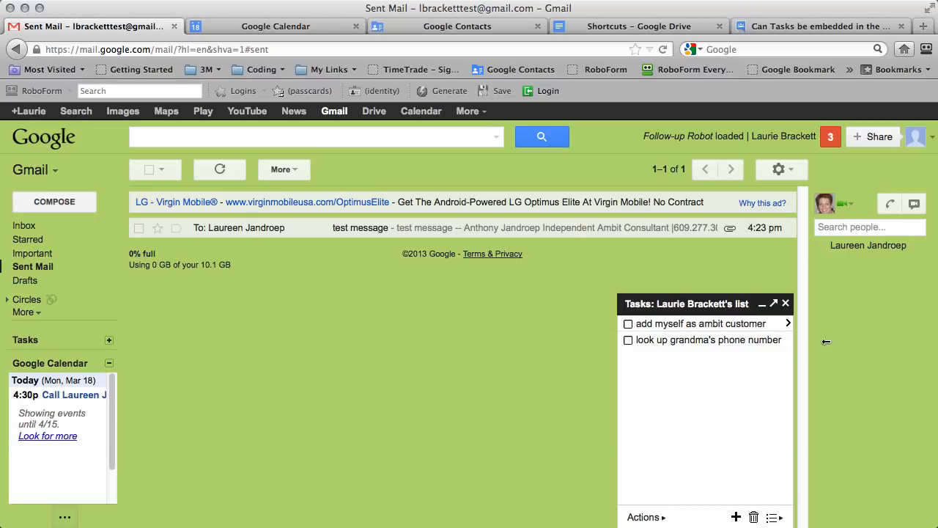
{"action": "left_click", "coordinate": [786, 303]}
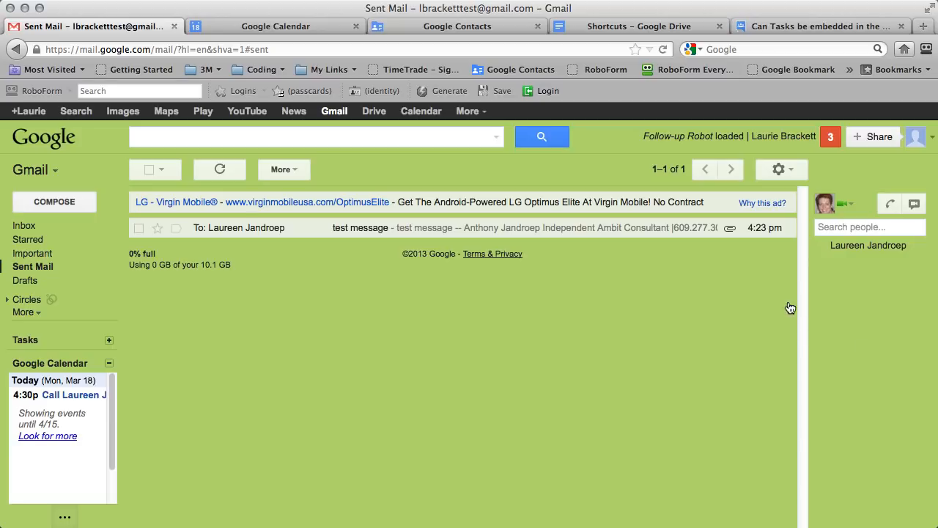
Open the Congratulations and Welcome! email and preview its Ambit meeting calendar link.
{"action": "left_click", "coordinate": [21, 227]}
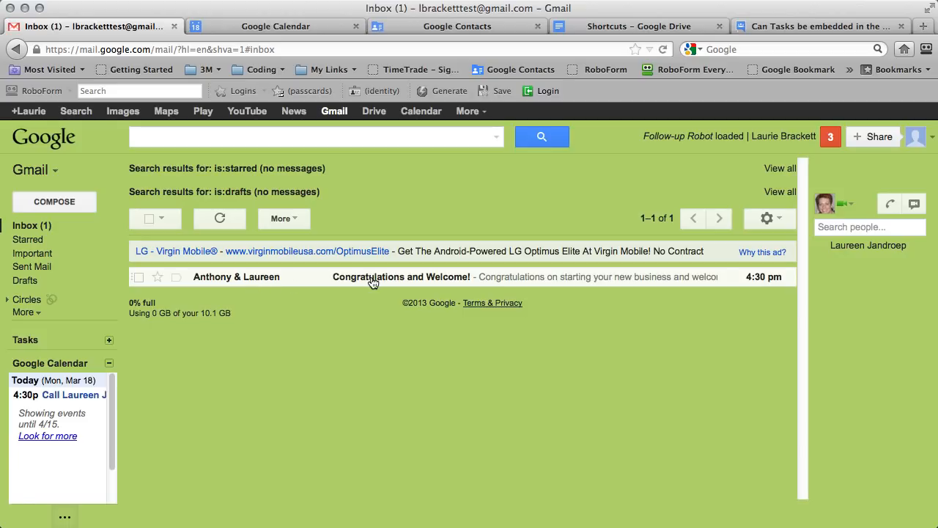
{"action": "left_click", "coordinate": [373, 282]}
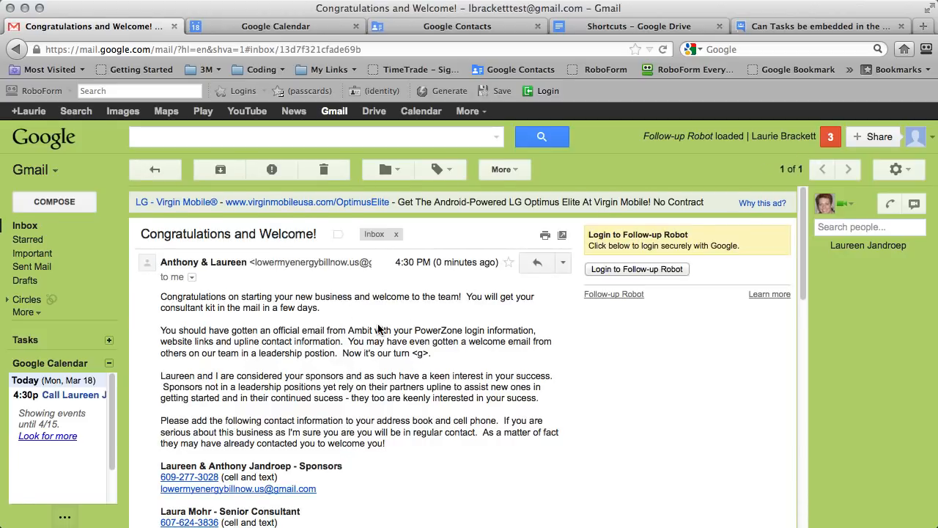
{"action": "scroll", "coordinate": [377, 324], "scroll_direction": "down", "scroll_amount": 4}
{"action": "scroll", "coordinate": [379, 328], "scroll_direction": "down", "scroll_amount": 3}
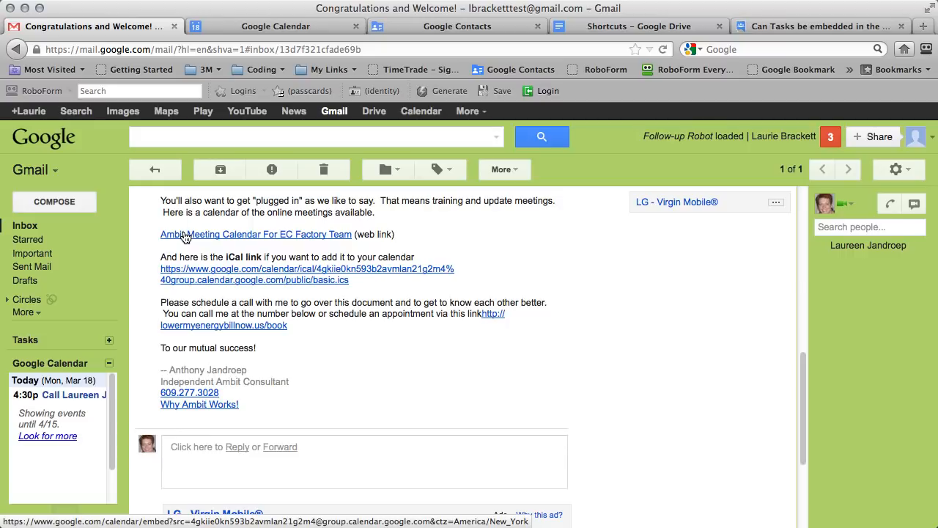
{"action": "left_click", "coordinate": [229, 236]}
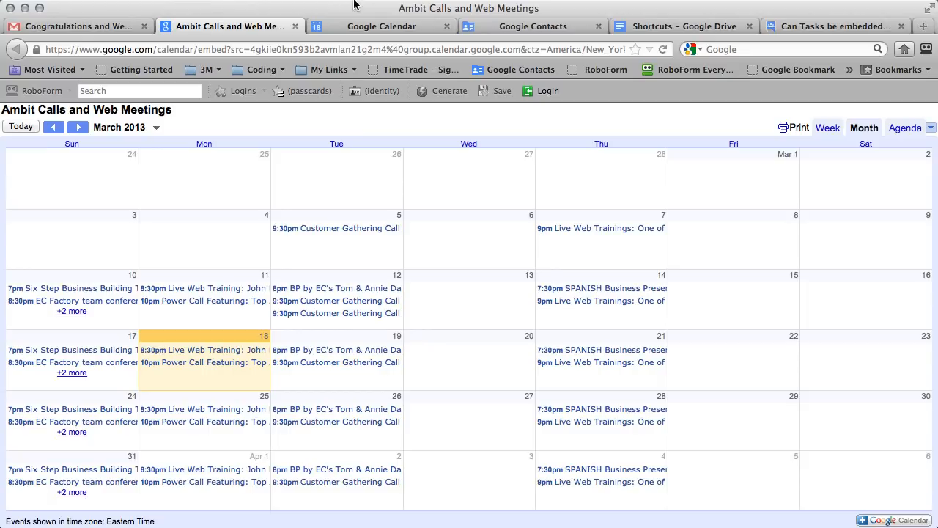
{"action": "left_click", "coordinate": [295, 27]}
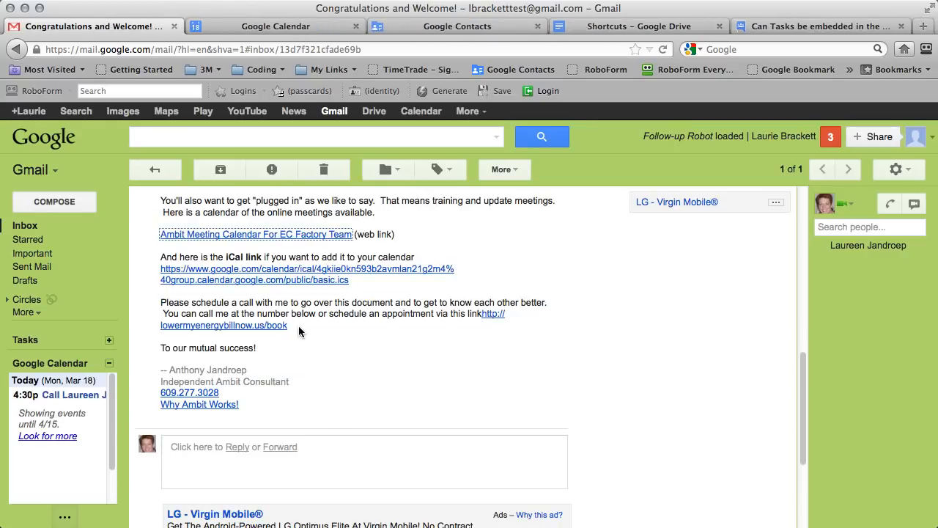
Try opening the basic.ics iCal link, then cancel the download.
{"action": "left_click", "coordinate": [228, 271]}
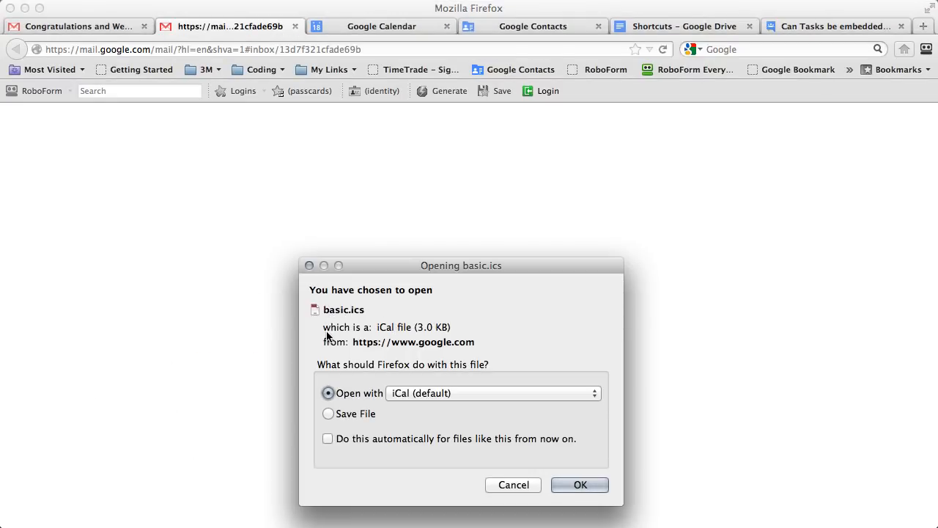
{"action": "left_click", "coordinate": [415, 395]}
{"action": "left_click", "coordinate": [352, 393]}
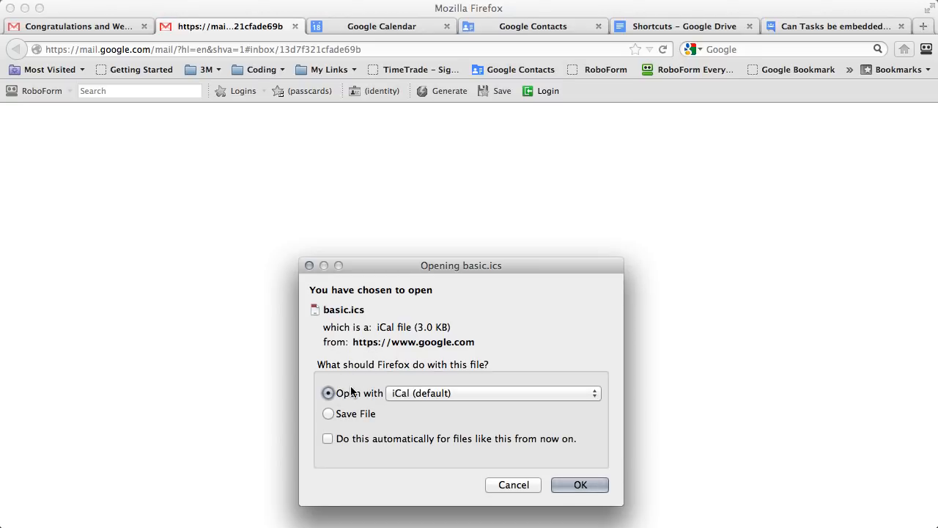
{"action": "left_click", "coordinate": [404, 392]}
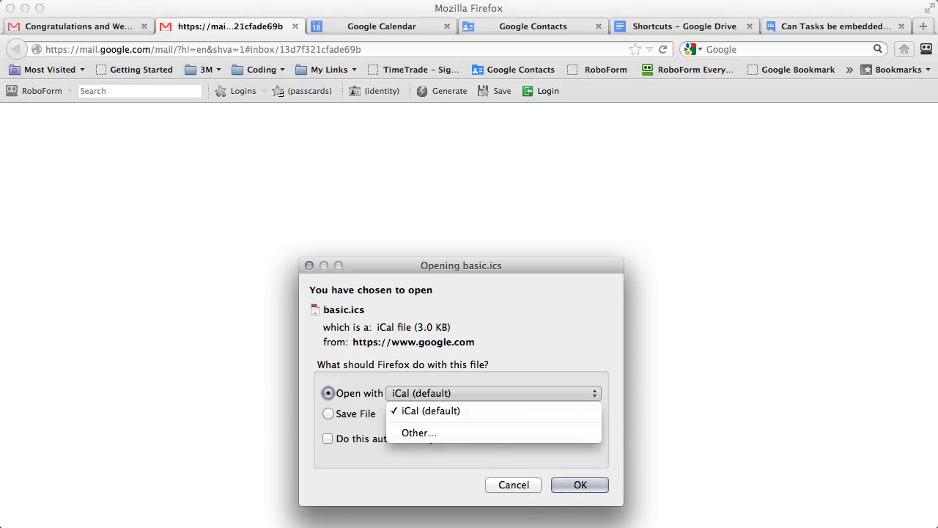
{"action": "left_click", "coordinate": [513, 484]}
{"action": "left_click", "coordinate": [513, 485]}
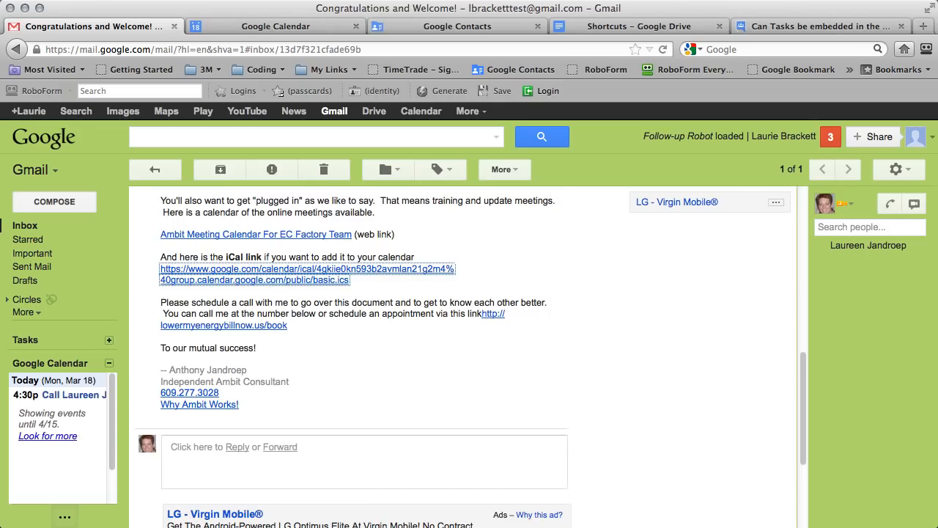
Select the full iCal link address and go to Google Calendar.
{"action": "left_click", "coordinate": [354, 281]}
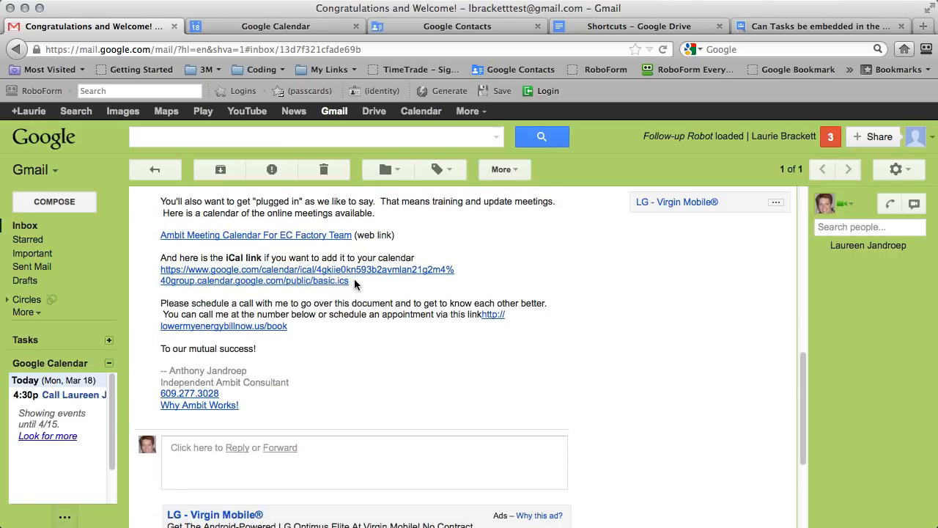
{"action": "left_click_drag", "start_coordinate": [354, 284], "coordinate": [196, 273]}
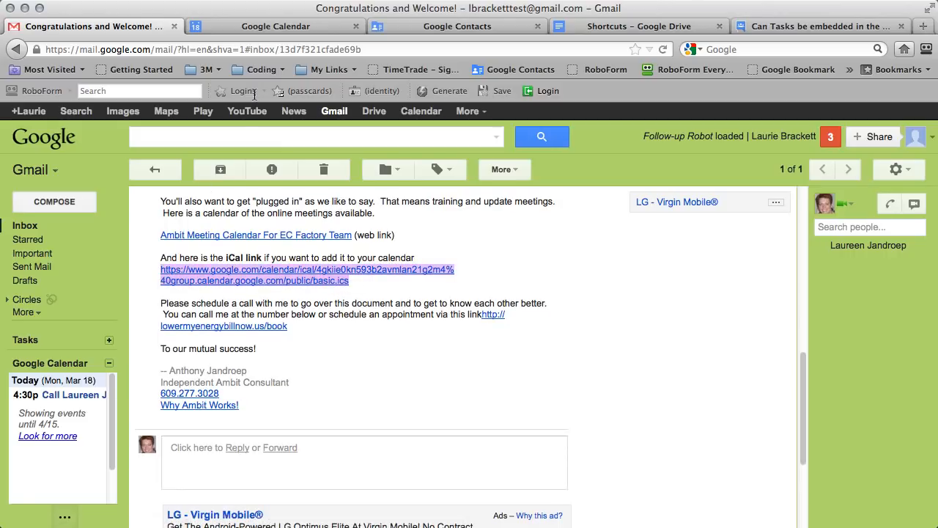
{"action": "left_click", "coordinate": [265, 28]}
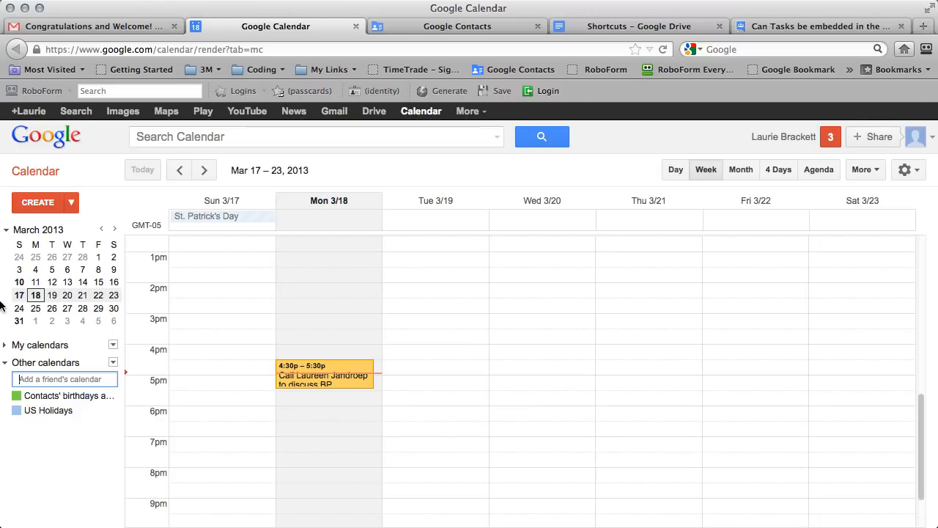
Turn on the Tasks calendar and try adding the iCal link as a friend's calendar.
{"action": "left_click", "coordinate": [4, 346]}
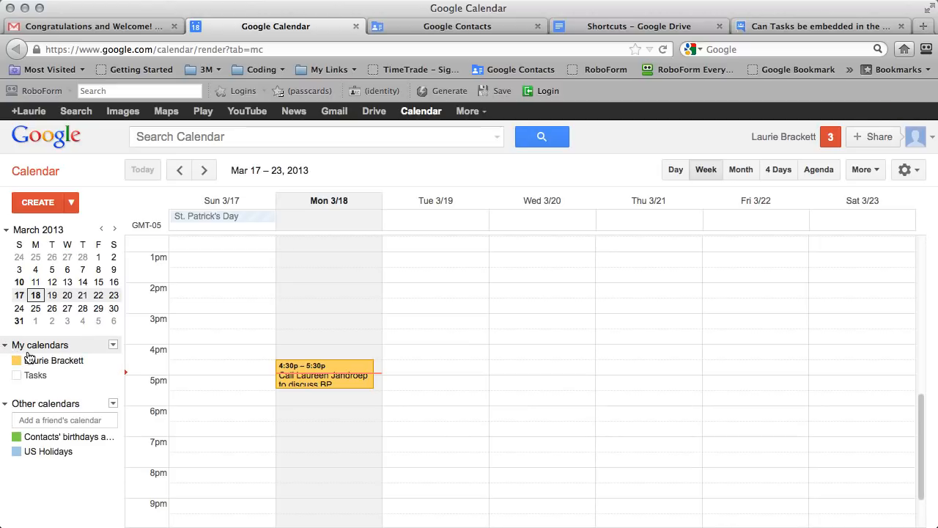
{"action": "left_click", "coordinate": [44, 370]}
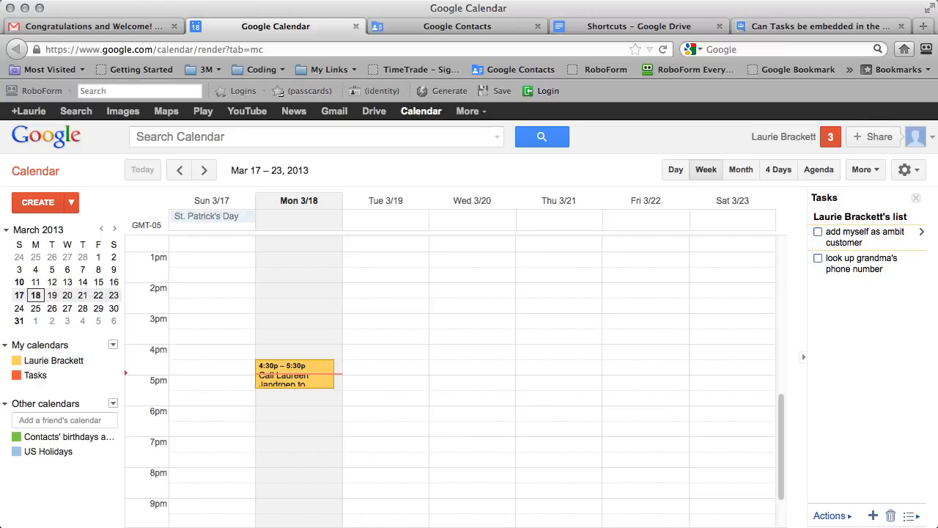
{"action": "left_click", "coordinate": [71, 420]}
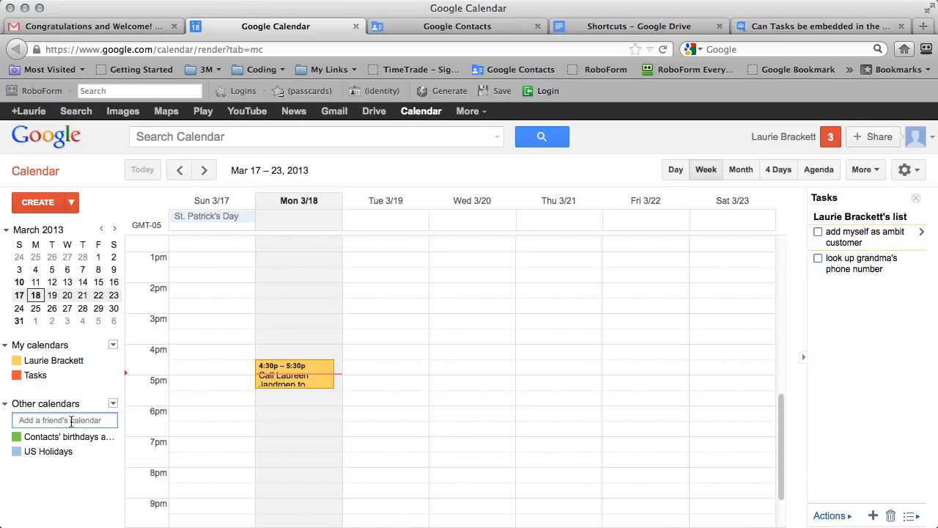
{"action": "key", "text": "super+v"}
{"action": "key", "text": "Return"}
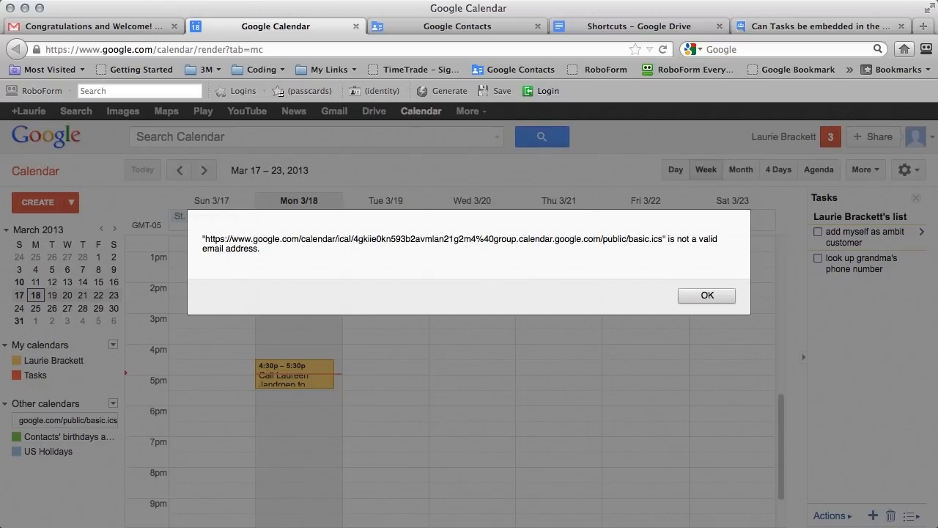
{"action": "left_click", "coordinate": [704, 295]}
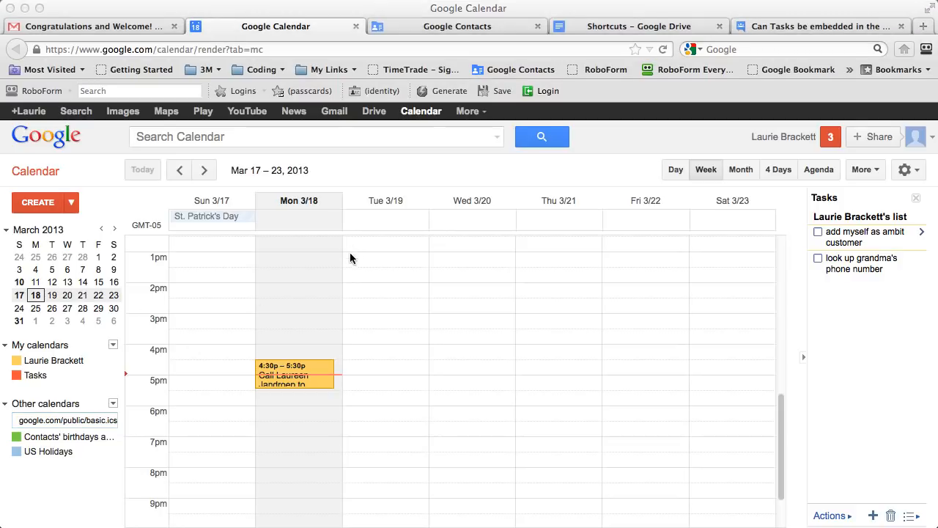
Replace the rejected address with the meeting calendar web link, which is also rejected.
{"action": "left_click", "coordinate": [73, 424]}
{"action": "key", "text": "super+a"}
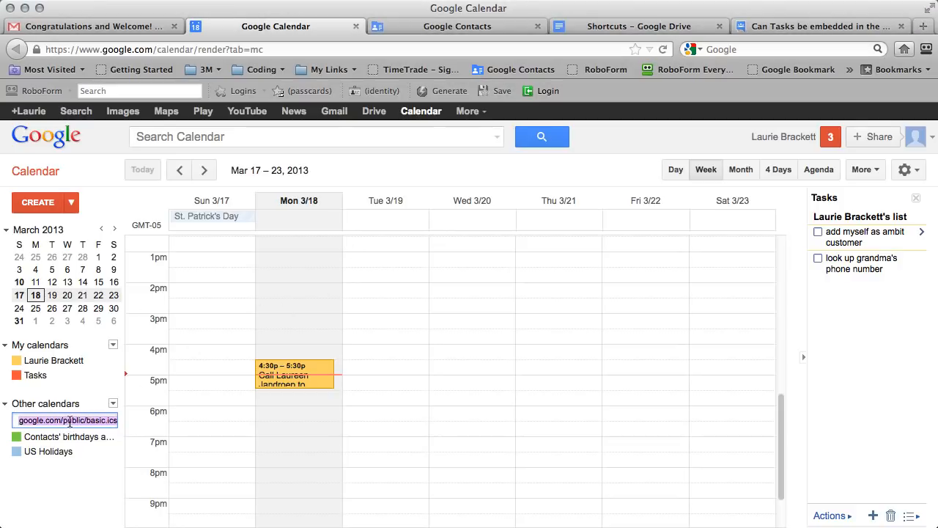
{"action": "key", "text": "BackSpace"}
{"action": "key", "text": "super+v"}
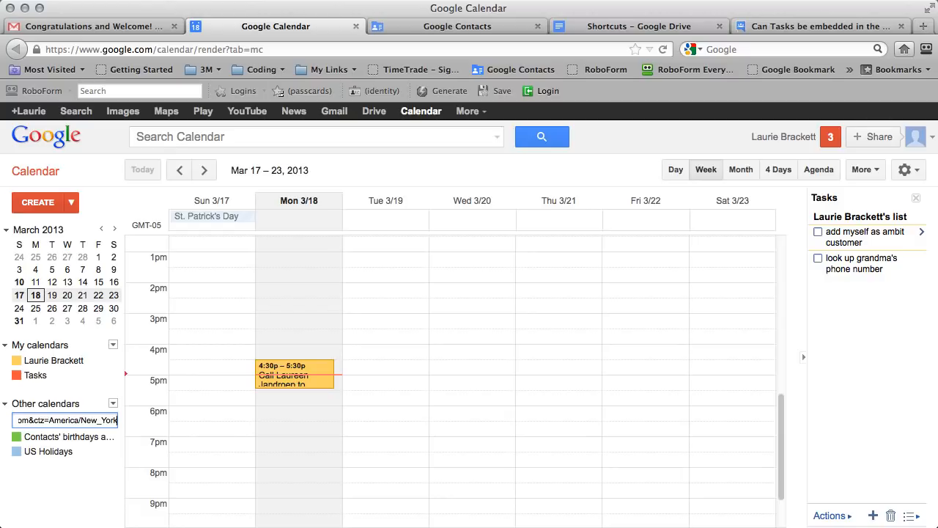
{"action": "key", "text": "Return"}
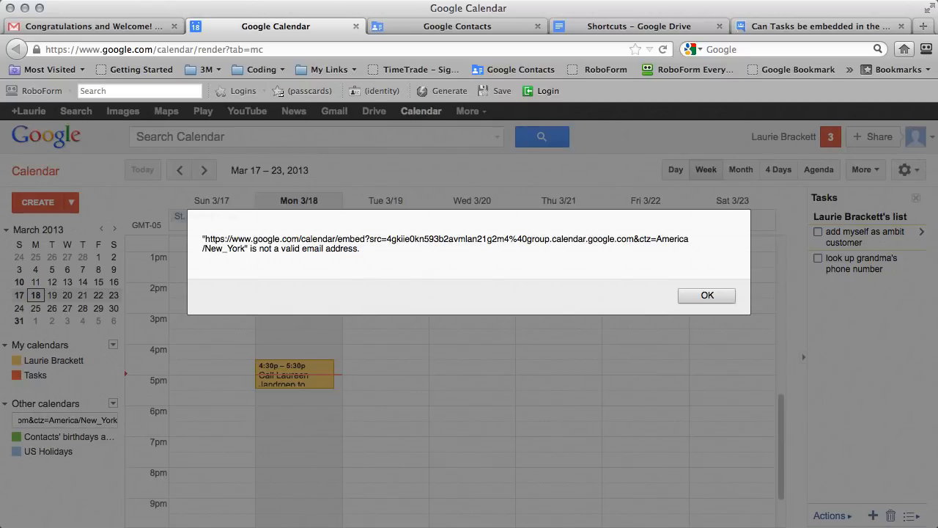
{"action": "key", "text": "Return"}
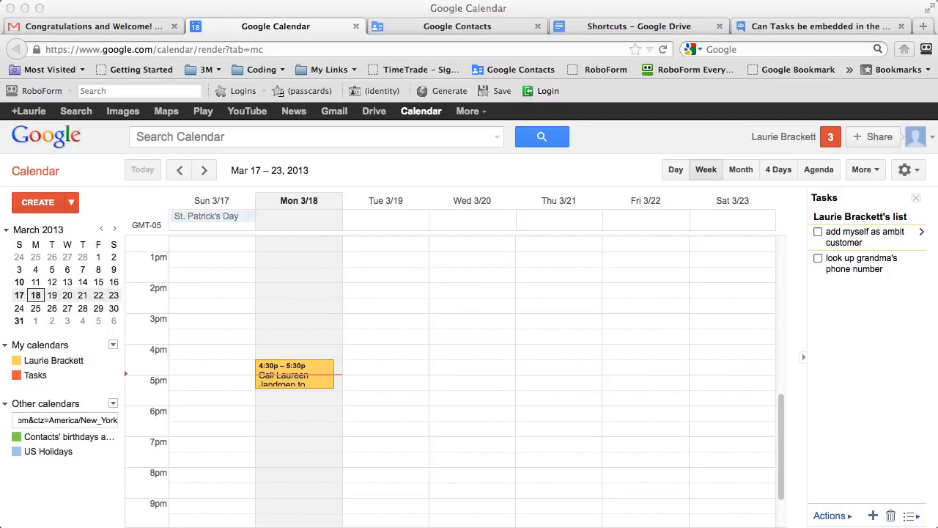
Try the public basic feed address instead, again rejected as not a valid email.
{"action": "triple_click", "coordinate": [61, 420]}
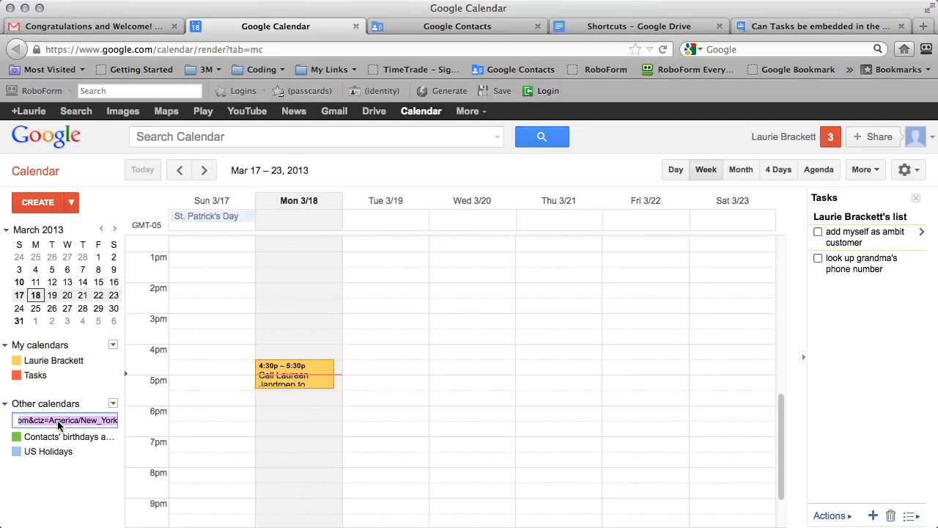
{"action": "key", "text": "super+v"}
{"action": "key", "text": "Return"}
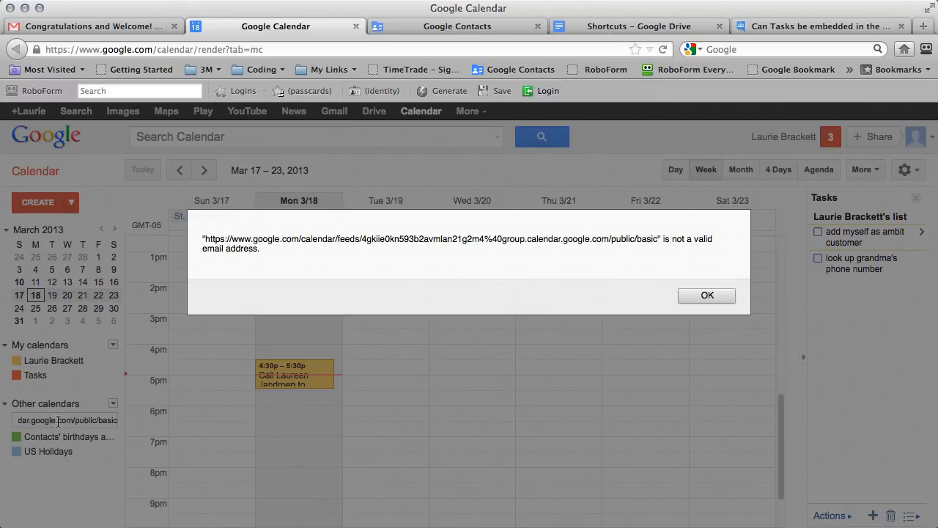
{"action": "left_click", "coordinate": [713, 294]}
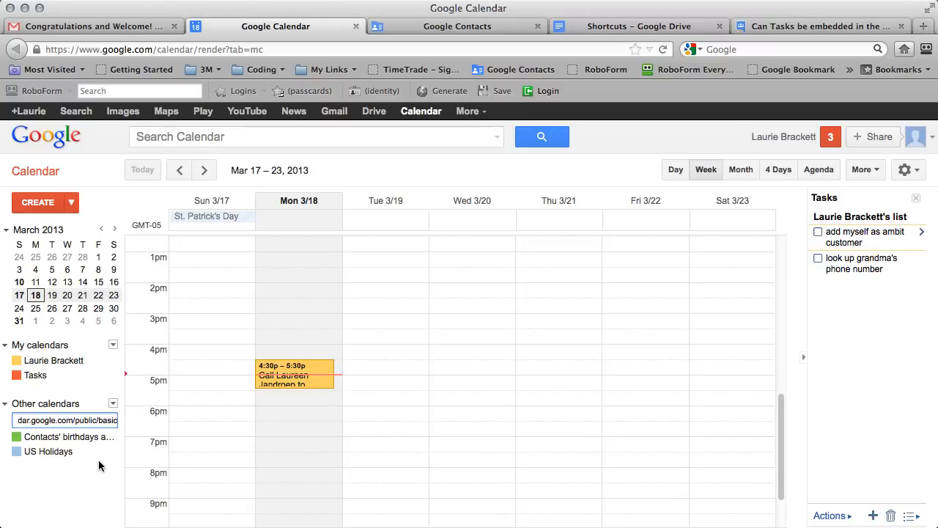
Add the training calendar by URL using the basic.ics link copied from the welcome email.
{"action": "left_click", "coordinate": [113, 403]}
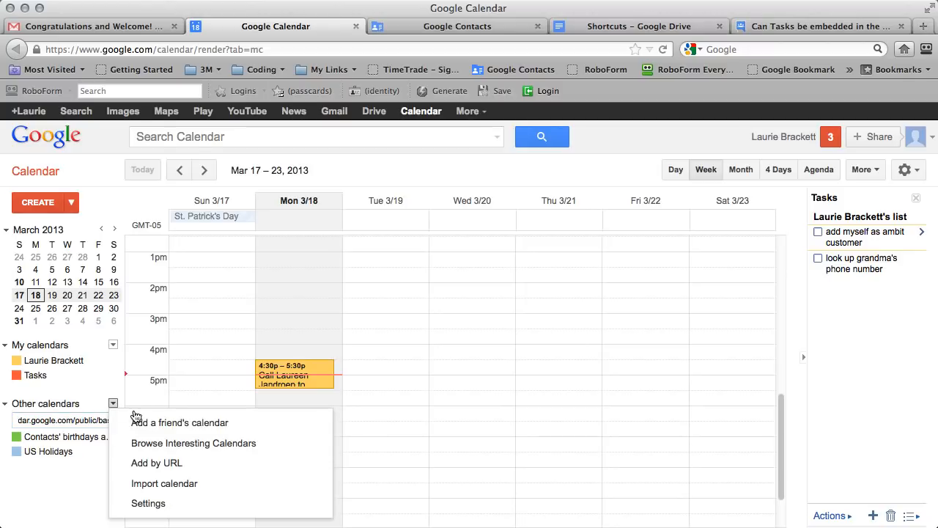
{"action": "left_click", "coordinate": [151, 464]}
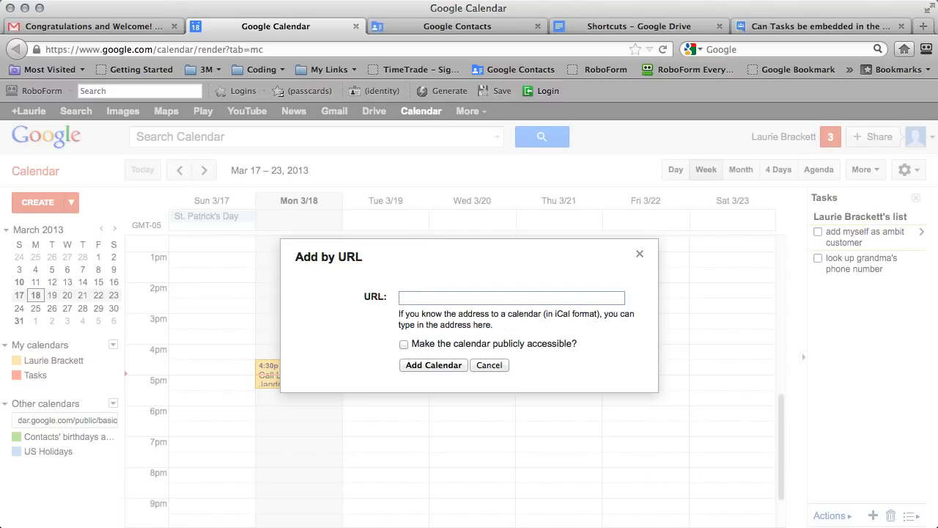
{"action": "left_click", "coordinate": [73, 26]}
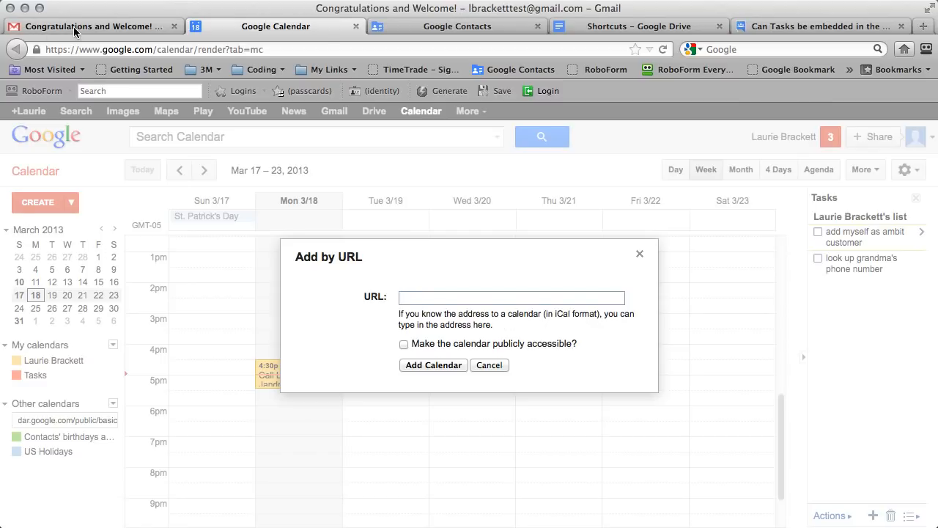
{"action": "right_click", "coordinate": [335, 280]}
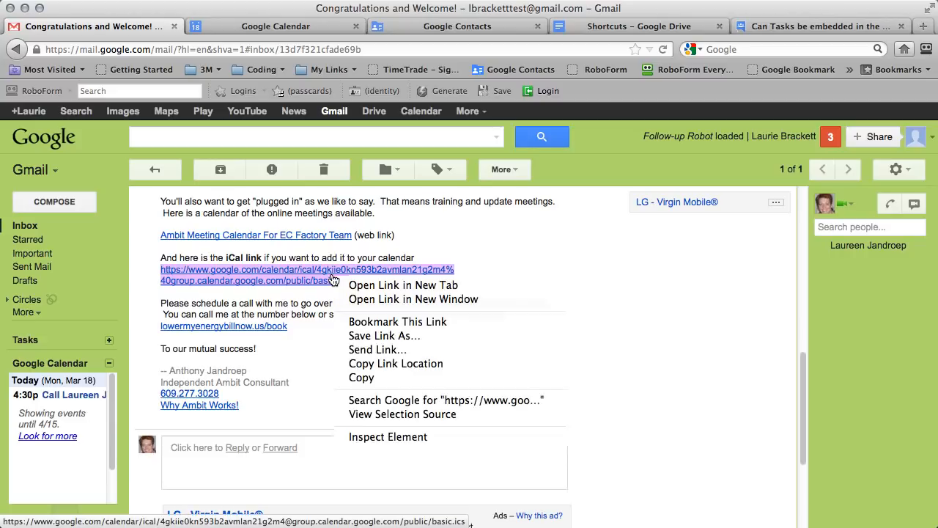
{"action": "left_click", "coordinate": [373, 363]}
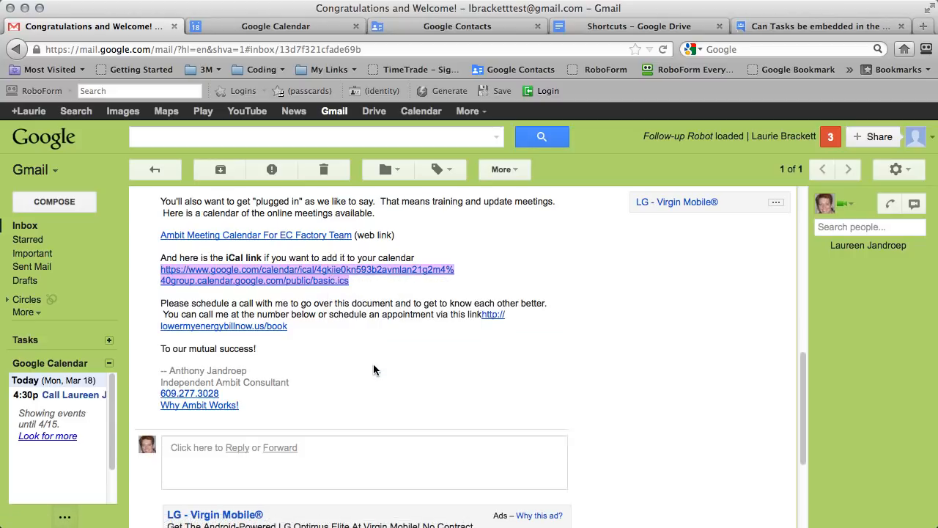
{"action": "left_click", "coordinate": [252, 28]}
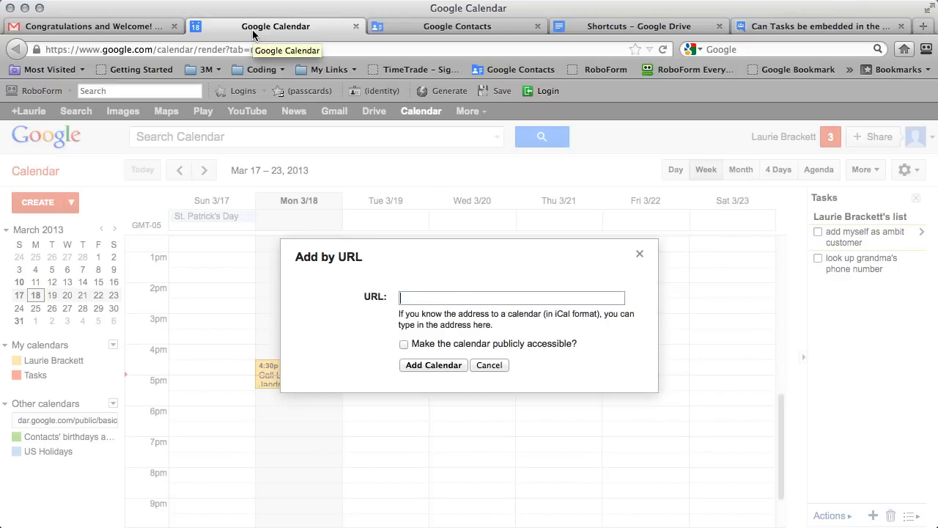
{"action": "key", "text": "super+v"}
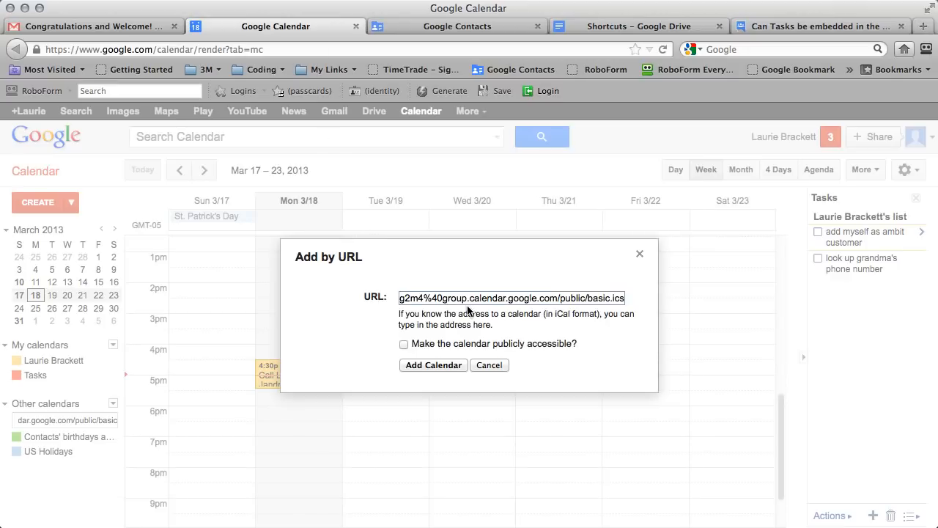
{"action": "left_click", "coordinate": [425, 364]}
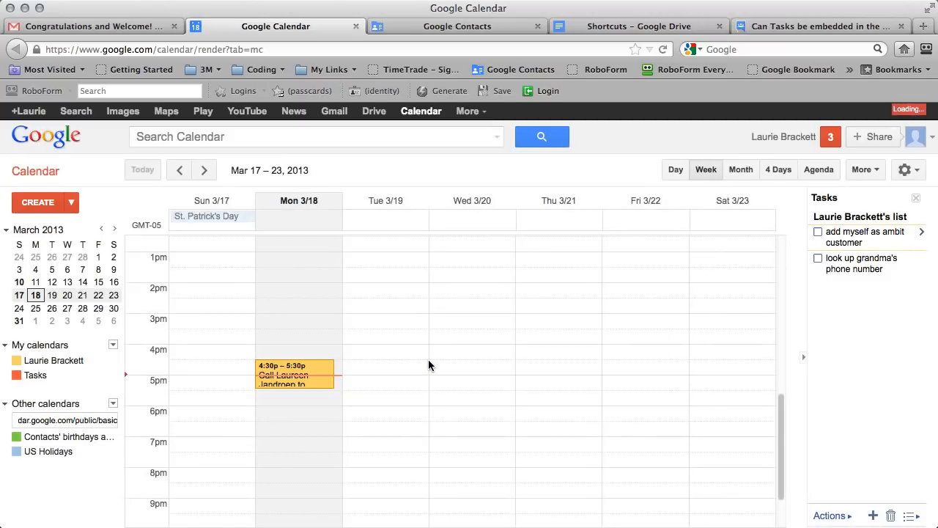
{"action": "scroll", "coordinate": [413, 364], "scroll_direction": "down", "scroll_amount": 2}
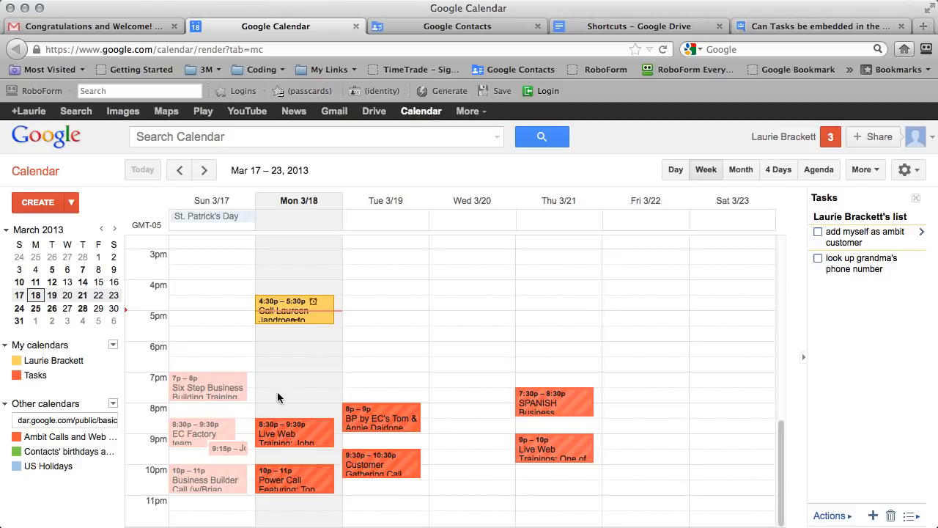
{"action": "left_click", "coordinate": [322, 438]}
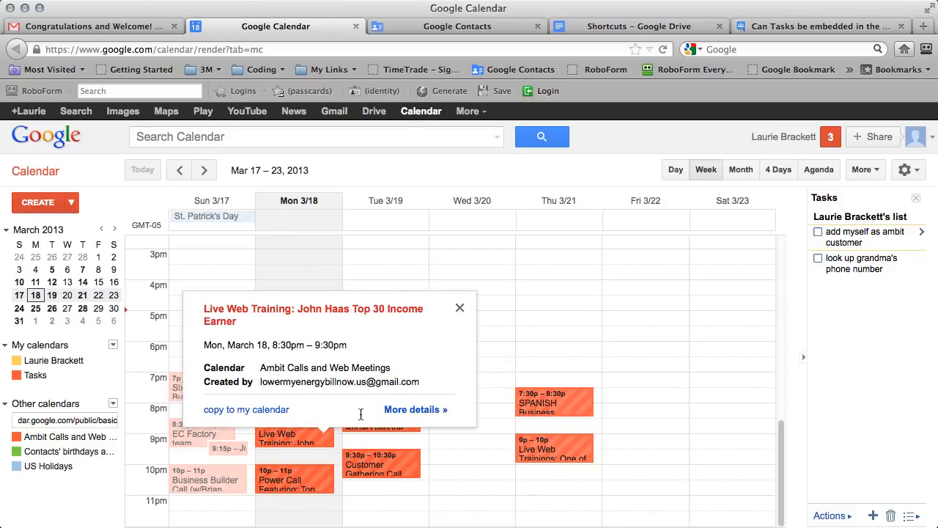
{"action": "left_click", "coordinate": [415, 410]}
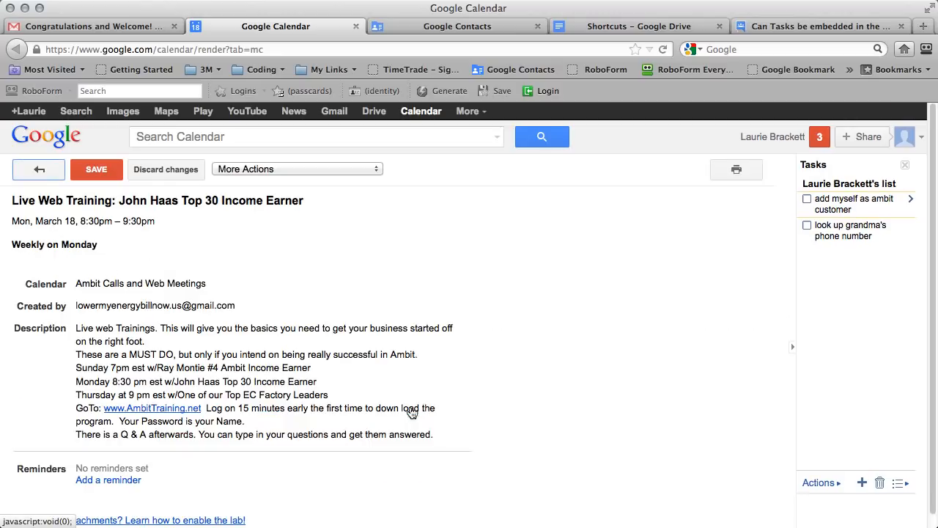
{"action": "scroll", "coordinate": [218, 365], "scroll_direction": "down", "scroll_amount": 1}
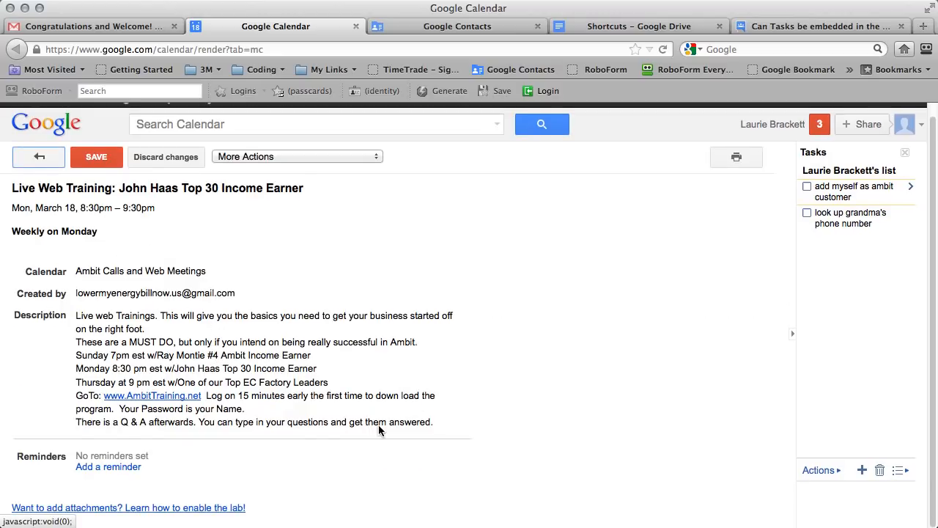
{"action": "left_click_drag", "start_coordinate": [441, 422], "coordinate": [83, 330]}
{"action": "left_click", "coordinate": [82, 299]}
{"action": "left_click", "coordinate": [41, 157]}
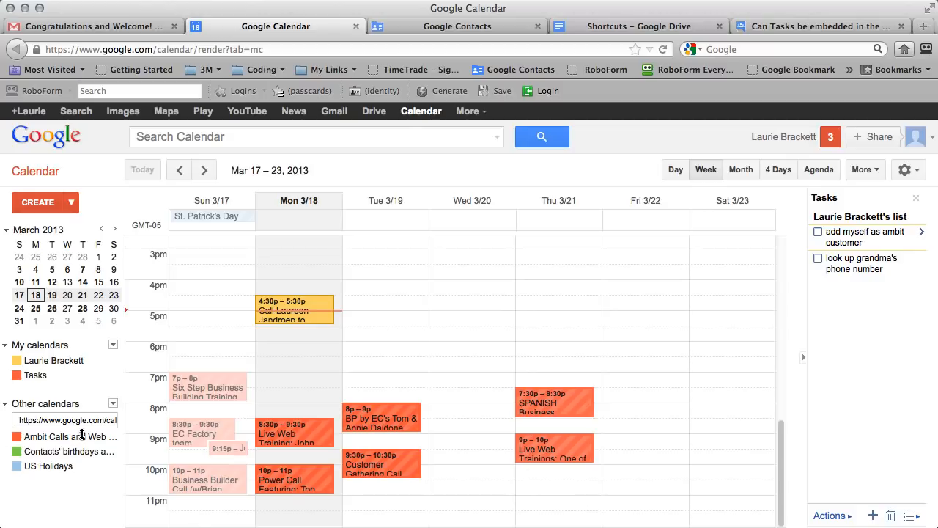
Keep Ambit events visible, hide Contacts' birthdays and US Holidays, then return to Gmail.
{"action": "left_click", "coordinate": [113, 437]}
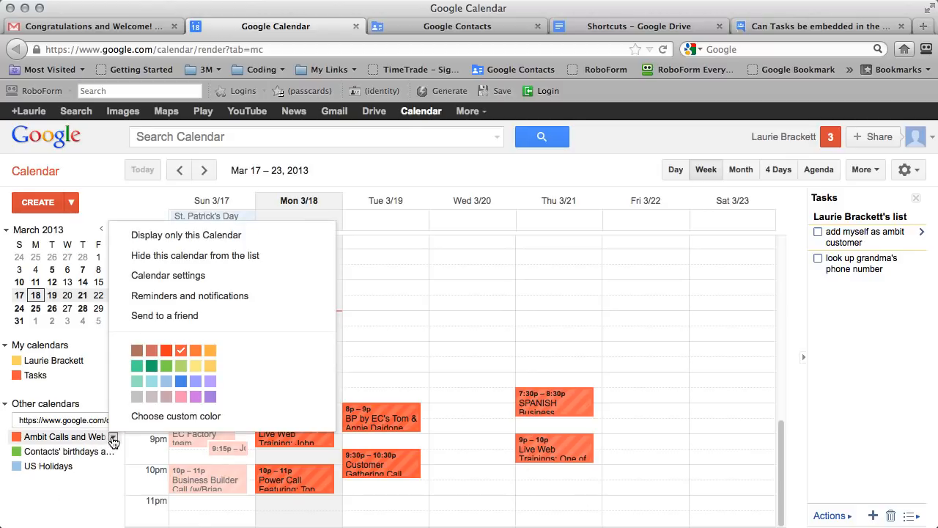
{"action": "left_click", "coordinate": [24, 438]}
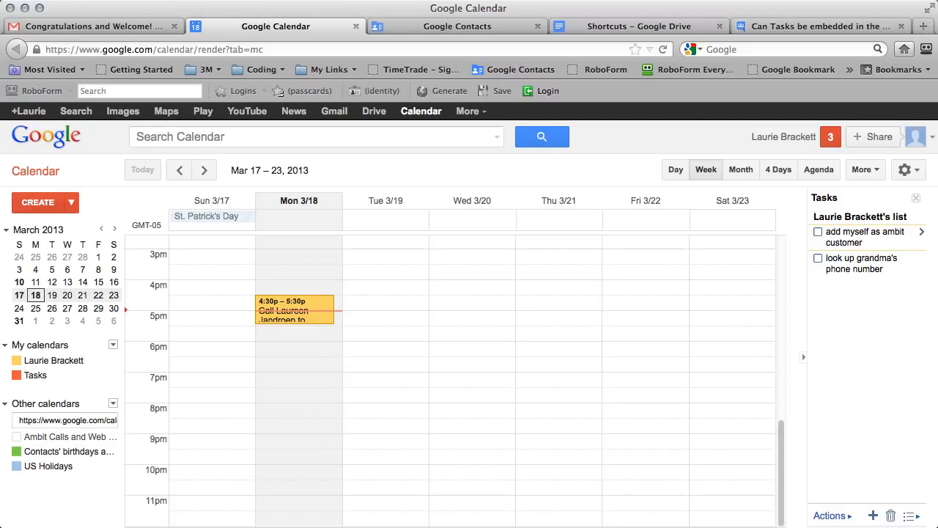
{"action": "left_click", "coordinate": [77, 440]}
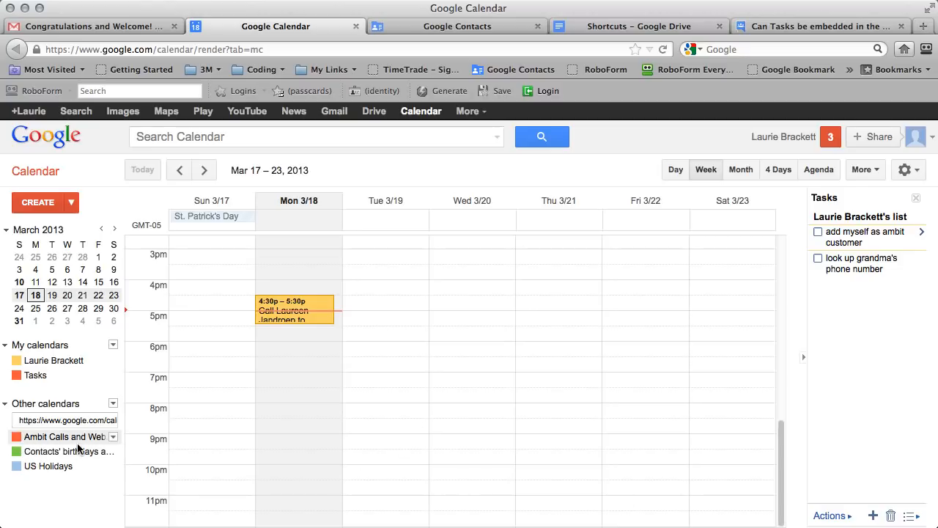
{"action": "left_click", "coordinate": [79, 441]}
{"action": "left_click", "coordinate": [70, 441]}
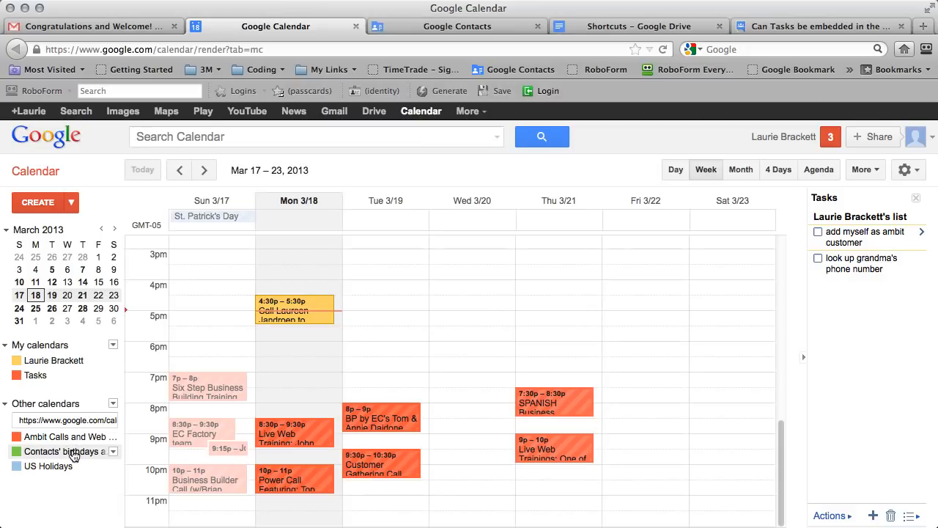
{"action": "left_click", "coordinate": [57, 452]}
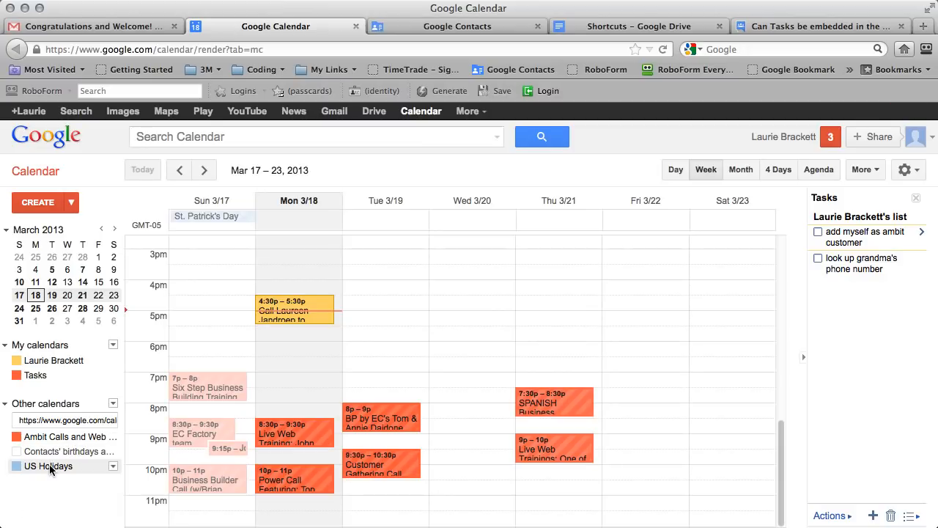
{"action": "left_click", "coordinate": [48, 467]}
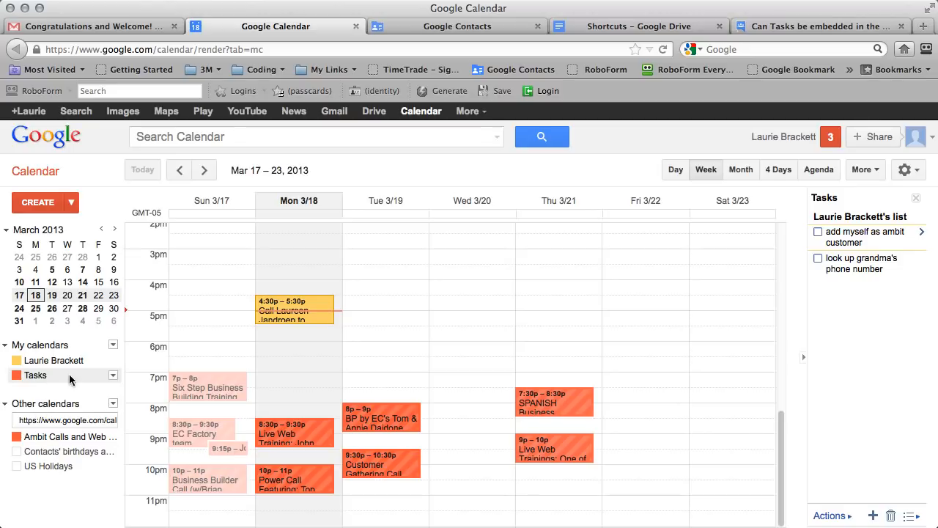
{"action": "left_click", "coordinate": [139, 27]}
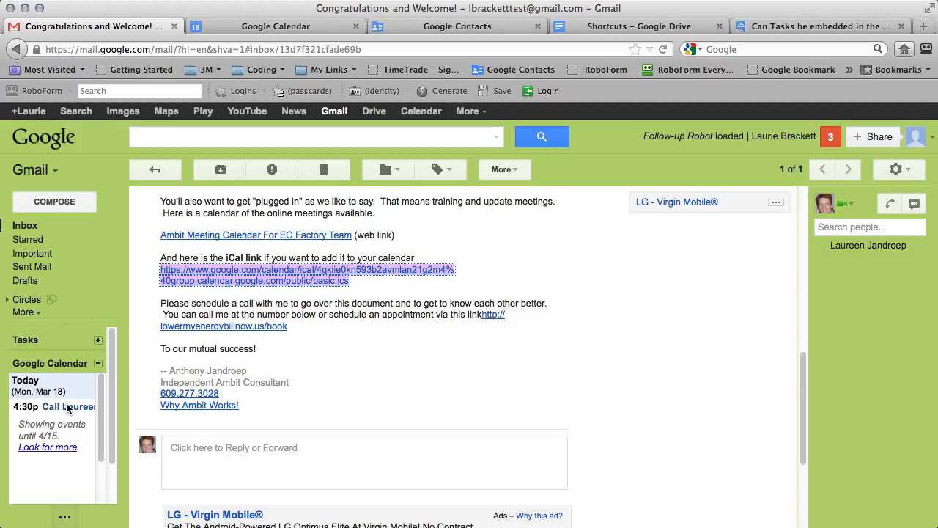
Switch to the Google Calendar tab and close it.
{"action": "left_click", "coordinate": [228, 26]}
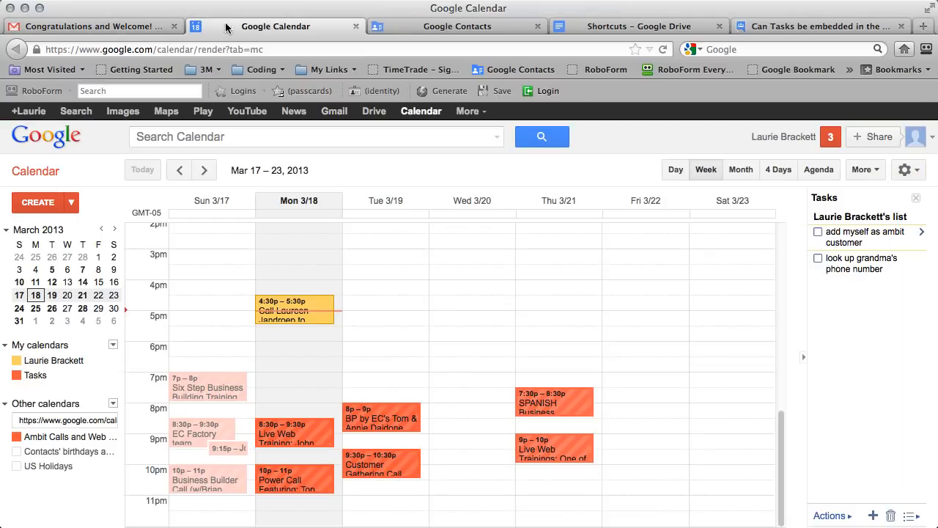
{"action": "left_click", "coordinate": [355, 27]}
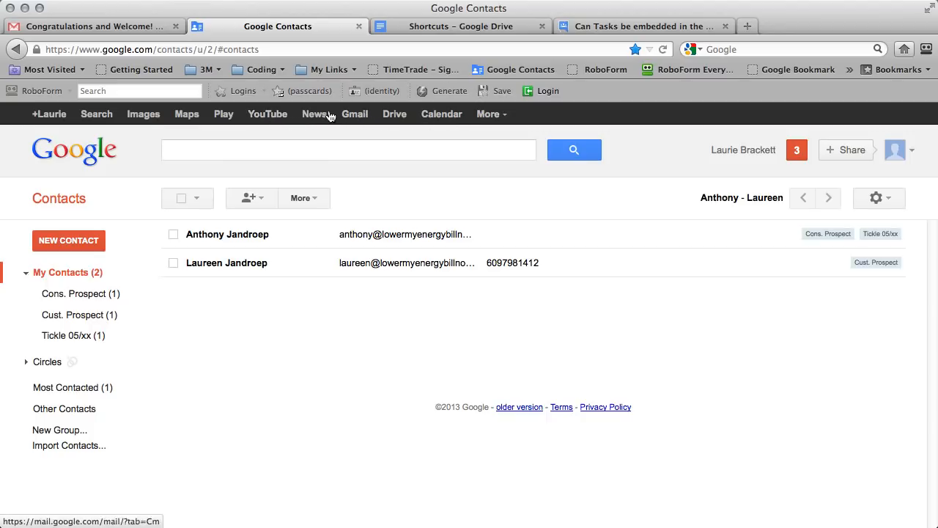
Load voice.google.com in a new browser tab.
{"action": "left_click", "coordinate": [747, 26]}
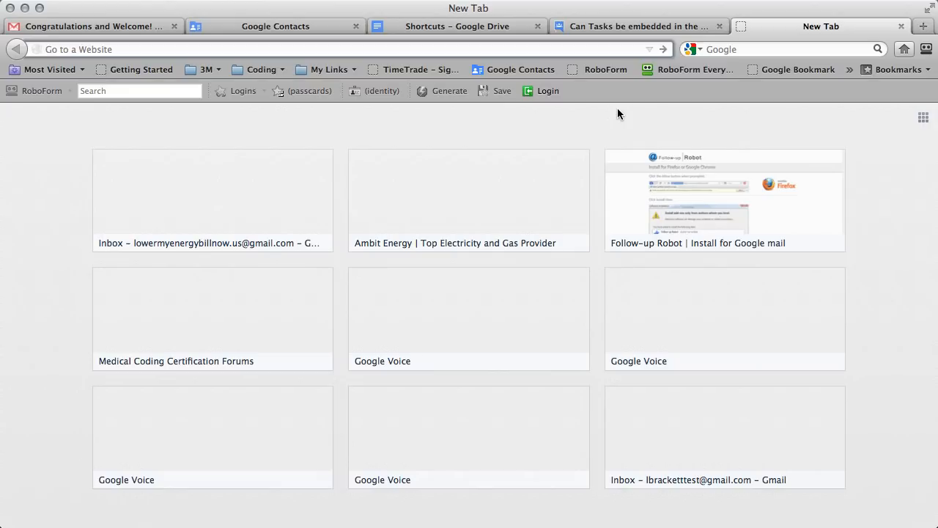
{"action": "type", "text": "voic"}
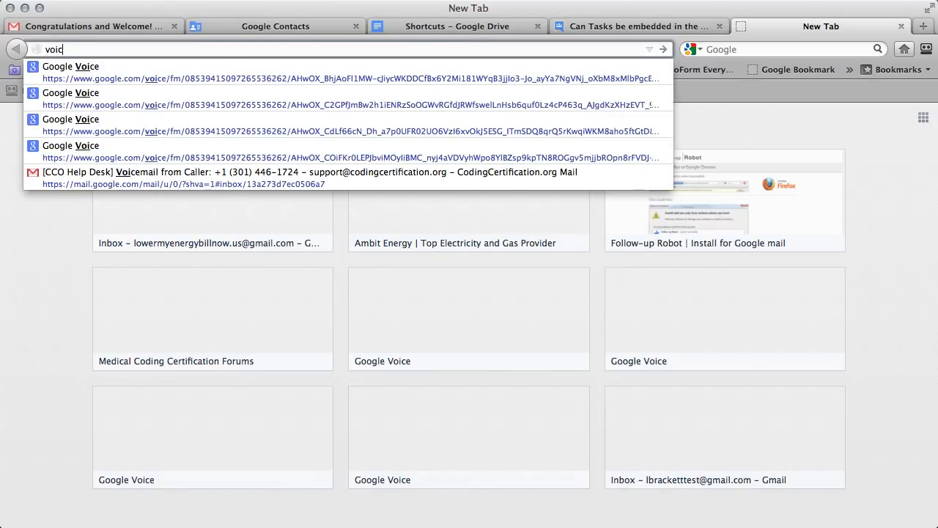
{"action": "type", "text": "e.goog"}
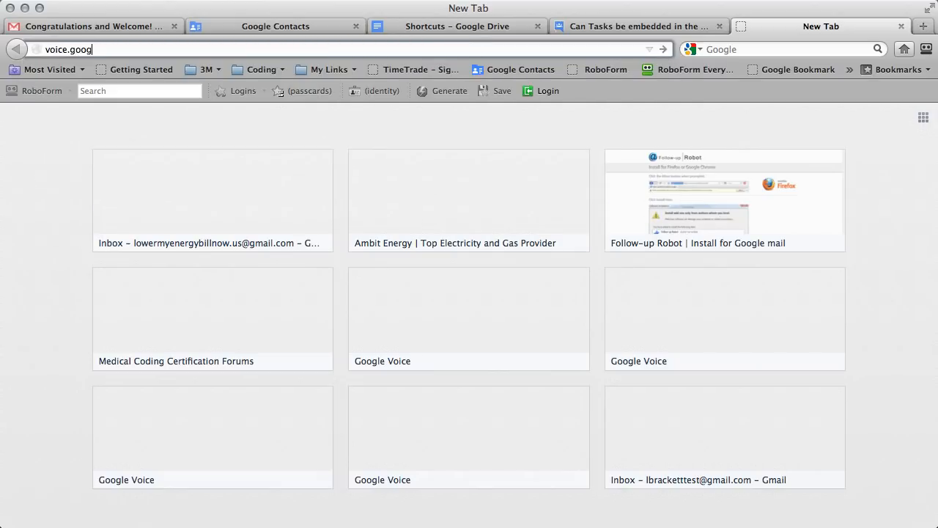
{"action": "type", "text": "le.com"}
{"action": "key", "text": "Return"}
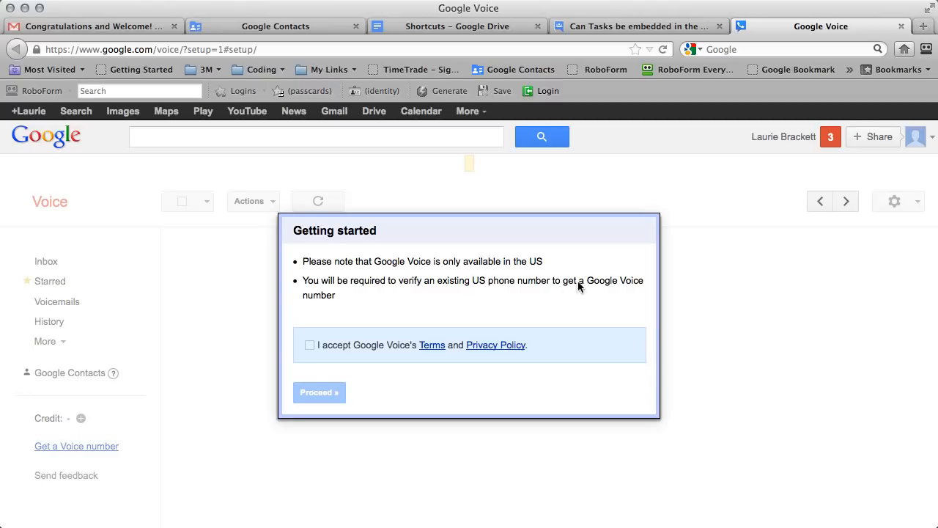
Accept the Google Voice terms, proceed, and choose to get a brand-new number.
{"action": "left_click", "coordinate": [310, 346]}
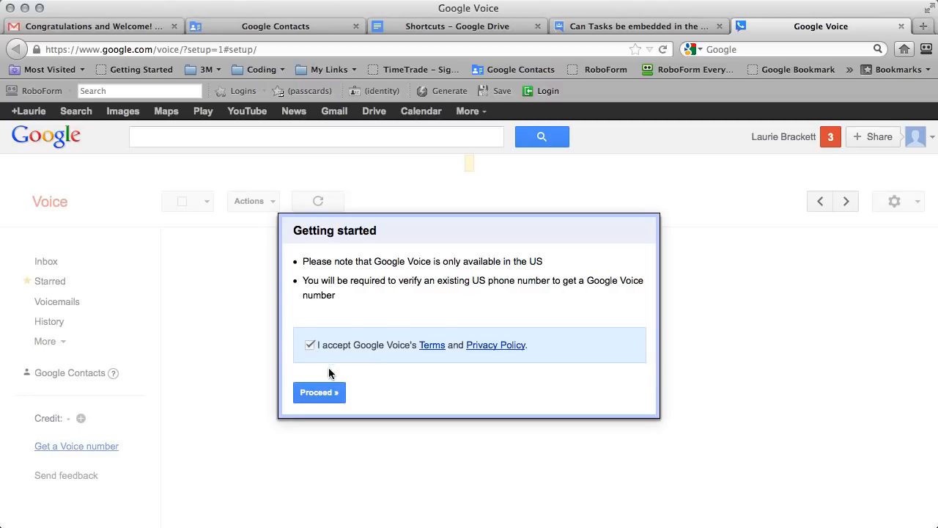
{"action": "left_click", "coordinate": [320, 391]}
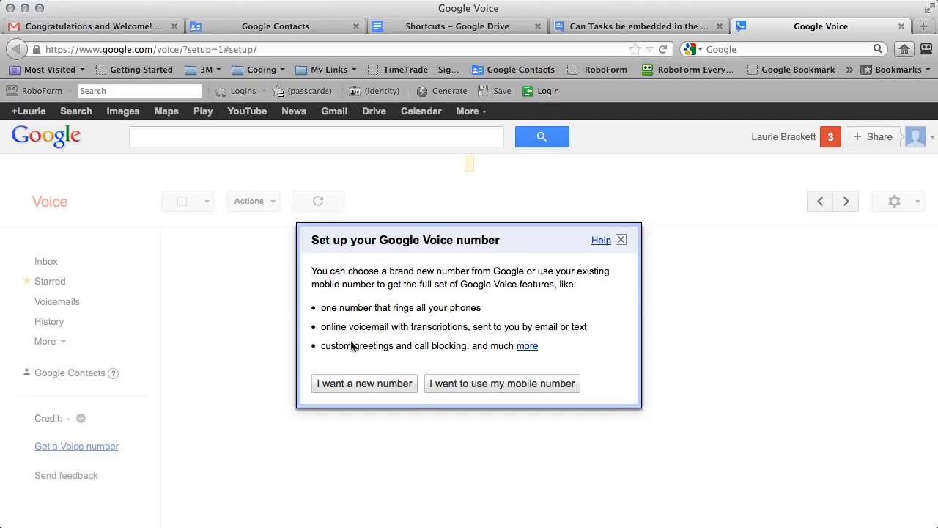
{"action": "left_click", "coordinate": [365, 387]}
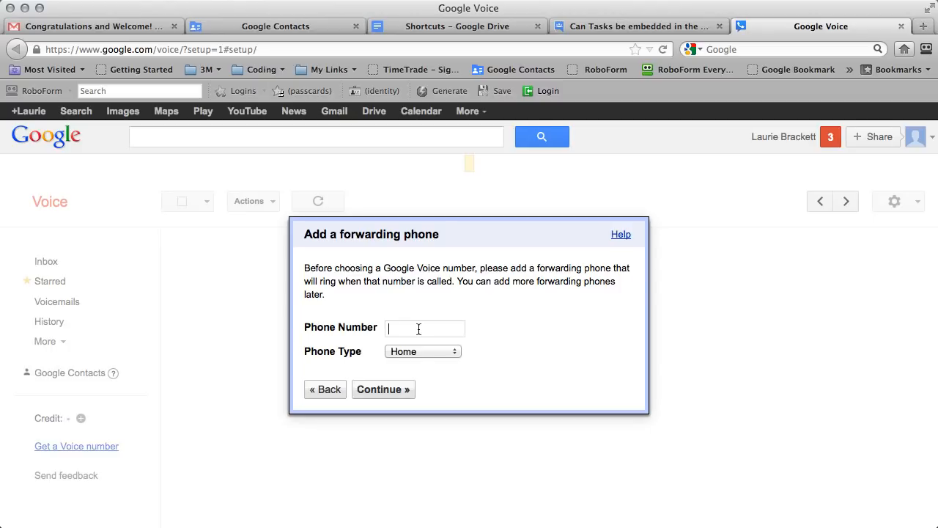
Enter the home phone number as the Home-type forwarding phone and continue.
{"action": "left_click", "coordinate": [376, 391]}
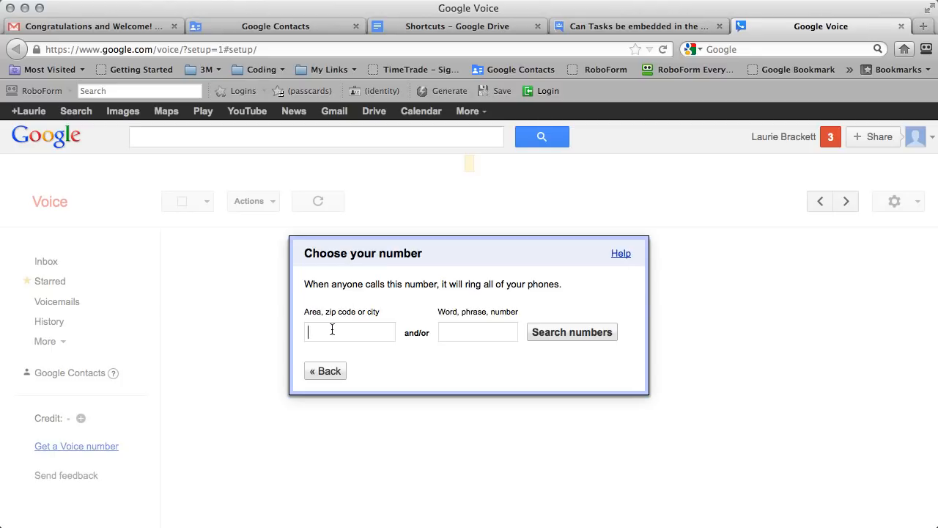
Search area code 609, browse the results, and select the second Milmay, NJ number.
{"action": "type", "text": "609"}
{"action": "left_click", "coordinate": [571, 334]}
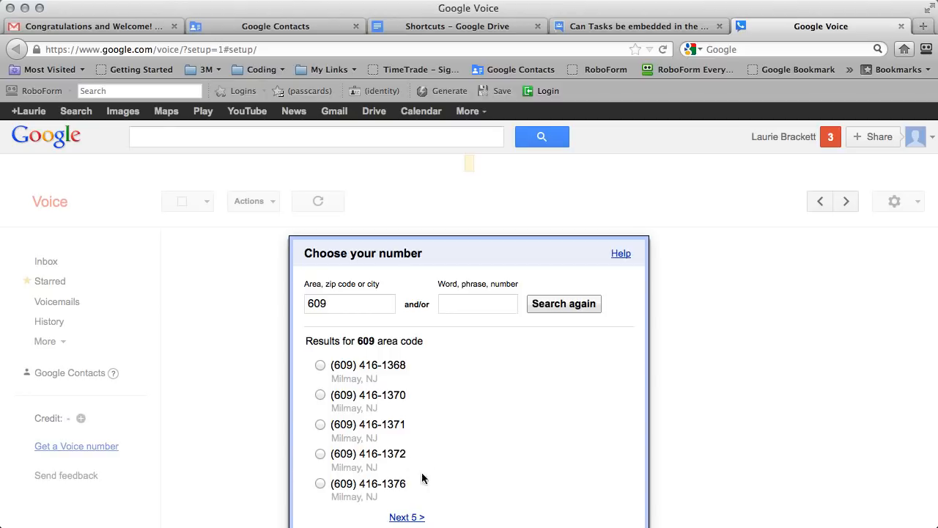
{"action": "left_click", "coordinate": [320, 394]}
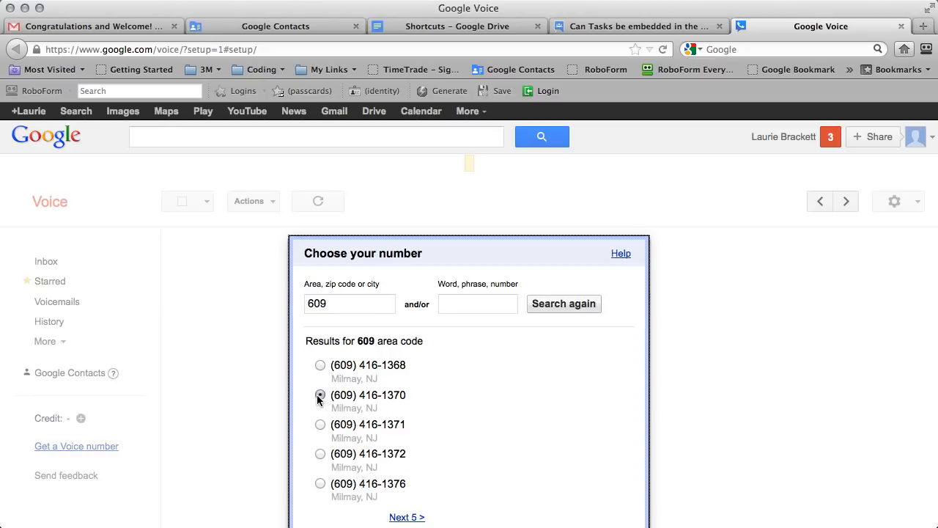
{"action": "left_click", "coordinate": [410, 518]}
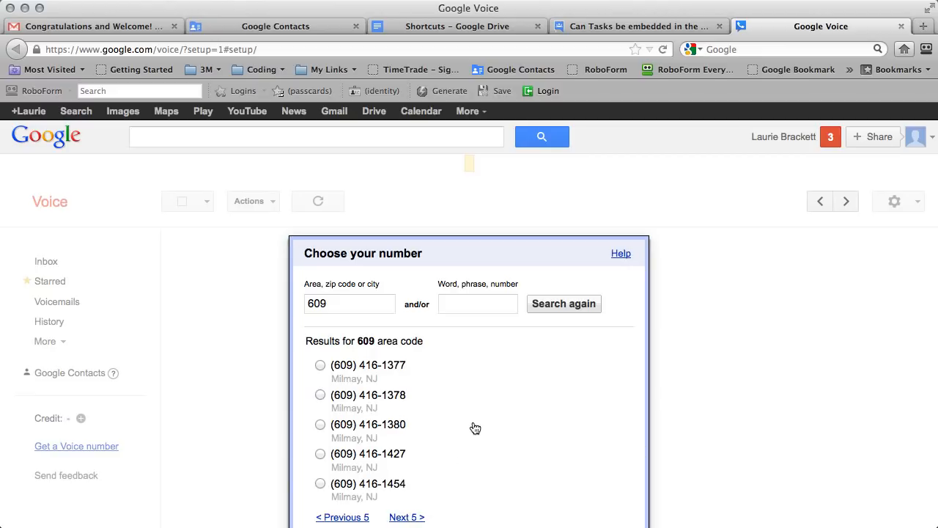
{"action": "left_click", "coordinate": [332, 517]}
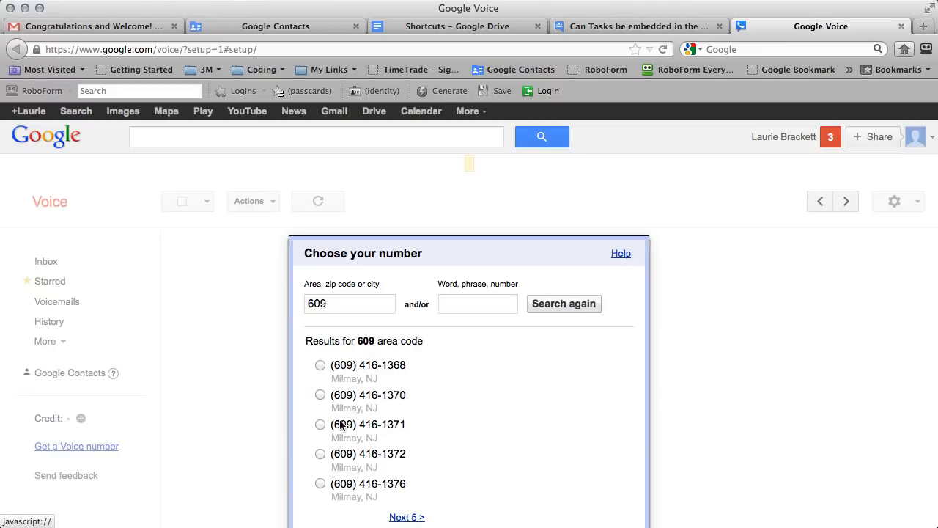
{"action": "left_click", "coordinate": [320, 396]}
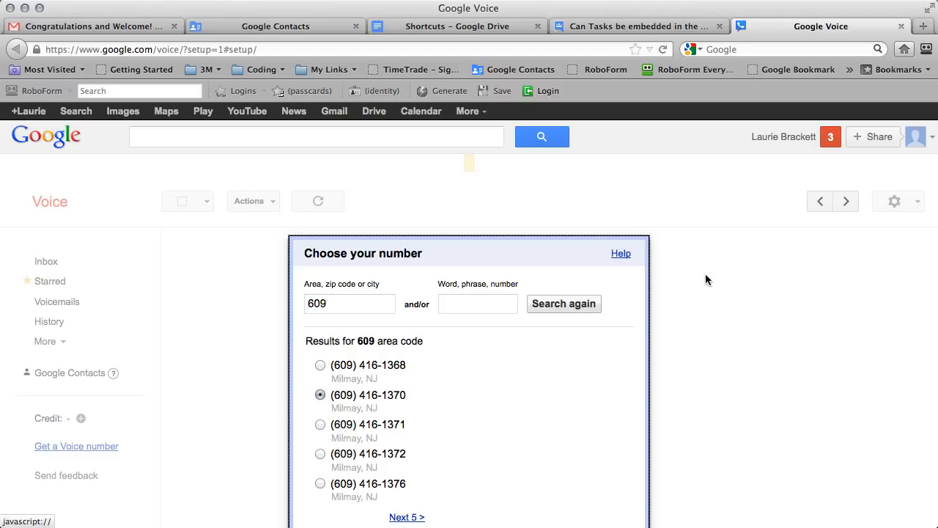
{"action": "left_click", "coordinate": [475, 306]}
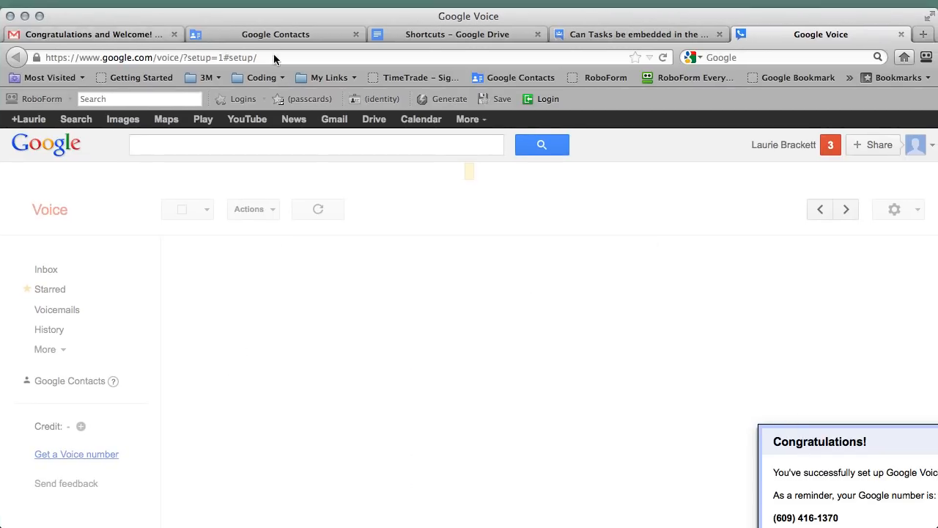
Maximize the browser and finish setup to load the Voice inbox with its welcome voicemail.
{"action": "left_click", "coordinate": [39, 17]}
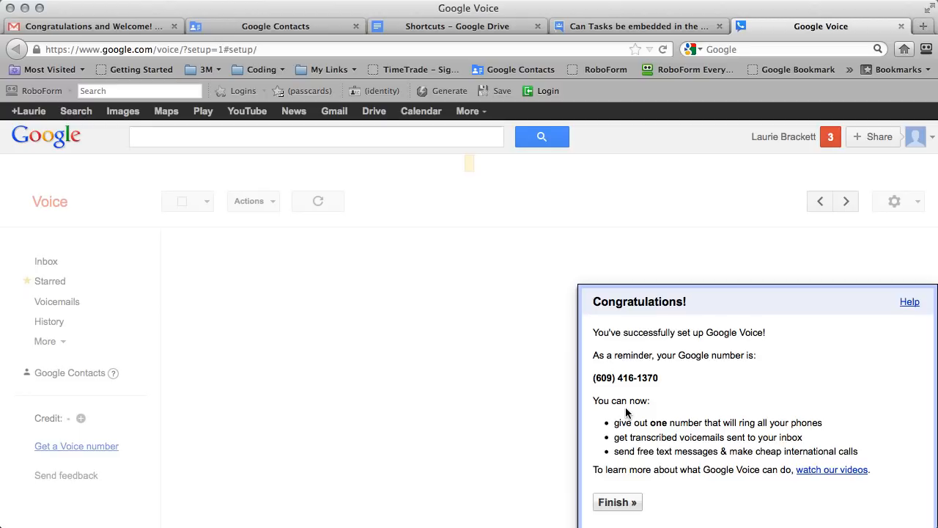
{"action": "left_click", "coordinate": [618, 502]}
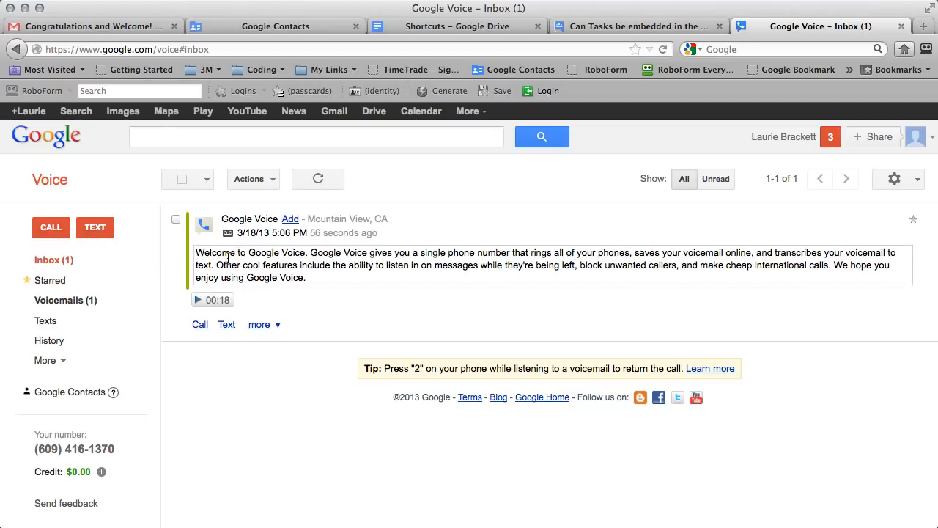
Refresh the inbox, check Phones settings show Google Chat and Home forwarding, then return to Gmail.
{"action": "left_click", "coordinate": [44, 267]}
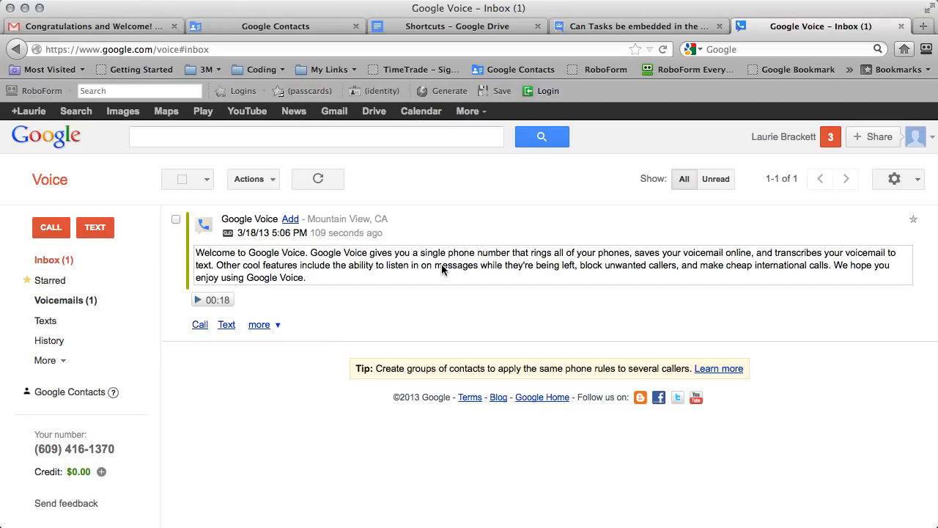
{"action": "left_click", "coordinate": [916, 182]}
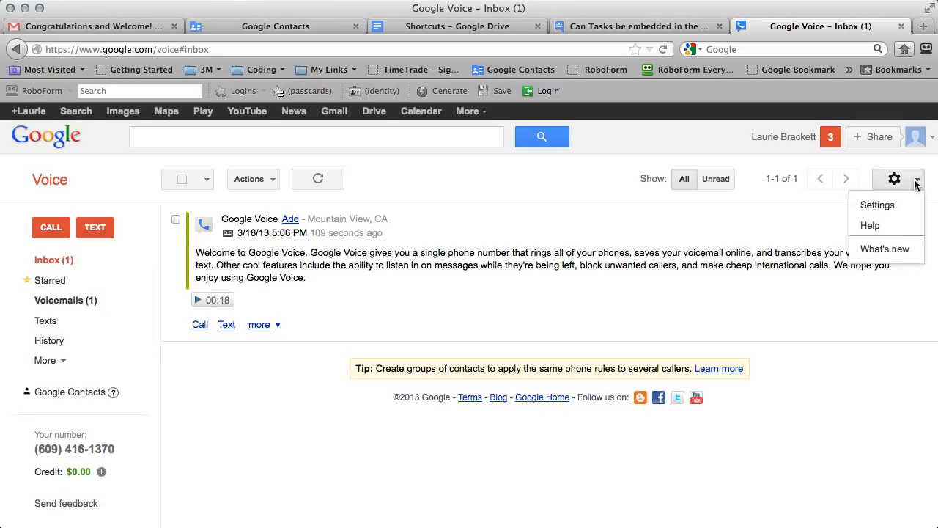
{"action": "left_click", "coordinate": [878, 204]}
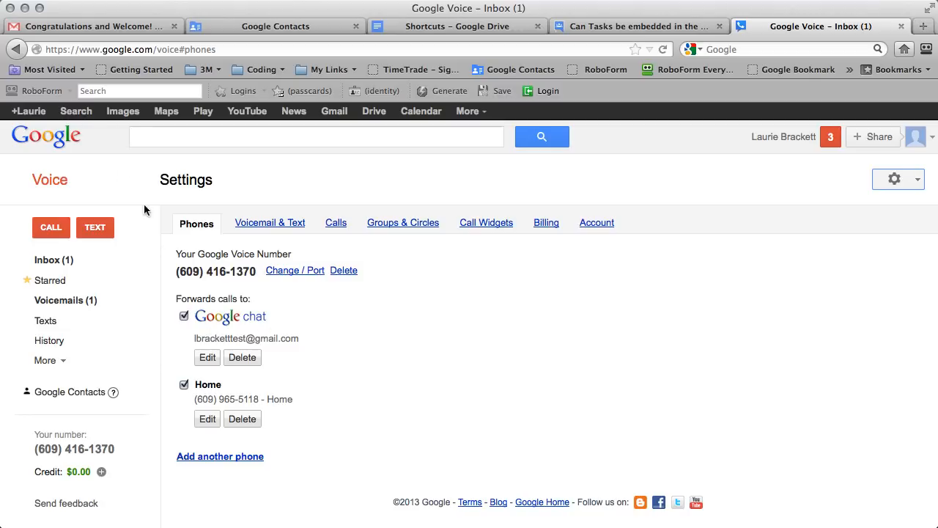
{"action": "left_click", "coordinate": [80, 27]}
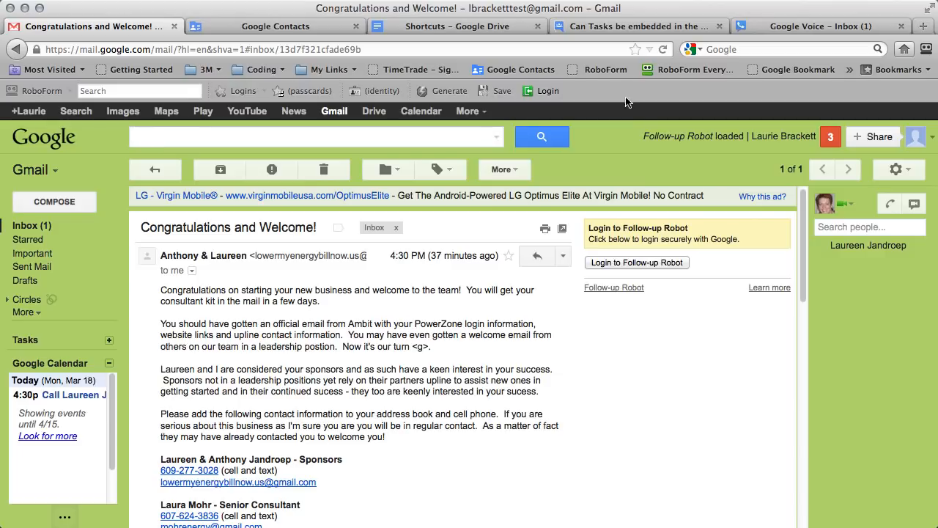
Reload Gmail and open the Call phone dial pad from the chat panel.
{"action": "left_click", "coordinate": [663, 49]}
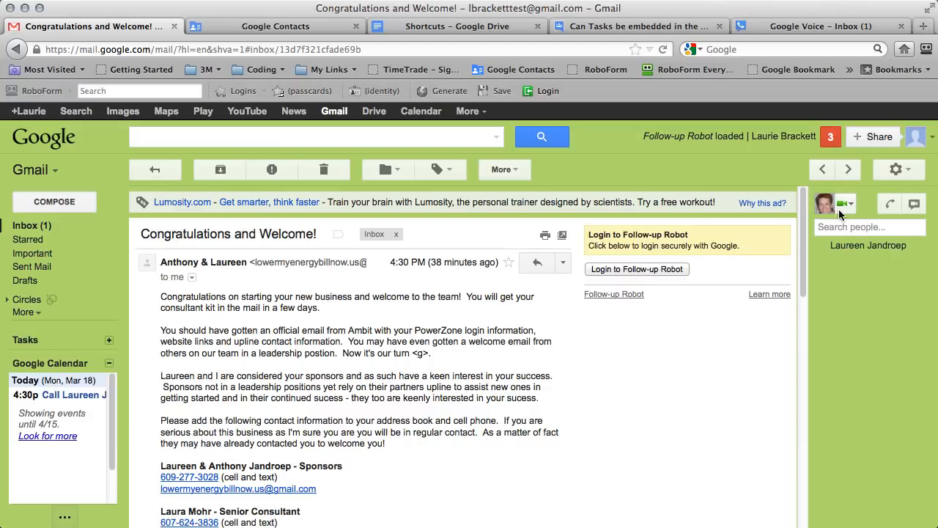
{"action": "mouse_move", "coordinate": [840, 210]}
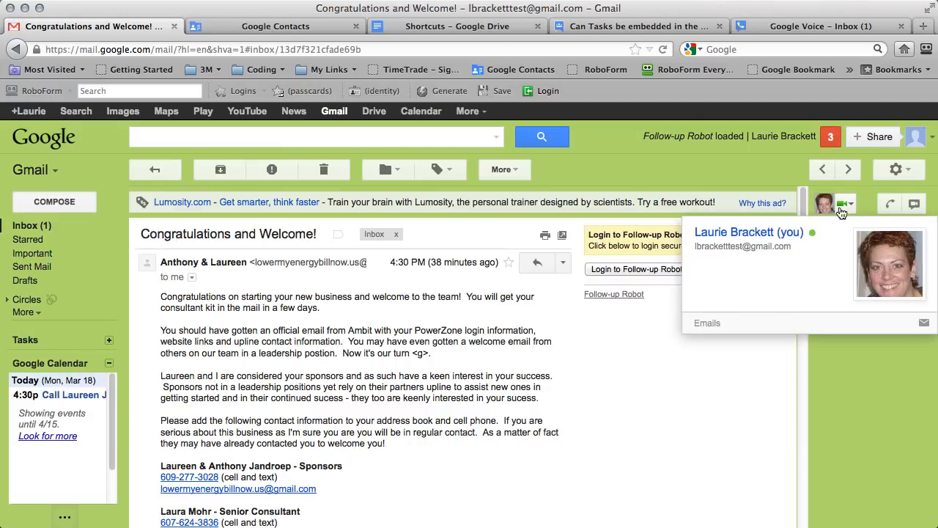
{"action": "left_click", "coordinate": [889, 204]}
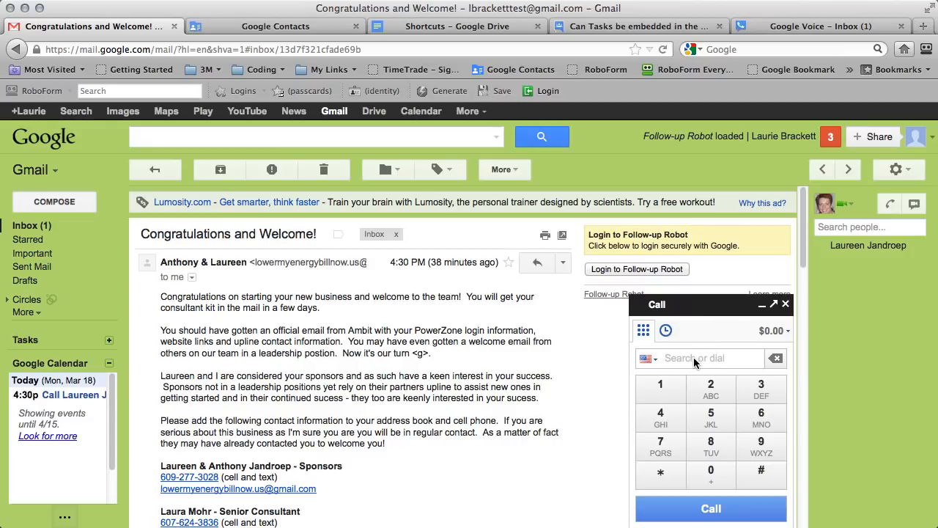
Dial a 609 phone number on the Gmail keypad, correcting one mistyped digit.
{"action": "left_click", "coordinate": [760, 416]}
{"action": "left_click", "coordinate": [725, 475]}
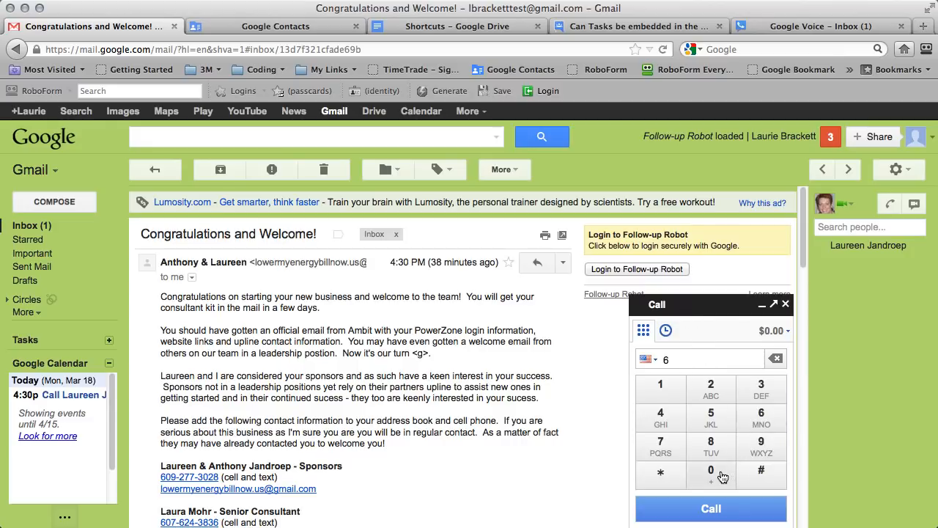
{"action": "left_click", "coordinate": [769, 447]}
{"action": "left_click", "coordinate": [769, 447]}
{"action": "left_click", "coordinate": [765, 425]}
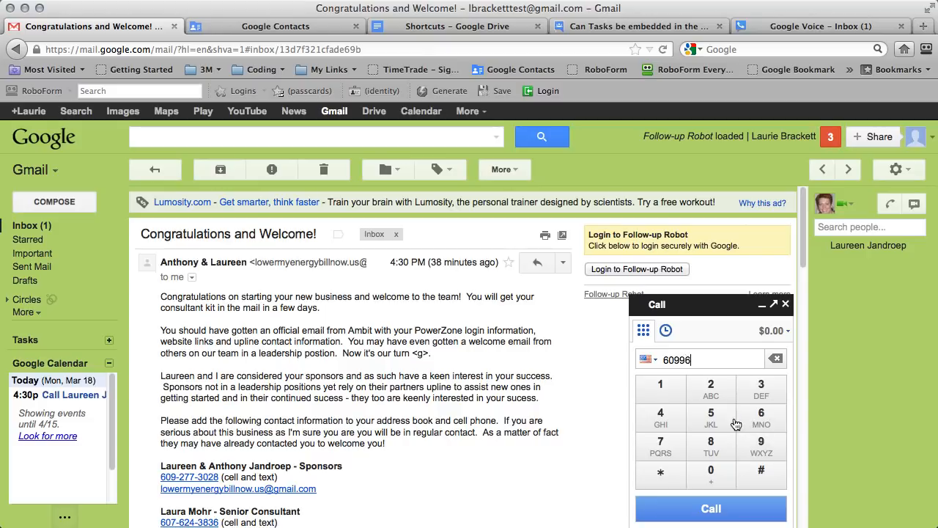
{"action": "left_click", "coordinate": [718, 420]}
{"action": "left_click", "coordinate": [719, 423]}
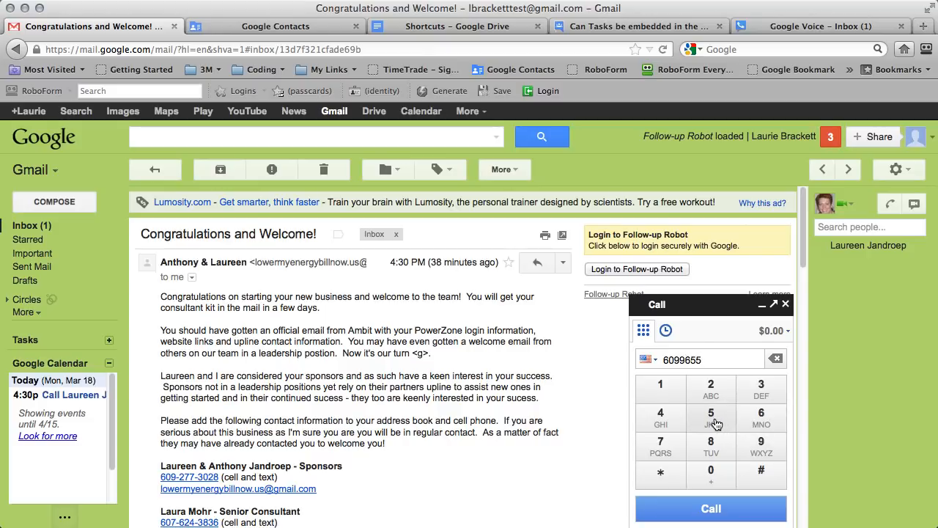
{"action": "left_click", "coordinate": [775, 358]}
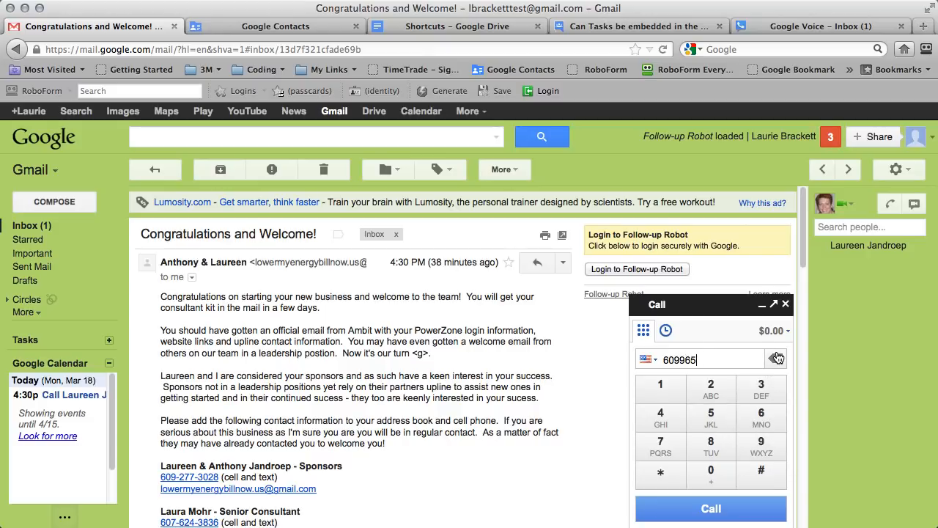
{"action": "left_click", "coordinate": [710, 443]}
{"action": "left_click", "coordinate": [710, 443]}
{"action": "left_click", "coordinate": [710, 392]}
{"action": "left_click", "coordinate": [710, 473]}
Place the call, hide and reshow the keypad, hang up, and close the call window.
{"action": "left_click", "coordinate": [721, 513]}
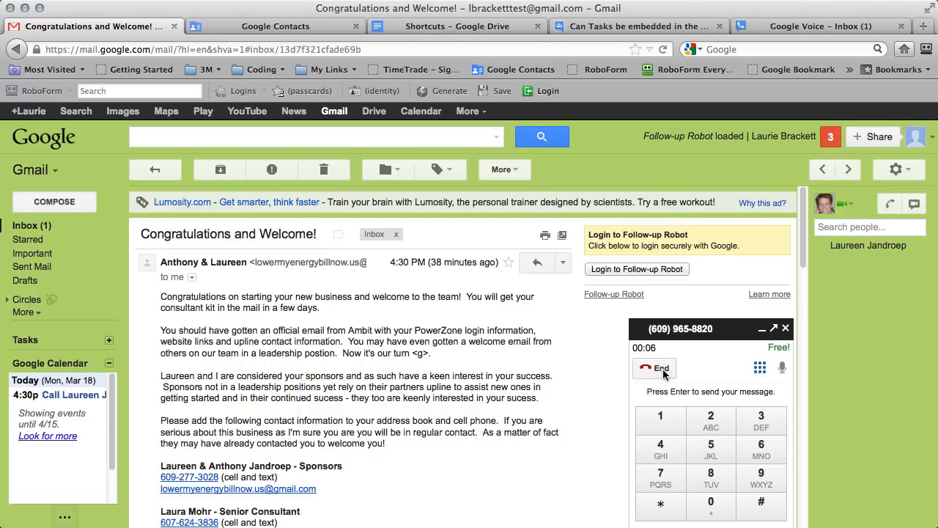
{"action": "left_click", "coordinate": [761, 370]}
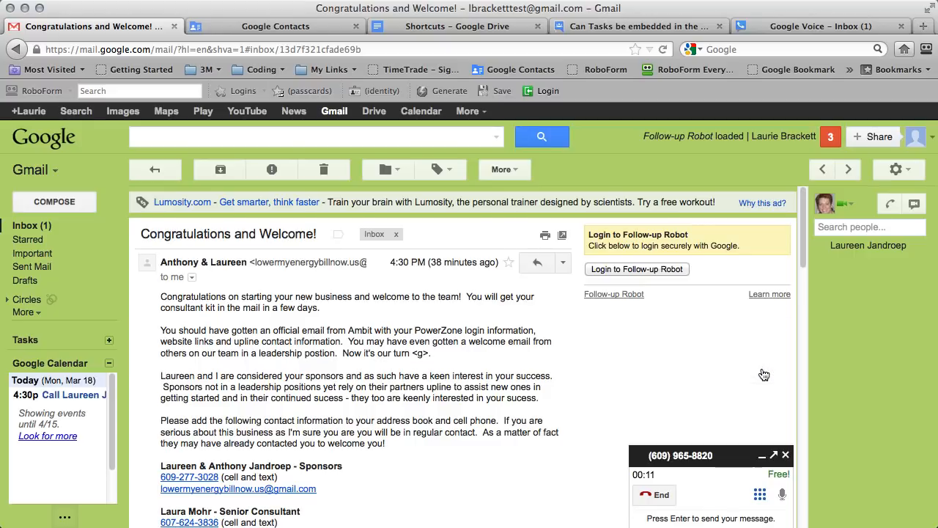
{"action": "left_click", "coordinate": [761, 495]}
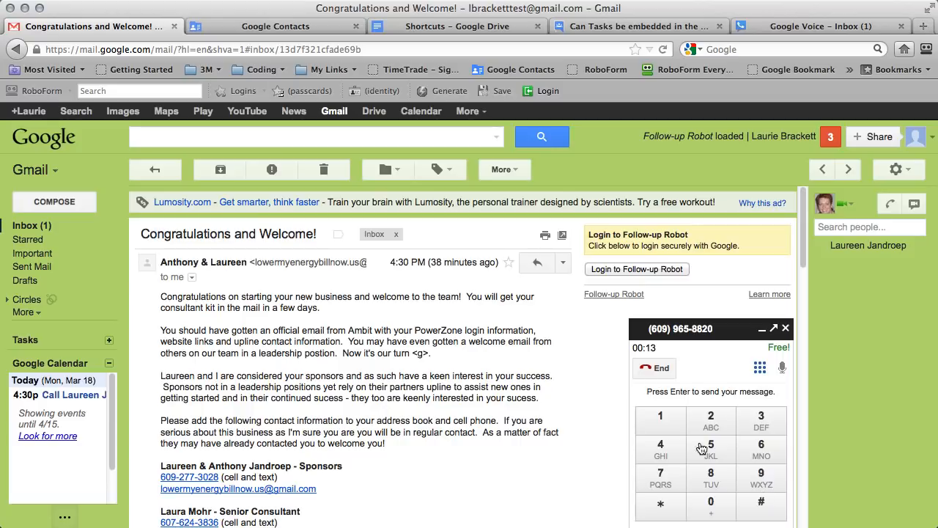
{"action": "left_click", "coordinate": [654, 369]}
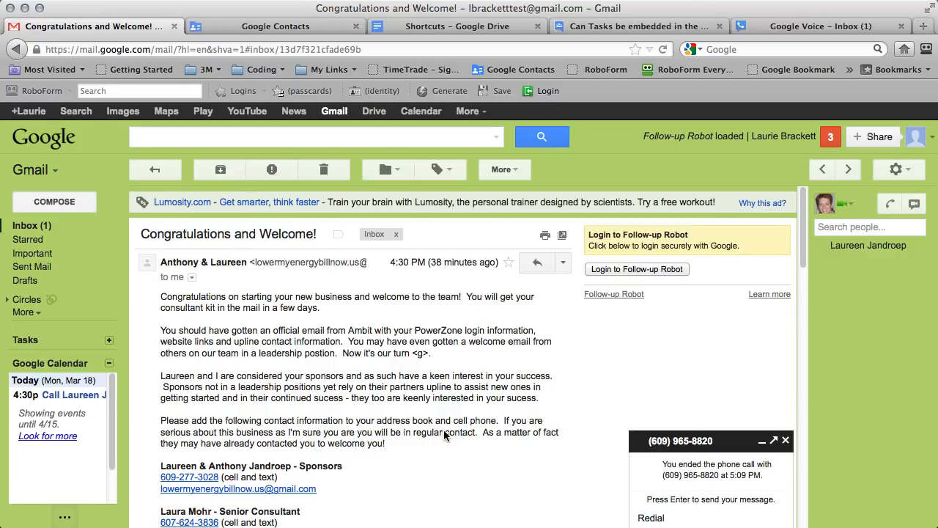
{"action": "left_click", "coordinate": [785, 441]}
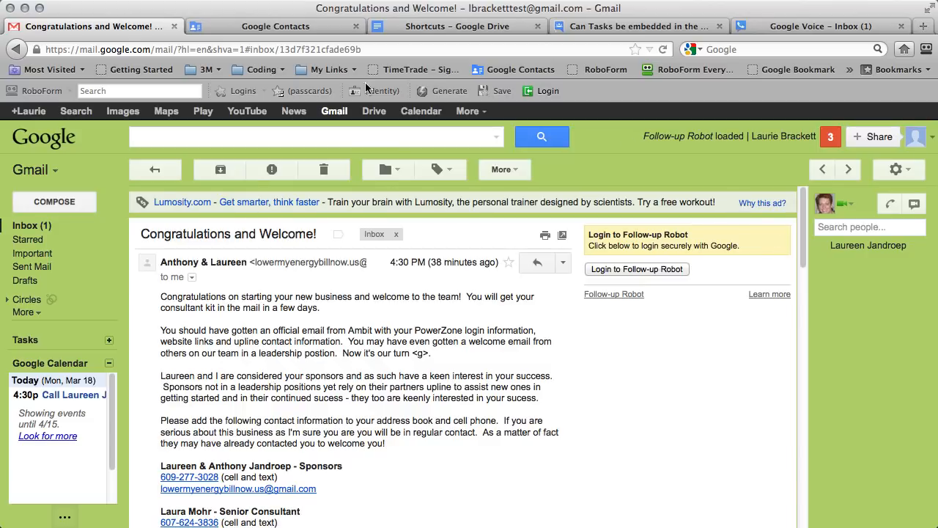
Return to the Google Voice Phones settings, opening and cancelling Add another phone.
{"action": "left_click", "coordinate": [777, 26]}
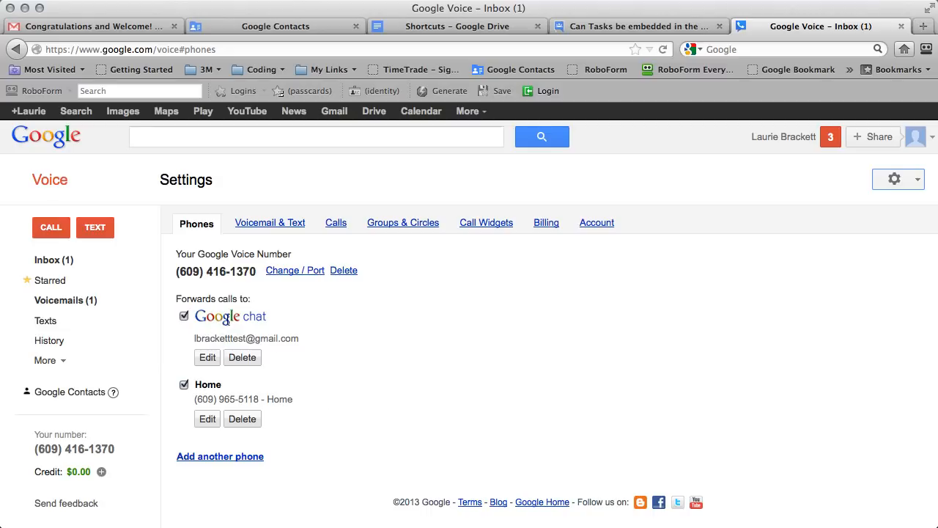
{"action": "left_click", "coordinate": [216, 456]}
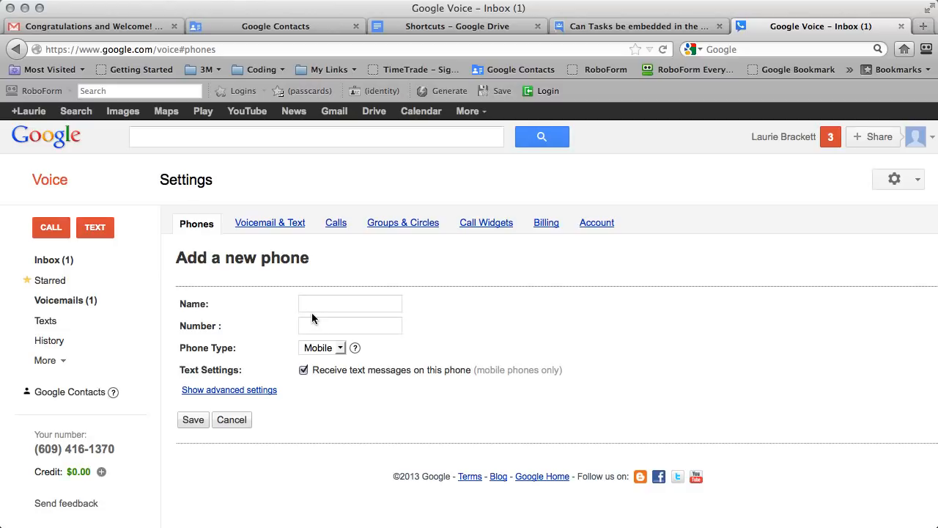
{"action": "left_click", "coordinate": [230, 424]}
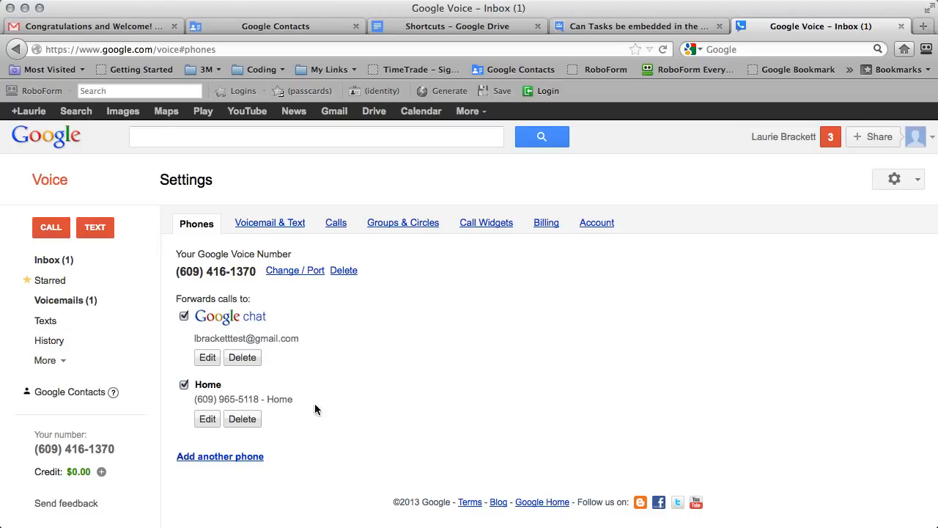
Toggle the Home and Google Chat forwarding boxes off and back on, leaving forwarding enabled.
{"action": "left_click", "coordinate": [184, 385]}
{"action": "left_click", "coordinate": [184, 316]}
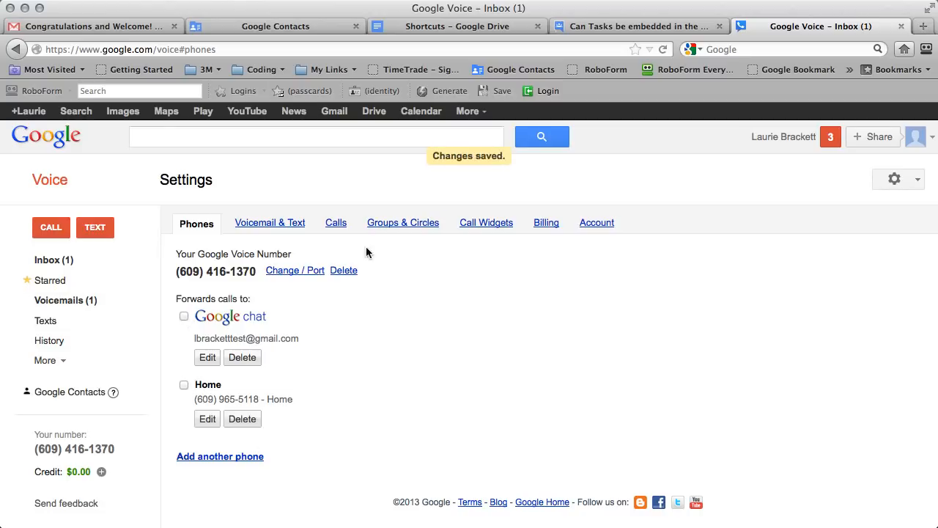
{"action": "left_click", "coordinate": [185, 386]}
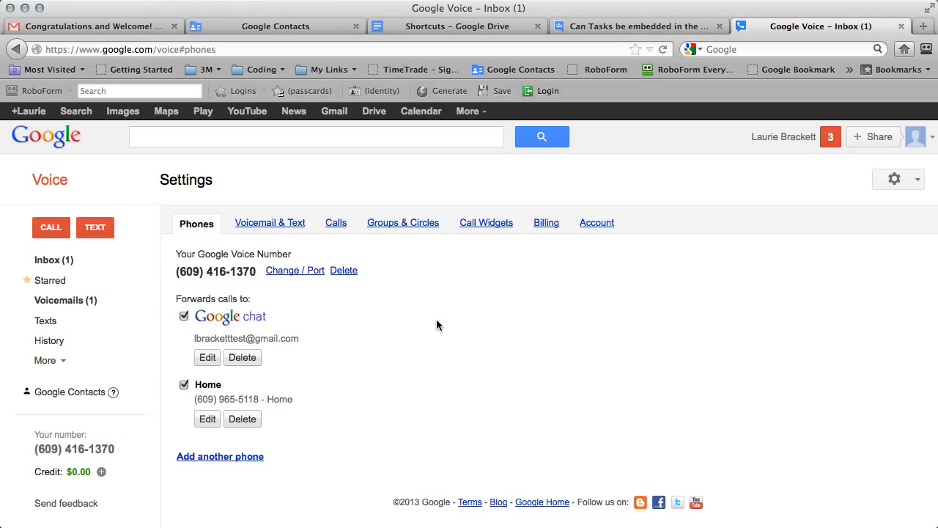
{"action": "left_click_drag", "start_coordinate": [118, 449], "coordinate": [30, 450]}
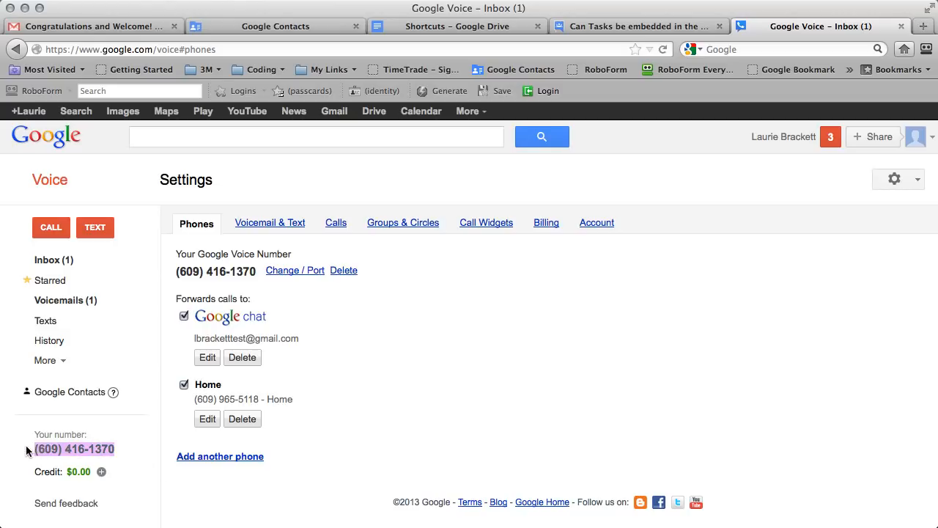
{"action": "left_click", "coordinate": [471, 386]}
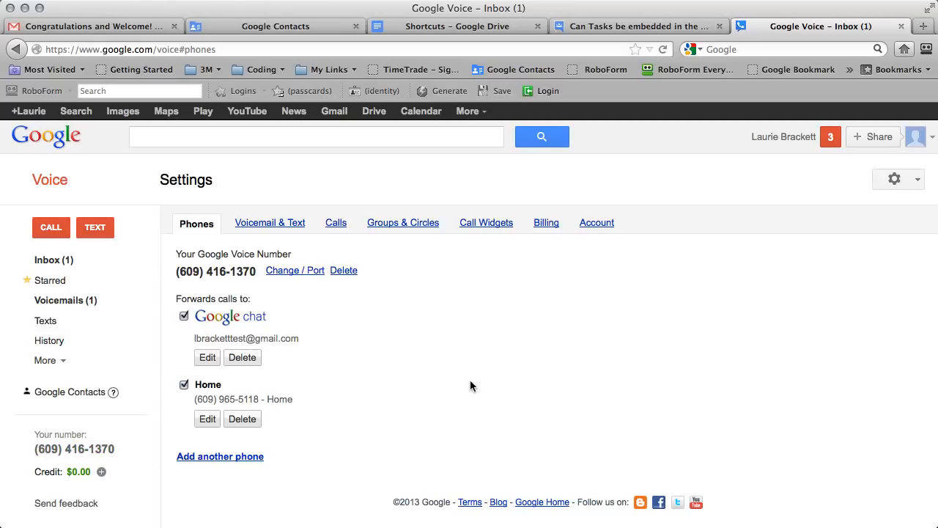
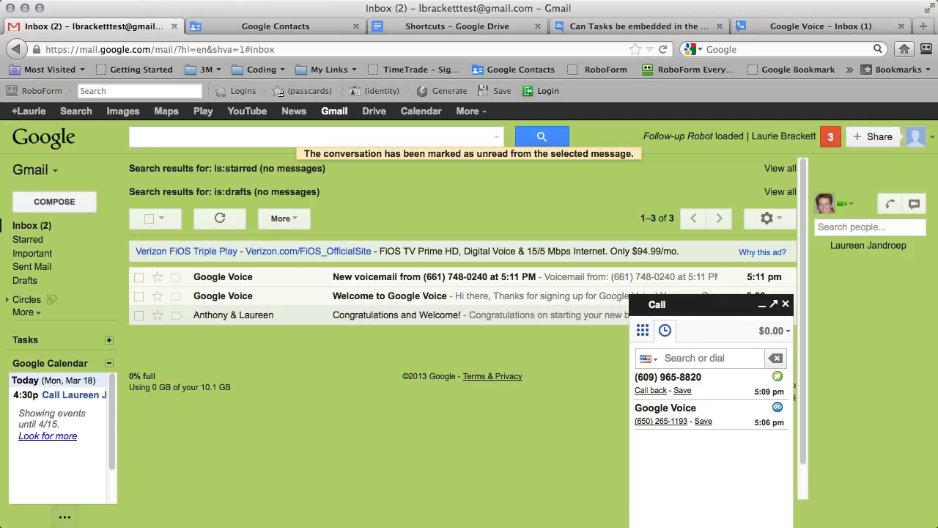
Archive the 'Welcome to Google Voice' email and open the new voicemail message.
{"action": "left_click", "coordinate": [786, 304]}
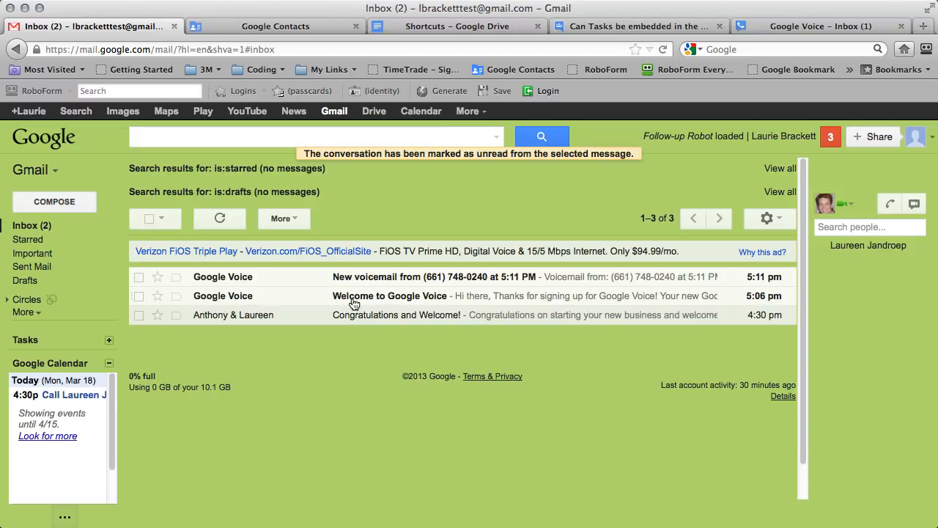
{"action": "left_click", "coordinate": [384, 300]}
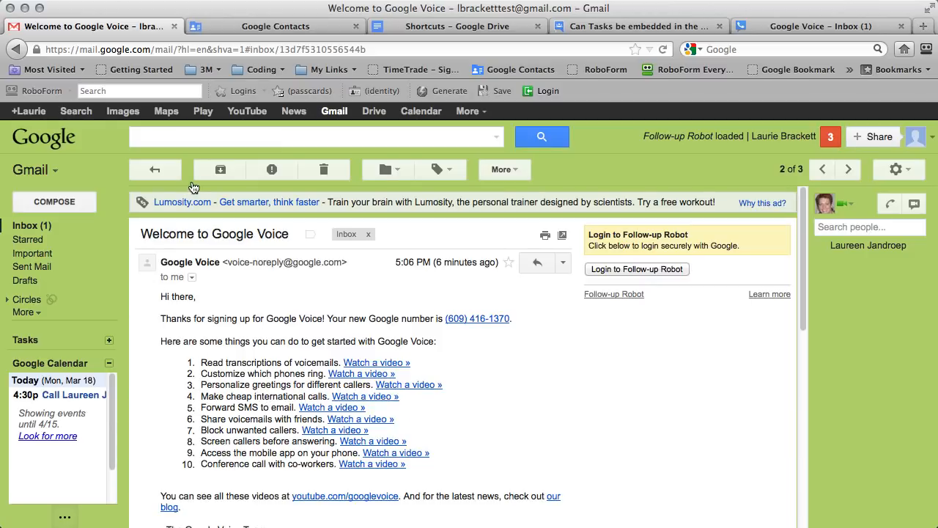
{"action": "left_click", "coordinate": [221, 170]}
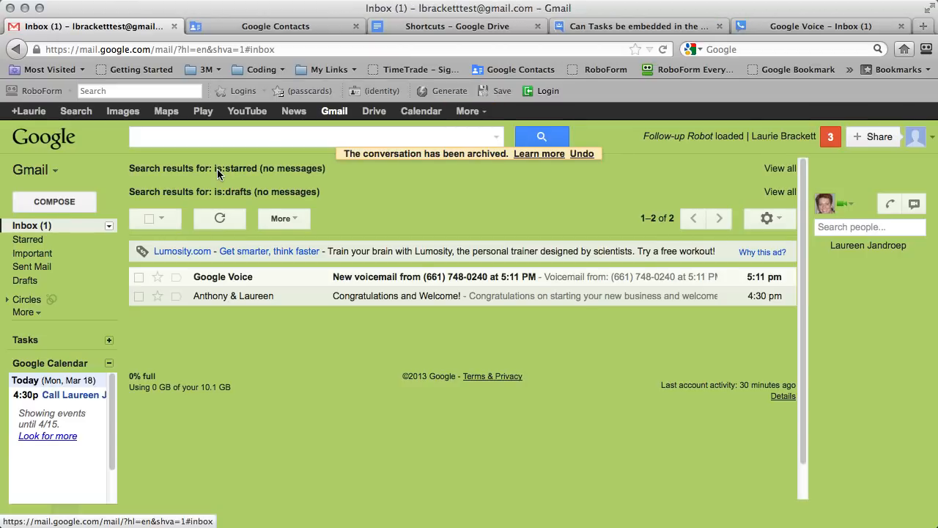
{"action": "left_click", "coordinate": [490, 277]}
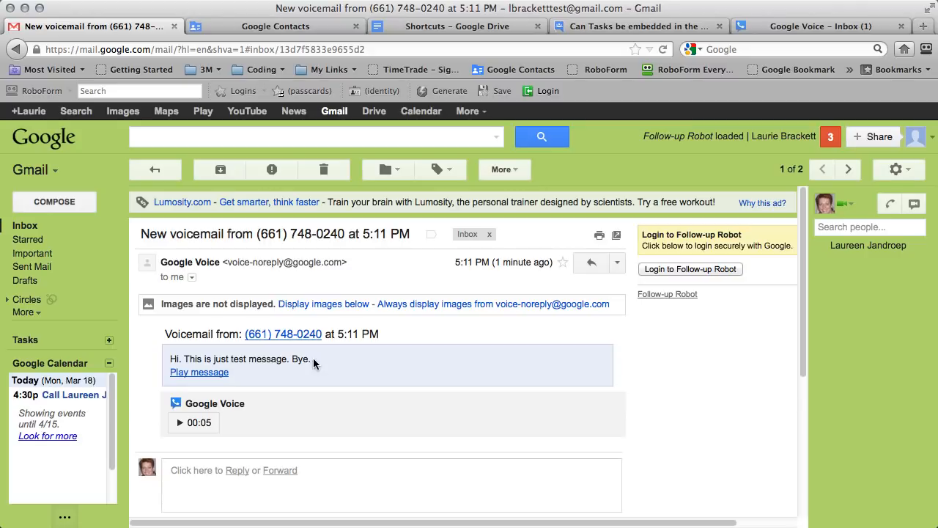
Play the voicemail recording below its transcript, then pause it.
{"action": "left_click_drag", "start_coordinate": [313, 358], "coordinate": [170, 358]}
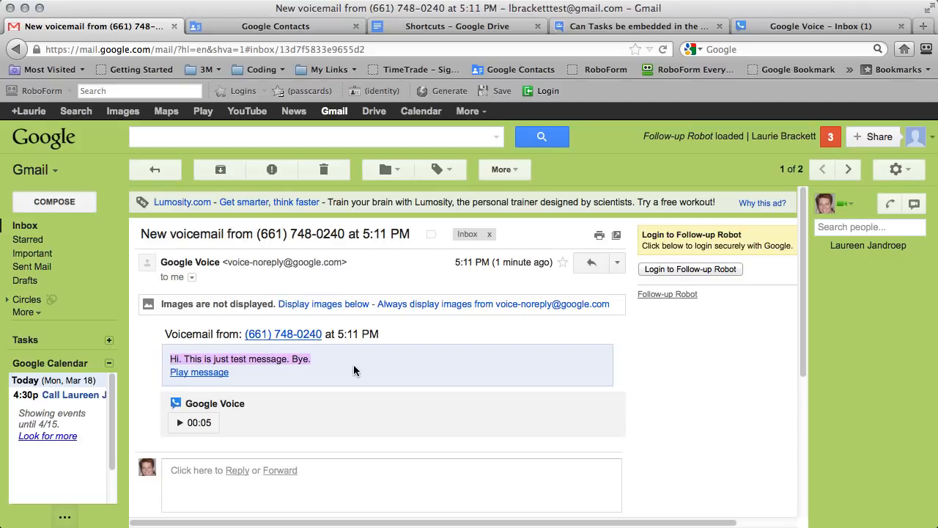
{"action": "left_click", "coordinate": [309, 362]}
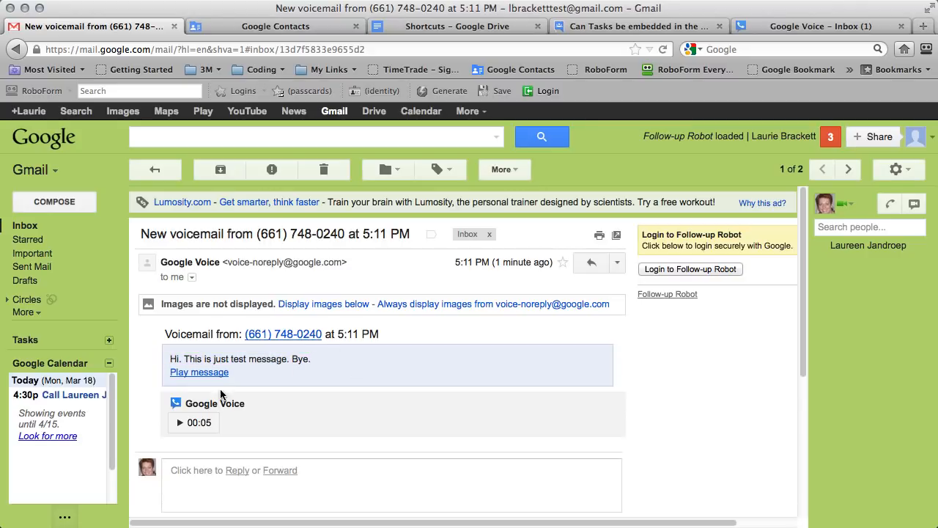
{"action": "left_click", "coordinate": [181, 424]}
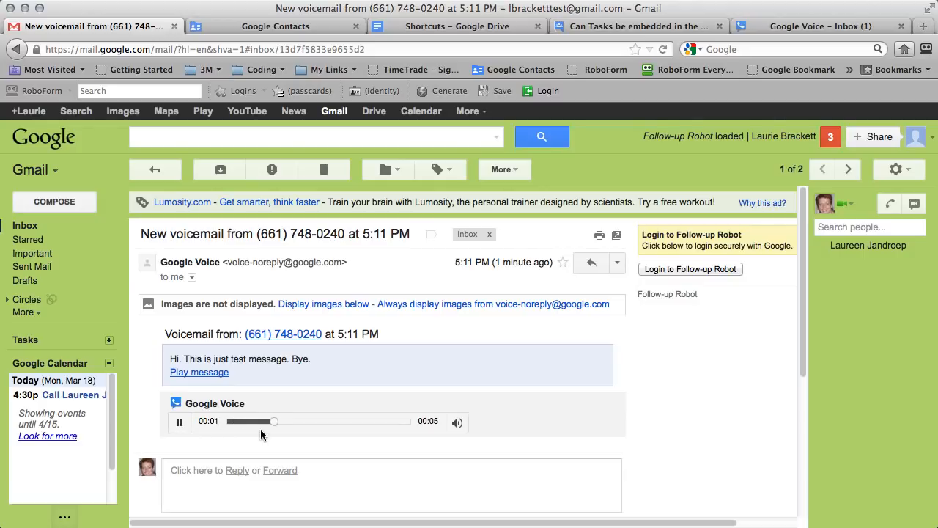
{"action": "left_click", "coordinate": [180, 424]}
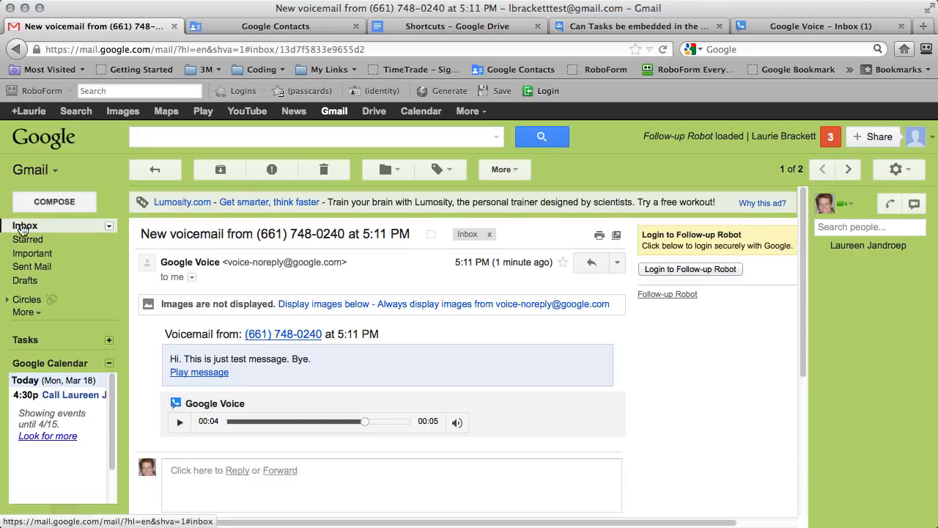
Return to the inbox, reopen the voicemail and select the caller's phone number.
{"action": "left_click", "coordinate": [25, 225]}
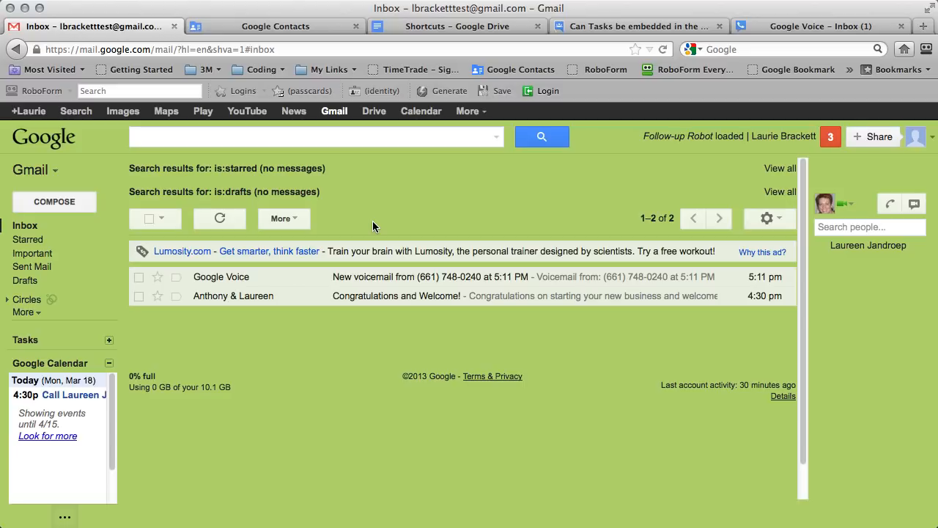
{"action": "left_click", "coordinate": [396, 282]}
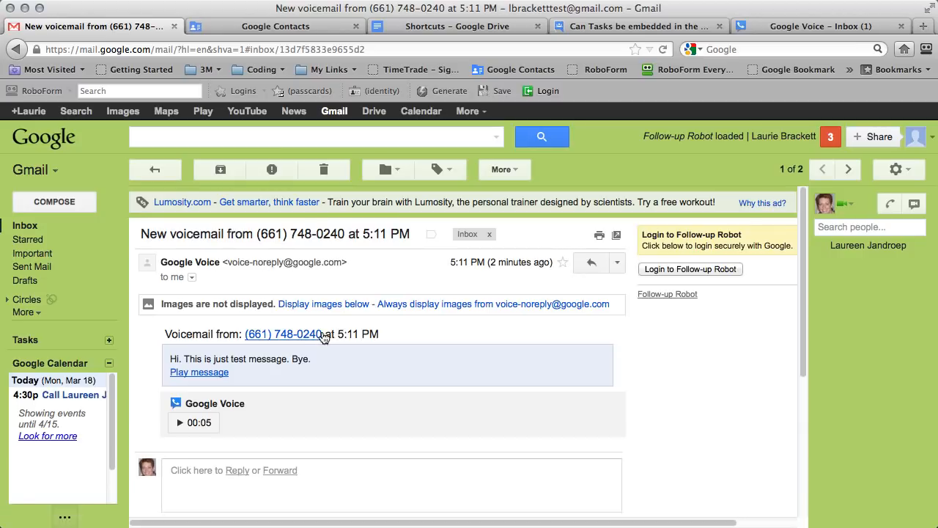
{"action": "left_click_drag", "start_coordinate": [322, 333], "coordinate": [244, 338]}
{"action": "key", "text": "super+c"}
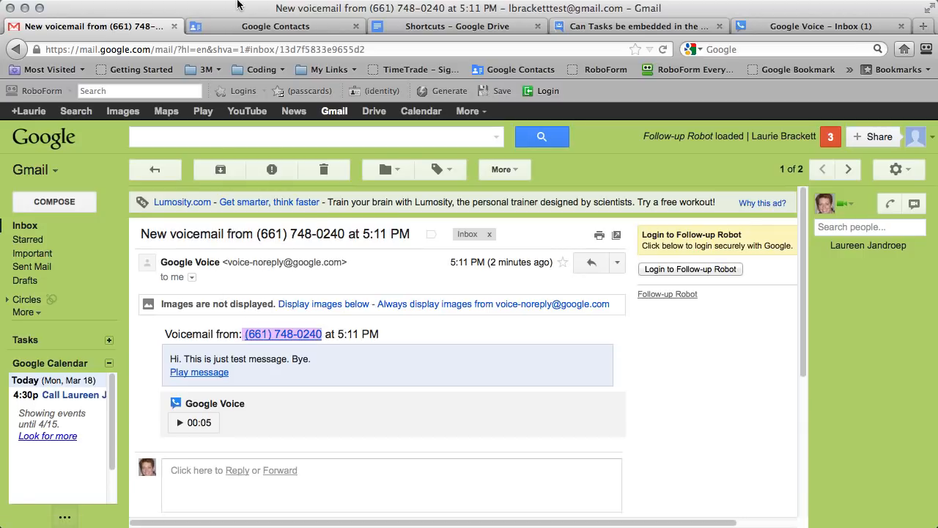
Paste the caller's number into the existing contact as a Work phone, then view recent conversations.
{"action": "left_click", "coordinate": [242, 28]}
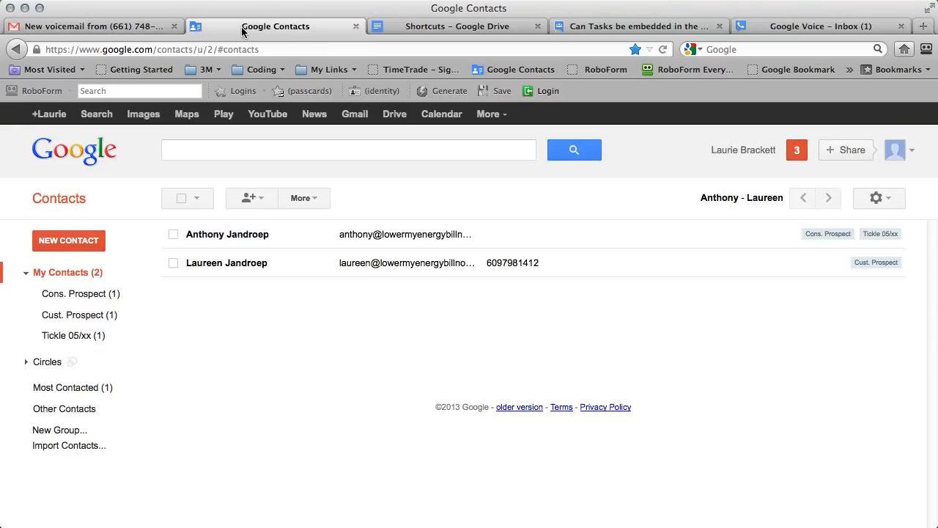
{"action": "left_click", "coordinate": [238, 269]}
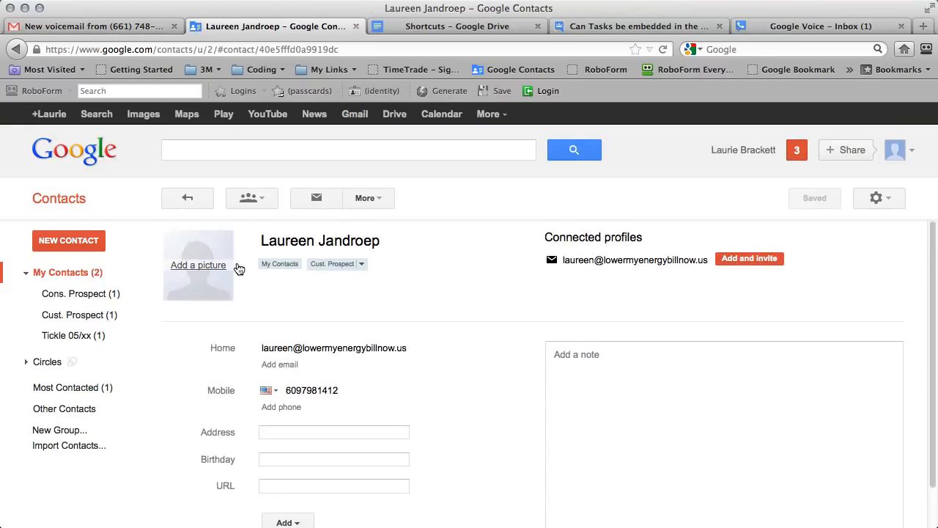
{"action": "left_click", "coordinate": [288, 408]}
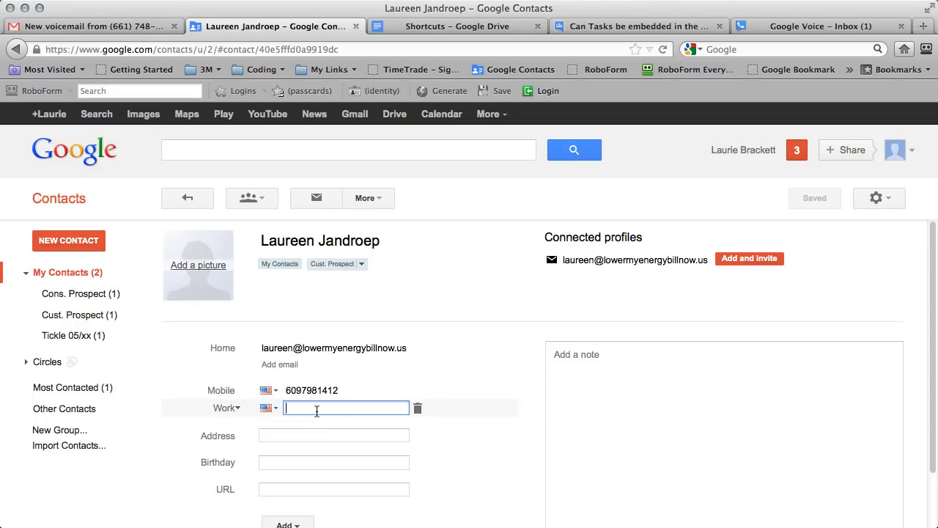
{"action": "key", "text": "super+v"}
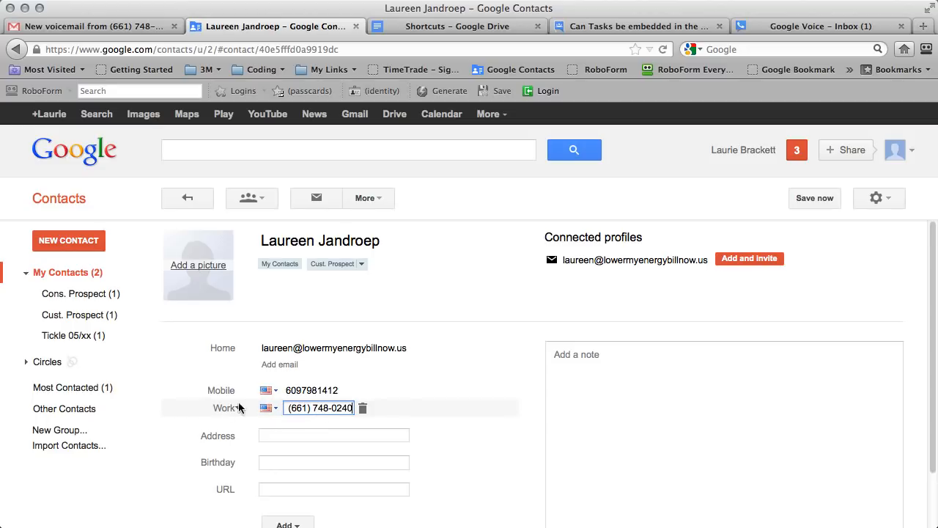
{"action": "left_click", "coordinate": [321, 436]}
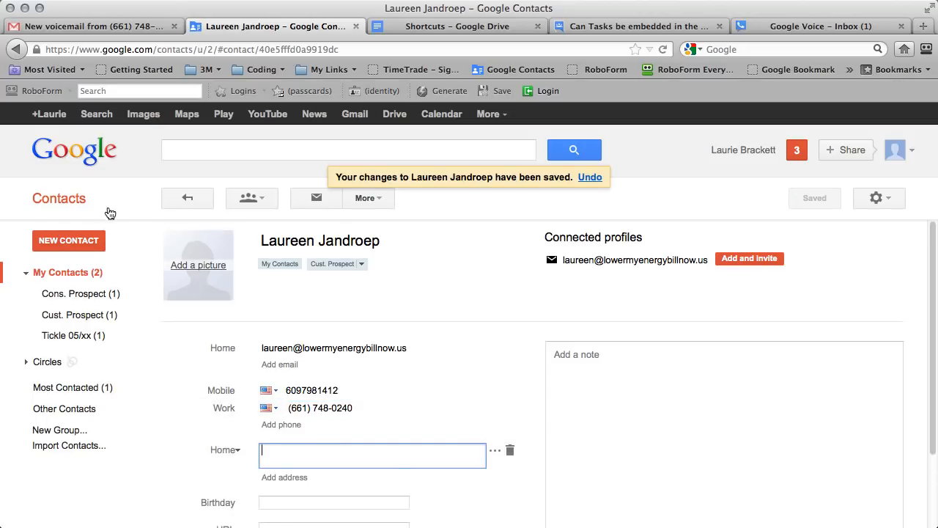
{"action": "left_click", "coordinate": [683, 360]}
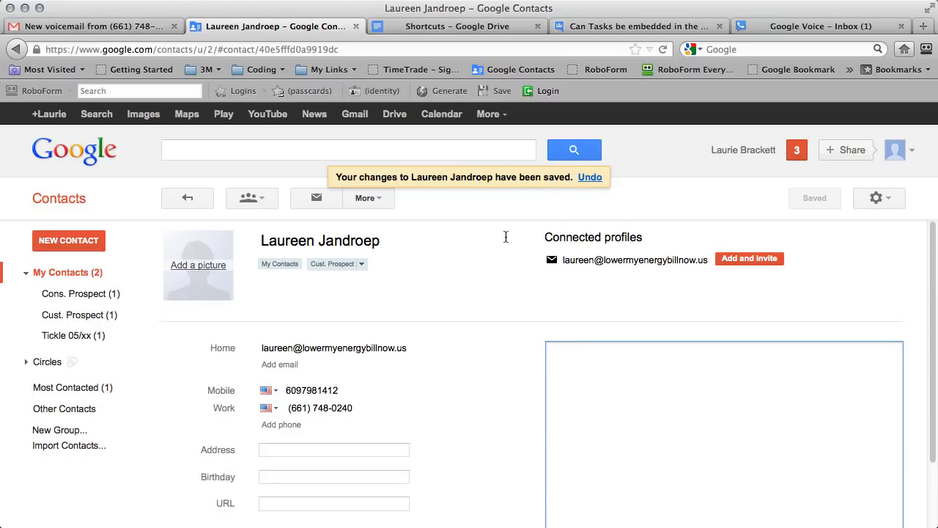
{"action": "left_click", "coordinate": [380, 204]}
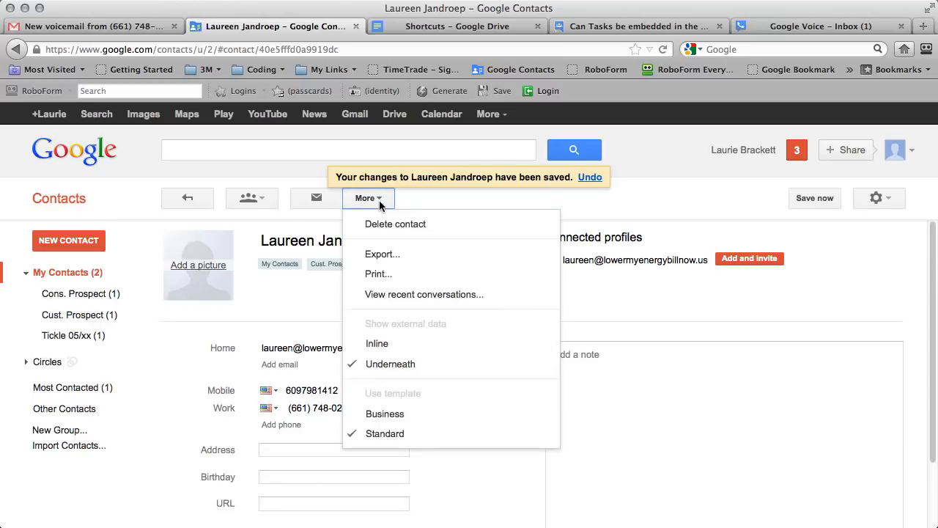
{"action": "left_click", "coordinate": [403, 297]}
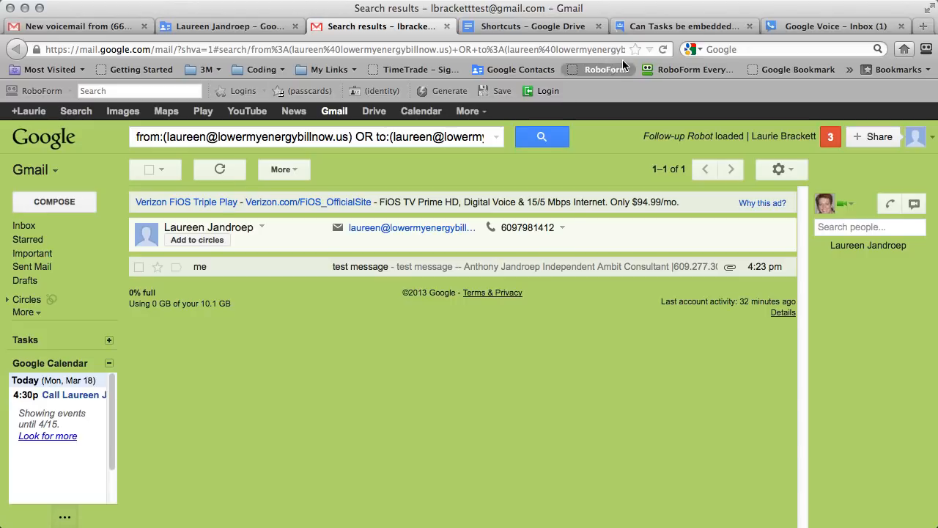
Search all mail for the caller's pasted number, open the single voicemail match, then go to Inbox.
{"action": "left_click", "coordinate": [663, 49]}
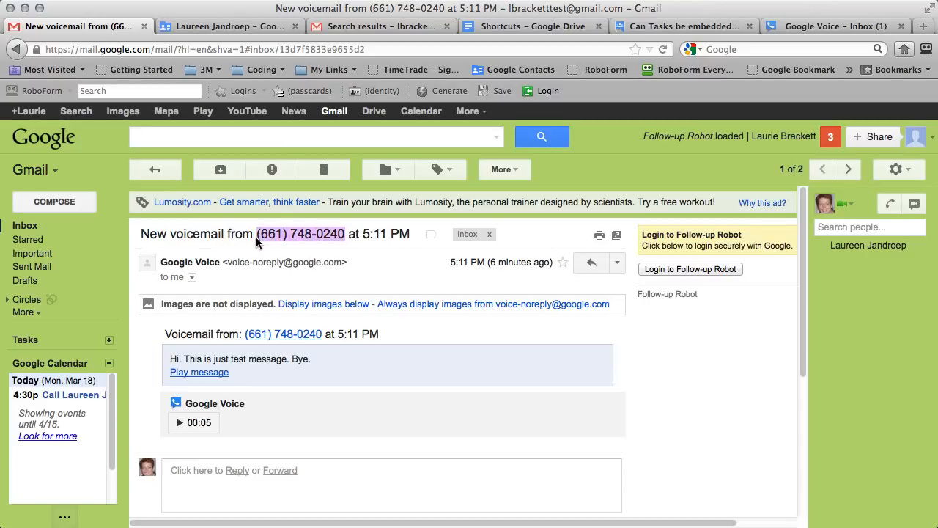
{"action": "left_click", "coordinate": [238, 138]}
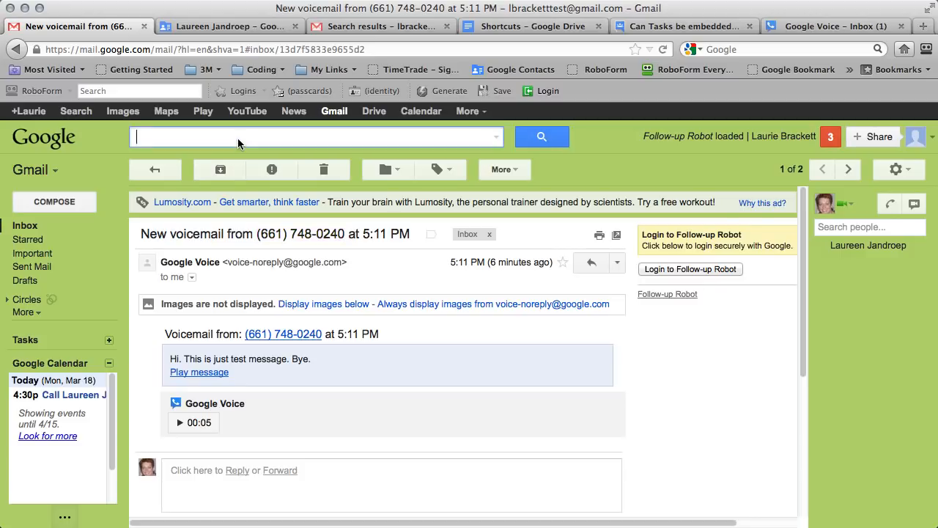
{"action": "key", "text": "ctrl+v"}
{"action": "key", "text": "Return"}
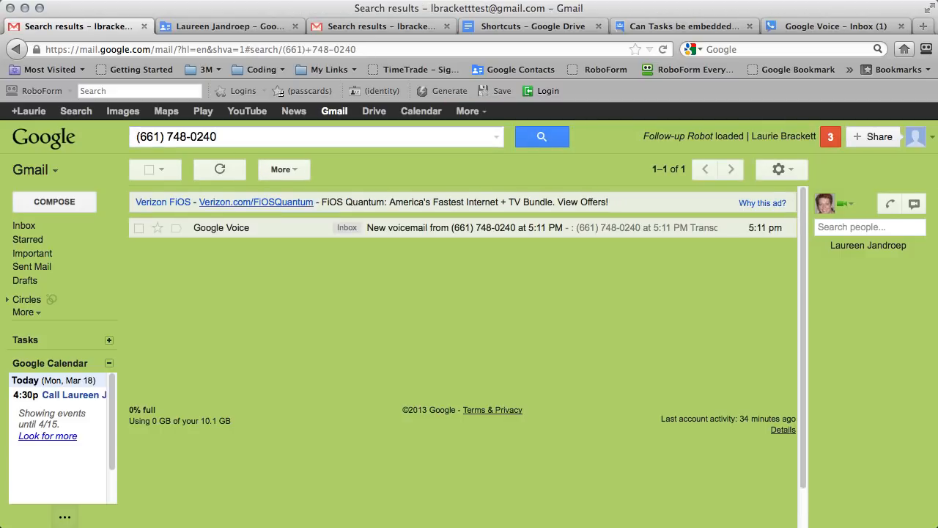
{"action": "left_click", "coordinate": [477, 227]}
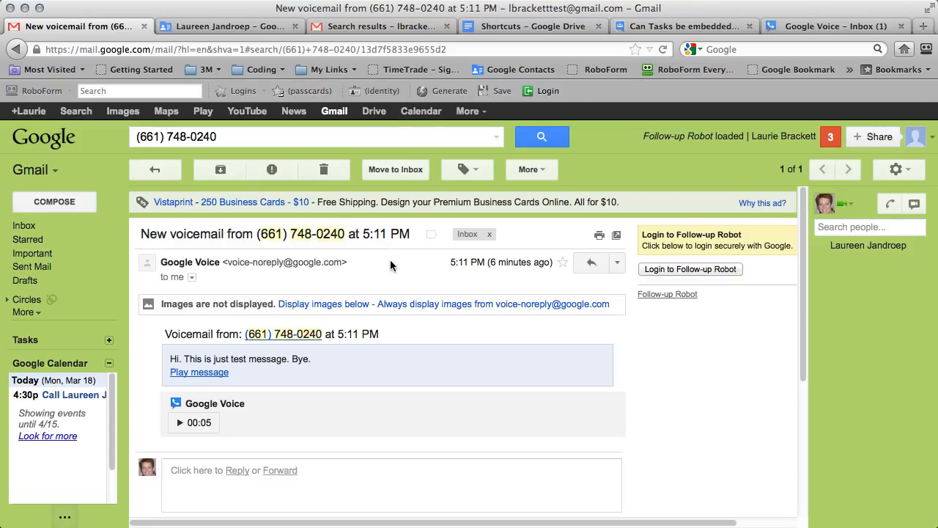
{"action": "left_click", "coordinate": [21, 224]}
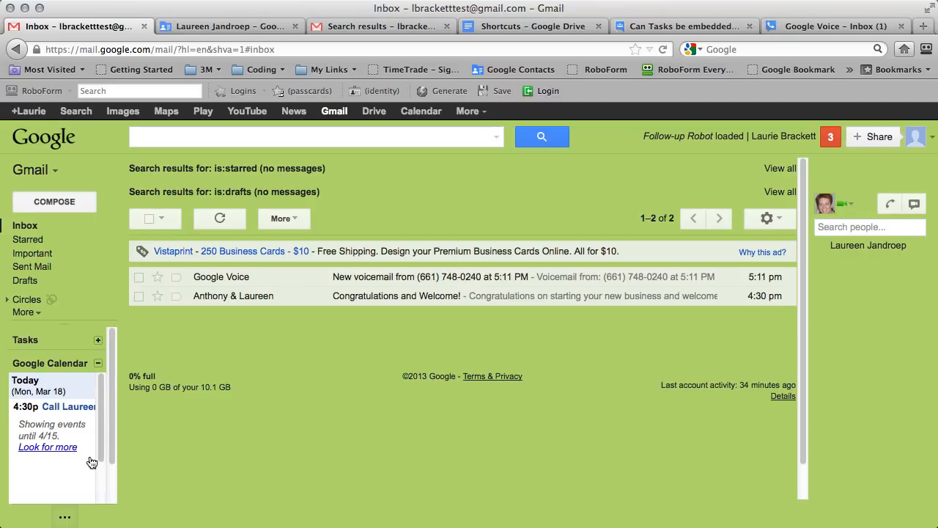
Add the task 'pull package tog and mail to' the caller, leaving a blank new task.
{"action": "left_click", "coordinate": [98, 340]}
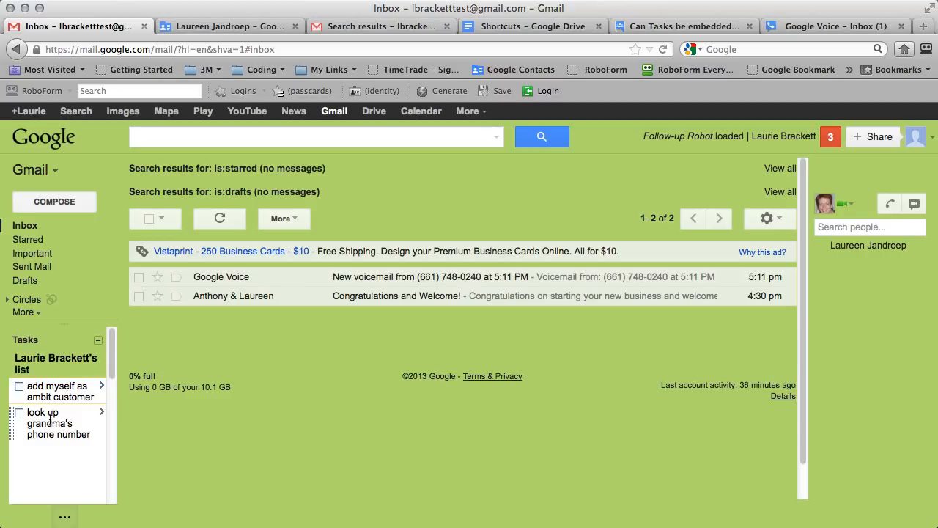
{"action": "left_click", "coordinate": [56, 452]}
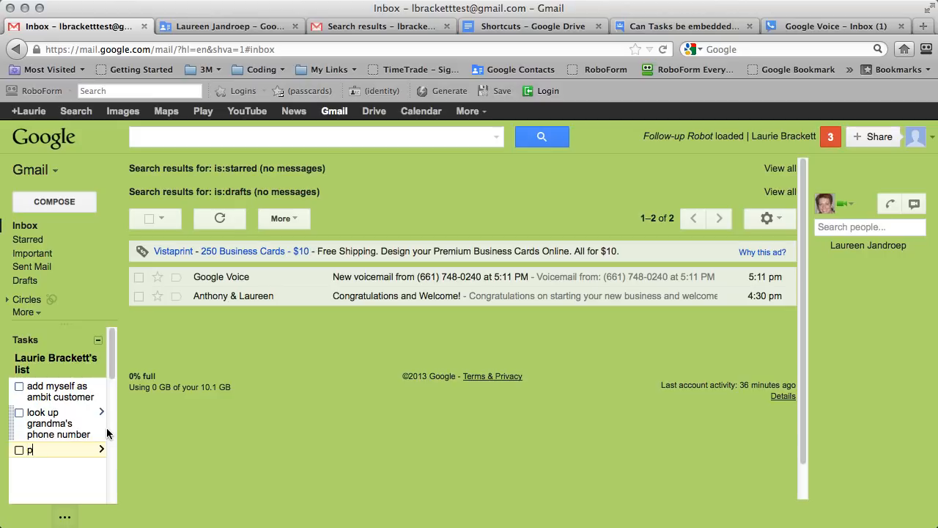
{"action": "type", "text": "ull package tog and mail "}
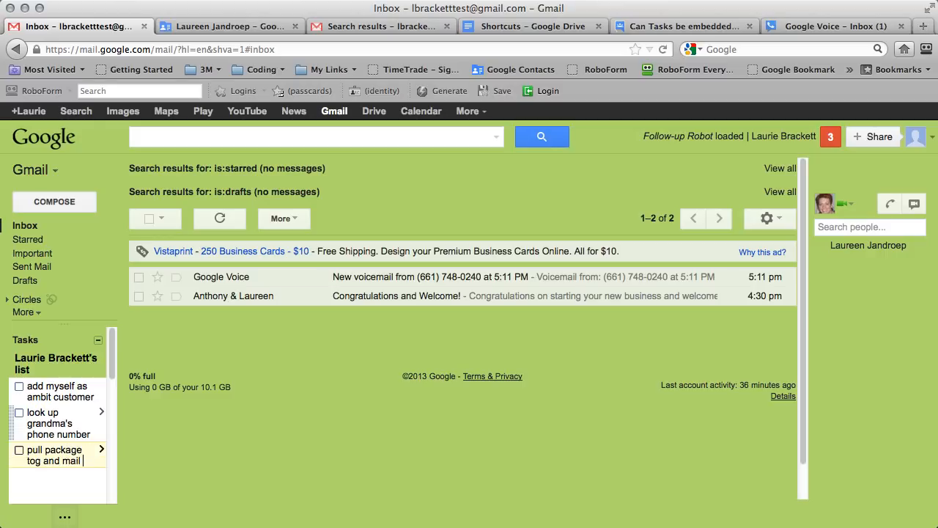
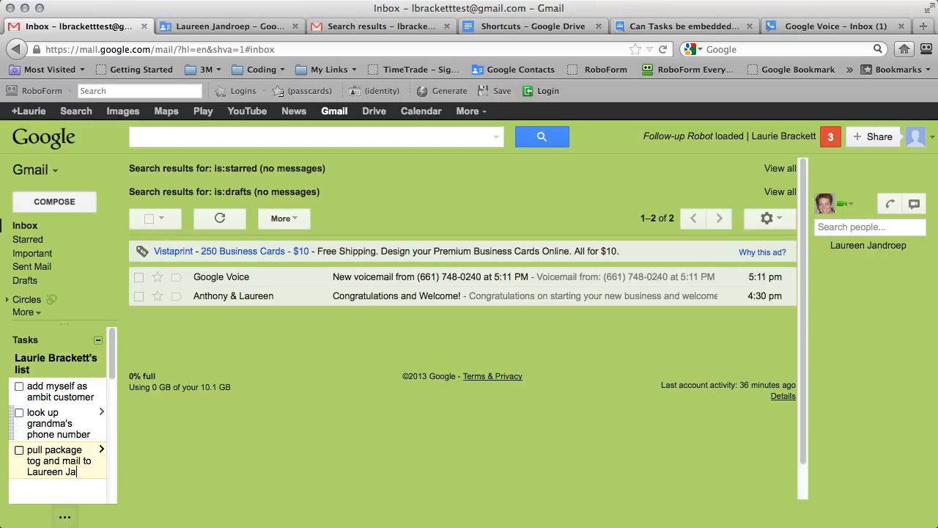
{"action": "key", "text": "Return"}
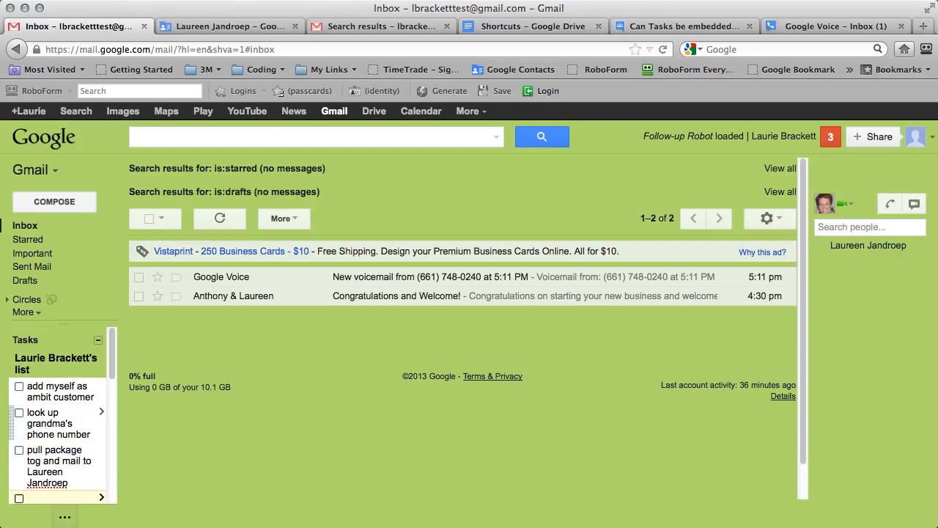
{"action": "scroll", "coordinate": [55, 466], "scroll_direction": "down", "scroll_amount": 1}
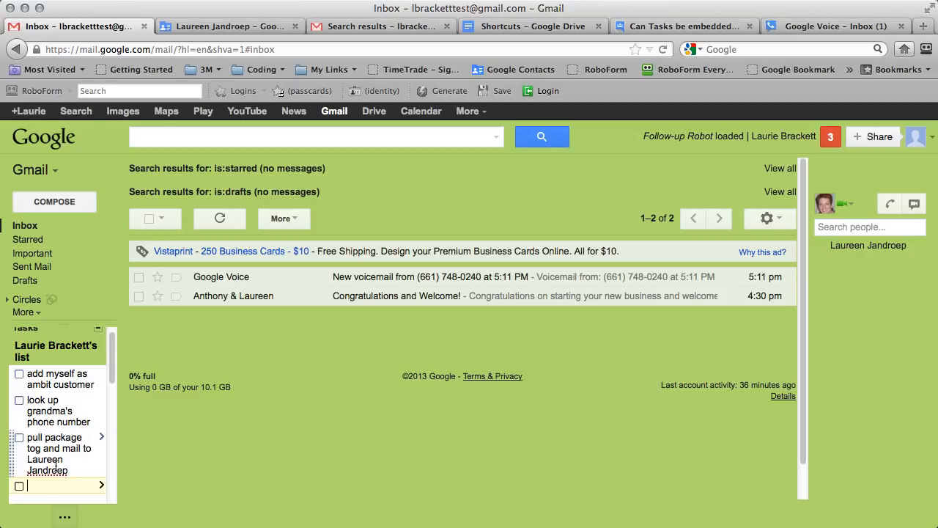
In My Contacts, select the Google Voice contact and start creating a new group.
{"action": "left_click", "coordinate": [232, 27]}
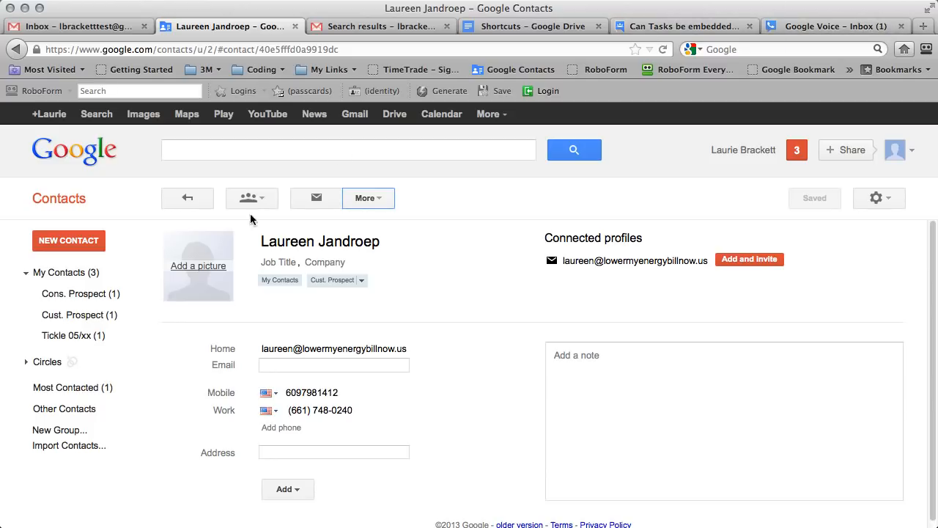
{"action": "left_click", "coordinate": [68, 25]}
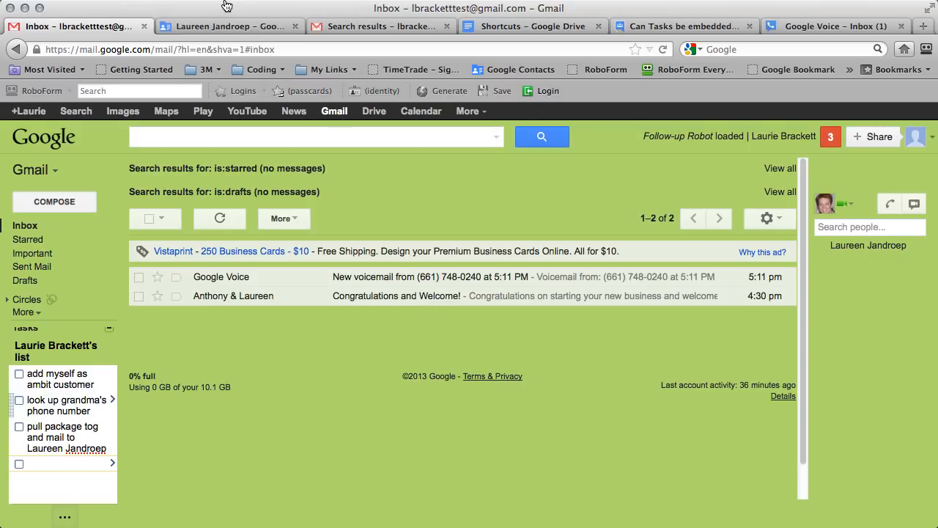
{"action": "left_click", "coordinate": [222, 26]}
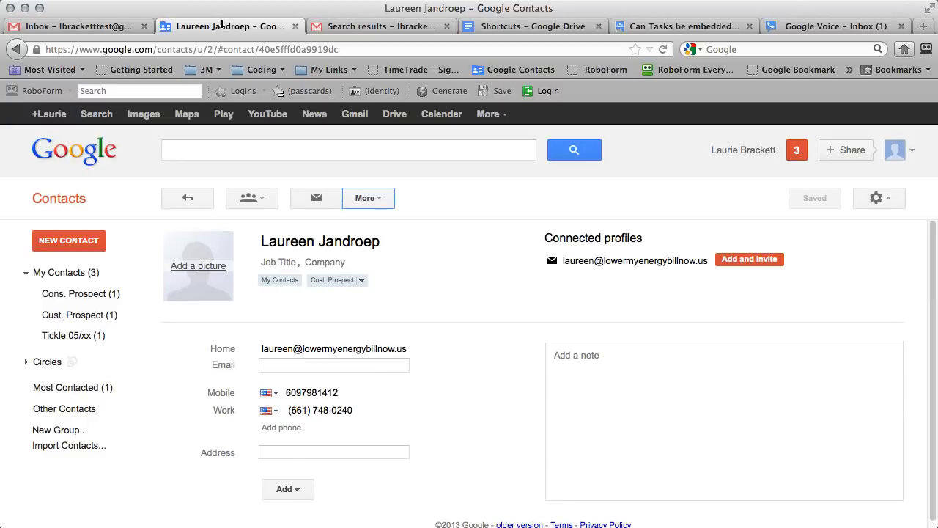
{"action": "left_click", "coordinate": [81, 278]}
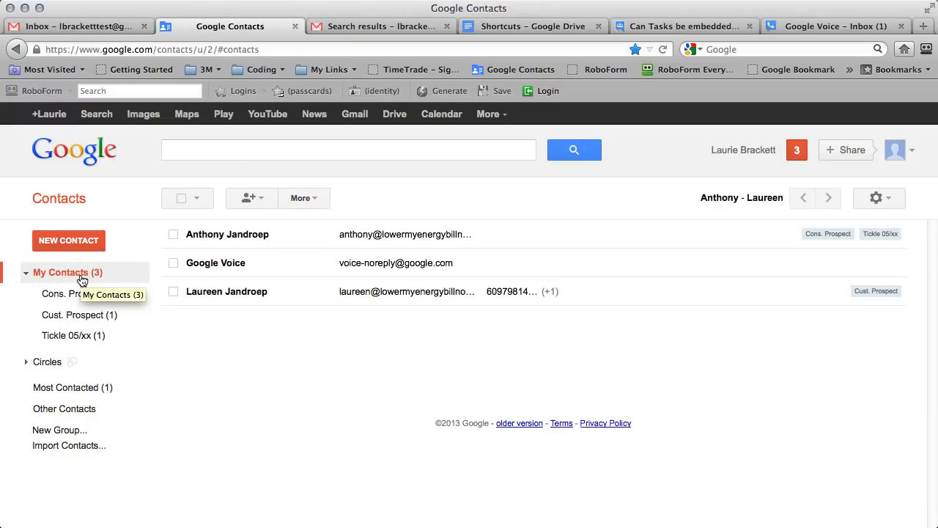
{"action": "left_click", "coordinate": [173, 263]}
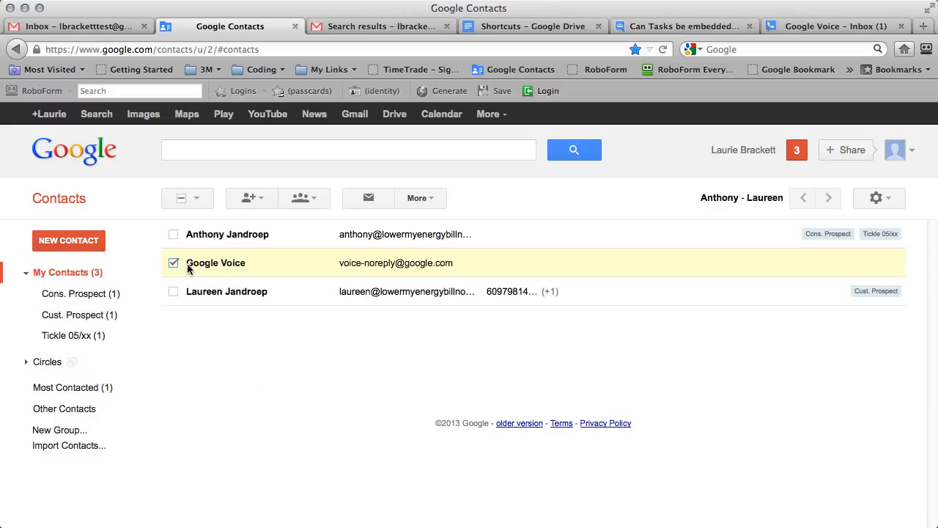
{"action": "left_click", "coordinate": [307, 206]}
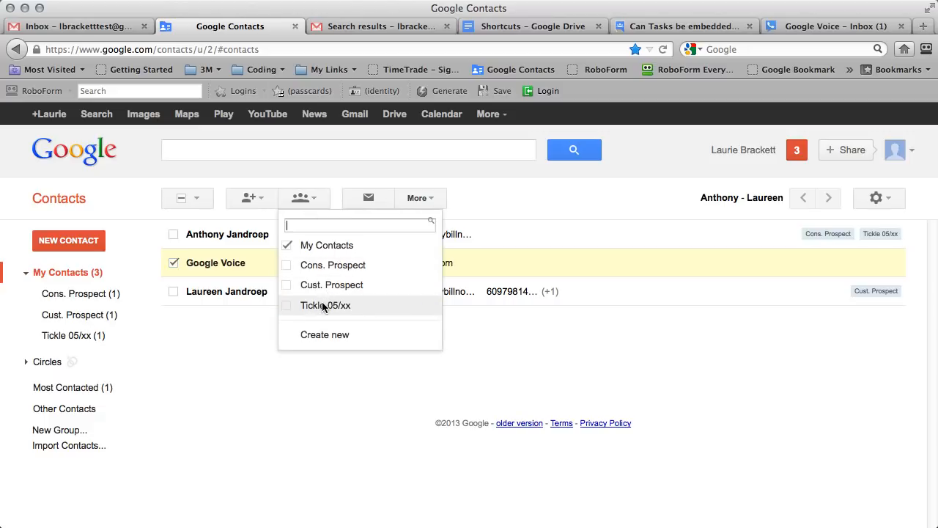
{"action": "left_click", "coordinate": [316, 335]}
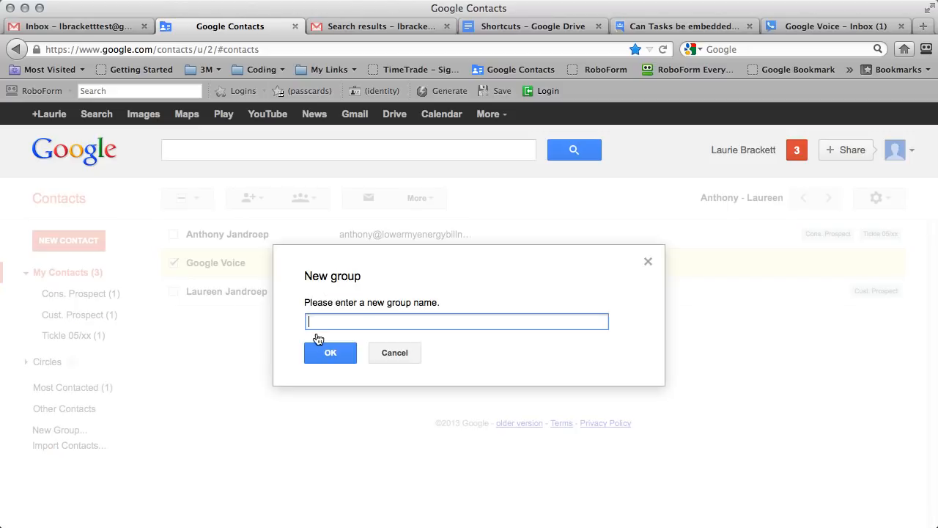
Name the group 'Ticklet 03/20' and create it, then return to Gmail with Tasks collapsed.
{"action": "type", "text": "Ticke"}
{"action": "key", "text": "BackSpace"}
{"action": "type", "text": "let 03/20"}
{"action": "left_click", "coordinate": [327, 358]}
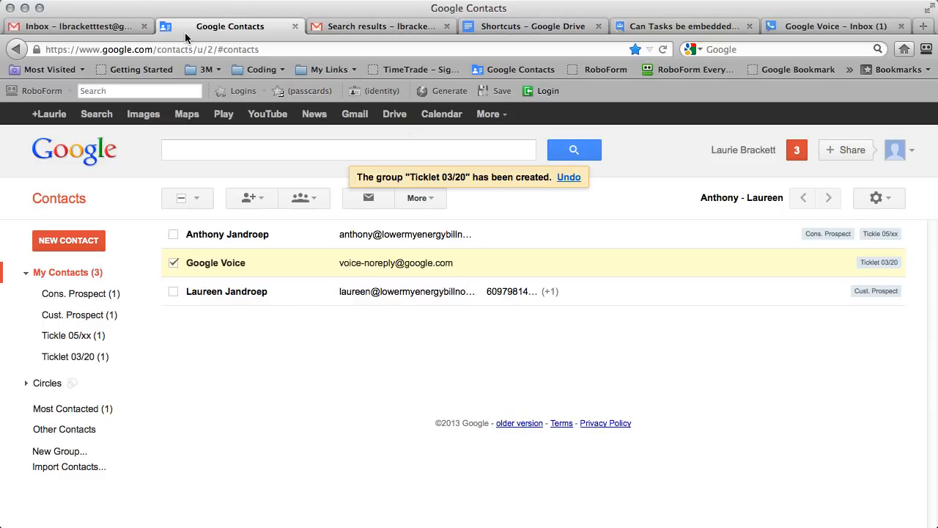
{"action": "left_click", "coordinate": [88, 30]}
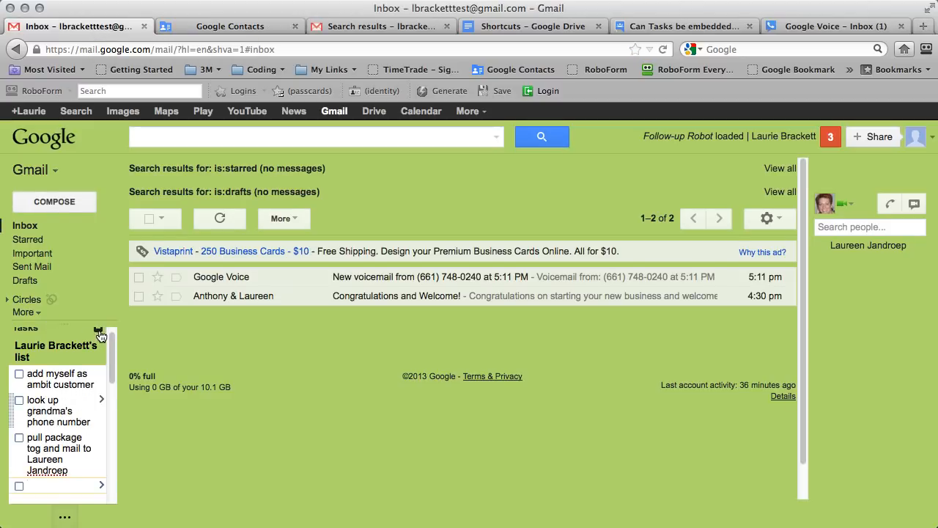
{"action": "left_click", "coordinate": [98, 330]}
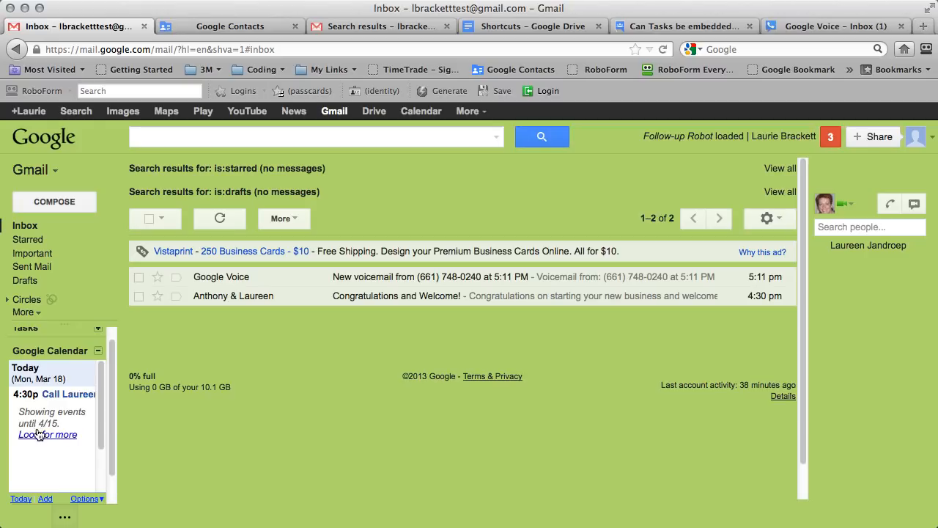
Quick-add a call with the caller at 8 pm today, then open the full Calendar.
{"action": "left_click", "coordinate": [44, 499]}
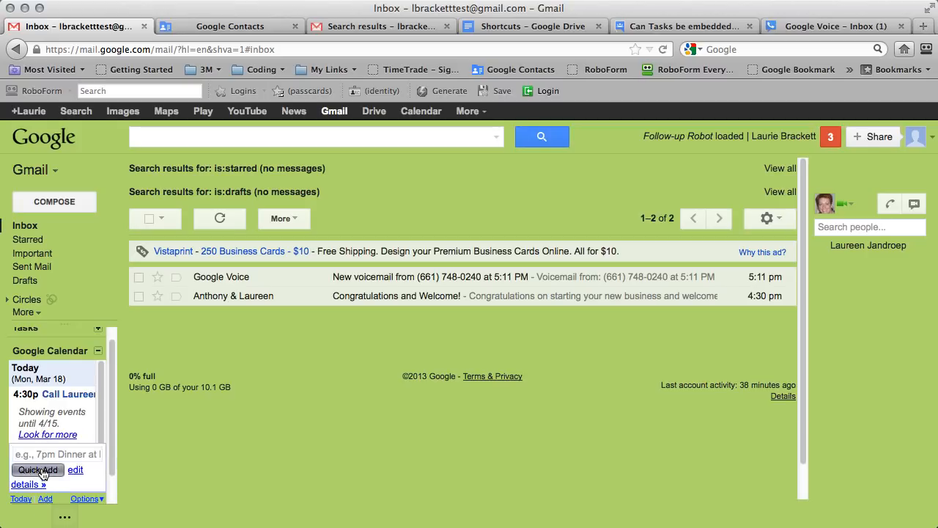
{"action": "left_click", "coordinate": [42, 470]}
{"action": "left_click", "coordinate": [45, 499]}
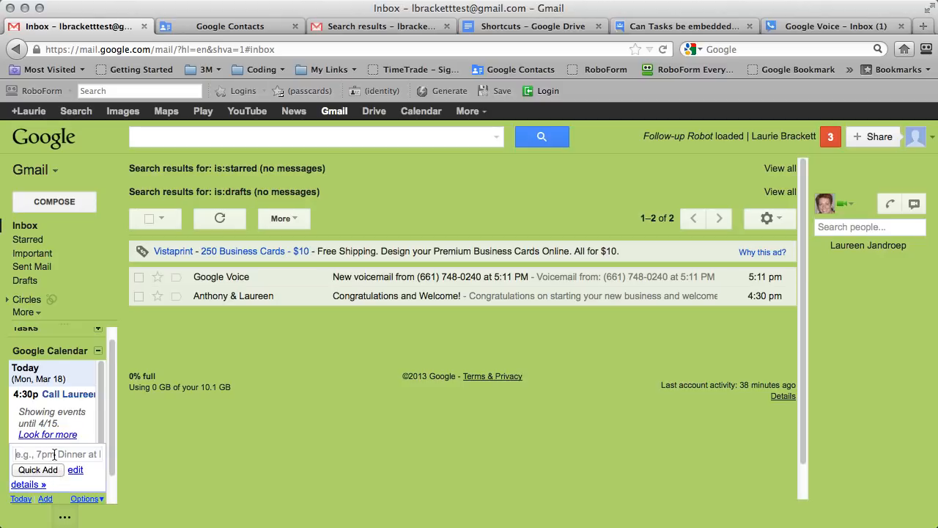
{"action": "left_click", "coordinate": [54, 454]}
{"action": "type", "text": "Call Laureen"}
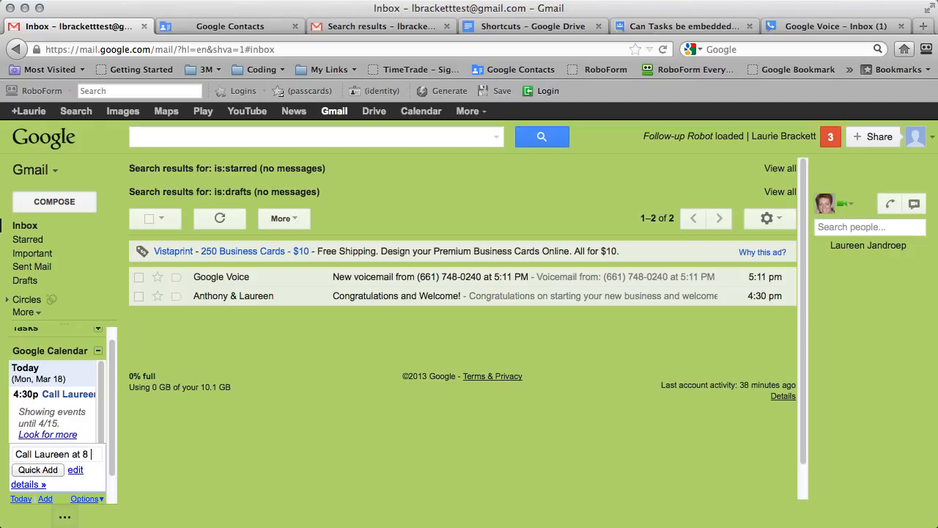
{"action": "type", "text": "at 8 pm"}
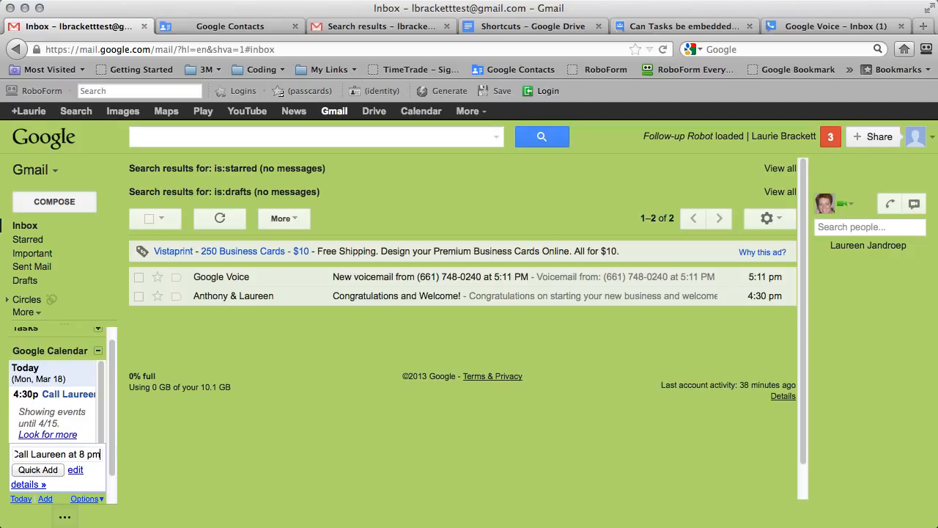
{"action": "left_click", "coordinate": [46, 472]}
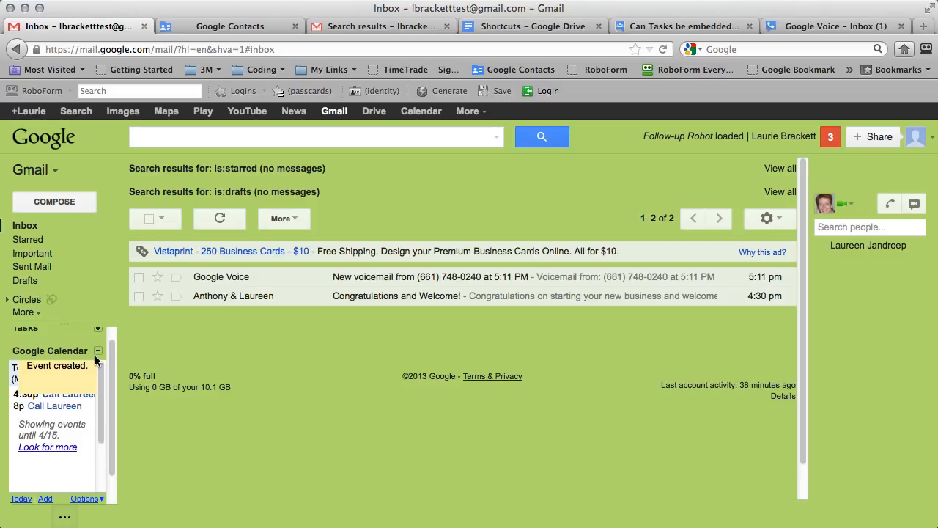
{"action": "left_click", "coordinate": [424, 111]}
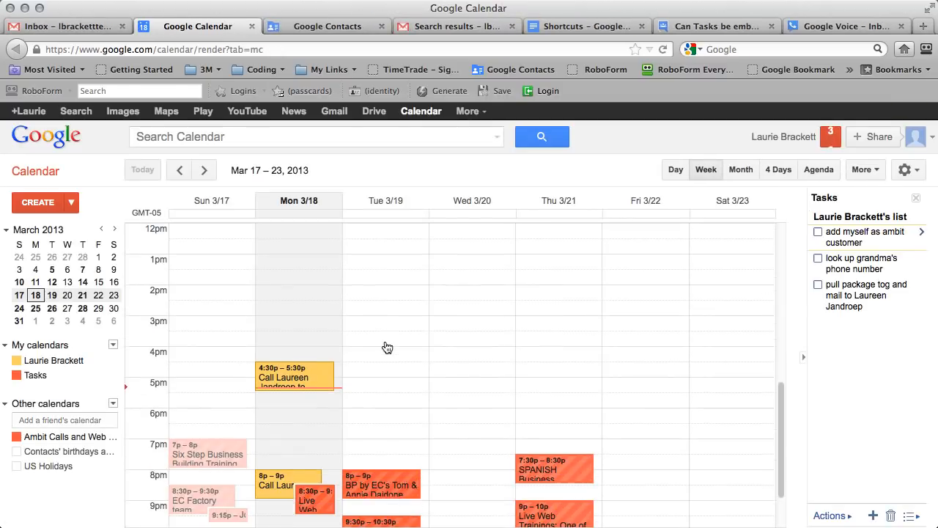
Change the call event's start time to 9:00pm, save it, and go back to Gmail.
{"action": "left_click", "coordinate": [273, 469]}
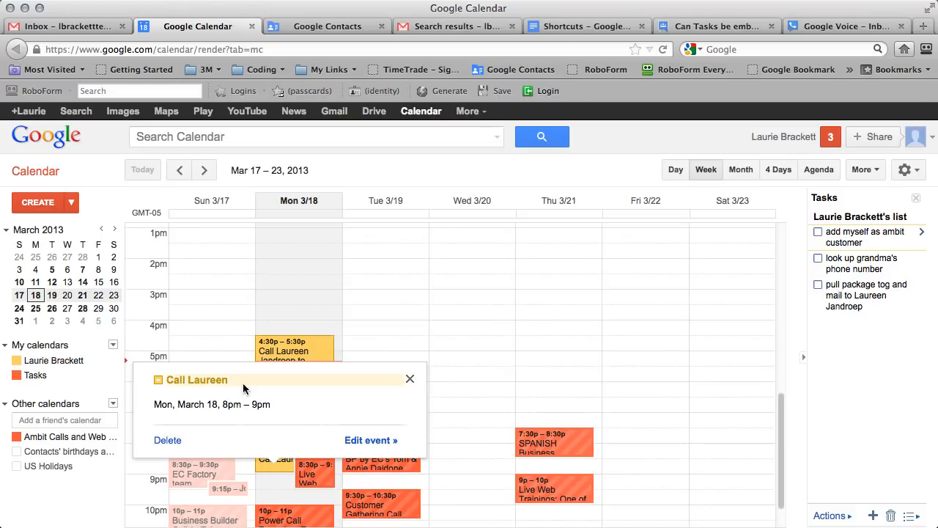
{"action": "left_click", "coordinate": [363, 440]}
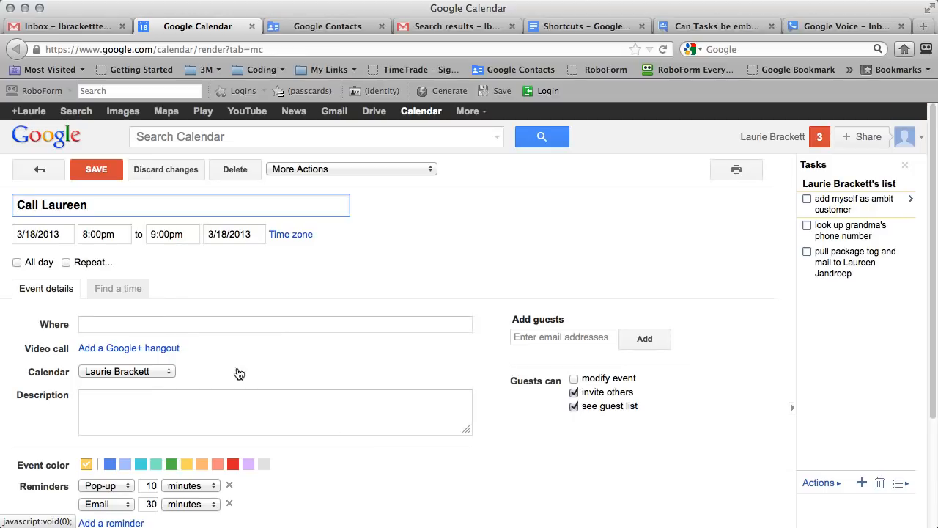
{"action": "left_click", "coordinate": [97, 234]}
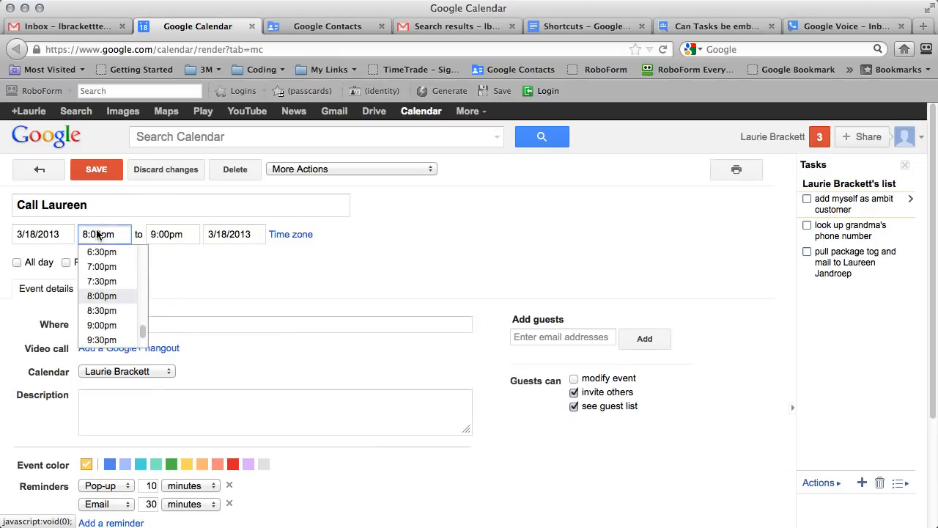
{"action": "left_click", "coordinate": [101, 325]}
{"action": "left_click", "coordinate": [96, 170]}
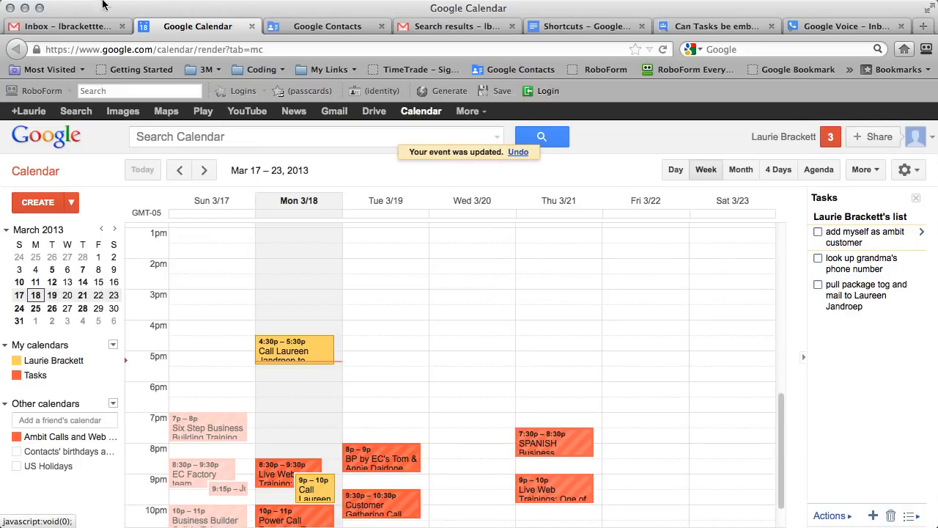
{"action": "left_click", "coordinate": [76, 30]}
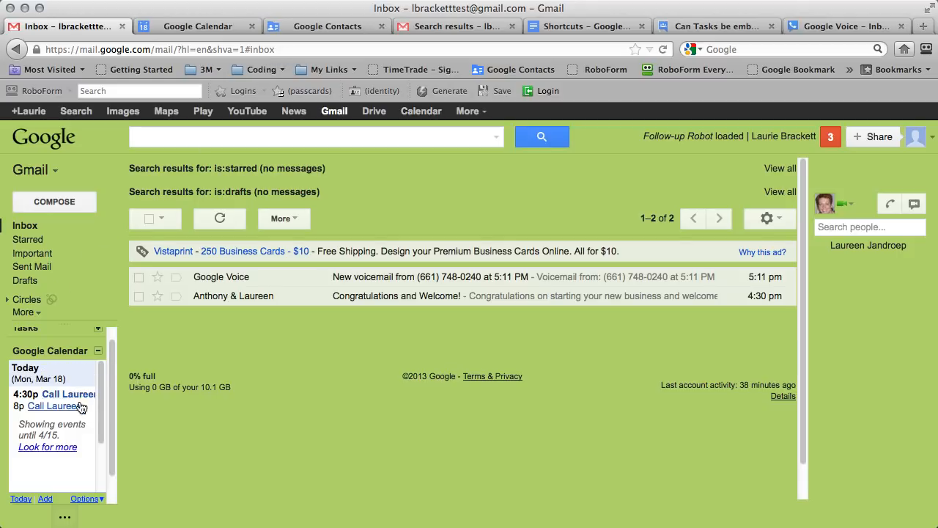
Collapse, re-expand and extend the Gmail calendar events panel, then reload Gmail.
{"action": "left_click", "coordinate": [97, 350]}
{"action": "left_click", "coordinate": [108, 362]}
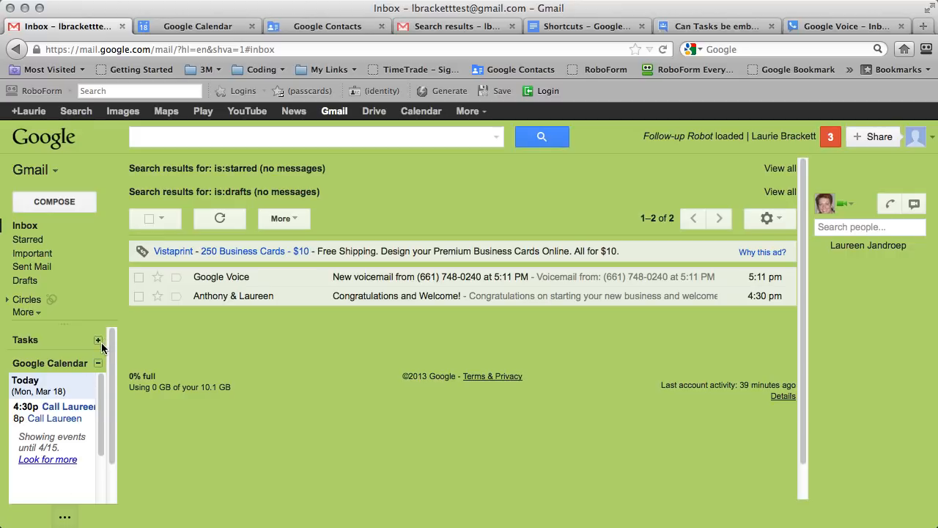
{"action": "left_click", "coordinate": [66, 460]}
{"action": "left_click", "coordinate": [64, 459]}
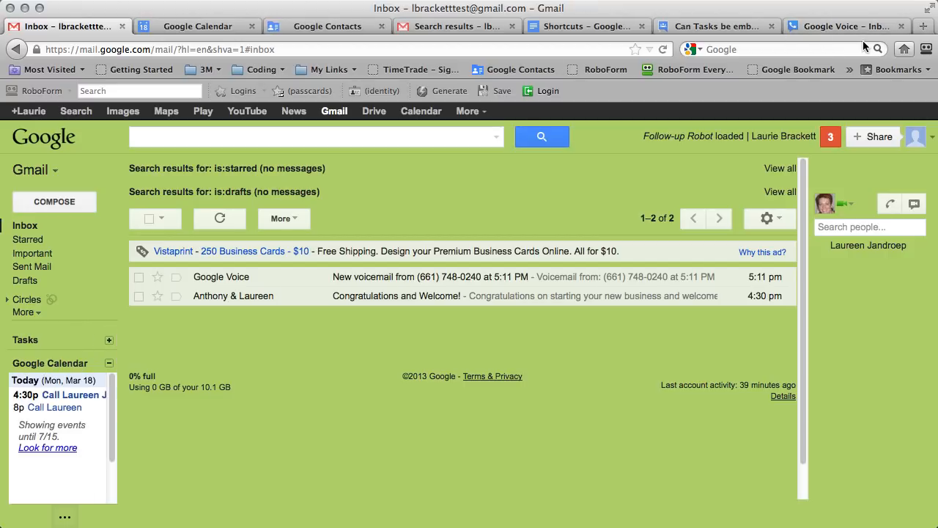
{"action": "left_click", "coordinate": [663, 50]}
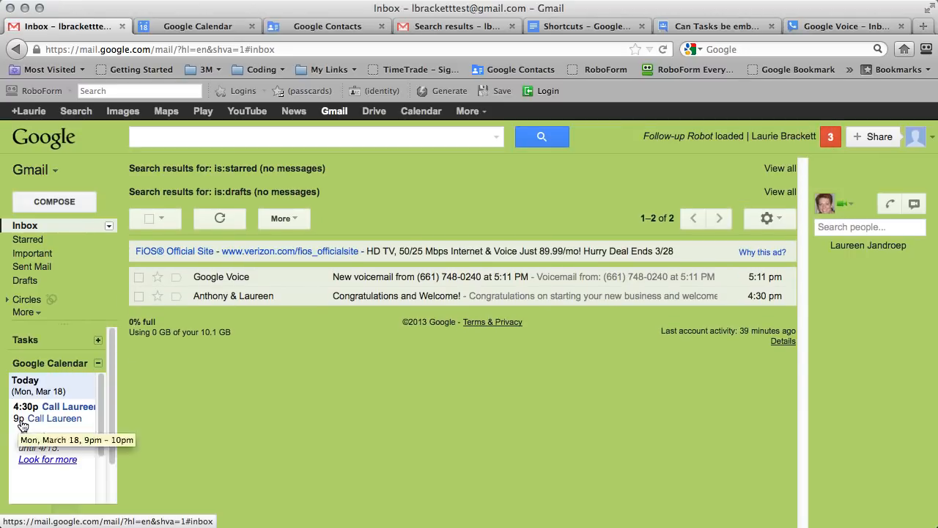
Show the Mon March 18, 9–10 pm call event's details, check the week view, then open Contacts.
{"action": "left_click", "coordinate": [43, 420]}
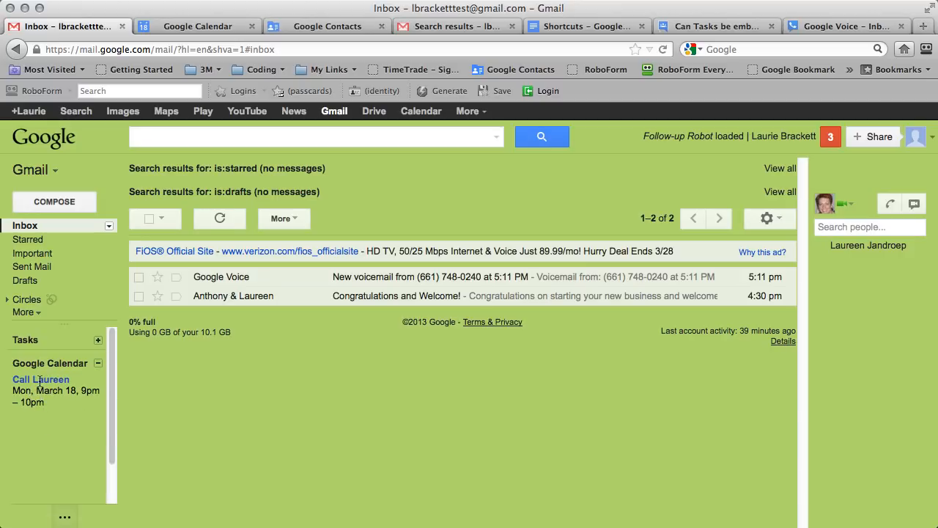
{"action": "scroll", "coordinate": [39, 383], "scroll_direction": "down", "scroll_amount": 2}
{"action": "scroll", "coordinate": [39, 383], "scroll_direction": "up", "scroll_amount": 2}
{"action": "left_click", "coordinate": [204, 27]}
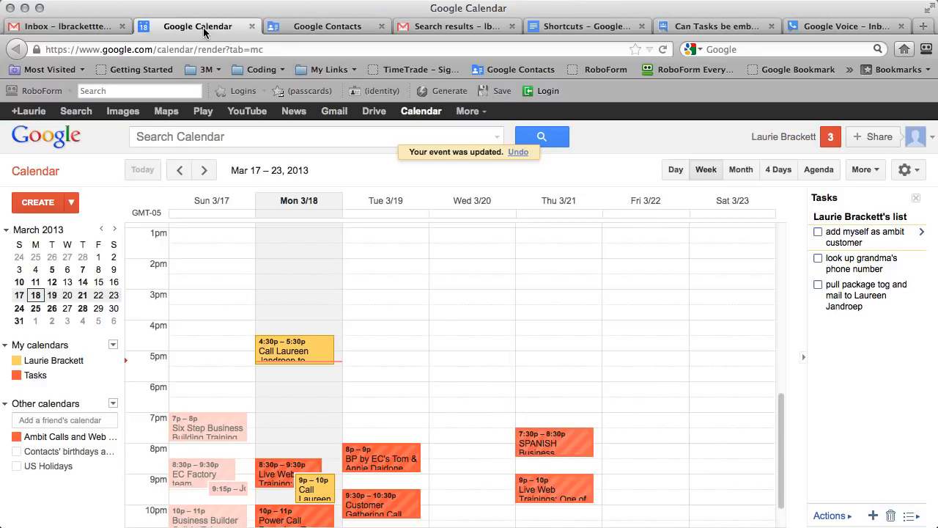
{"action": "left_click", "coordinate": [65, 26]}
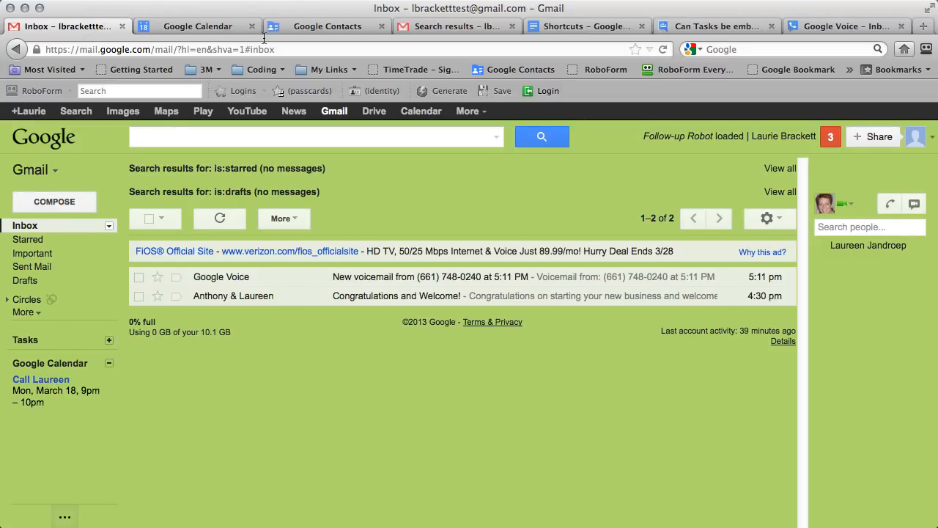
{"action": "left_click", "coordinate": [297, 29]}
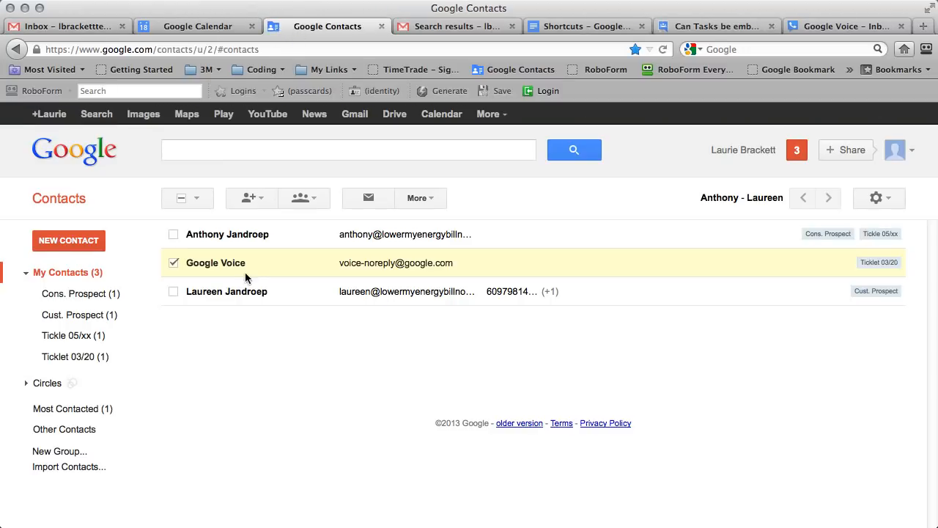
Open the caller's contact, review her mobile and Work numbers without changes, then return to Gmail.
{"action": "left_click", "coordinate": [231, 295]}
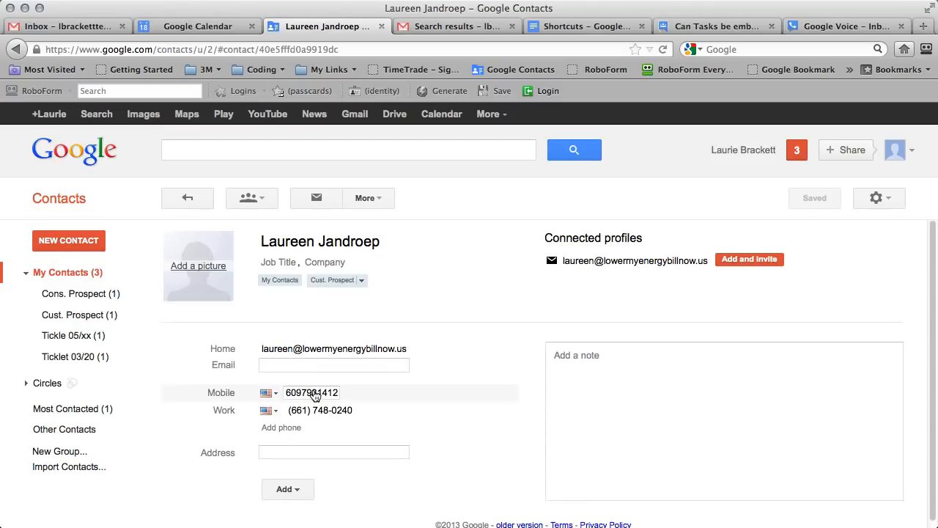
{"action": "left_click_drag", "start_coordinate": [315, 398], "coordinate": [325, 401]}
{"action": "left_click", "coordinate": [327, 406]}
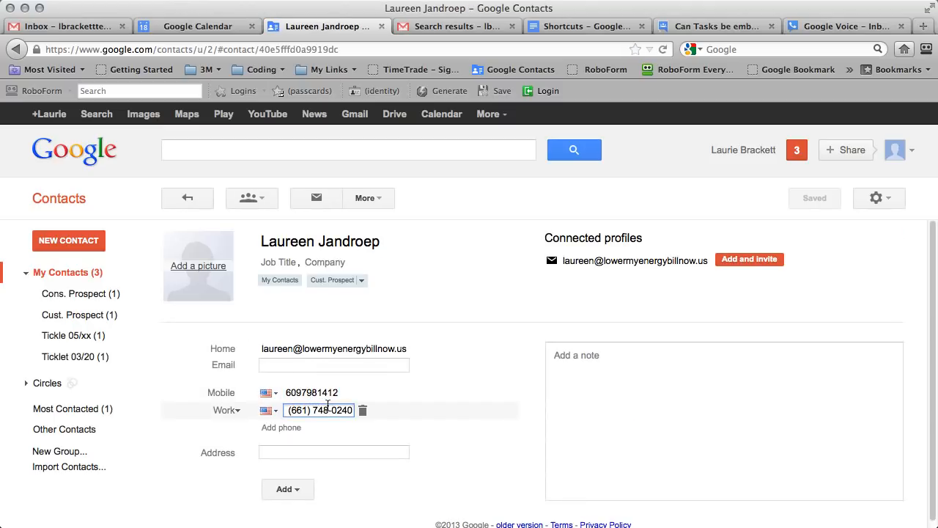
{"action": "left_click", "coordinate": [275, 411]}
{"action": "left_click", "coordinate": [419, 425]}
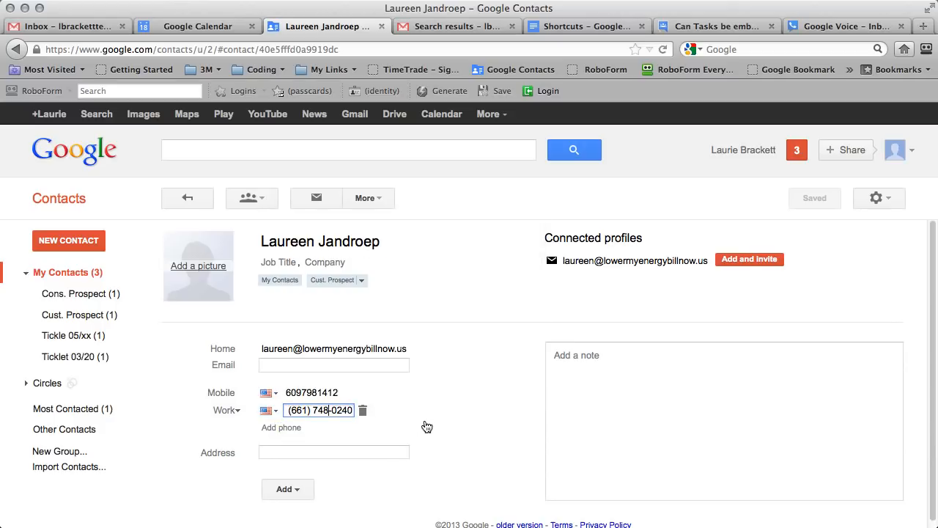
{"action": "left_click", "coordinate": [337, 396]}
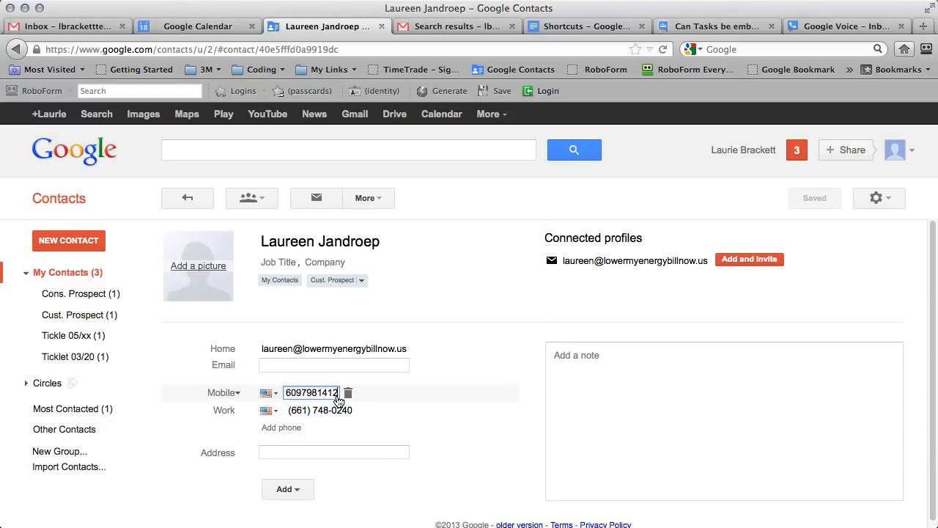
{"action": "left_click", "coordinate": [322, 411]}
{"action": "key", "text": "super+c"}
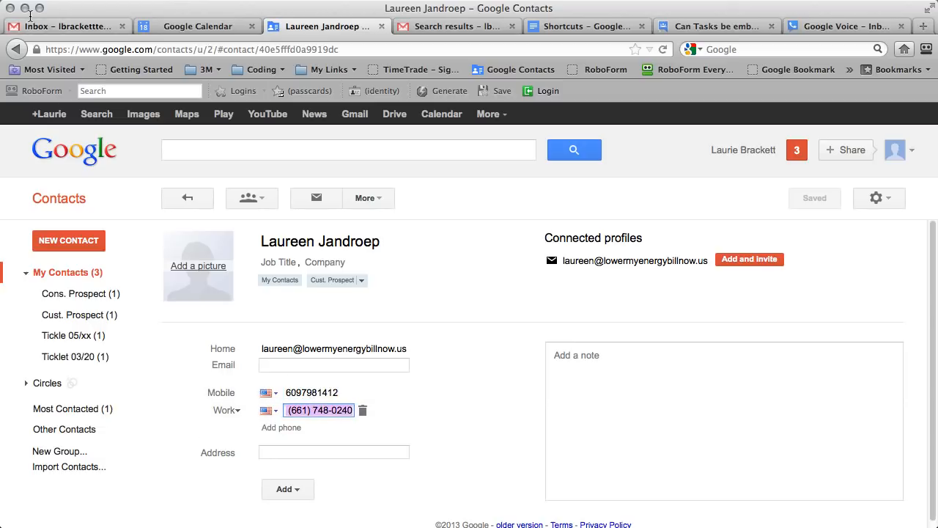
{"action": "left_click", "coordinate": [53, 22]}
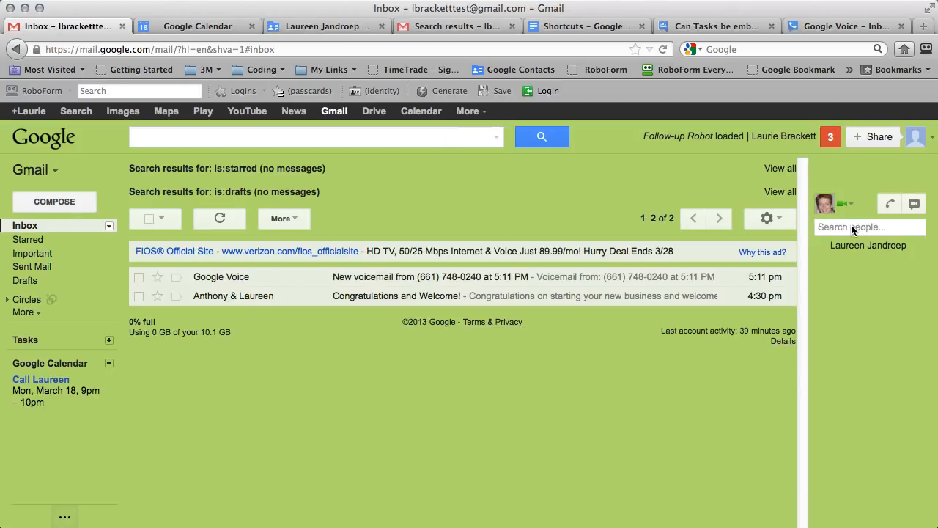
Paste the caller's number into the chat phone dialer, then close it without calling.
{"action": "left_click", "coordinate": [890, 204]}
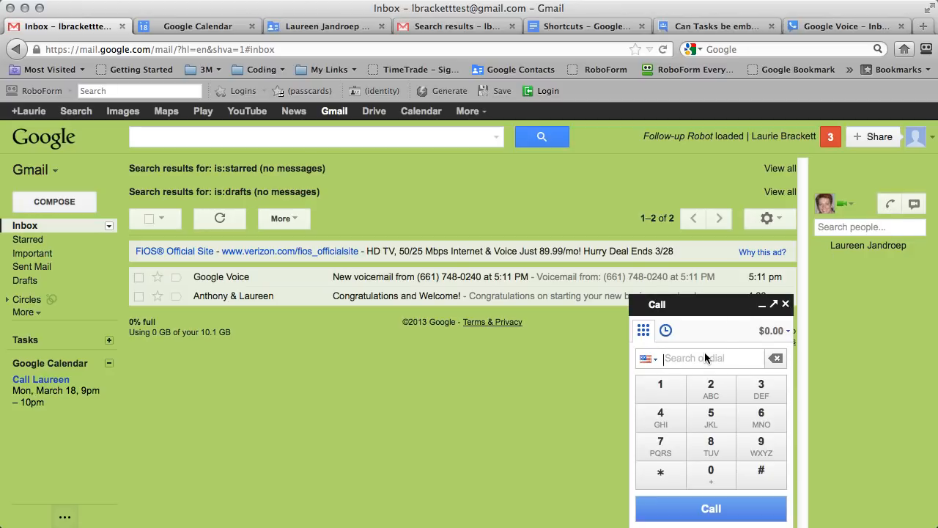
{"action": "key", "text": "super+v"}
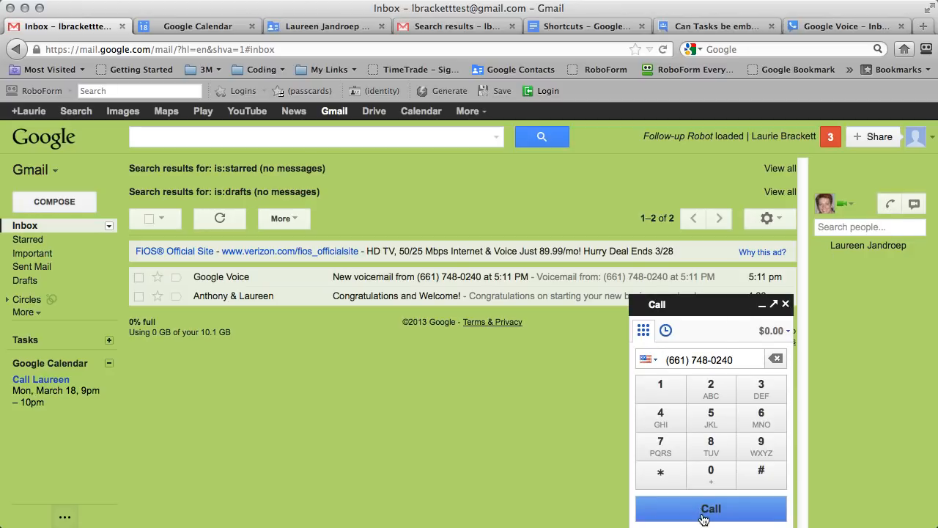
{"action": "left_click", "coordinate": [785, 305]}
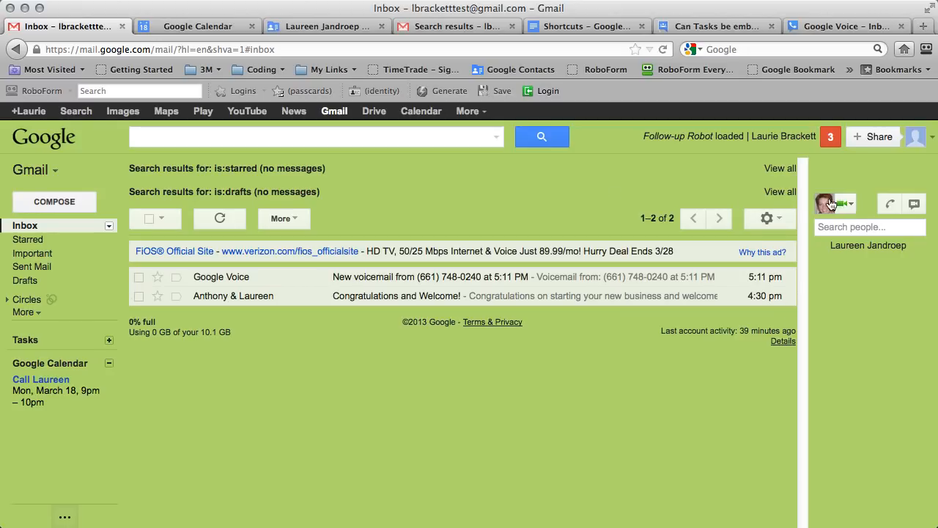
Glance at the chat status options, then switch to the Google Calendar week view.
{"action": "left_click", "coordinate": [853, 206]}
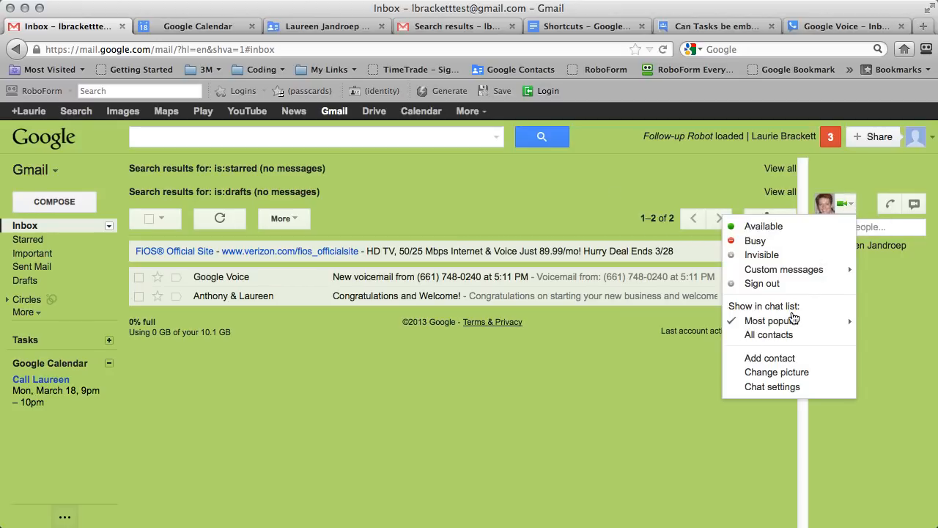
{"action": "left_click", "coordinate": [667, 187]}
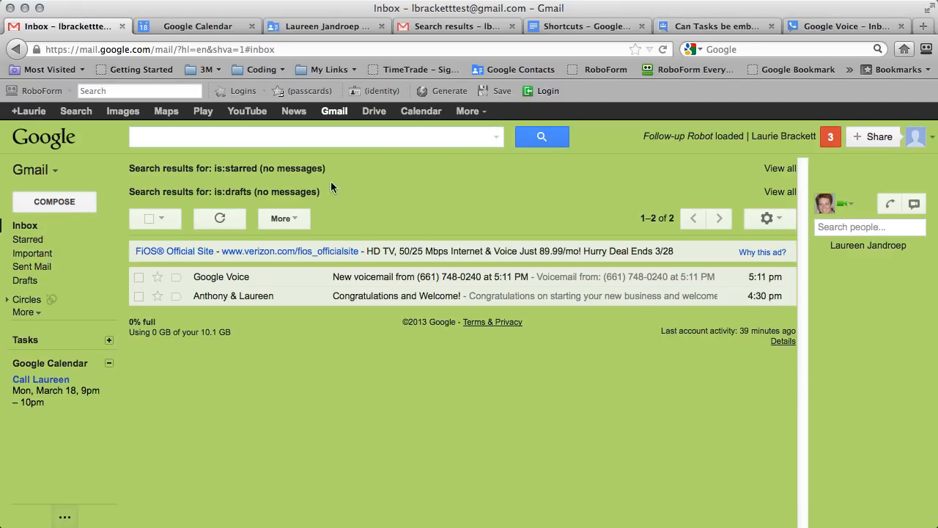
{"action": "left_click", "coordinate": [214, 27]}
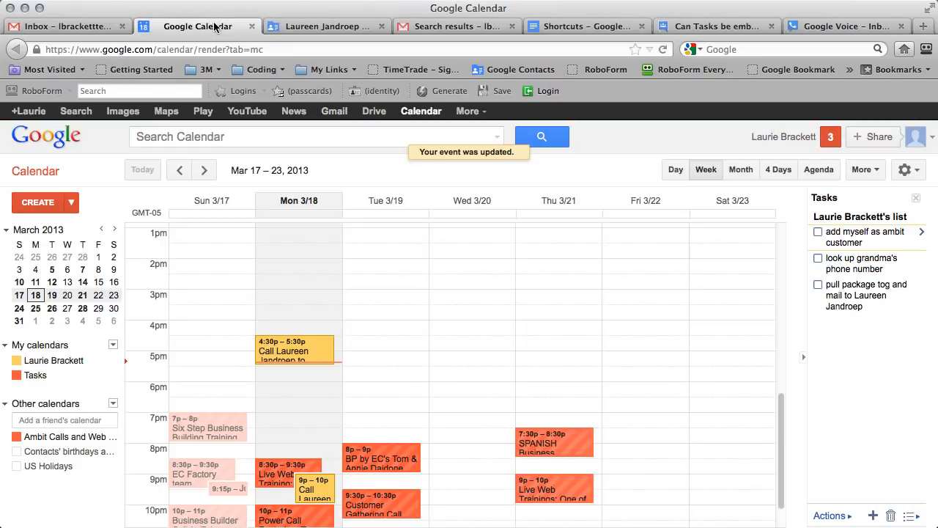
Switch to the Google Contacts tab showing the caller's contact page.
{"action": "left_click", "coordinate": [302, 27]}
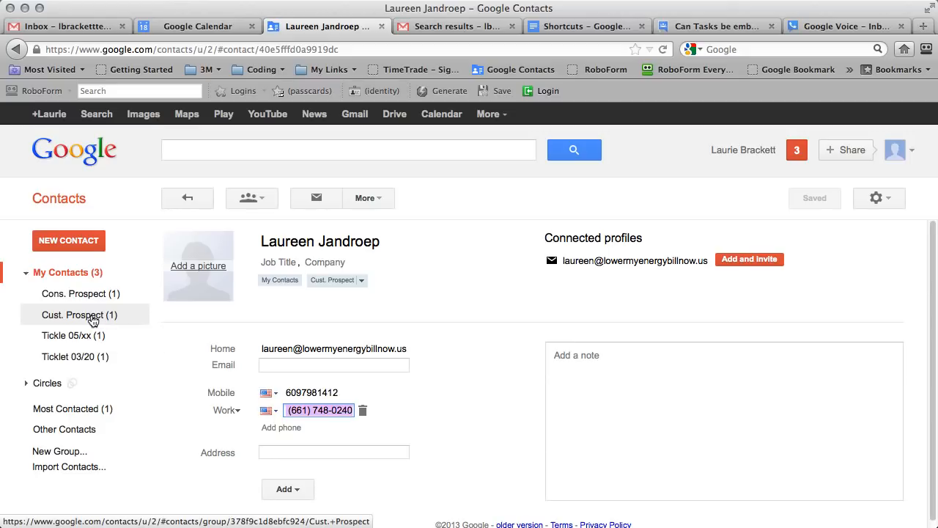
Return to My Contacts, then start More > Import and cancel it without choosing a file.
{"action": "left_click", "coordinate": [383, 200]}
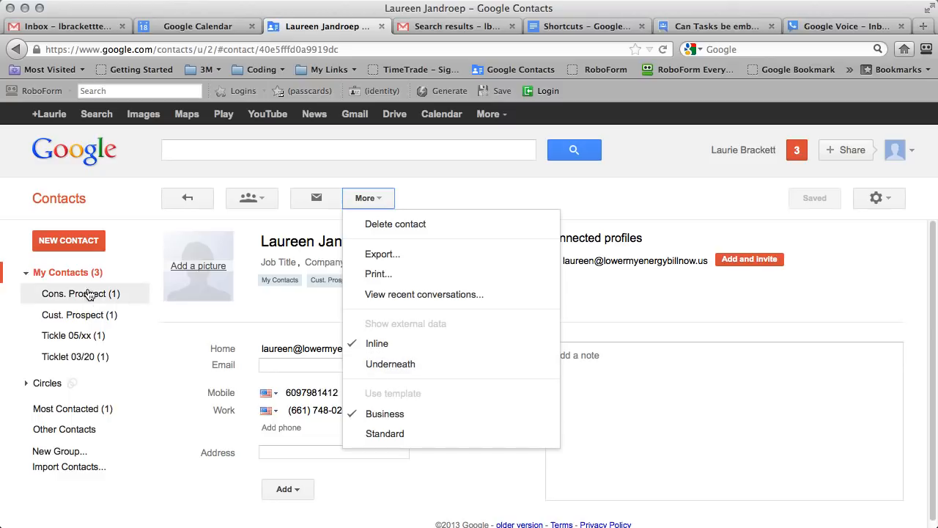
{"action": "left_click", "coordinate": [70, 274]}
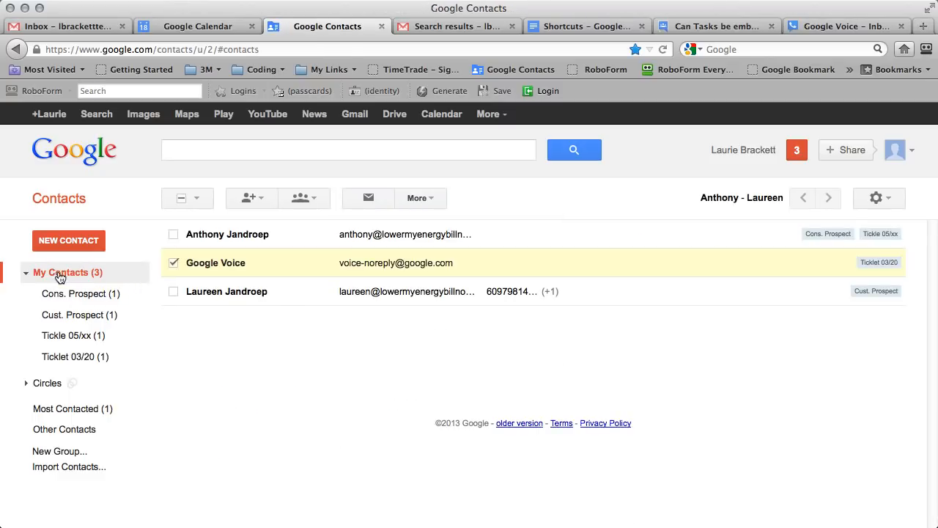
{"action": "left_click", "coordinate": [429, 201]}
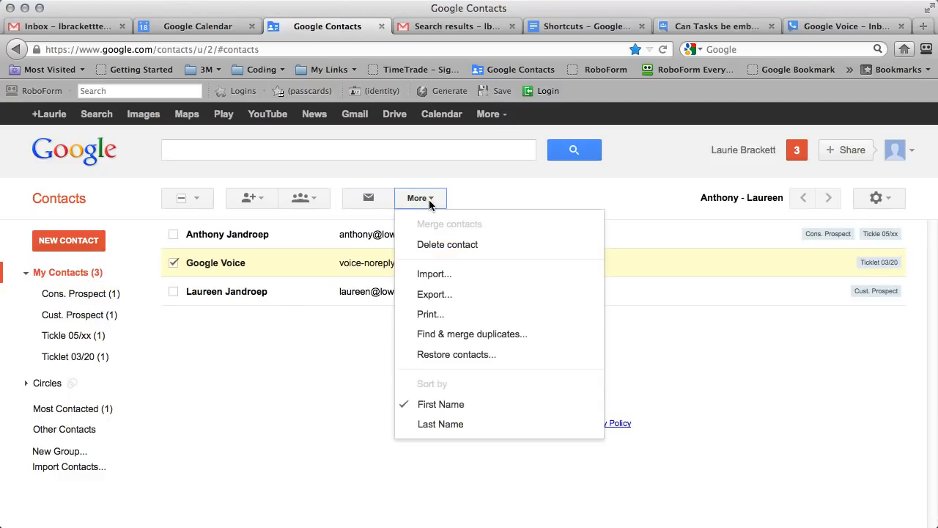
{"action": "left_click", "coordinate": [433, 276]}
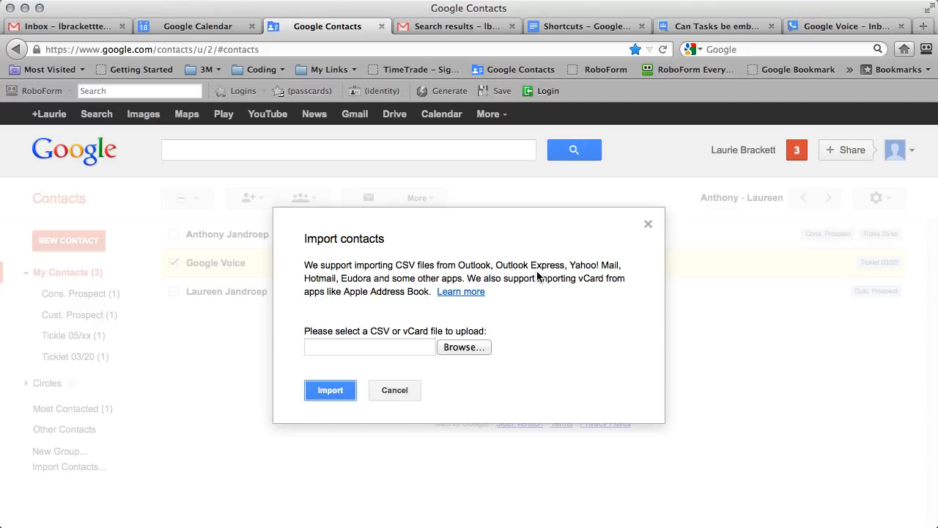
{"action": "left_click", "coordinate": [460, 347]}
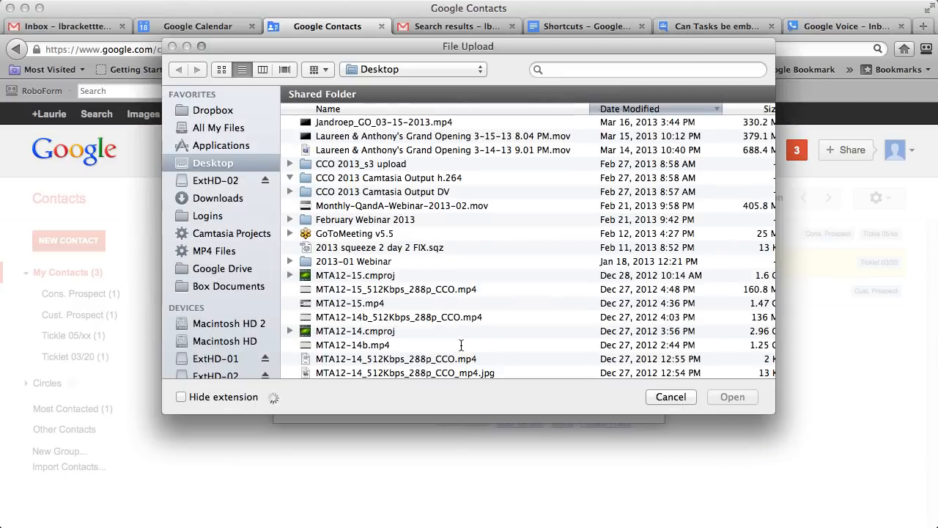
{"action": "left_click", "coordinate": [667, 396]}
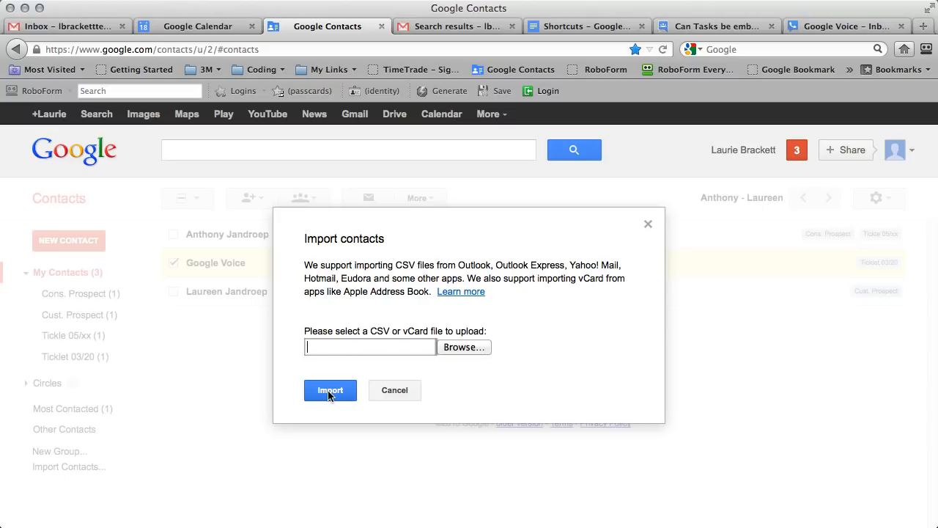
{"action": "left_click", "coordinate": [381, 391]}
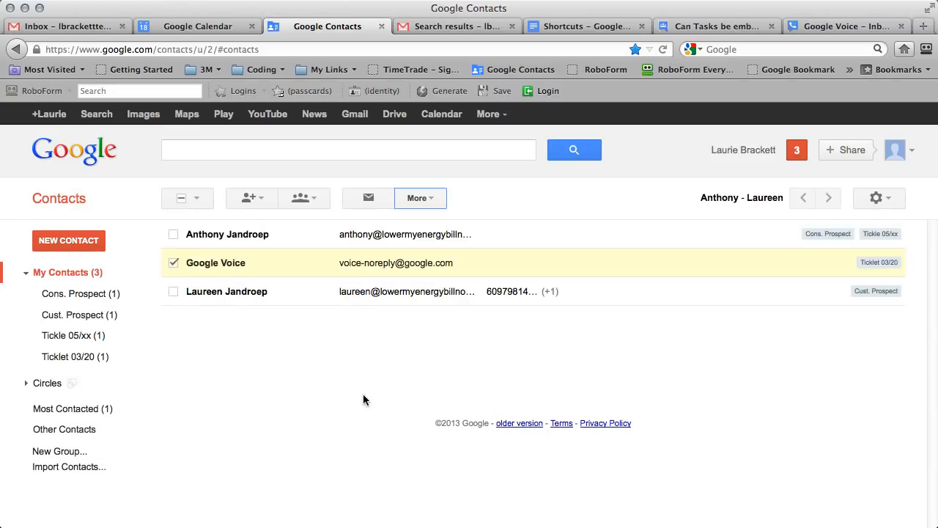